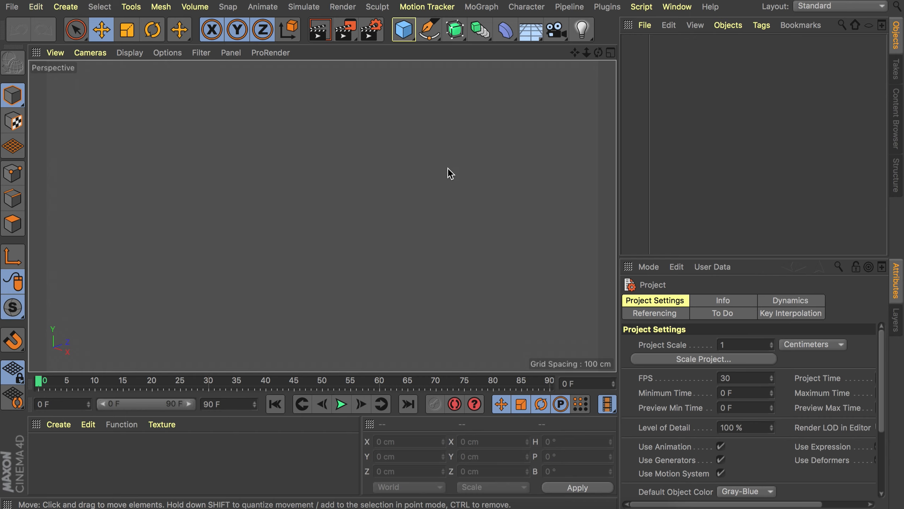
Switch to the Top view, load the basketball court image as its background and raise the image's transparency
{"action": "middle_click", "coordinate": [448, 168]}
{"action": "middle_click", "coordinate": [441, 150]}
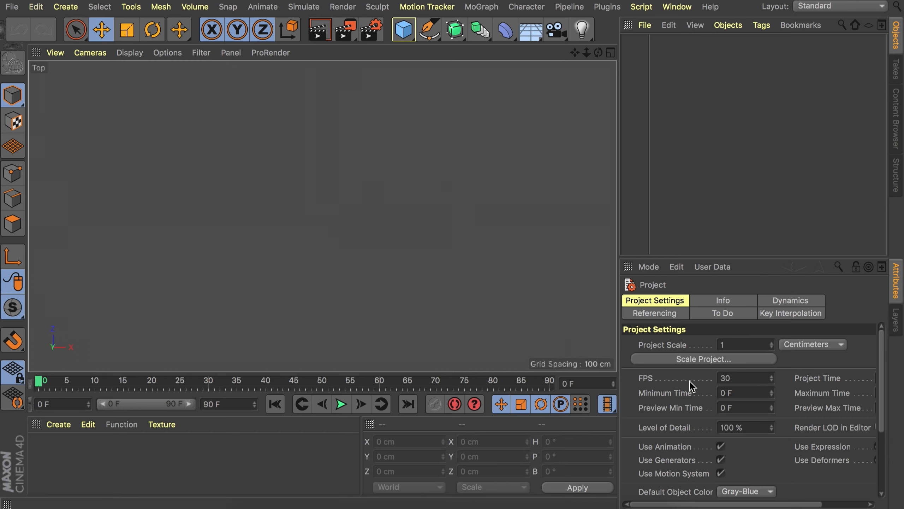
{"action": "key", "text": "shift+v"}
{"action": "left_click", "coordinate": [659, 313]}
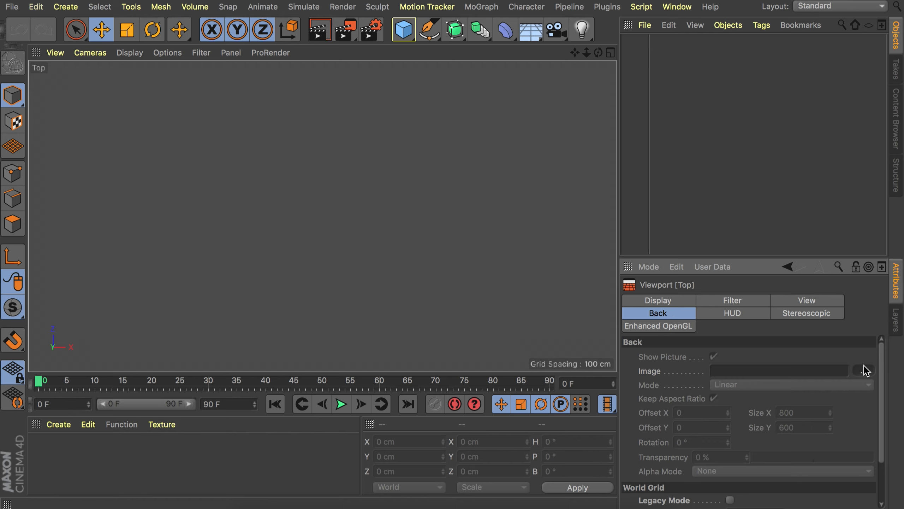
{"action": "left_click", "coordinate": [863, 370]}
{"action": "double_click", "coordinate": [408, 68]}
{"action": "left_click_drag", "start_coordinate": [807, 459], "coordinate": [861, 458]}
Add a rectangle spline around the court outline and a second 220 × 110 cm rectangle over the left key
{"action": "left_click_drag", "start_coordinate": [429, 30], "coordinate": [558, 150]}
{"action": "mouse_move", "coordinate": [765, 333]}
{"action": "left_mouse_down"}
{"action": "mouse_move", "coordinate": [825, 330]}
{"action": "mouse_move", "coordinate": [765, 334]}
{"action": "mouse_move", "coordinate": [766, 345]}
{"action": "left_mouse_up"}
{"action": "left_click_drag", "start_coordinate": [430, 30], "coordinate": [555, 150]}
{"action": "left_click_drag", "start_coordinate": [391, 216], "coordinate": [244, 215]}
{"action": "left_click_drag", "start_coordinate": [768, 333], "coordinate": [767, 351]}
{"action": "scroll", "coordinate": [185, 199], "scroll_direction": "up", "scroll_amount": 5}
{"action": "middle_click_drag", "start_coordinate": [185, 199], "coordinate": [376, 181], "text": "alt"}
{"action": "left_click_drag", "start_coordinate": [384, 230], "coordinate": [415, 231]}
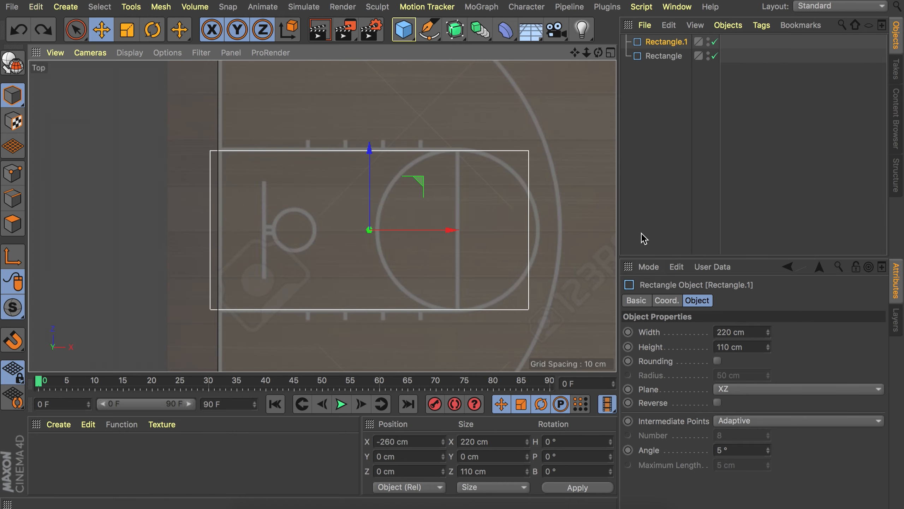
Set the movement quantizing to 1 cm and move the key rectangle to X -255 cm, flush with the baseline
{"action": "left_click", "coordinate": [647, 268]}
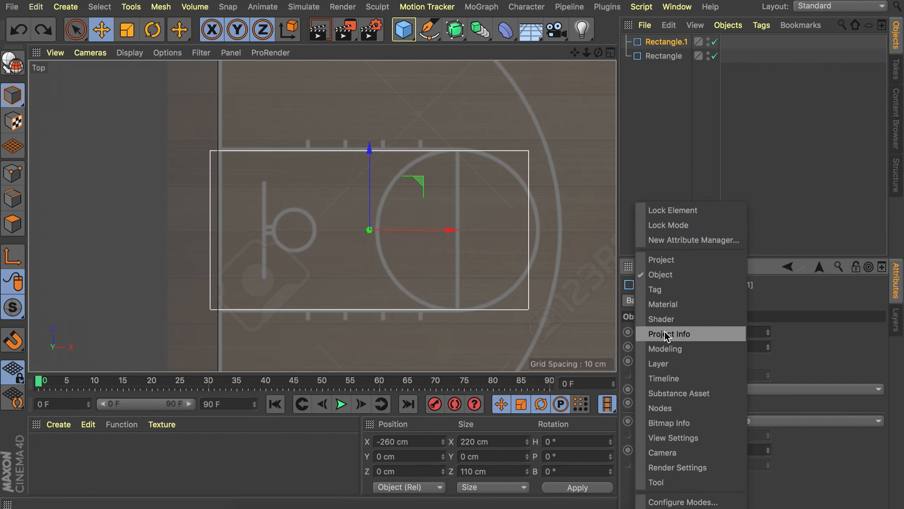
{"action": "left_click", "coordinate": [669, 344]}
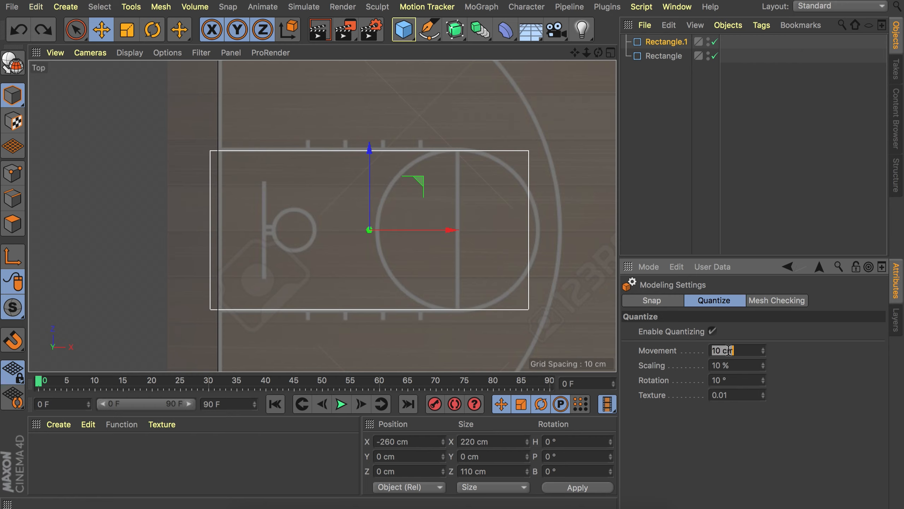
{"action": "left_click_drag", "start_coordinate": [427, 230], "coordinate": [439, 234]}
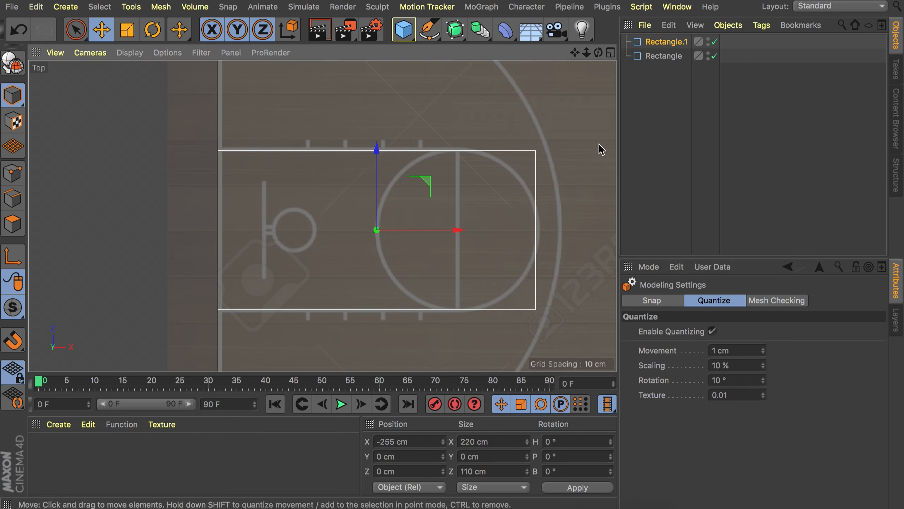
Make the key rectangle editable and move its two inner corner points about 55 cm back to the free-throw line
{"action": "middle_click_drag", "start_coordinate": [478, 166], "coordinate": [441, 165], "text": "alt"}
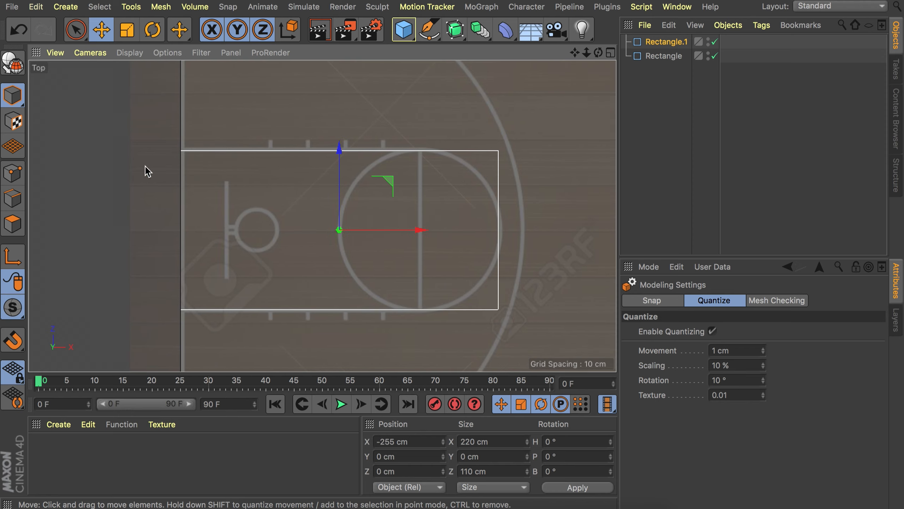
{"action": "left_click", "coordinate": [16, 177]}
{"action": "key", "text": "space"}
{"action": "key", "text": "c"}
{"action": "left_click_drag", "start_coordinate": [499, 151], "coordinate": [498, 333]}
{"action": "left_click_drag", "start_coordinate": [531, 231], "coordinate": [475, 231]}
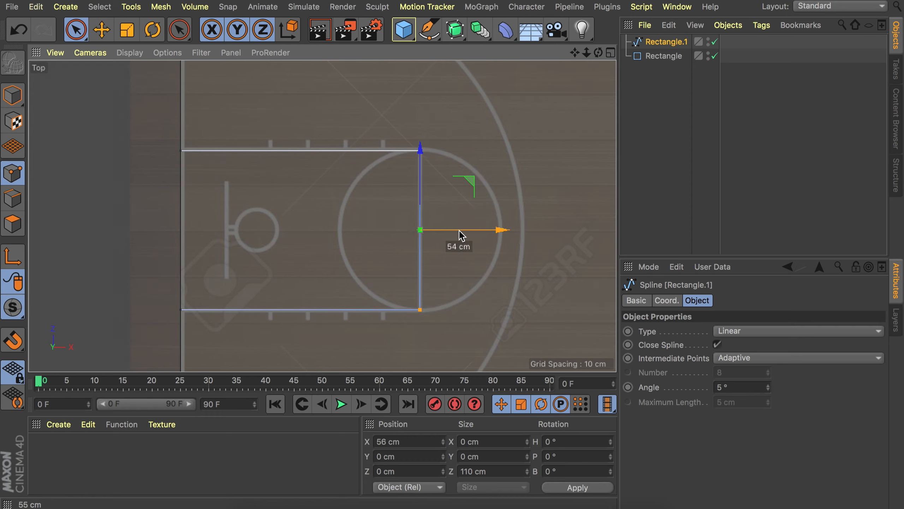
Add a circle spline in object mode, then scale and position it to match the left free-throw circle
{"action": "left_click", "coordinate": [13, 96]}
{"action": "left_click_drag", "start_coordinate": [430, 30], "coordinate": [557, 74]}
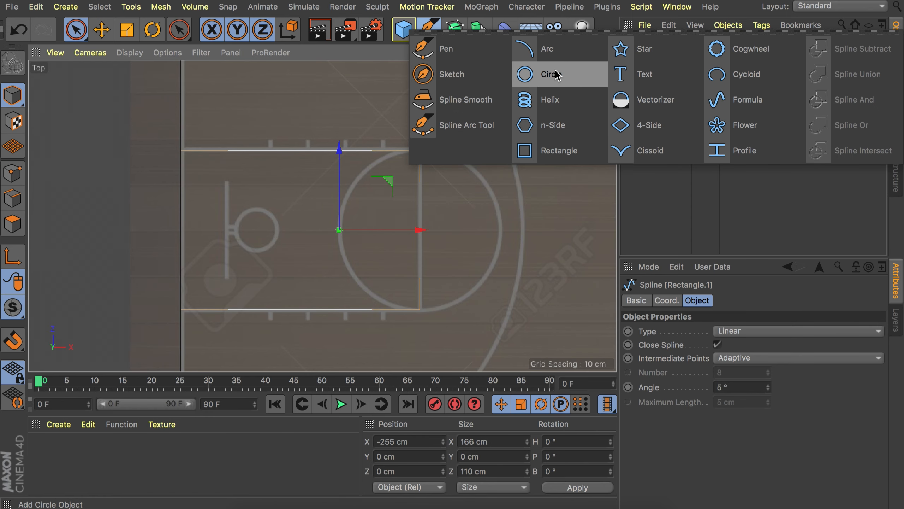
{"action": "left_click", "coordinate": [557, 75]}
{"action": "key", "text": "t"}
{"action": "left_click_drag", "start_coordinate": [481, 204], "coordinate": [302, 228]}
{"action": "key", "text": "e"}
{"action": "left_click_drag", "start_coordinate": [391, 230], "coordinate": [471, 231]}
{"action": "left_click", "coordinate": [660, 58]}
{"action": "left_click_drag", "start_coordinate": [769, 360], "coordinate": [769, 365]}
{"action": "right_click_drag", "start_coordinate": [412, 147], "coordinate": [457, 236], "text": "alt"}
{"action": "left_click", "coordinate": [665, 42], "text": "shift"}
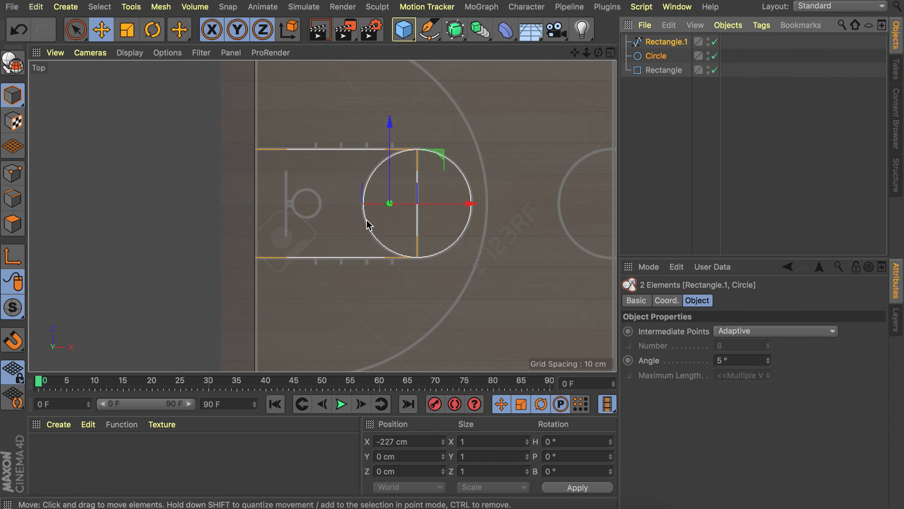
{"action": "key", "text": "r"}
{"action": "left_click", "coordinate": [663, 117]}
Draw a vertical tick spline about 7 cm long with the Pen on the first lane mark above the left key
{"action": "right_click_drag", "start_coordinate": [326, 148], "coordinate": [396, 84], "text": "alt"}
{"action": "left_click", "coordinate": [662, 109]}
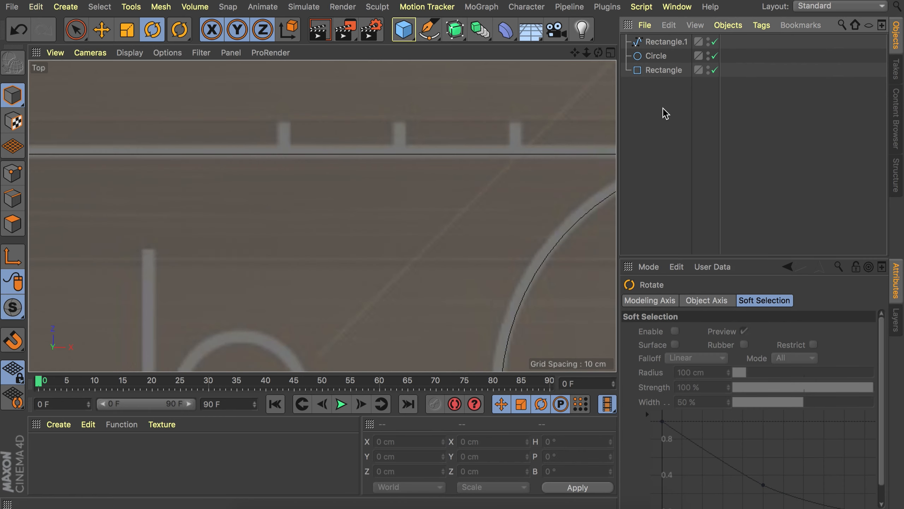
{"action": "left_click", "coordinate": [437, 32]}
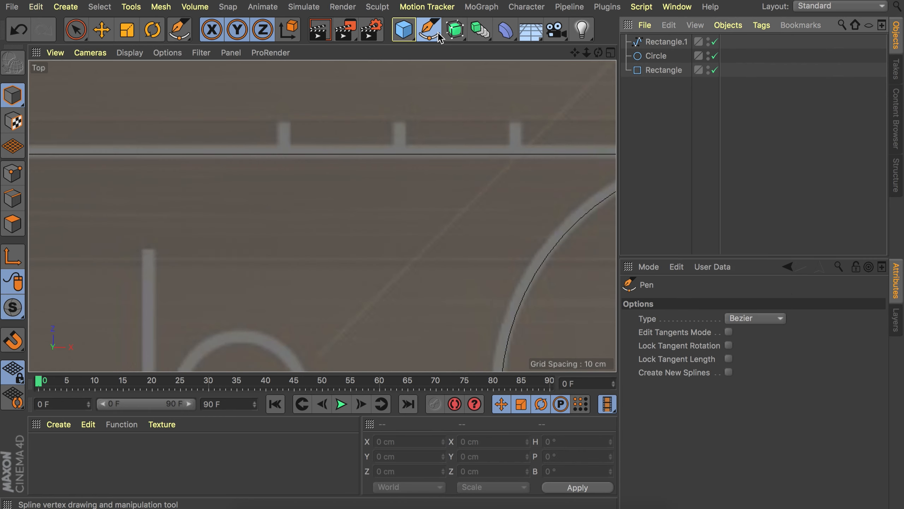
{"action": "left_click", "coordinate": [282, 155]}
{"action": "left_click", "coordinate": [282, 124]}
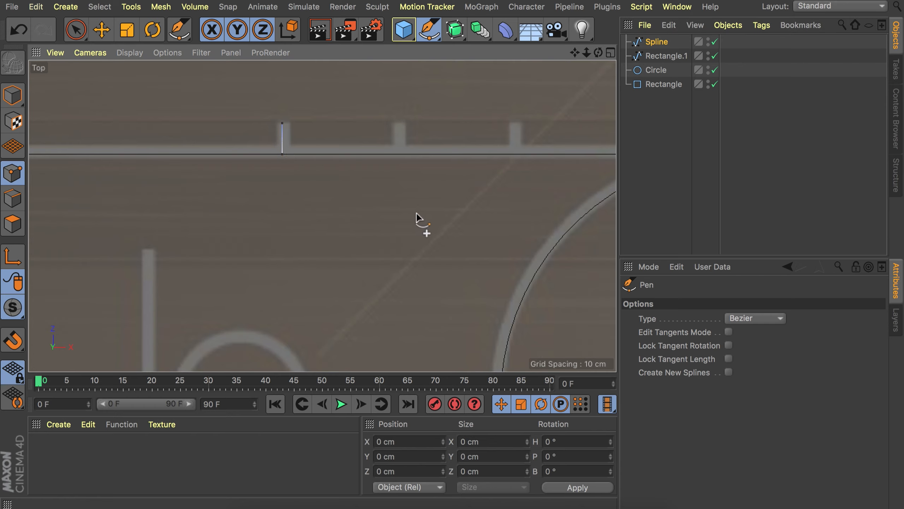
Return to object mode and center the tick spline's axis on its geometry
{"action": "left_click", "coordinate": [653, 43]}
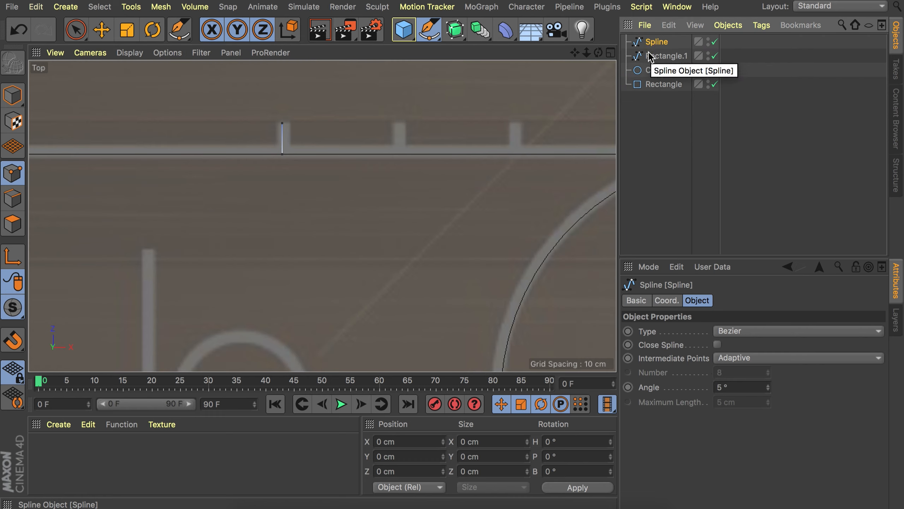
{"action": "key", "text": "e"}
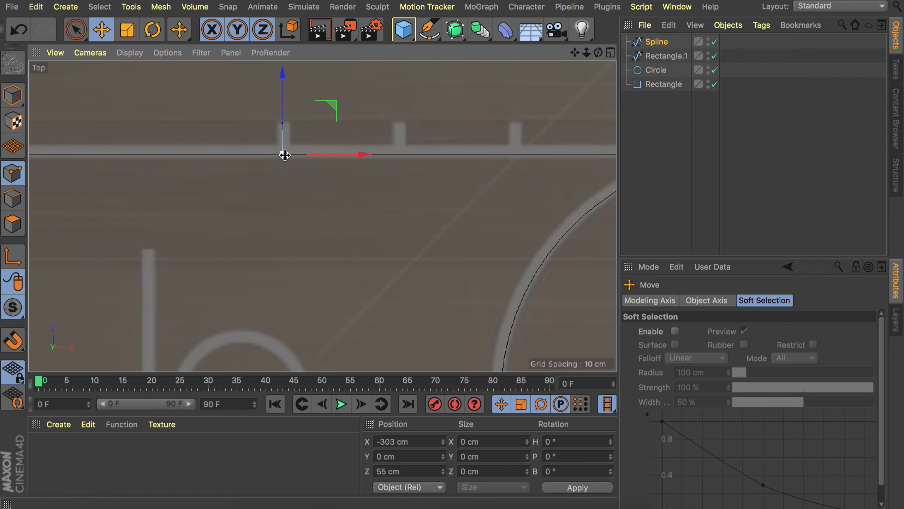
{"action": "left_click", "coordinate": [13, 95]}
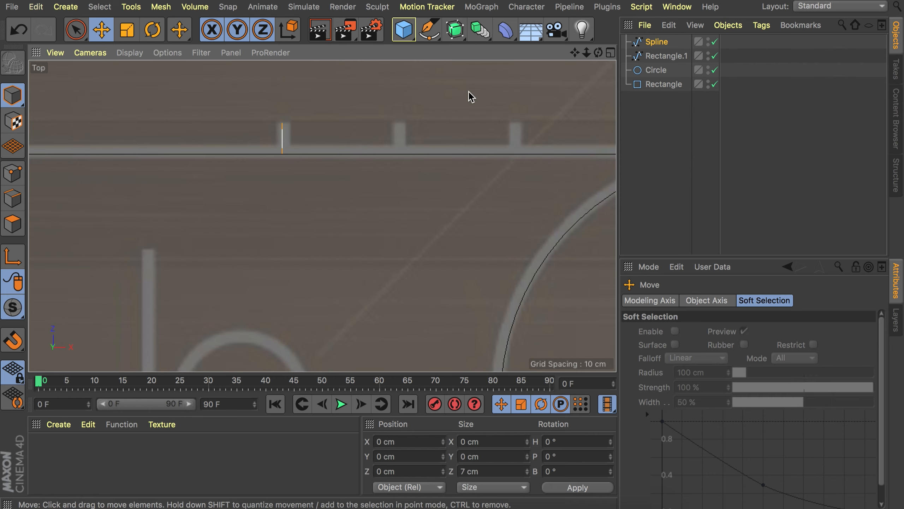
{"action": "left_click", "coordinate": [656, 42]}
{"action": "key", "text": "shift+c"}
{"action": "type", "text": "center"}
{"action": "key", "text": "Return"}
Copy the tick spline along the key's upper line onto the three remaining lane marks
{"action": "left_click_drag", "start_coordinate": [359, 138], "coordinate": [543, 137], "text": "ctrl"}
{"action": "scroll", "coordinate": [472, 139], "scroll_direction": "down", "scroll_amount": 3}
{"action": "middle_click_drag", "start_coordinate": [542, 138], "coordinate": [412, 137], "text": "alt"}
{"action": "left_click_drag", "start_coordinate": [412, 137], "coordinate": [496, 137], "text": "ctrl"}
{"action": "scroll", "coordinate": [496, 137], "scroll_direction": "down", "scroll_amount": 7}
Copy all four tick splines down to the key's lower line and adjust their Z position along that line
{"action": "left_click", "coordinate": [659, 70], "text": "shift"}
{"action": "left_click", "coordinate": [658, 84], "text": "shift"}
{"action": "left_click_drag", "start_coordinate": [357, 70], "coordinate": [371, 232], "text": "ctrl"}
{"action": "scroll", "coordinate": [352, 301], "scroll_direction": "up", "scroll_amount": 15}
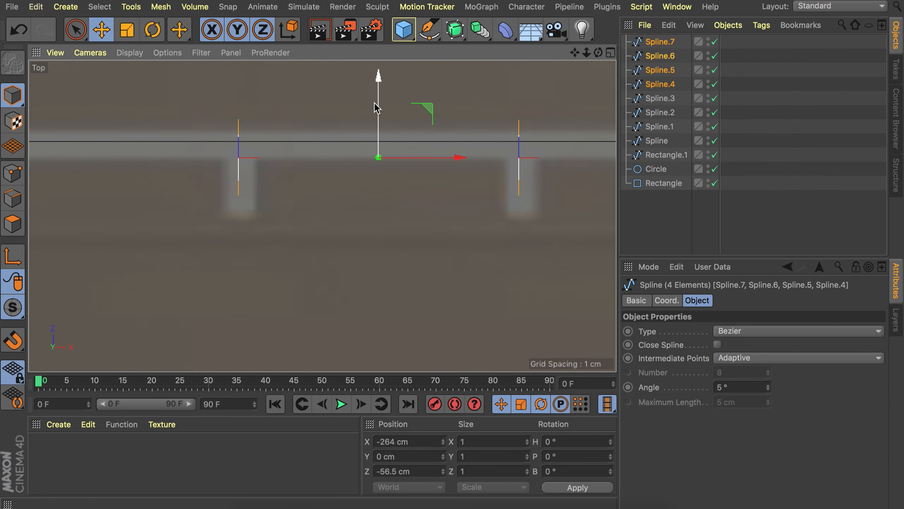
{"action": "left_click_drag", "start_coordinate": [375, 99], "coordinate": [375, 123]}
{"action": "scroll", "coordinate": [334, 197], "scroll_direction": "down", "scroll_amount": 15}
{"action": "scroll", "coordinate": [331, 219], "scroll_direction": "down", "scroll_amount": 6}
{"action": "left_click", "coordinate": [658, 98], "text": "shift"}
{"action": "left_click", "coordinate": [660, 217]}
Duplicate the key spline and scale the copy along Z to about 352 cm to match the three-point line's width
{"action": "middle_click_drag", "start_coordinate": [415, 118], "coordinate": [344, 156], "text": "alt"}
{"action": "left_click", "coordinate": [307, 178]}
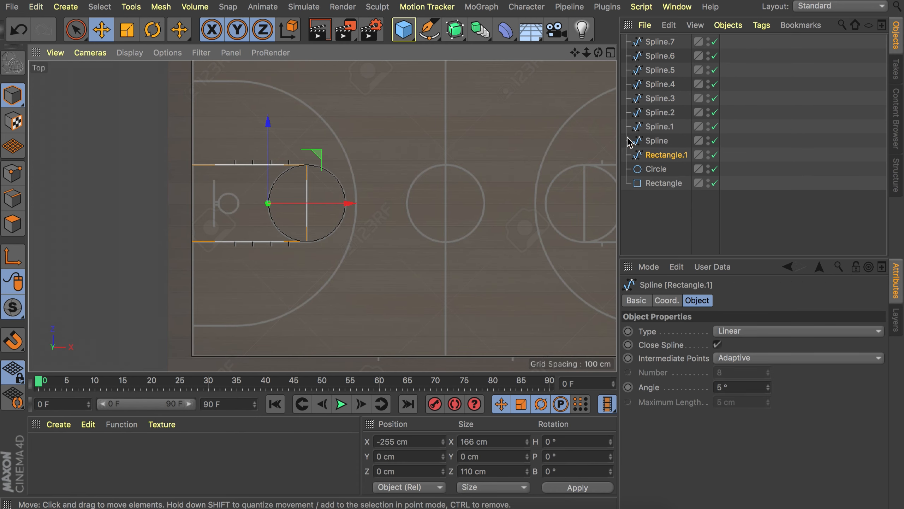
{"action": "left_click_drag", "start_coordinate": [658, 155], "coordinate": [658, 37], "text": "ctrl"}
{"action": "left_click", "coordinate": [12, 174]}
{"action": "left_click", "coordinate": [12, 95]}
{"action": "key", "text": "t"}
{"action": "left_click_drag", "start_coordinate": [268, 139], "coordinate": [268, 77]}
Move the widened spline's two inner corner points out to X 127 cm, reaching the three-point arc
{"action": "left_click", "coordinate": [13, 173]}
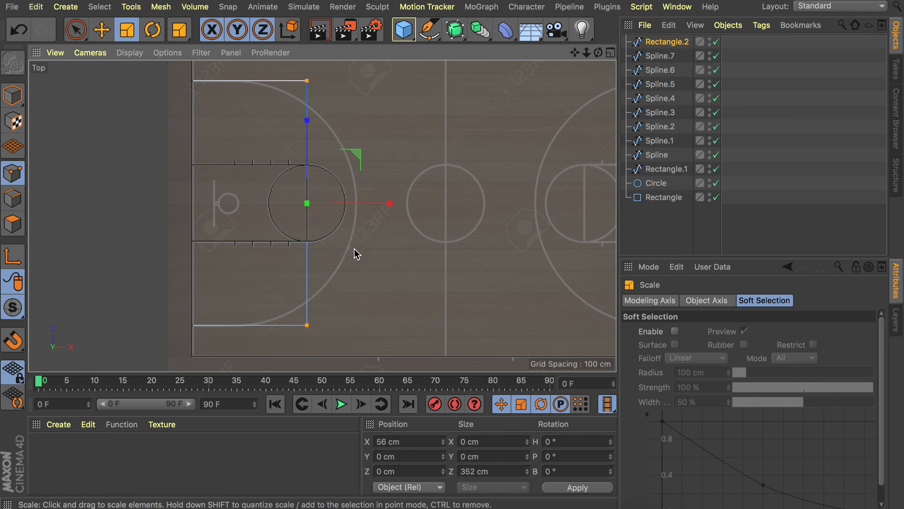
{"action": "key", "text": "e"}
{"action": "left_click_drag", "start_coordinate": [389, 203], "coordinate": [432, 206]}
{"action": "scroll", "coordinate": [431, 207], "scroll_direction": "up", "scroll_amount": 8}
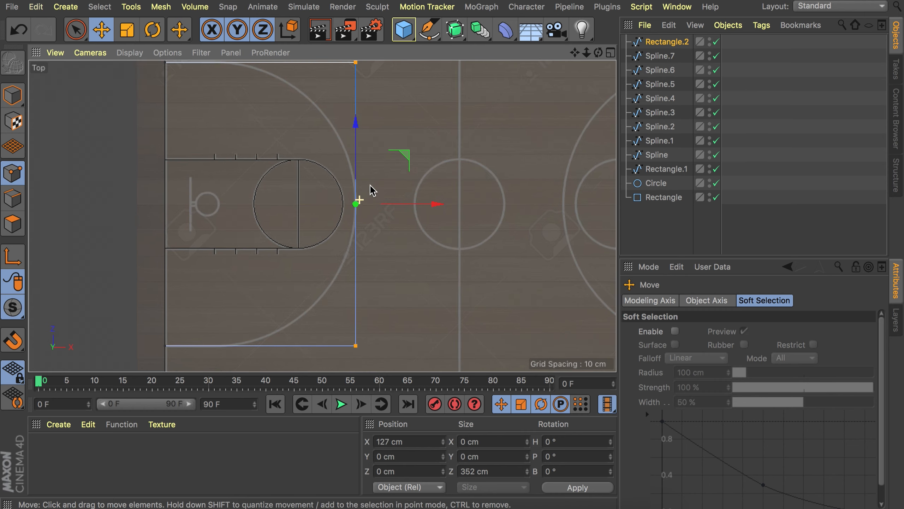
{"action": "scroll", "coordinate": [415, 211], "scroll_direction": "down", "scroll_amount": 8}
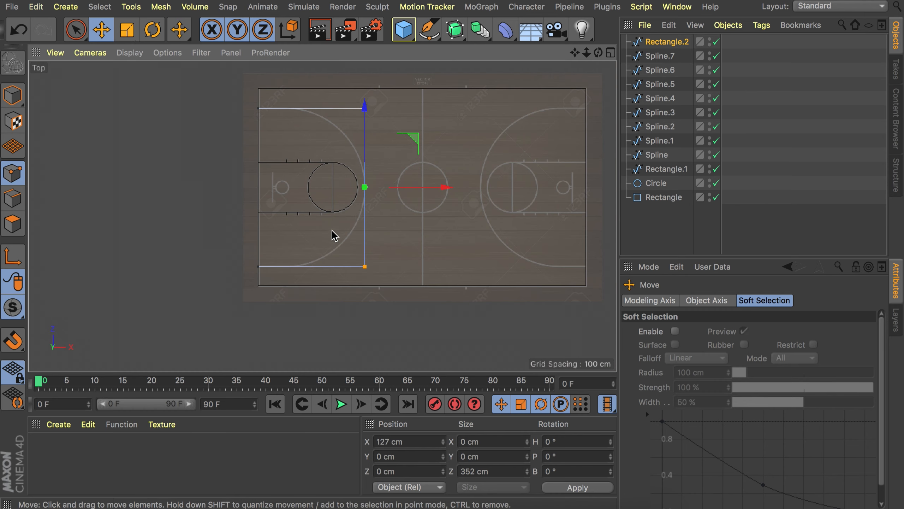
{"action": "scroll", "coordinate": [393, 155], "scroll_direction": "up", "scroll_amount": 2}
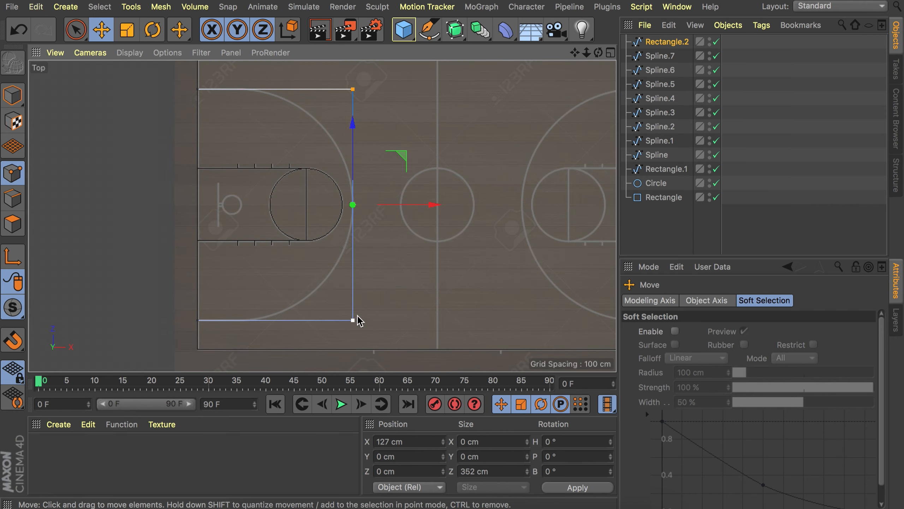
Chamfer the two inner corner points with a radius of about 234.8 cm to form the three-point arc
{"action": "right_click", "coordinate": [430, 264]}
{"action": "left_click", "coordinate": [459, 338]}
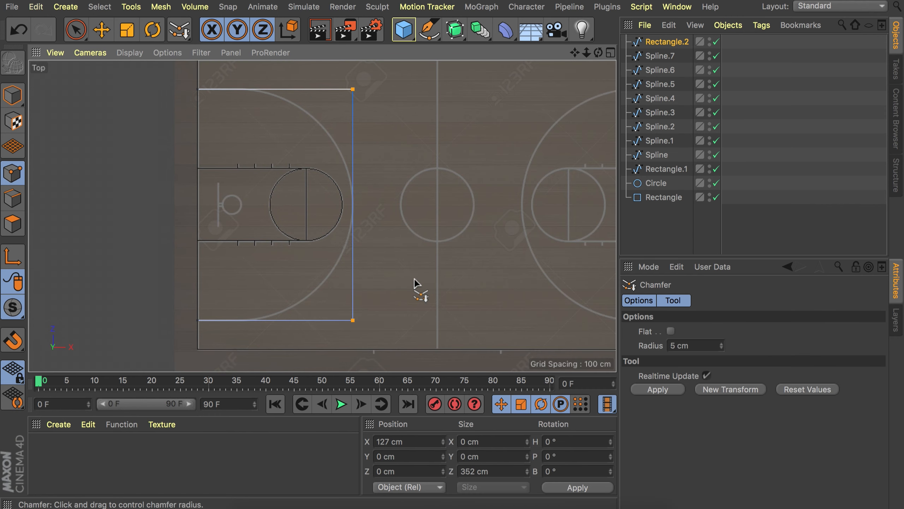
{"action": "left_click_drag", "start_coordinate": [394, 272], "coordinate": [464, 272]}
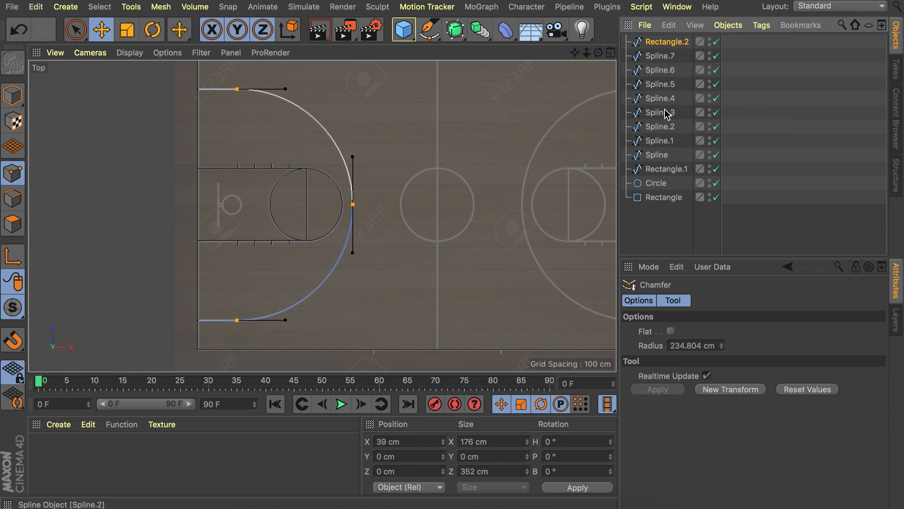
{"action": "key", "text": "e"}
Select all left-half markings except the outer court rectangle and switch to object mode
{"action": "left_click_drag", "start_coordinate": [662, 47], "coordinate": [659, 165], "text": "shift"}
{"action": "left_click", "coordinate": [645, 181], "text": "shift"}
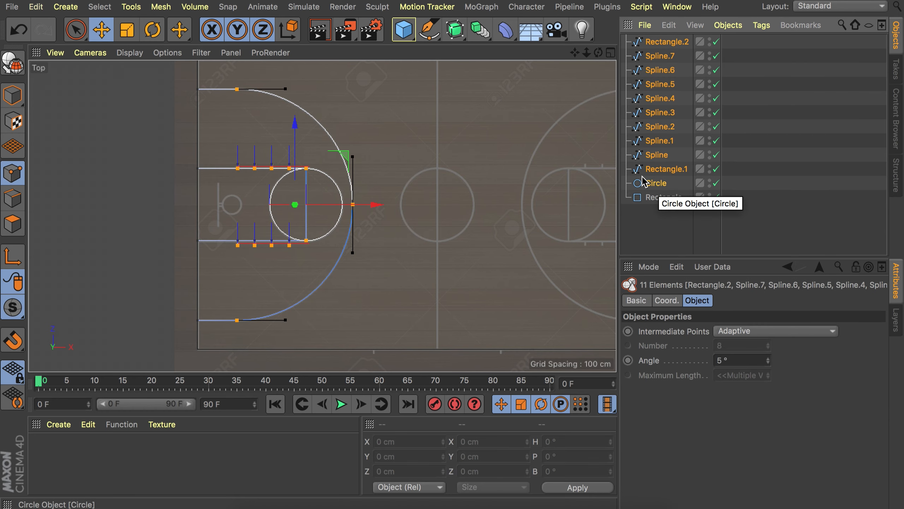
{"action": "scroll", "coordinate": [227, 174], "scroll_direction": "down", "scroll_amount": 4}
{"action": "left_click", "coordinate": [16, 99]}
{"action": "left_click_drag", "start_coordinate": [338, 195], "coordinate": [473, 199]}
{"action": "key", "text": "super+z"}
{"action": "key", "text": "super+z"}
Rotate a copy of the left-half markings to face the opposite way and move it onto the court's right end
{"action": "key", "text": "r"}
{"action": "left_click_drag", "start_coordinate": [306, 171], "coordinate": [263, 217], "text": "ctrl+shift"}
{"action": "key", "text": "e"}
{"action": "left_click_drag", "start_coordinate": [208, 194], "coordinate": [417, 194]}
{"action": "scroll", "coordinate": [498, 194], "scroll_direction": "up", "scroll_amount": 5}
{"action": "middle_click_drag", "start_coordinate": [397, 156], "coordinate": [244, 156], "text": "alt"}
Copy the right free-throw circle along X onto the court's center circle
{"action": "scroll", "coordinate": [303, 202], "scroll_direction": "down", "scroll_amount": 4}
{"action": "middle_click_drag", "start_coordinate": [302, 203], "coordinate": [360, 212], "text": "alt"}
{"action": "left_click", "coordinate": [659, 42]}
{"action": "left_click_drag", "start_coordinate": [270, 202], "coordinate": [167, 202], "text": "ctrl"}
{"action": "middle_click_drag", "start_coordinate": [250, 178], "coordinate": [314, 177], "text": "alt"}
{"action": "left_click", "coordinate": [758, 142]}
Draw the vertical halfway line with the Pen from the court's upper edge at Z 220 cm to its lower edge
{"action": "left_click", "coordinate": [429, 32]}
{"action": "scroll", "coordinate": [309, 88], "scroll_direction": "up", "scroll_amount": 10}
{"action": "left_click", "coordinate": [308, 86]}
{"action": "scroll", "coordinate": [303, 137], "scroll_direction": "down", "scroll_amount": 8}
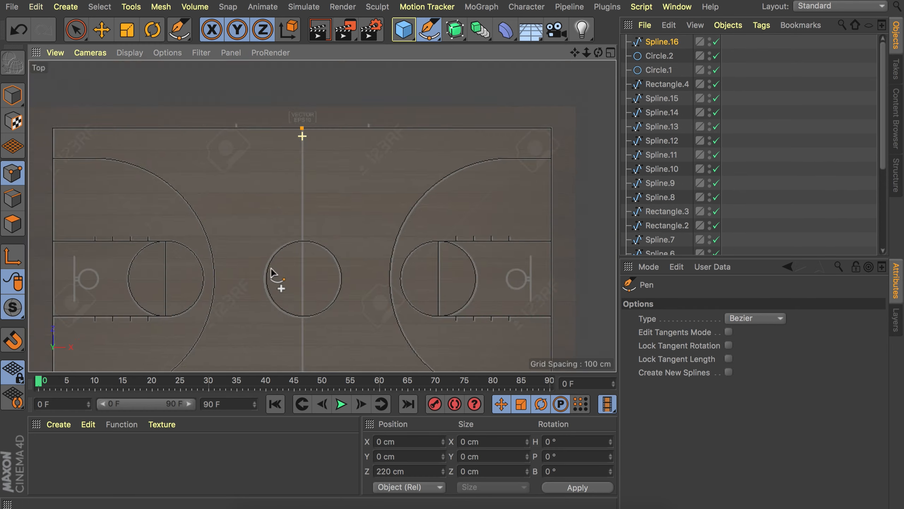
{"action": "scroll", "coordinate": [303, 299], "scroll_direction": "up", "scroll_amount": 6}
{"action": "left_click", "coordinate": [303, 297]}
{"action": "scroll", "coordinate": [395, 218], "scroll_direction": "down", "scroll_amount": 6}
{"action": "scroll", "coordinate": [409, 165], "scroll_direction": "down", "scroll_amount": 3}
{"action": "middle_click_drag", "start_coordinate": [451, 166], "coordinate": [411, 209], "text": "alt"}
{"action": "left_click", "coordinate": [764, 85]}
Select the halfway line and the lane tick splines at both keys, and group them under a null
{"action": "scroll", "coordinate": [762, 107], "scroll_direction": "down", "scroll_amount": 5}
{"action": "scroll", "coordinate": [750, 113], "scroll_direction": "up", "scroll_amount": 5}
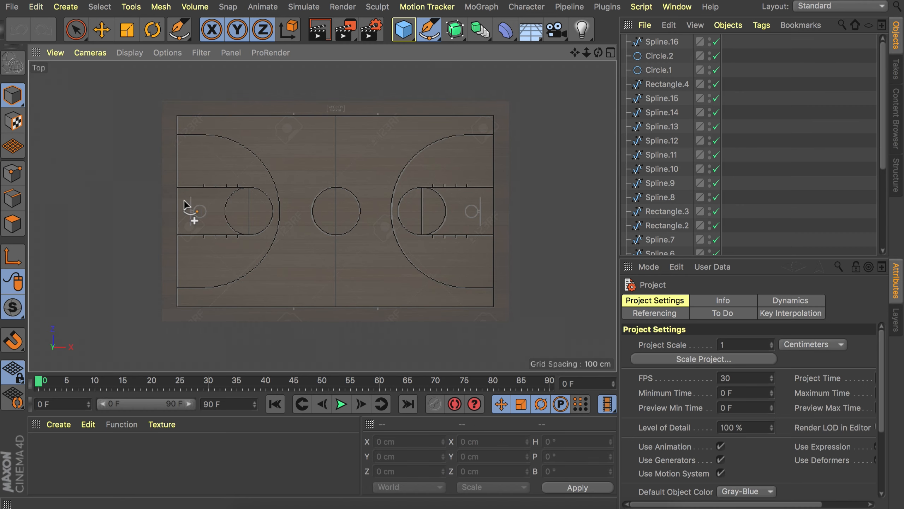
{"action": "key", "text": "space"}
{"action": "scroll", "coordinate": [349, 194], "scroll_direction": "up", "scroll_amount": 8}
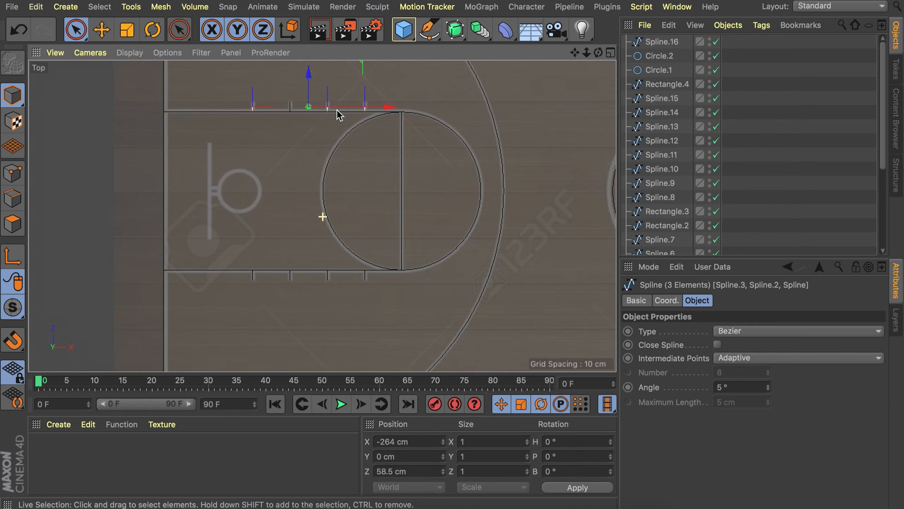
{"action": "left_click", "coordinate": [272, 223], "text": "shift"}
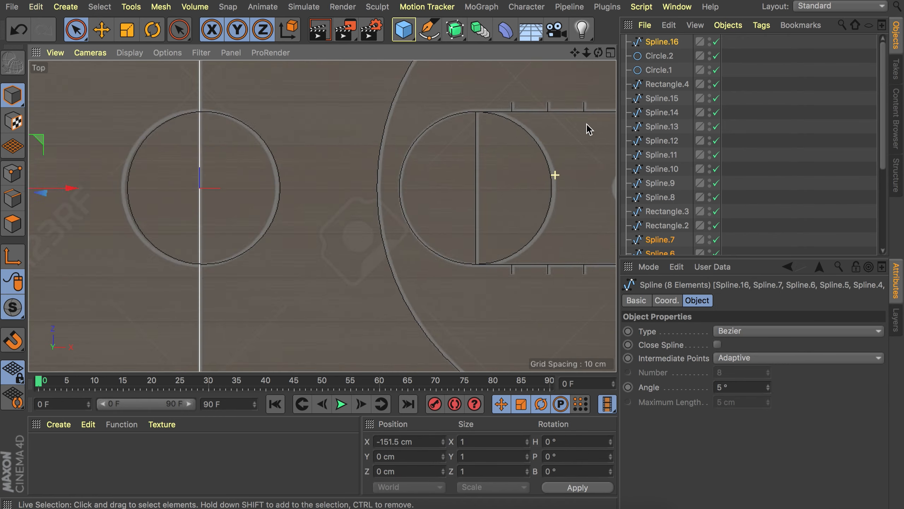
{"action": "middle_click_drag", "start_coordinate": [587, 124], "coordinate": [365, 162], "text": "alt"}
{"action": "scroll", "coordinate": [365, 162], "scroll_direction": "up", "scroll_amount": 4}
{"action": "left_click_drag", "start_coordinate": [245, 131], "coordinate": [424, 130], "text": "shift"}
{"action": "scroll", "coordinate": [391, 214], "scroll_direction": "down", "scroll_amount": 3}
{"action": "middle_click_drag", "start_coordinate": [392, 213], "coordinate": [388, 98], "text": "alt"}
{"action": "left_click_drag", "start_coordinate": [274, 242], "coordinate": [424, 238], "text": "shift"}
{"action": "middle_click_drag", "start_coordinate": [171, 211], "coordinate": [281, 249], "text": "alt"}
{"action": "scroll", "coordinate": [324, 171], "scroll_direction": "down", "scroll_amount": 5}
{"action": "middle_click_drag", "start_coordinate": [281, 192], "coordinate": [411, 204], "text": "alt"}
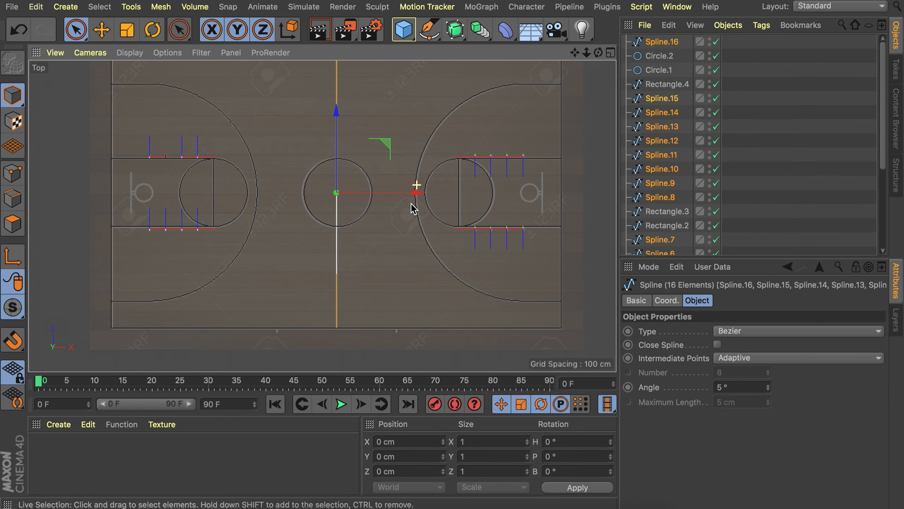
{"action": "key", "text": "alt+g"}
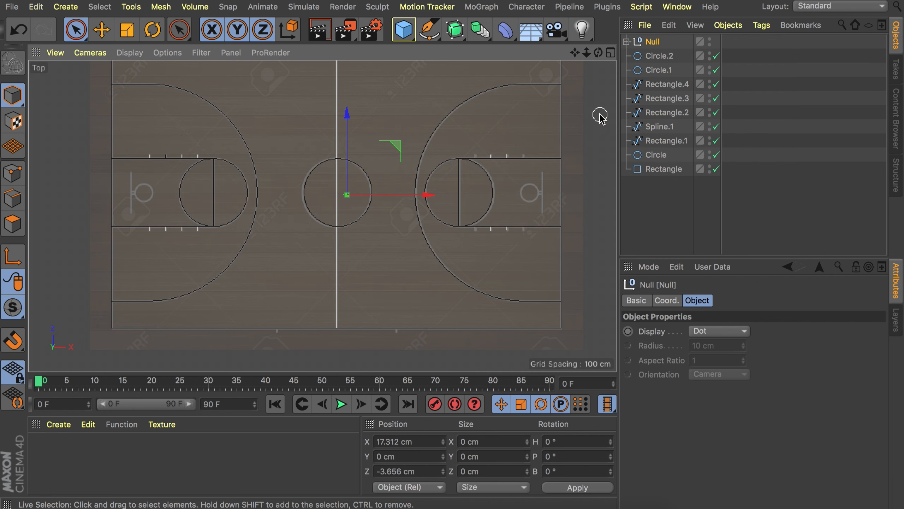
Place the grouped line splines inside a Connect object and put that Connect inside a Sweep
{"action": "left_click", "coordinate": [459, 29]}
{"action": "left_click", "coordinate": [478, 26]}
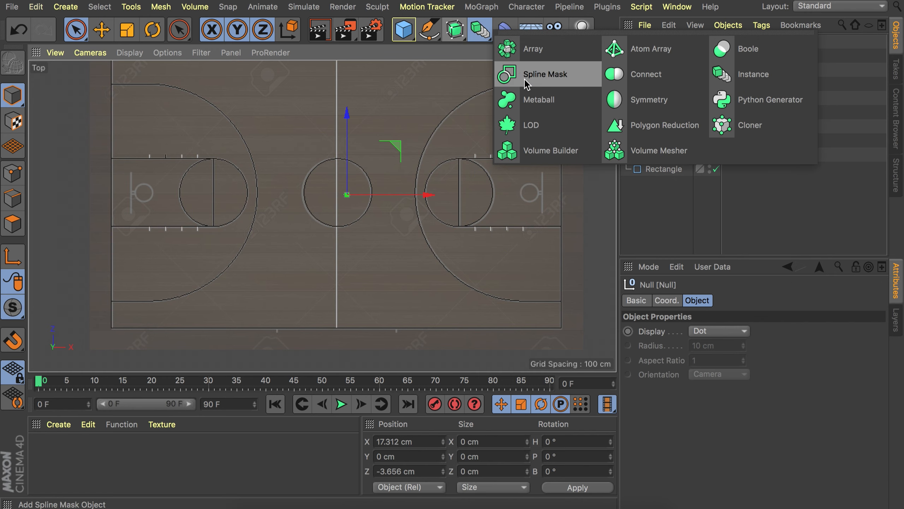
{"action": "left_click", "coordinate": [651, 77]}
{"action": "left_click", "coordinate": [455, 32]}
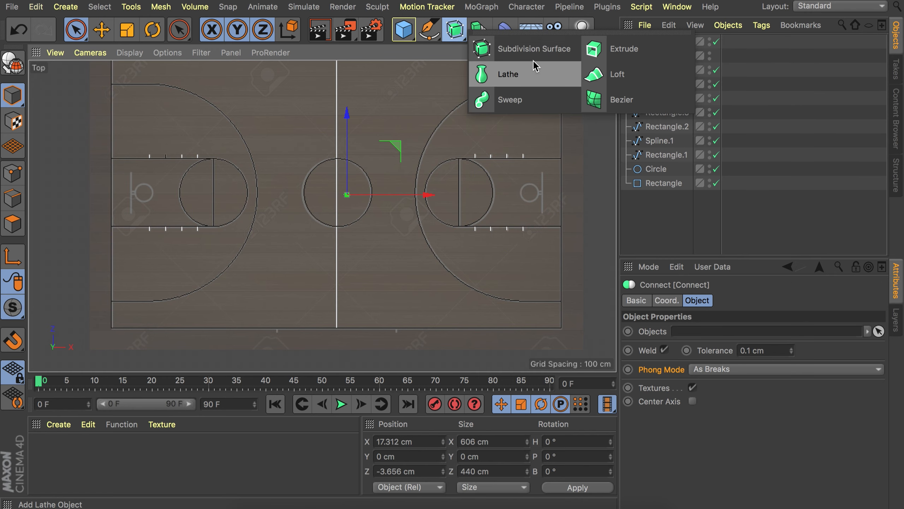
{"action": "left_click", "coordinate": [527, 104], "text": "alt"}
Add a 4 by 4 cm Rectangle spline and place it in the Sweep above the Connect as the profile
{"action": "left_click", "coordinate": [440, 31]}
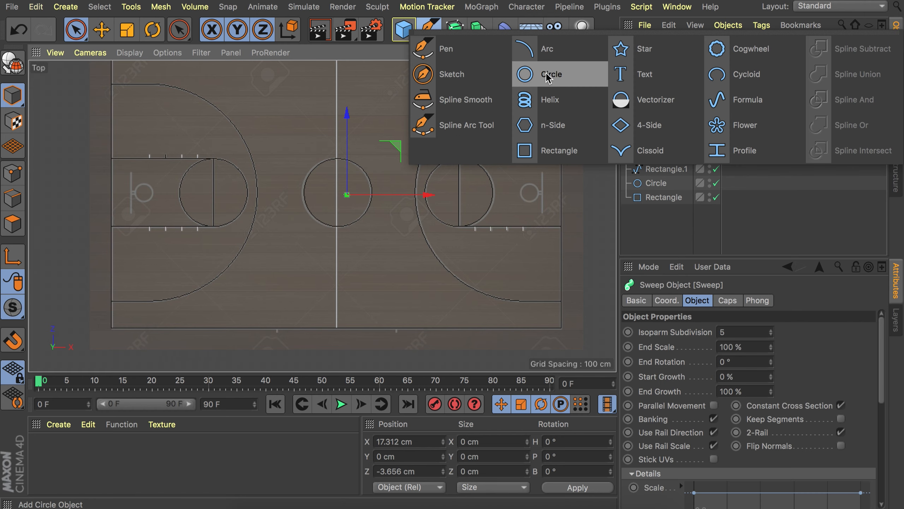
{"action": "left_click", "coordinate": [556, 154]}
{"action": "scroll", "coordinate": [383, 151], "scroll_direction": "up", "scroll_amount": 6}
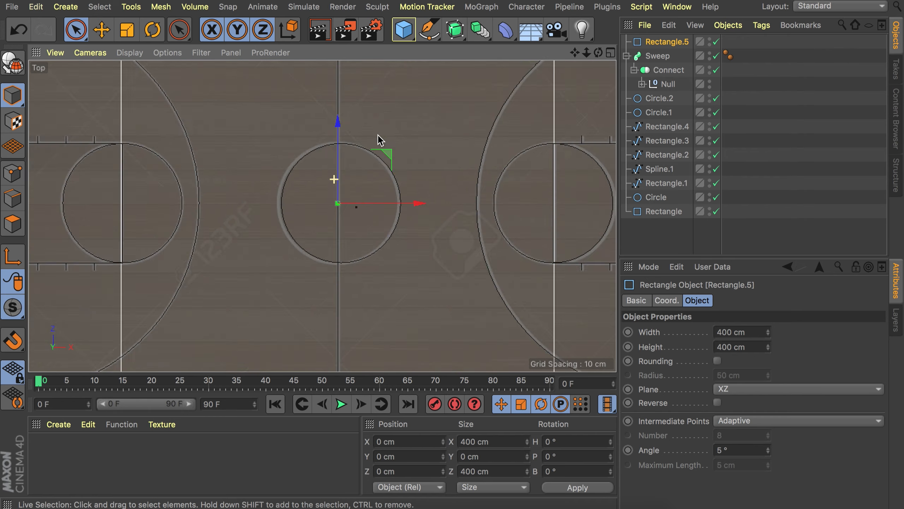
{"action": "key", "text": "Tab"}
{"action": "type", "text": "4"}
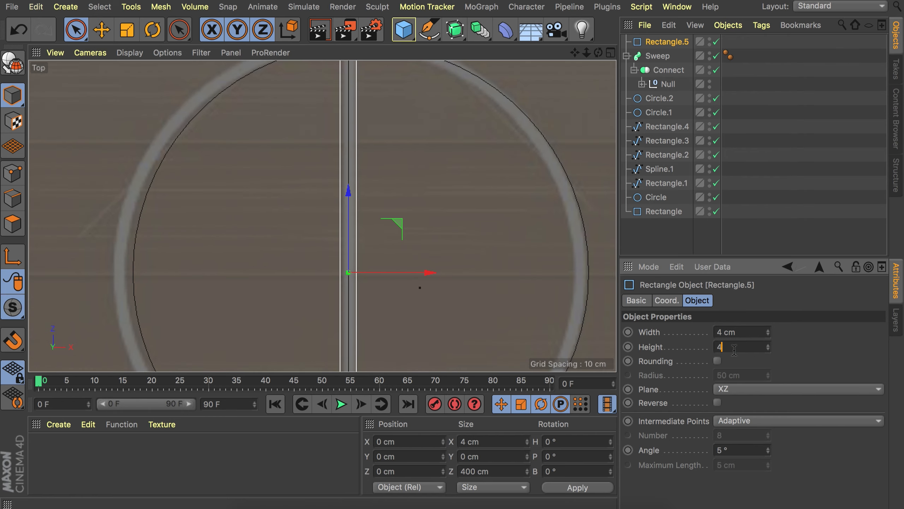
{"action": "left_click_drag", "start_coordinate": [667, 34], "coordinate": [664, 63]}
In the perspective view, set the profile rectangle's width to 0 cm and its plane to ZY
{"action": "middle_click", "coordinate": [192, 189]}
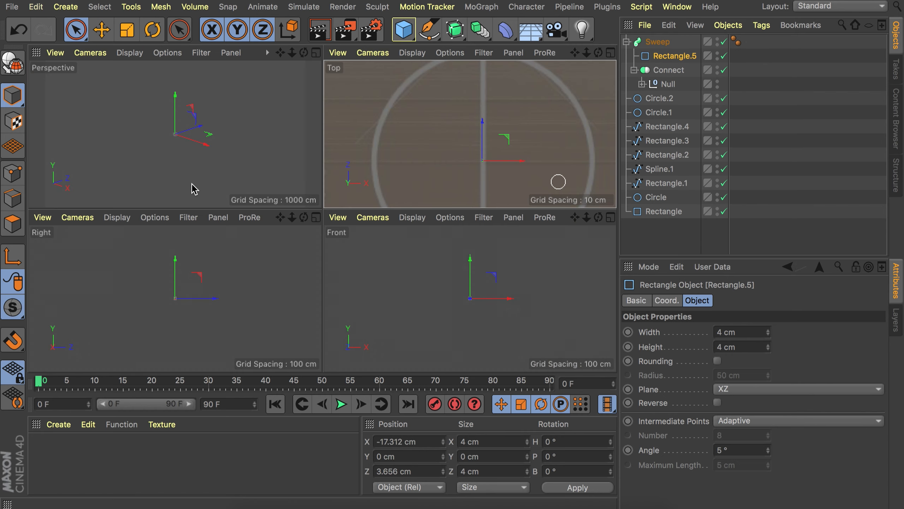
{"action": "middle_click", "coordinate": [216, 181]}
{"action": "right_click_drag", "start_coordinate": [256, 245], "coordinate": [335, 185], "text": "alt"}
{"action": "left_click_drag", "start_coordinate": [300, 205], "coordinate": [467, 201], "text": "alt"}
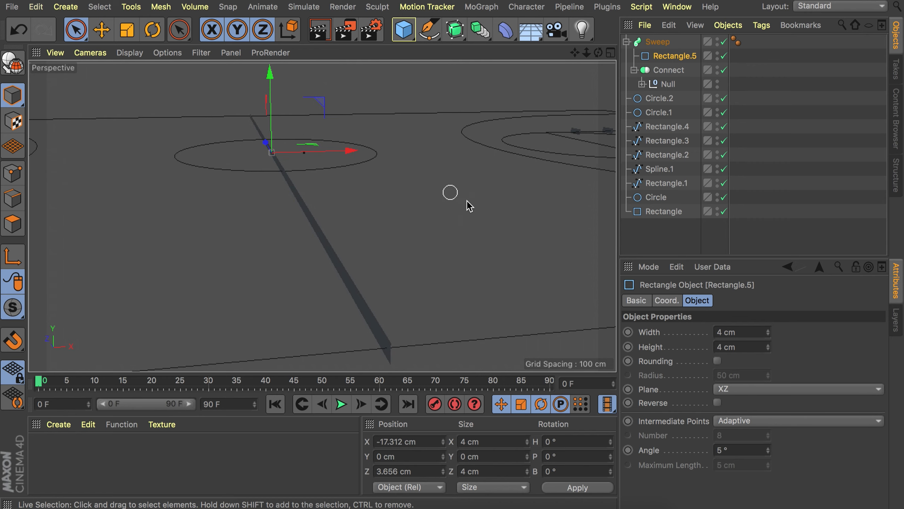
{"action": "double_click", "coordinate": [736, 333]}
{"action": "type", "text": "0"}
{"action": "key", "text": "Return"}
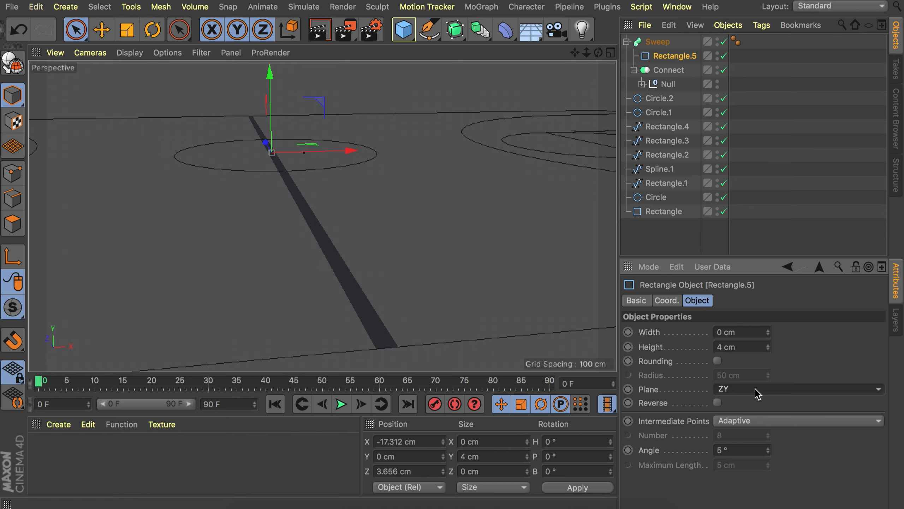
Add a second Sweep object and a new Rectangle spline
{"action": "left_click_drag", "start_coordinate": [345, 243], "coordinate": [277, 196], "text": "alt"}
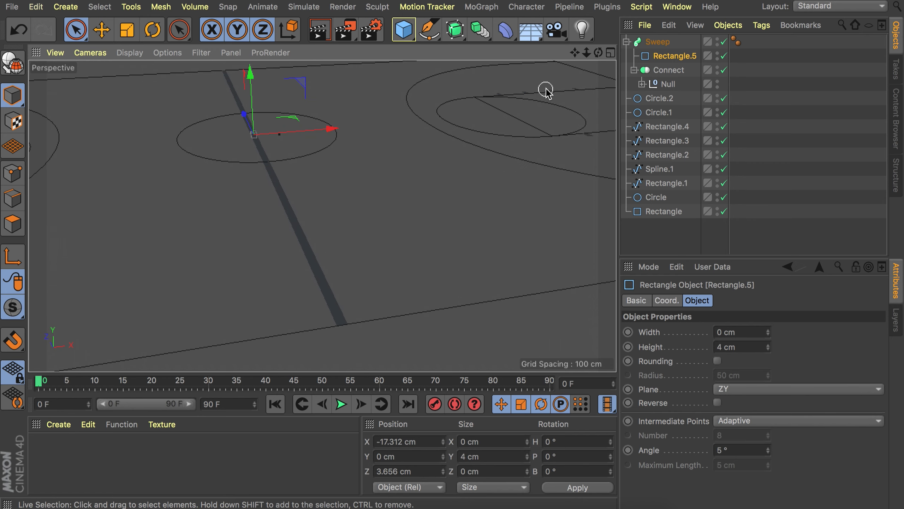
{"action": "left_click", "coordinate": [627, 42]}
{"action": "left_click_drag", "start_coordinate": [488, 115], "coordinate": [313, 154], "text": "alt"}
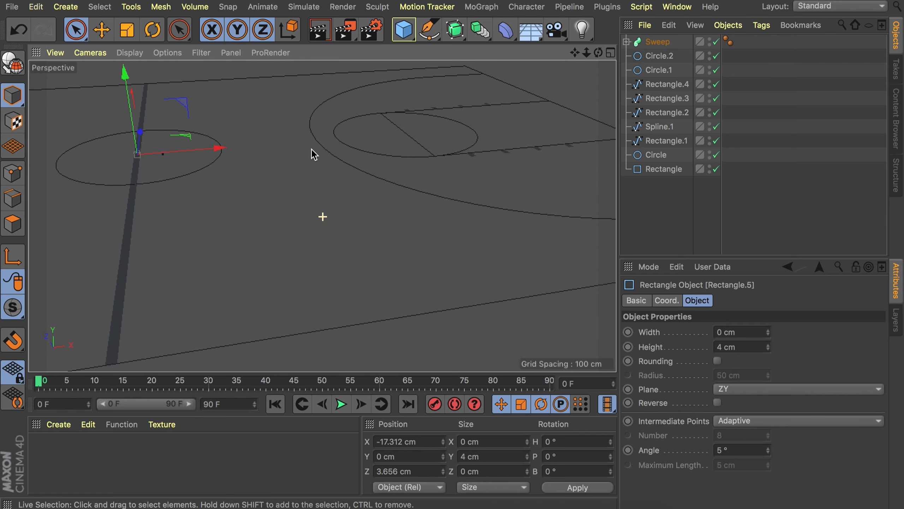
{"action": "middle_click_drag", "start_coordinate": [311, 150], "coordinate": [479, 144], "text": "alt"}
{"action": "left_click", "coordinate": [783, 80]}
{"action": "left_click_drag", "start_coordinate": [462, 34], "coordinate": [488, 84]}
{"action": "left_click_drag", "start_coordinate": [429, 31], "coordinate": [566, 142]}
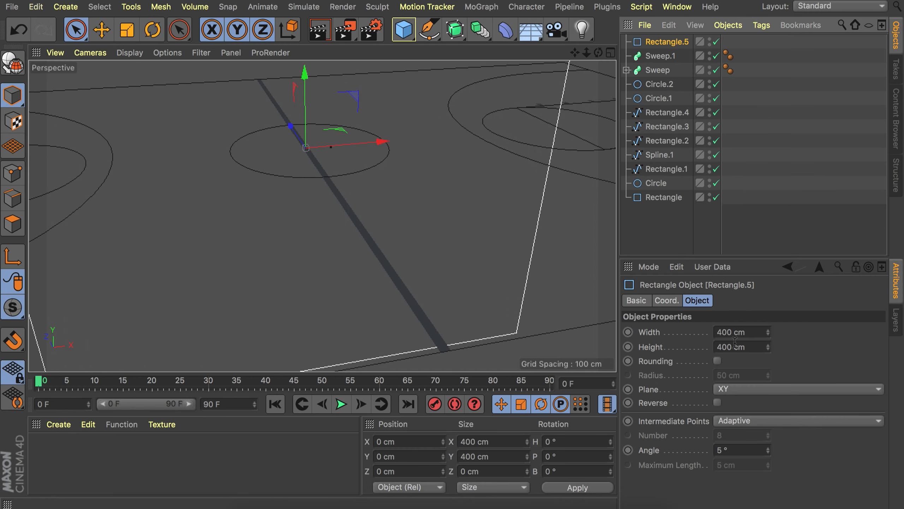
Set the new rectangle's width and height to 4 cm
{"action": "double_click", "coordinate": [733, 349]}
{"action": "type", "text": "4"}
{"action": "double_click", "coordinate": [734, 334]}
{"action": "type", "text": "4"}
{"action": "key", "text": "Return"}
Place the new rectangle and the center circle in the second Sweep, and set the rectangle's height to 0 cm
{"action": "mouse_move", "coordinate": [659, 46]}
{"action": "left_mouse_down"}
{"action": "mouse_move", "coordinate": [662, 85]}
{"action": "mouse_move", "coordinate": [662, 61]}
{"action": "left_mouse_up"}
{"action": "left_click", "coordinate": [660, 41]}
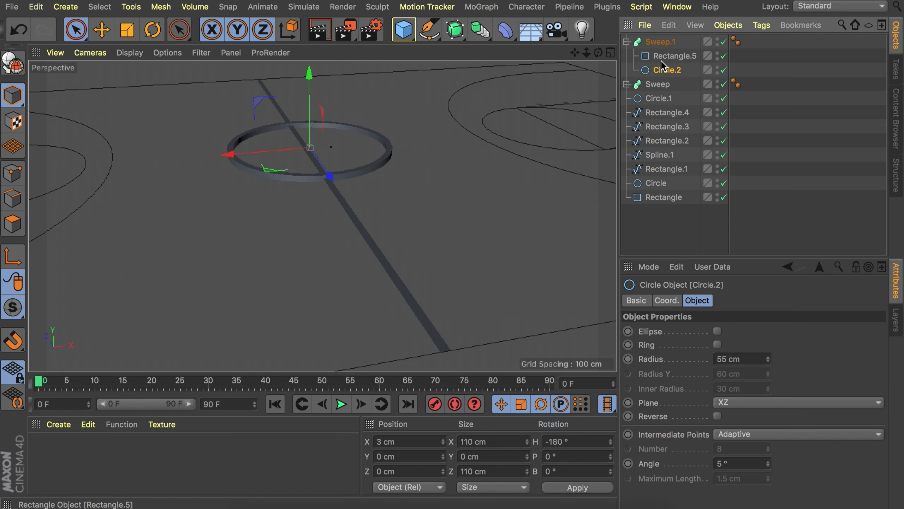
{"action": "left_click", "coordinate": [662, 57]}
{"action": "left_click", "coordinate": [737, 344]}
{"action": "scroll", "coordinate": [737, 344], "scroll_direction": "down", "scroll_amount": 4}
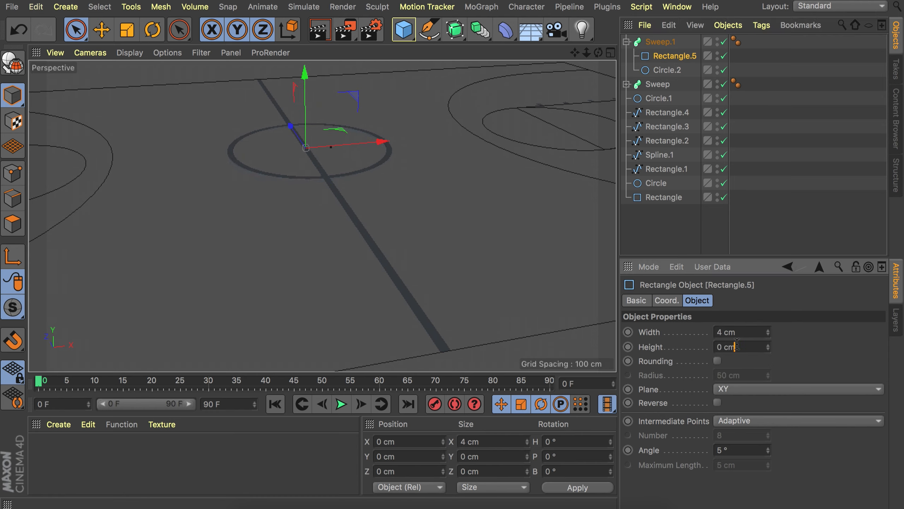
Take the center circle out of the second Sweep and duplicate that Sweep with only its rectangle profile inside
{"action": "left_click_drag", "start_coordinate": [669, 73], "coordinate": [665, 92]}
{"action": "left_click", "coordinate": [651, 45]}
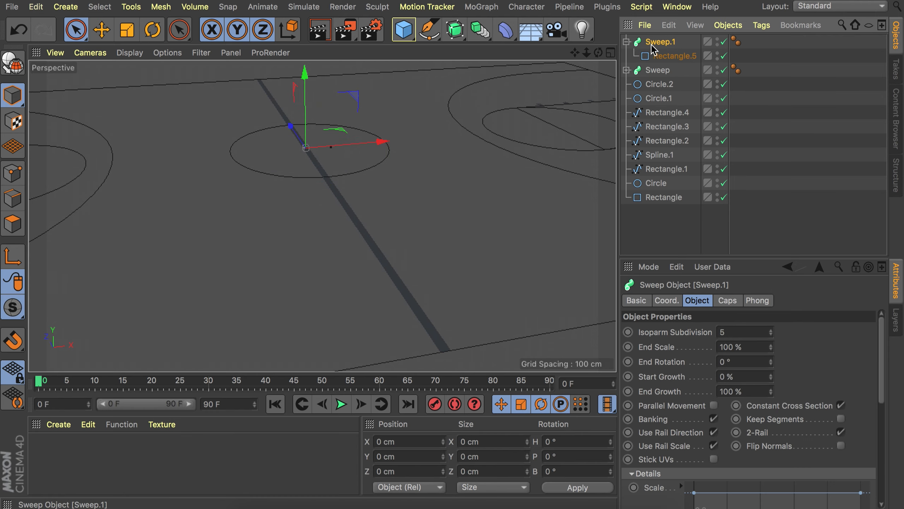
{"action": "left_click_drag", "start_coordinate": [665, 60], "coordinate": [652, 36]}
{"action": "left_click", "coordinate": [627, 84]}
{"action": "left_click", "coordinate": [667, 70]}
{"action": "key", "text": "Delete"}
Place each remaining circle, rectangle and line spline in its own copy of the profile Sweep
{"action": "left_click_drag", "start_coordinate": [658, 97], "coordinate": [655, 35]}
{"action": "left_click_drag", "start_coordinate": [666, 113], "coordinate": [655, 36]}
{"action": "left_click_drag", "start_coordinate": [666, 126], "coordinate": [655, 36]}
{"action": "left_click_drag", "start_coordinate": [665, 140], "coordinate": [654, 36]}
{"action": "left_click_drag", "start_coordinate": [661, 155], "coordinate": [654, 35]}
{"action": "left_click_drag", "start_coordinate": [666, 169], "coordinate": [654, 36]}
{"action": "left_click", "coordinate": [627, 42]}
{"action": "left_click_drag", "start_coordinate": [656, 183], "coordinate": [666, 59]}
{"action": "left_click", "coordinate": [627, 42]}
{"action": "left_click_drag", "start_coordinate": [655, 43], "coordinate": [654, 35], "text": "ctrl"}
{"action": "left_click_drag", "start_coordinate": [664, 197], "coordinate": [666, 58]}
{"action": "left_click", "coordinate": [626, 42]}
Group all the Sweep objects under a null named Lines
{"action": "left_click_drag", "start_coordinate": [667, 198], "coordinate": [661, 46]}
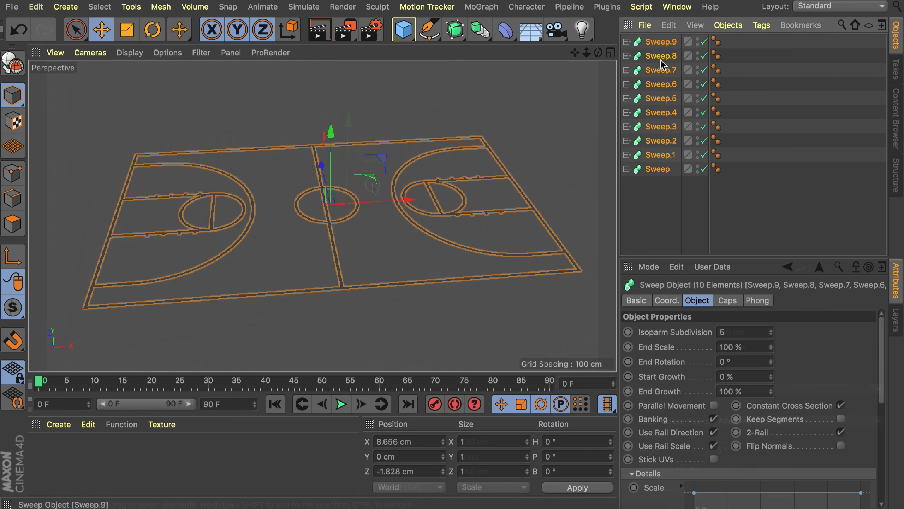
{"action": "left_click", "coordinate": [675, 178]}
{"action": "left_click_drag", "start_coordinate": [404, 29], "coordinate": [410, 53]}
{"action": "left_click_drag", "start_coordinate": [680, 205], "coordinate": [661, 52]}
{"action": "left_click_drag", "start_coordinate": [661, 56], "coordinate": [657, 42]}
{"action": "left_click", "coordinate": [658, 41]}
{"action": "double_click", "coordinate": [654, 41]}
{"action": "type", "text": "Lines"}
{"action": "key", "text": "Return"}
{"action": "left_click", "coordinate": [627, 41]}
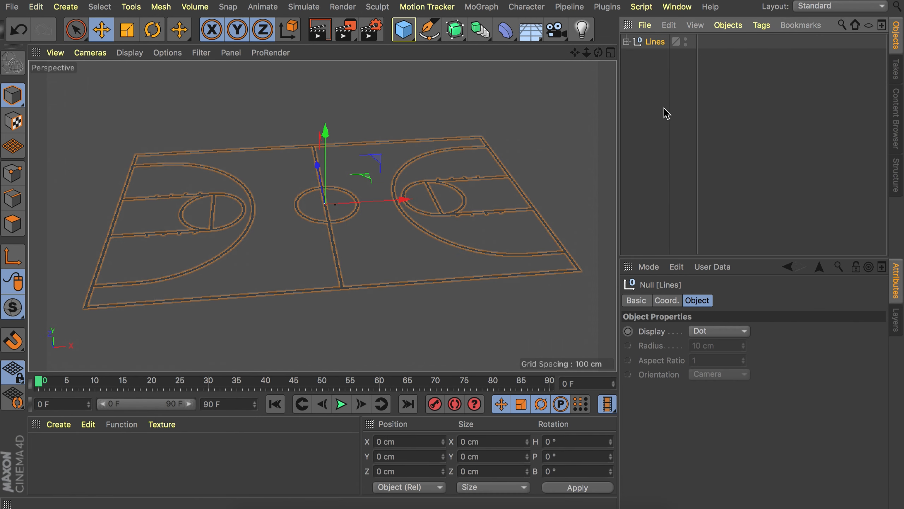
Add a Floor object to the scene
{"action": "left_click", "coordinate": [667, 113]}
{"action": "left_click", "coordinate": [540, 37]}
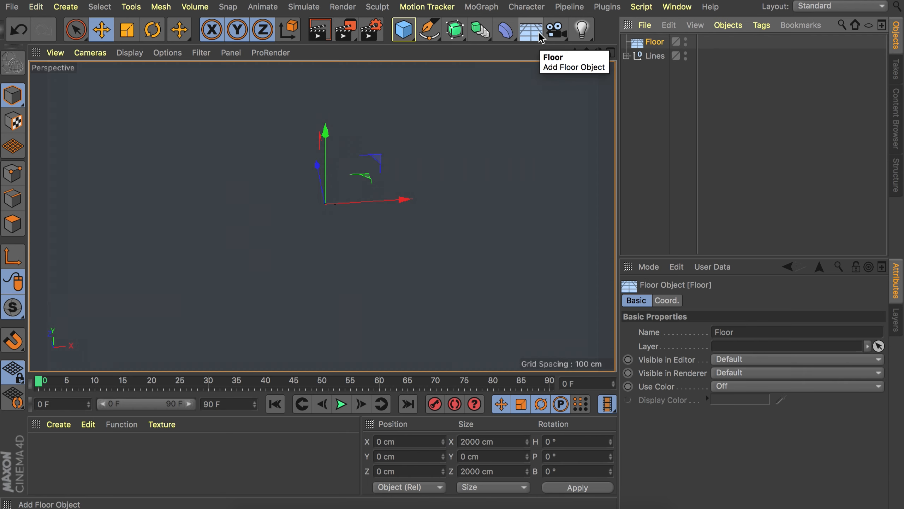
Create a white material with the color's V at 100% and apply it to the Lines null
{"action": "double_click", "coordinate": [107, 486]}
{"action": "double_click", "coordinate": [45, 452]}
{"action": "left_click_drag", "start_coordinate": [630, 163], "coordinate": [671, 163]}
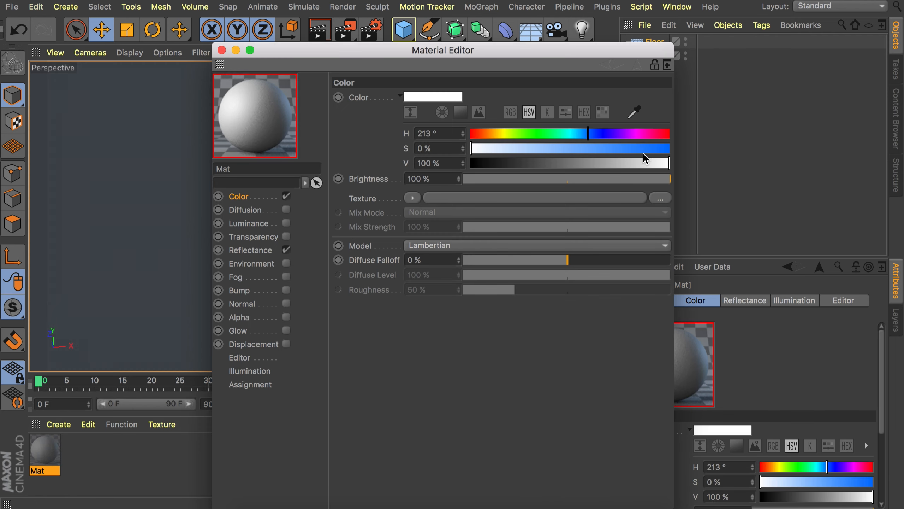
{"action": "left_click", "coordinate": [222, 50]}
{"action": "left_click_drag", "start_coordinate": [45, 451], "coordinate": [658, 56]}
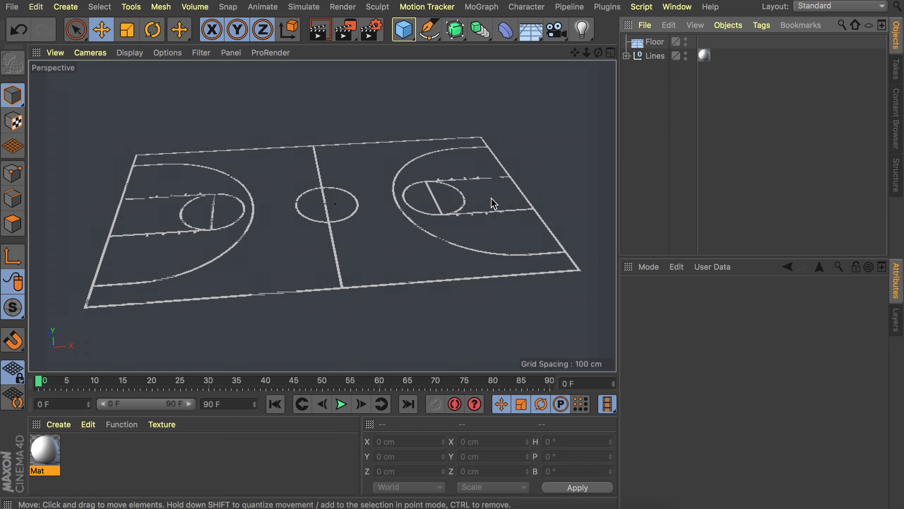
Raise the Lines null slightly above the floor by setting its Y position to 0.001 cm
{"action": "scroll", "coordinate": [356, 224], "scroll_direction": "up", "scroll_amount": 10}
{"action": "scroll", "coordinate": [359, 227], "scroll_direction": "down", "scroll_amount": 10}
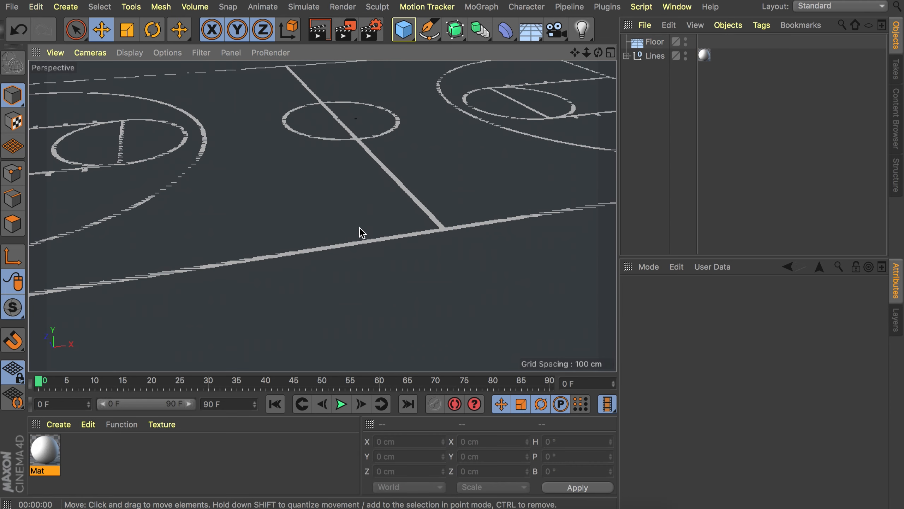
{"action": "scroll", "coordinate": [380, 225], "scroll_direction": "down", "scroll_amount": 1}
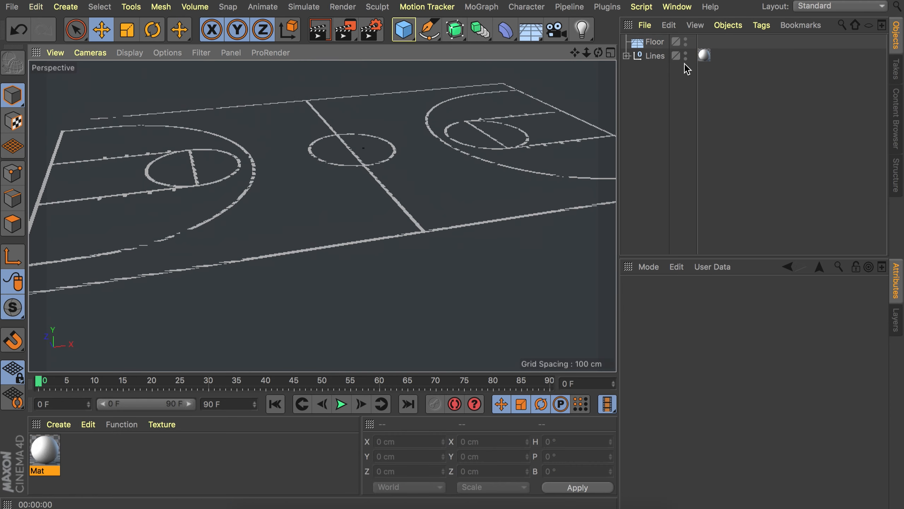
{"action": "left_click", "coordinate": [657, 56]}
{"action": "left_click", "coordinate": [403, 456]}
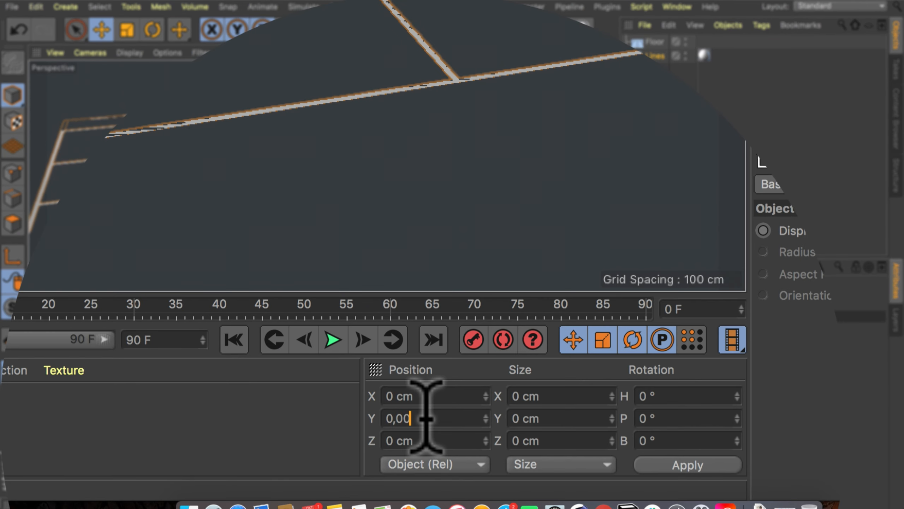
{"action": "left_click", "coordinate": [730, 123]}
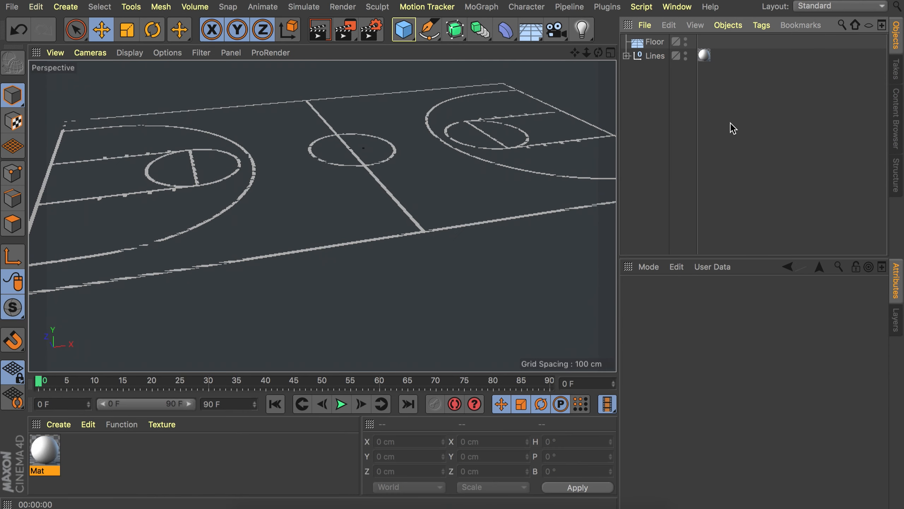
Add a Light and move it above the court to about Y 139 cm and Z 143 cm
{"action": "left_click_drag", "start_coordinate": [510, 162], "coordinate": [459, 185], "text": "alt"}
{"action": "scroll", "coordinate": [466, 179], "scroll_direction": "down", "scroll_amount": 3}
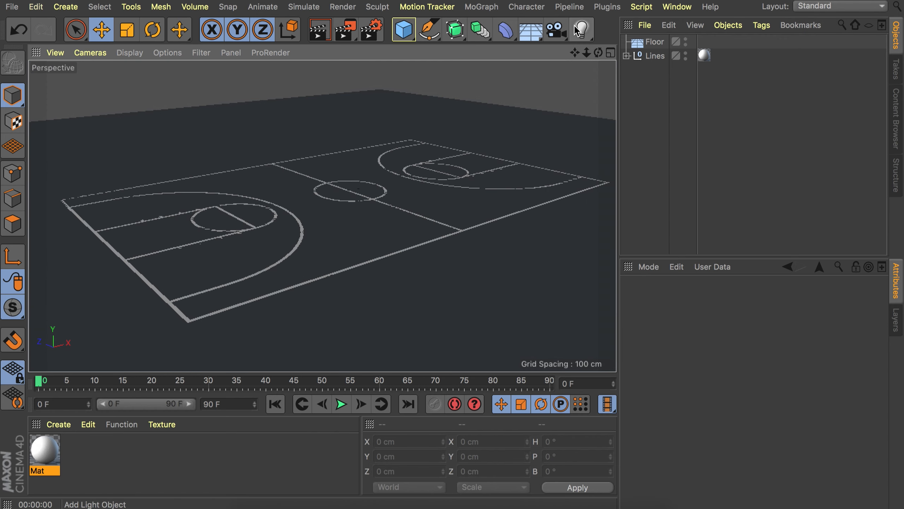
{"action": "left_click_drag", "start_coordinate": [583, 32], "coordinate": [599, 47]}
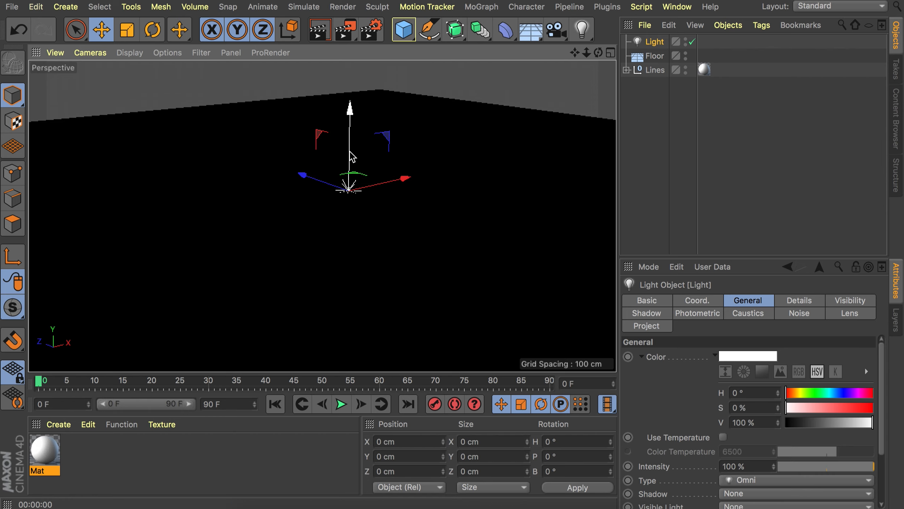
{"action": "left_click_drag", "start_coordinate": [350, 154], "coordinate": [350, 61]}
{"action": "left_click_drag", "start_coordinate": [313, 92], "coordinate": [259, 84]}
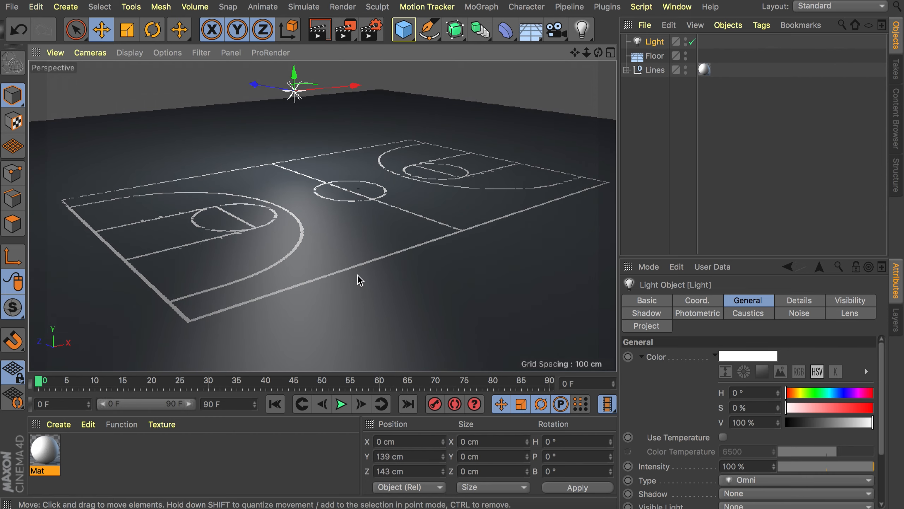
Set the light's shadow type to Raytraced (Hard)
{"action": "scroll", "coordinate": [357, 276], "scroll_direction": "up", "scroll_amount": 4}
{"action": "scroll", "coordinate": [696, 396], "scroll_direction": "down", "scroll_amount": 5}
{"action": "left_click", "coordinate": [732, 494]}
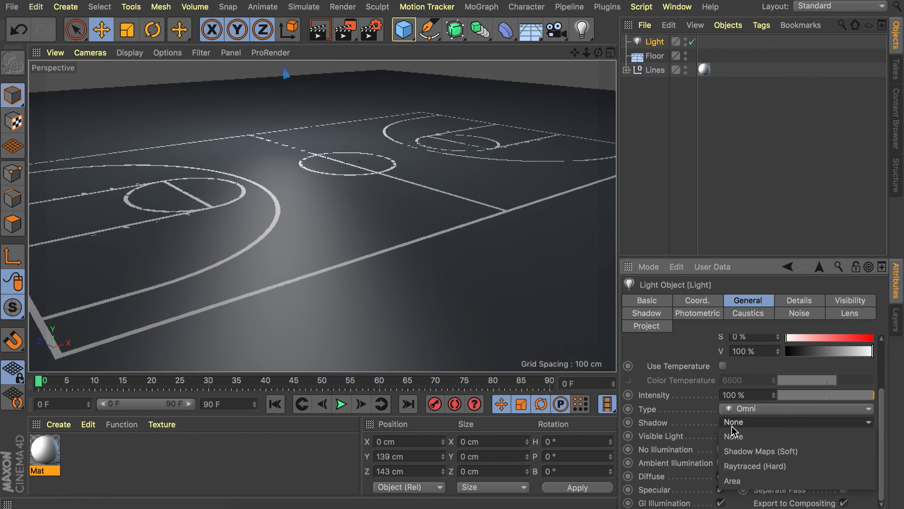
{"action": "left_click", "coordinate": [751, 466]}
Add a Compositing tag to the Lines null with Cast Shadows and Seen by AO off, and render the view
{"action": "scroll", "coordinate": [371, 244], "scroll_direction": "up", "scroll_amount": 3}
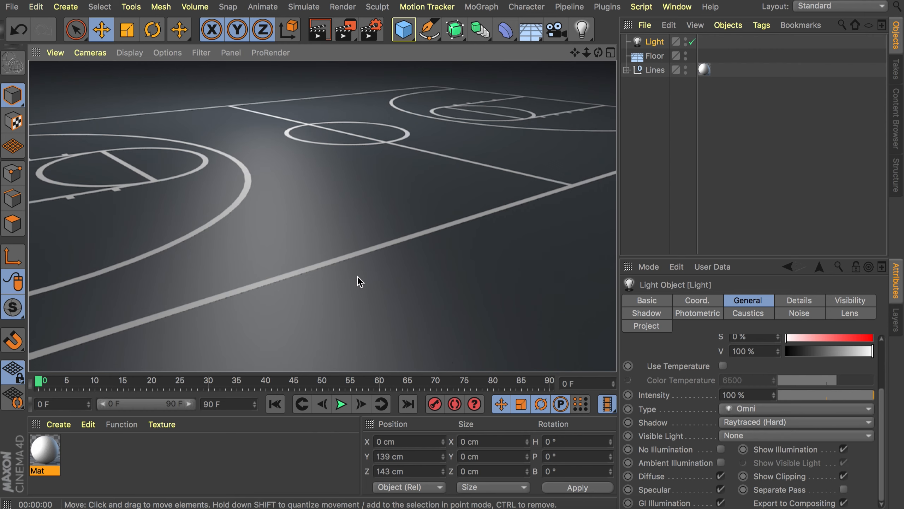
{"action": "scroll", "coordinate": [357, 279], "scroll_direction": "up", "scroll_amount": 5}
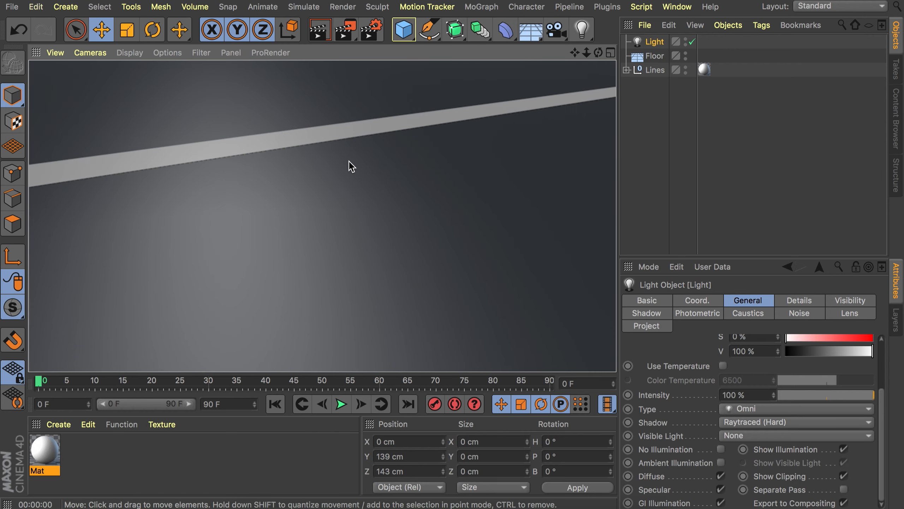
{"action": "right_click", "coordinate": [662, 72]}
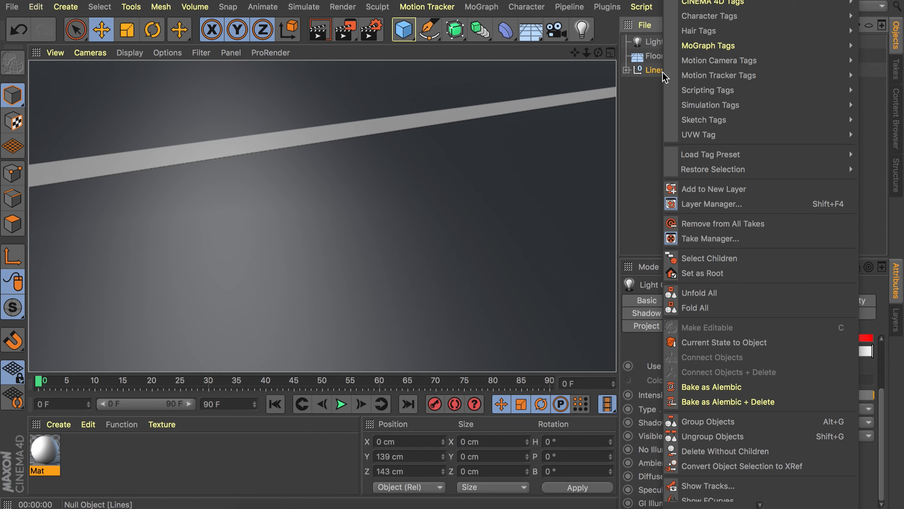
{"action": "mouse_move", "coordinate": [716, 4]}
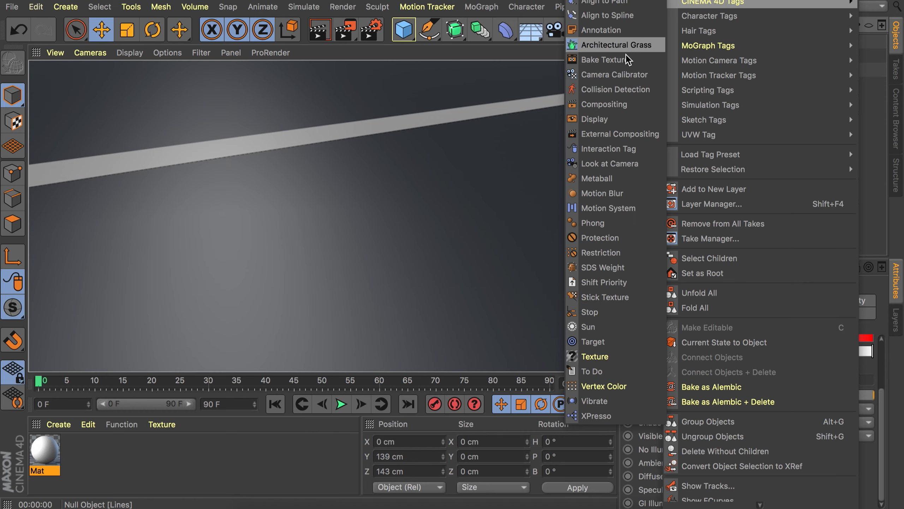
{"action": "left_click", "coordinate": [618, 103]}
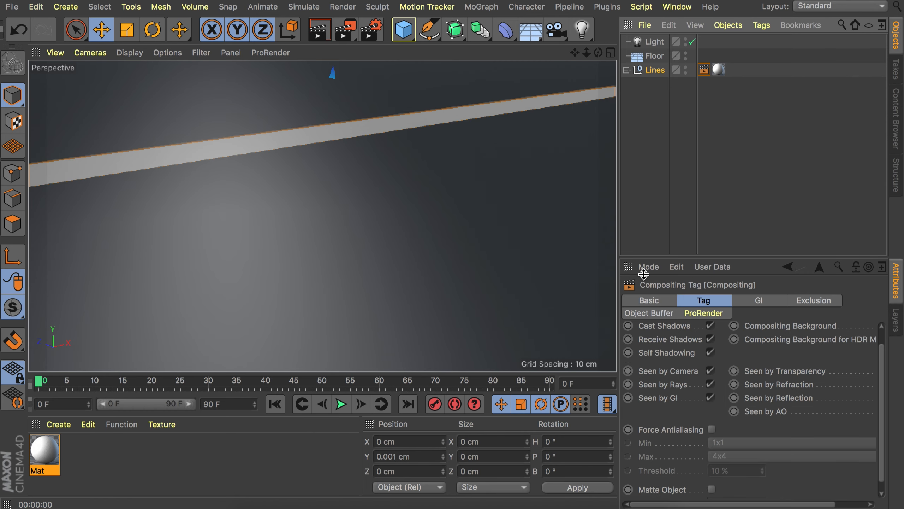
{"action": "left_click", "coordinate": [711, 326]}
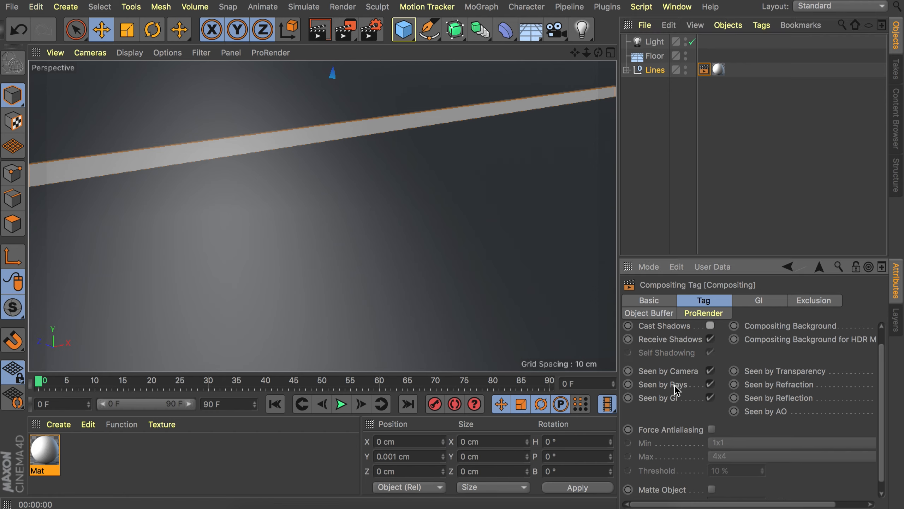
{"action": "left_click_drag", "start_coordinate": [759, 505], "coordinate": [806, 505]}
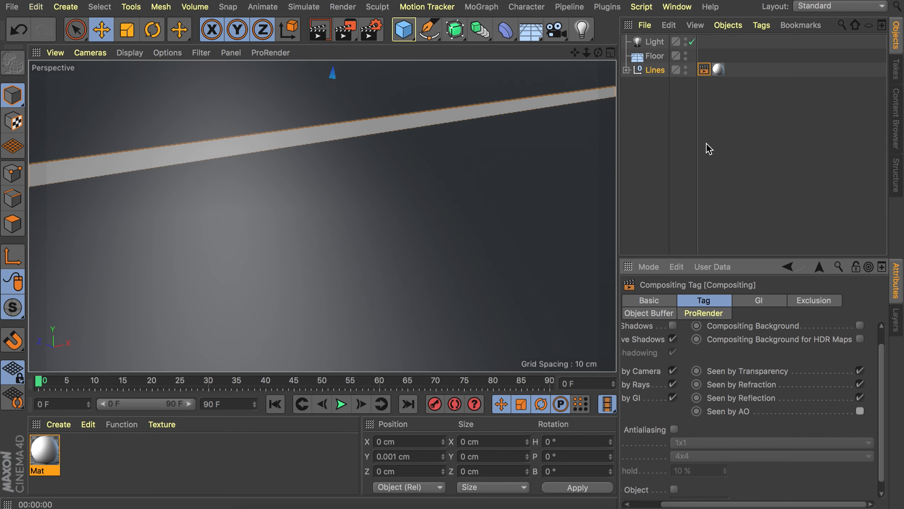
{"action": "key", "text": "super+r"}
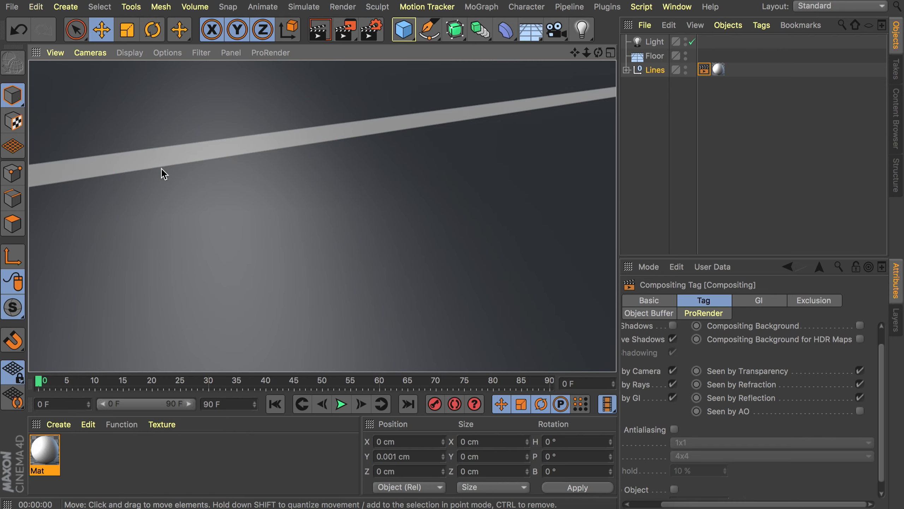
Delete the light and bring the whole court back into view
{"action": "left_click", "coordinate": [648, 41]}
{"action": "key", "text": "Delete"}
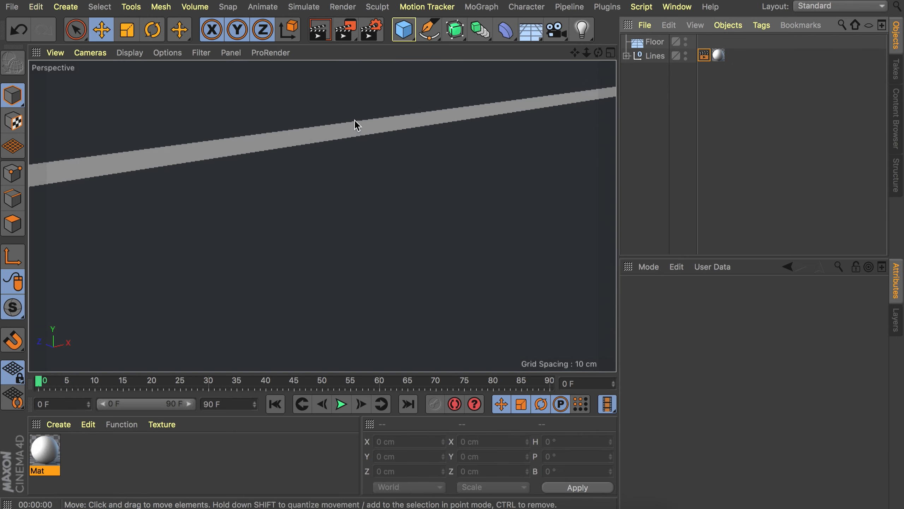
{"action": "scroll", "coordinate": [355, 120], "scroll_direction": "down", "scroll_amount": 10}
{"action": "middle_click_drag", "start_coordinate": [278, 218], "coordinate": [295, 197], "text": "alt"}
{"action": "scroll", "coordinate": [291, 193], "scroll_direction": "up", "scroll_amount": 3}
{"action": "left_click_drag", "start_coordinate": [290, 193], "coordinate": [251, 203], "text": "alt"}
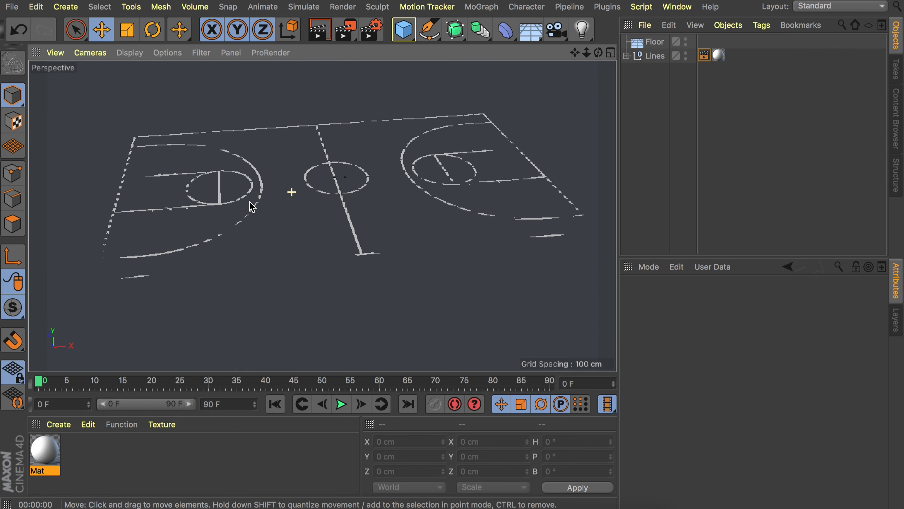
Delete the Floor object
{"action": "left_click", "coordinate": [654, 41]}
{"action": "key", "text": "Delete"}
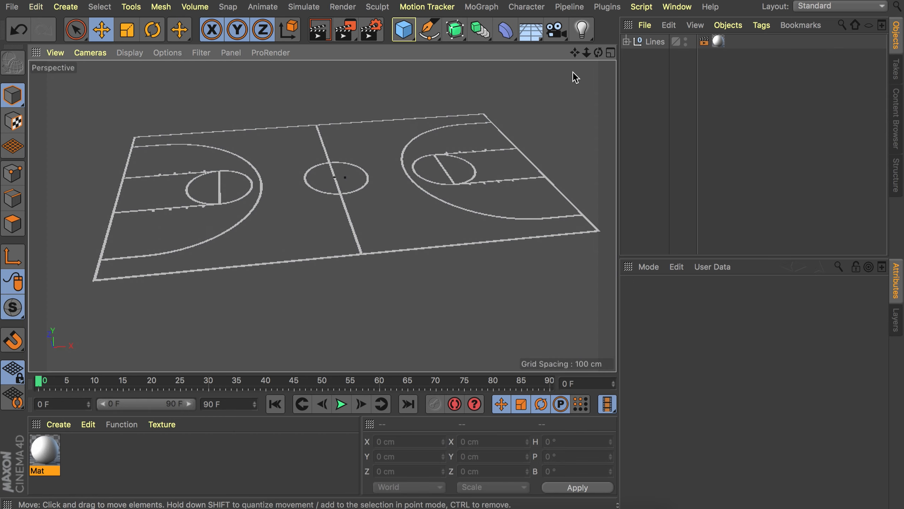
Start a Bezier Pen spline in the top view with one point behind the backboard mark, at about X 345 cm on the court's centre line
{"action": "left_click", "coordinate": [425, 35]}
{"action": "middle_click", "coordinate": [538, 174]}
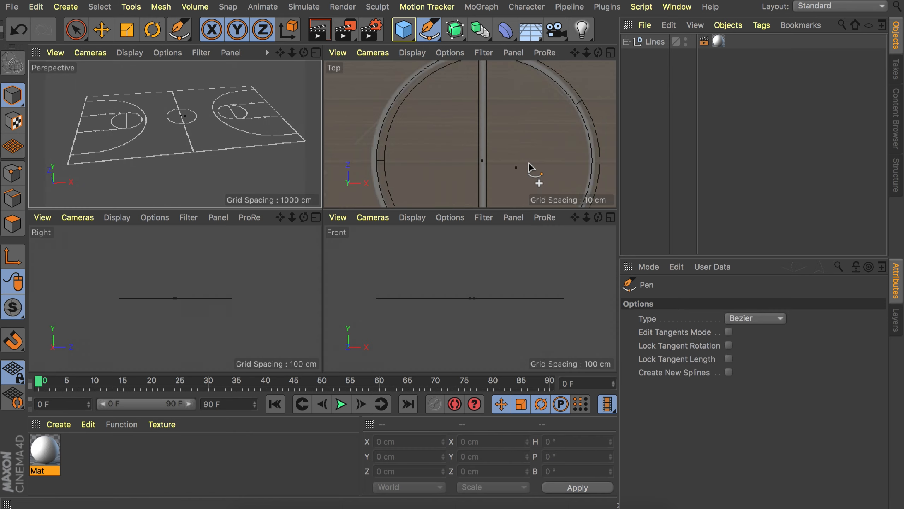
{"action": "middle_click", "coordinate": [499, 147]}
{"action": "scroll", "coordinate": [510, 151], "scroll_direction": "down", "scroll_amount": 6}
{"action": "middle_click_drag", "start_coordinate": [401, 220], "coordinate": [323, 216], "text": "alt"}
{"action": "middle_click_drag", "start_coordinate": [465, 186], "coordinate": [346, 186], "text": "alt"}
{"action": "middle_click_drag", "start_coordinate": [497, 167], "coordinate": [279, 167], "text": "alt"}
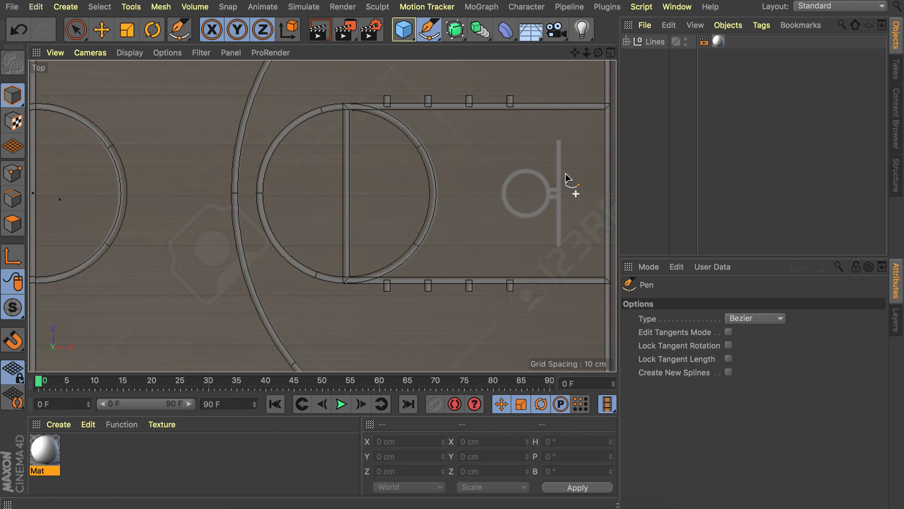
{"action": "middle_click_drag", "start_coordinate": [594, 191], "coordinate": [446, 187], "text": "alt"}
{"action": "mouse_move", "coordinate": [422, 186]}
{"action": "right_mouse_down", "text": "alt"}
{"action": "mouse_move", "coordinate": [438, 164]}
{"action": "mouse_move", "coordinate": [429, 186]}
{"action": "right_mouse_up", "text": "alt"}
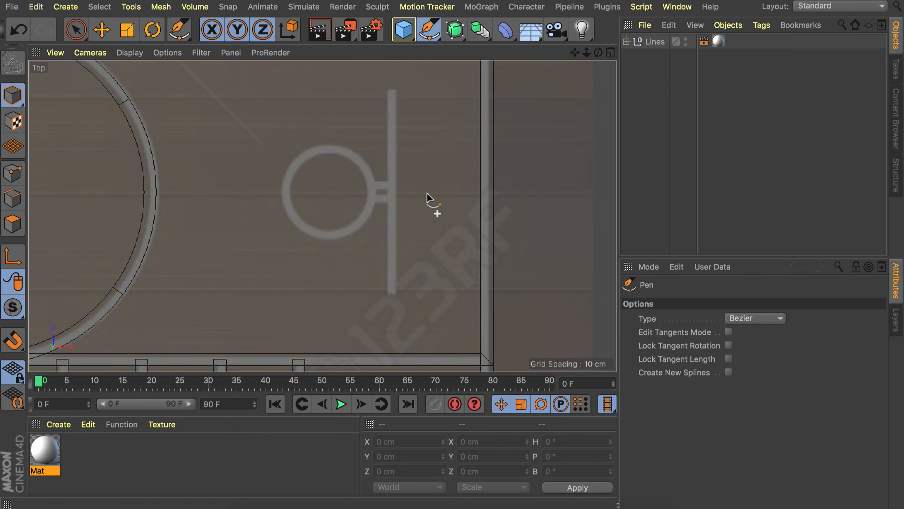
{"action": "left_click", "coordinate": [426, 192]}
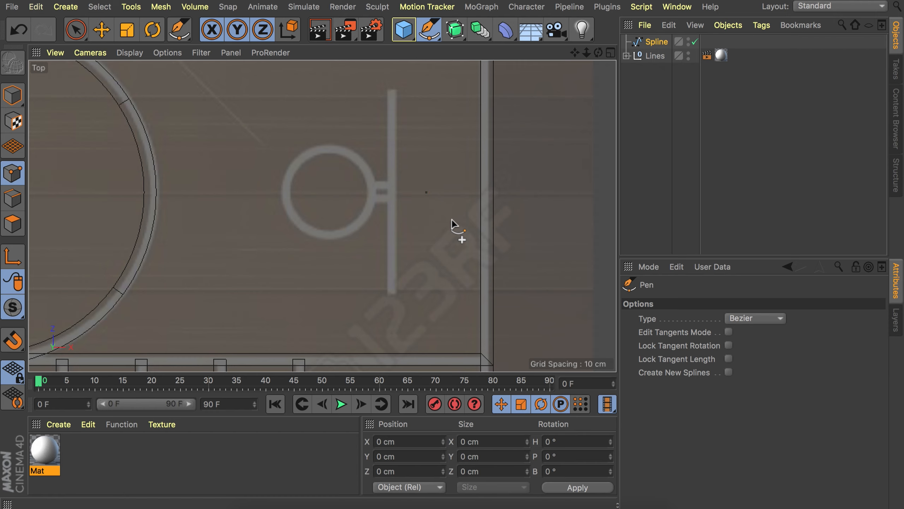
{"action": "key", "text": "e"}
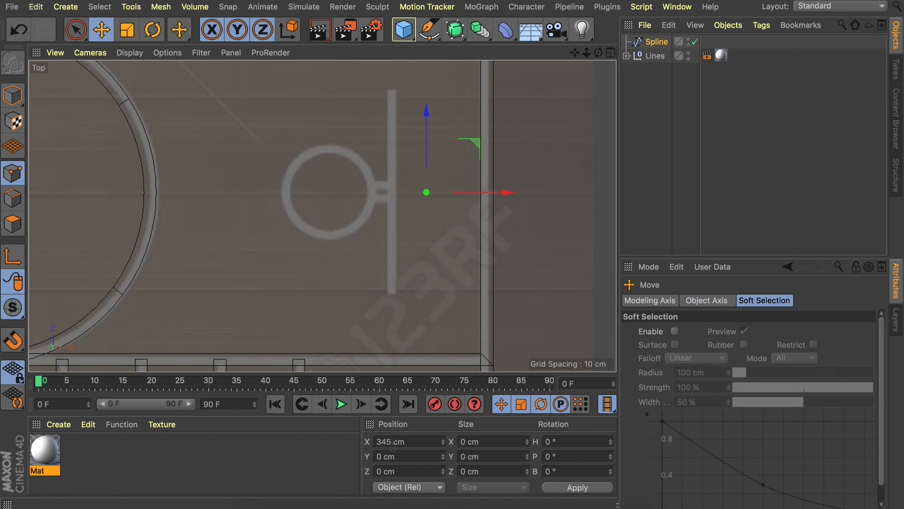
Extend the spline point up into a vertical post, a diagonal bend and a horizontal arm ending at about X 322 cm, Y 115 cm
{"action": "middle_click", "coordinate": [432, 206]}
{"action": "middle_click", "coordinate": [248, 126]}
{"action": "left_click_drag", "start_coordinate": [408, 210], "coordinate": [413, 94], "text": "alt"}
{"action": "right_click_drag", "start_coordinate": [414, 94], "coordinate": [449, 81], "text": "alt"}
{"action": "middle_click_drag", "start_coordinate": [449, 82], "coordinate": [451, 130], "text": "alt"}
{"action": "left_click_drag", "start_coordinate": [467, 150], "coordinate": [404, 120], "text": "ctrl"}
{"action": "left_click_drag", "start_coordinate": [485, 177], "coordinate": [464, 175], "text": "ctrl"}
{"action": "middle_click", "coordinate": [415, 153]}
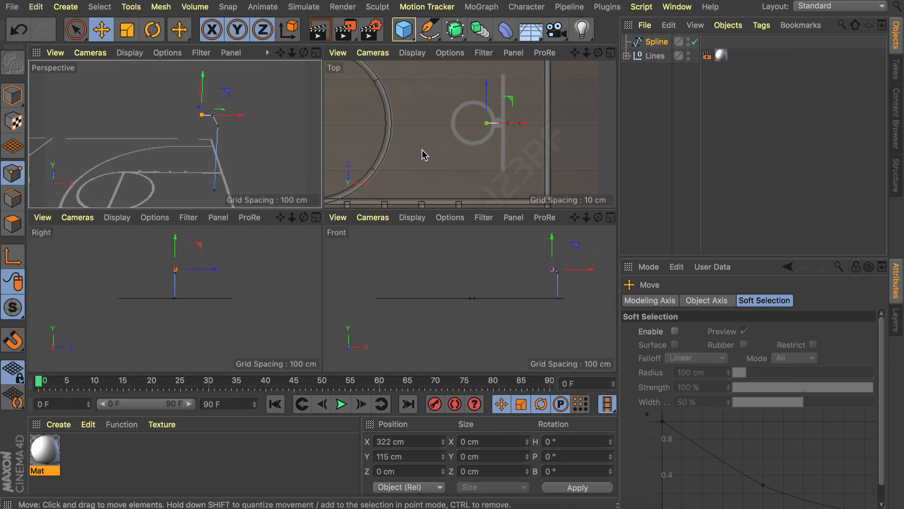
Pull the arm's end point back to the backboard mark and shift the post's base and bend points outward, centred at about X 355 cm
{"action": "middle_click", "coordinate": [413, 151]}
{"action": "left_click_drag", "start_coordinate": [411, 192], "coordinate": [468, 192]}
{"action": "key", "text": "super+a"}
{"action": "key", "text": "F1"}
{"action": "mouse_move", "coordinate": [420, 214]}
{"action": "left_mouse_down", "text": "alt"}
{"action": "mouse_move", "coordinate": [403, 229]}
{"action": "mouse_move", "coordinate": [405, 218]}
{"action": "left_mouse_up", "text": "alt"}
{"action": "left_click", "coordinate": [428, 201]}
{"action": "left_click", "coordinate": [415, 176], "text": "shift"}
{"action": "left_click", "coordinate": [423, 351], "text": "shift"}
{"action": "left_click_drag", "start_coordinate": [493, 268], "coordinate": [506, 272]}
Add a Rectangle spline 6 cm wide and 6 cm high
{"action": "left_click", "coordinate": [428, 30]}
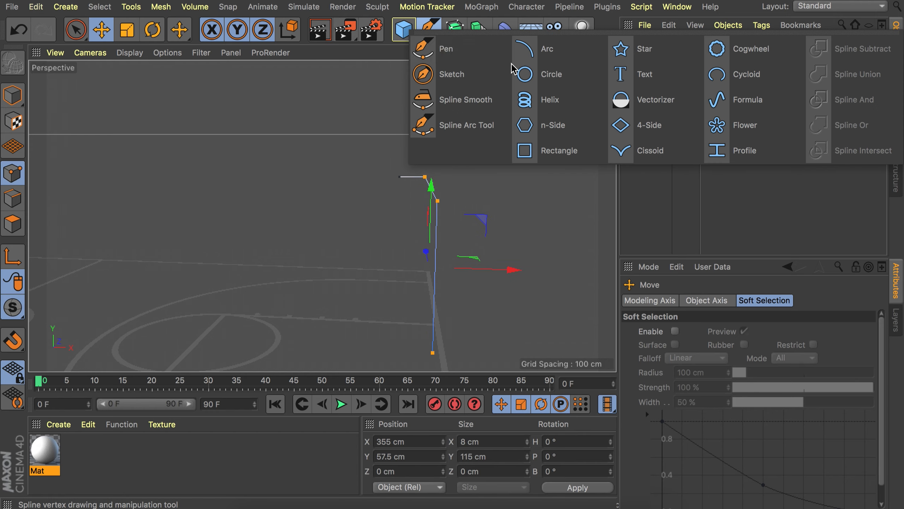
{"action": "left_click", "coordinate": [545, 150]}
{"action": "type", "text": "6"}
{"action": "key", "text": "Return"}
{"action": "left_click", "coordinate": [740, 345]}
{"action": "type", "text": "6"}
{"action": "key", "text": "Return"}
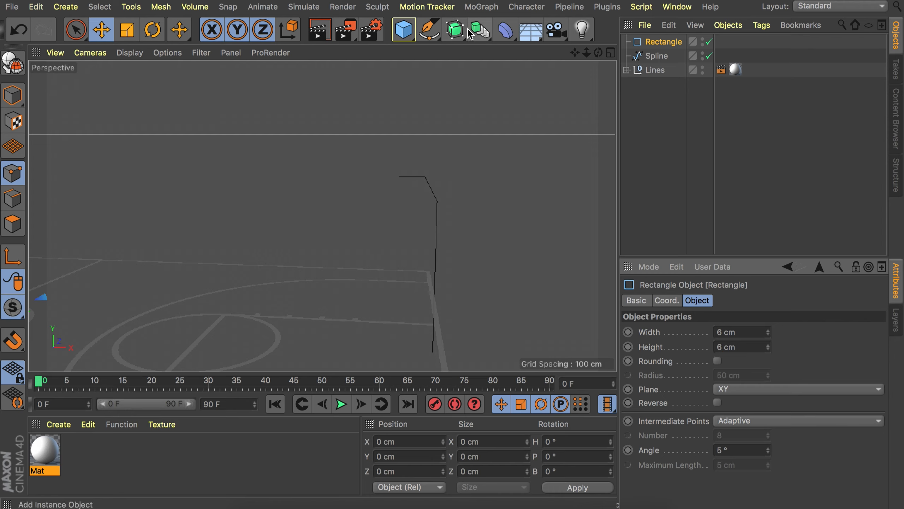
Add a Sweep and nest the Rectangle and the post Spline in it to form the hoop post
{"action": "left_click", "coordinate": [453, 29]}
{"action": "left_click", "coordinate": [538, 91]}
{"action": "left_click", "coordinate": [656, 57]}
{"action": "left_click", "coordinate": [656, 69], "text": "shift"}
{"action": "left_click_drag", "start_coordinate": [657, 41], "coordinate": [658, 42]}
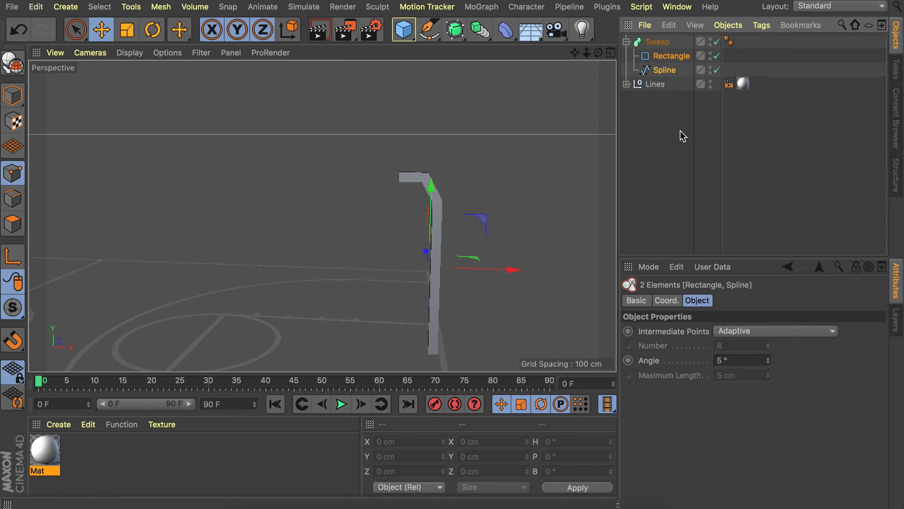
{"action": "left_click", "coordinate": [681, 138]}
Add a Cube for the backboard sized 4 cm in X, 44 cm in Y and 66 cm in Z
{"action": "left_click_drag", "start_coordinate": [404, 204], "coordinate": [456, 249], "text": "alt"}
{"action": "left_click", "coordinate": [404, 33]}
{"action": "scroll", "coordinate": [414, 226], "scroll_direction": "down", "scroll_amount": 3}
{"action": "left_click_drag", "start_coordinate": [272, 231], "coordinate": [169, 240]}
{"action": "double_click", "coordinate": [691, 334]}
{"action": "type", "text": "4"}
{"action": "key", "text": "Return"}
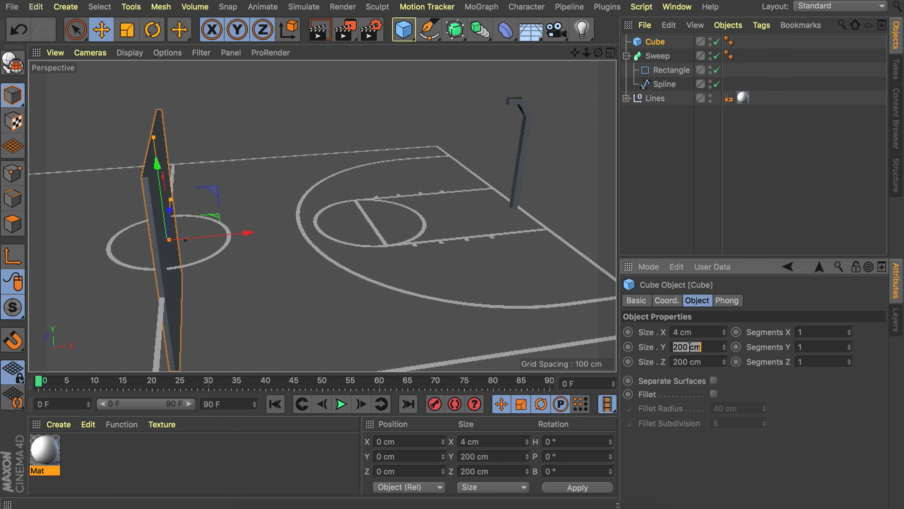
{"action": "type", "text": "44"}
{"action": "double_click", "coordinate": [690, 362]}
{"action": "type", "text": "66"}
{"action": "key", "text": "Return"}
Move the backboard cube to the end of the post's arm, at about X 334 cm and Y 123 cm
{"action": "left_click_drag", "start_coordinate": [252, 234], "coordinate": [593, 200]}
{"action": "left_click_drag", "start_coordinate": [518, 132], "coordinate": [522, 34]}
{"action": "scroll", "coordinate": [522, 91], "scroll_direction": "up", "scroll_amount": 5}
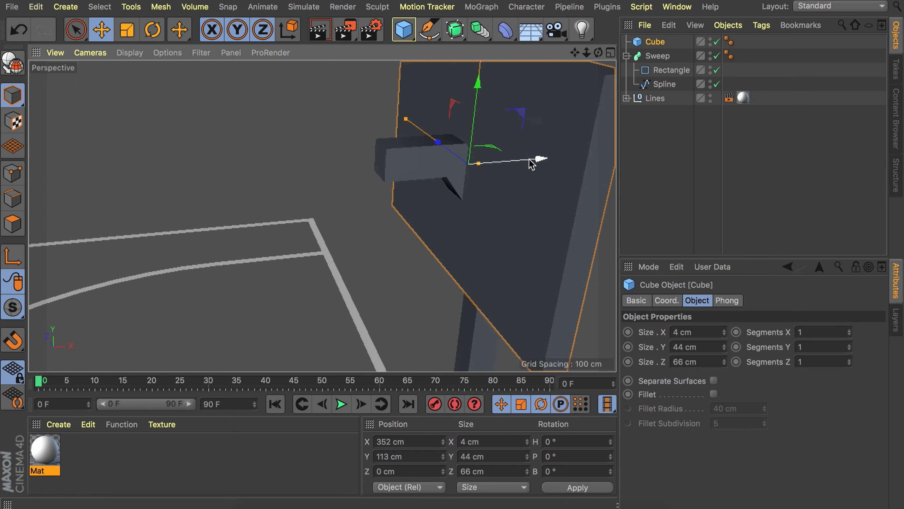
{"action": "left_click_drag", "start_coordinate": [531, 162], "coordinate": [445, 166]}
{"action": "left_click_drag", "start_coordinate": [528, 169], "coordinate": [529, 104]}
{"action": "scroll", "coordinate": [499, 135], "scroll_direction": "down", "scroll_amount": 5}
{"action": "mouse_move", "coordinate": [498, 136]}
{"action": "left_mouse_down", "text": "alt"}
{"action": "mouse_move", "coordinate": [432, 168]}
{"action": "mouse_move", "coordinate": [404, 150]}
{"action": "mouse_move", "coordinate": [412, 143]}
{"action": "left_mouse_up", "text": "alt"}
Display the view shading with lines and set the backboard's X size to 2 cm
{"action": "left_click", "coordinate": [130, 53]}
{"action": "left_click", "coordinate": [152, 80]}
{"action": "double_click", "coordinate": [695, 330]}
{"action": "left_click", "coordinate": [724, 334]}
{"action": "left_click", "coordinate": [724, 334]}
Add a Torus for the rim at X 313 cm and shrink its ring and pipe to match the hoop on the reference image
{"action": "left_click_drag", "start_coordinate": [374, 197], "coordinate": [427, 129], "text": "alt"}
{"action": "middle_click", "coordinate": [420, 138]}
{"action": "middle_click", "coordinate": [392, 177]}
{"action": "left_click_drag", "start_coordinate": [405, 30], "coordinate": [601, 100]}
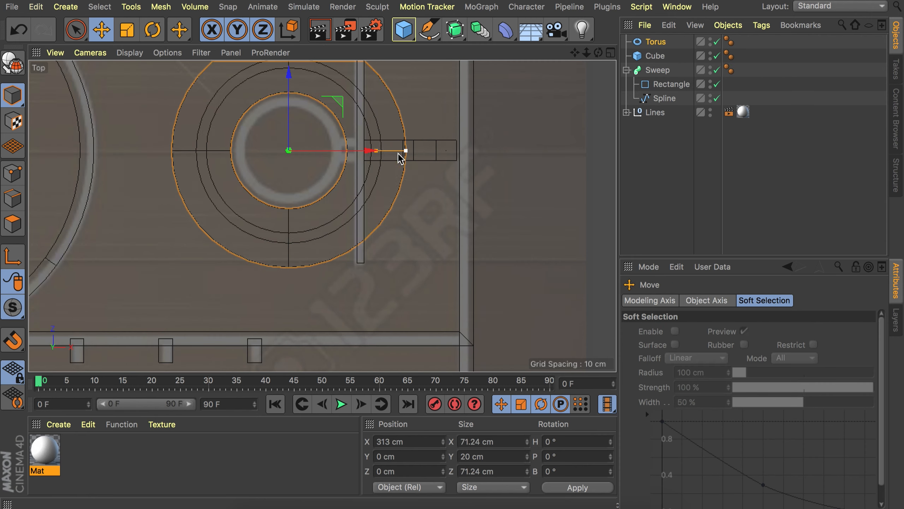
{"action": "left_click_drag", "start_coordinate": [404, 152], "coordinate": [328, 151]}
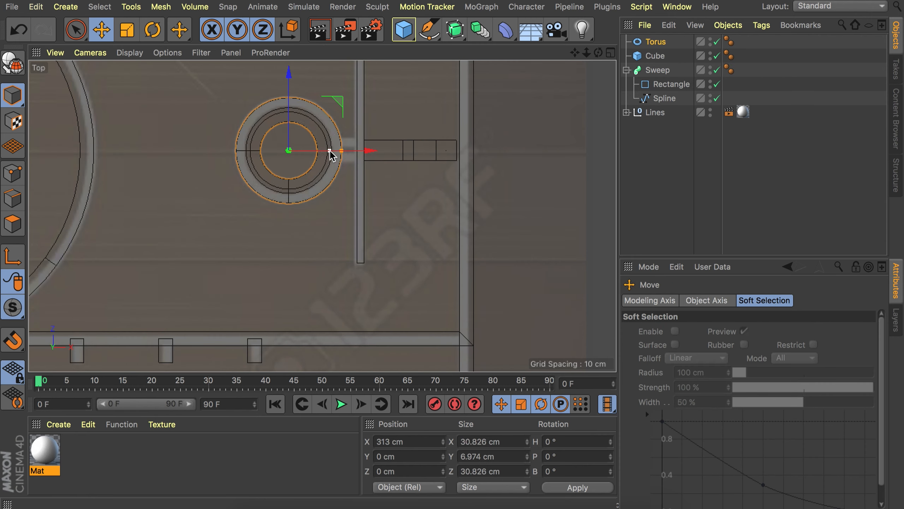
{"action": "key", "text": "t"}
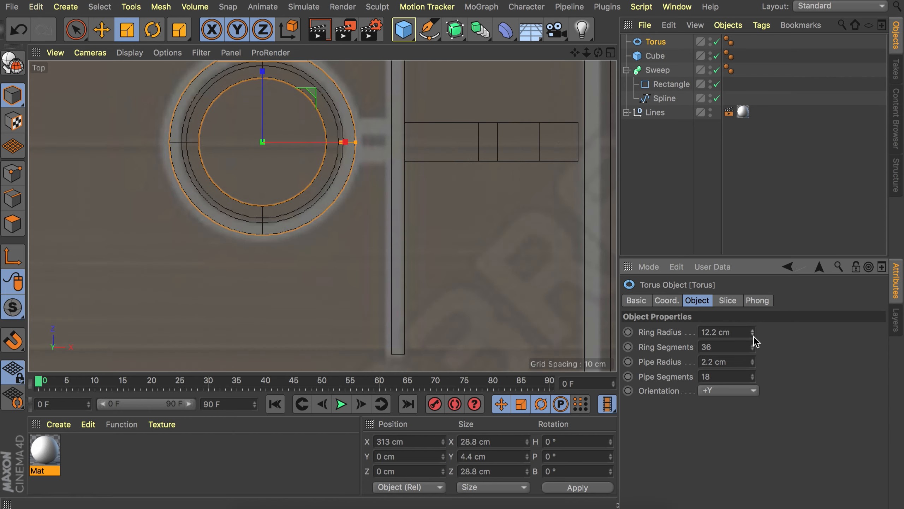
{"action": "left_click", "coordinate": [752, 330]}
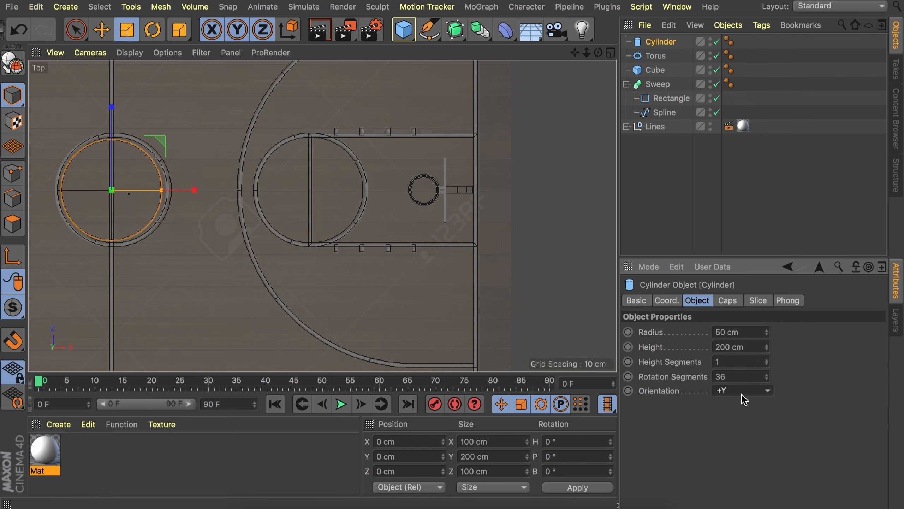
Fit a Cylinder about 8 cm long, pitched -90°, between rim and backboard at X 330 cm and mirror it with an XZ Symmetry
{"action": "key", "text": "e"}
{"action": "left_click_drag", "start_coordinate": [113, 190], "coordinate": [443, 191]}
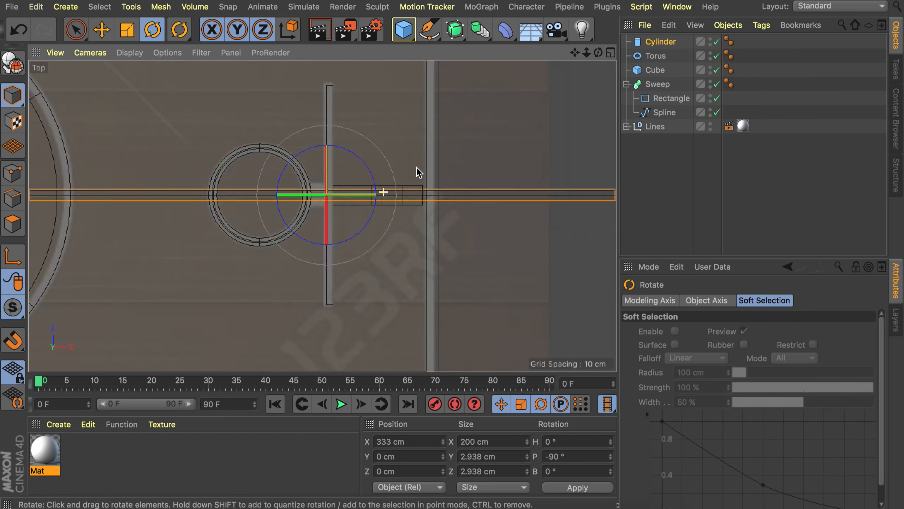
{"action": "scroll", "coordinate": [418, 169], "scroll_direction": "up", "scroll_amount": 5}
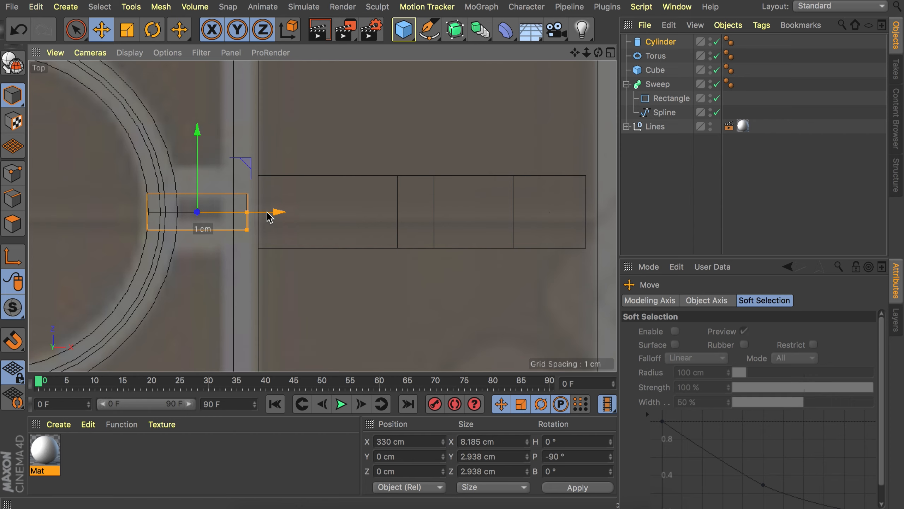
{"action": "left_click_drag", "start_coordinate": [454, 30], "coordinate": [682, 107], "text": "alt"}
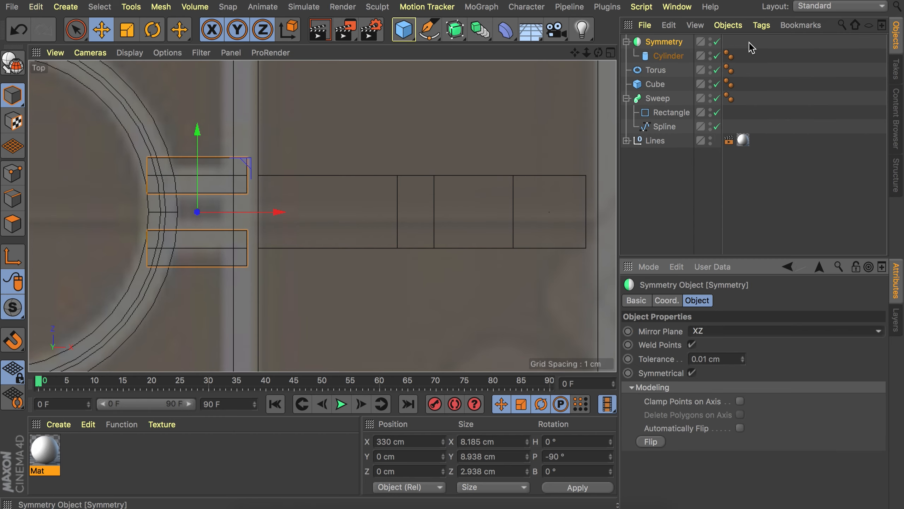
Raise the rim torus and the mirrored brackets together to the lower part of the backboard
{"action": "middle_click", "coordinate": [254, 141]}
{"action": "middle_click", "coordinate": [254, 141]}
{"action": "scroll", "coordinate": [254, 142], "scroll_direction": "down", "scroll_amount": 5}
{"action": "left_click", "coordinate": [656, 70], "text": "ctrl"}
{"action": "left_click_drag", "start_coordinate": [314, 250], "coordinate": [314, 103]}
{"action": "scroll", "coordinate": [306, 143], "scroll_direction": "up", "scroll_amount": 5}
{"action": "left_click_drag", "start_coordinate": [298, 150], "coordinate": [311, 224]}
{"action": "scroll", "coordinate": [323, 188], "scroll_direction": "up", "scroll_amount": 10}
{"action": "left_click", "coordinate": [420, 167]}
Set the bracket cylinder's radius to 1.2 cm and rotation segments to 8, and nudge the brackets toward the backboard
{"action": "left_click", "coordinate": [669, 56]}
{"action": "double_click", "coordinate": [728, 332]}
{"action": "type", "text": "1.2"}
{"action": "key", "text": "Return"}
{"action": "left_click_drag", "start_coordinate": [323, 134], "coordinate": [337, 127]}
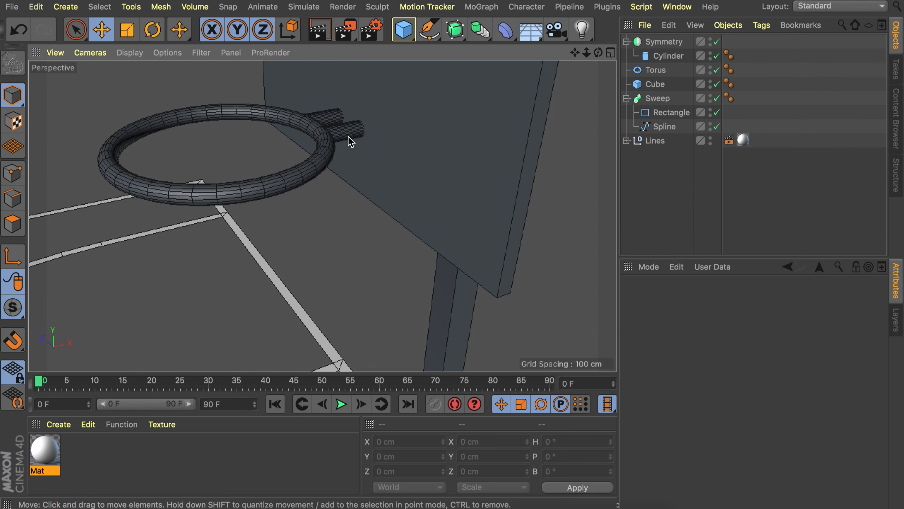
{"action": "double_click", "coordinate": [735, 377]}
{"action": "type", "text": "8"}
{"action": "key", "text": "Return"}
{"action": "left_click", "coordinate": [759, 171]}
Make the backboard cube editable and switch to polygon mode
{"action": "scroll", "coordinate": [370, 192], "scroll_direction": "down", "scroll_amount": 5}
{"action": "left_click_drag", "start_coordinate": [370, 192], "coordinate": [374, 209], "text": "alt"}
{"action": "left_click", "coordinate": [416, 171]}
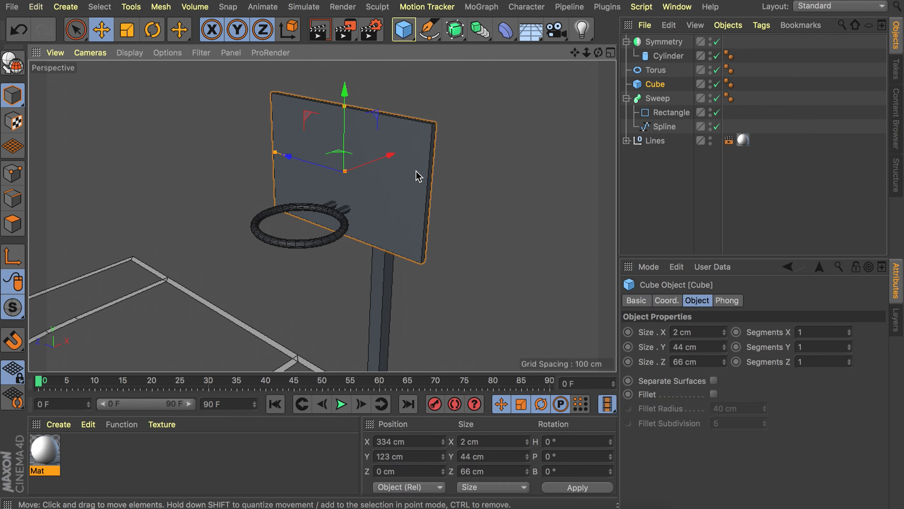
{"action": "left_click", "coordinate": [23, 223]}
{"action": "key", "text": "c"}
Select the backboard's front and back faces and inset them by 2 cm with Extrude Inner
{"action": "left_click", "coordinate": [460, 178]}
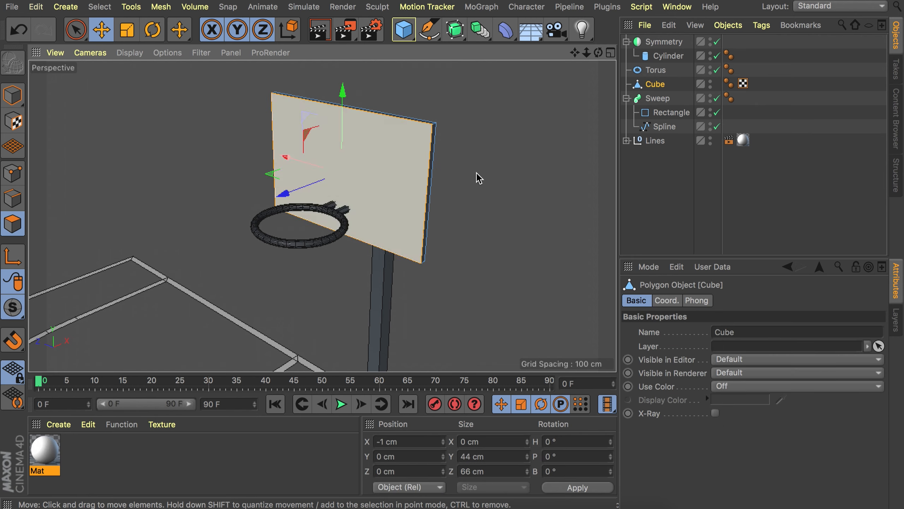
{"action": "left_click_drag", "start_coordinate": [461, 178], "coordinate": [253, 140], "text": "alt"}
{"action": "left_click", "coordinate": [440, 140], "text": "shift"}
{"action": "left_click_drag", "start_coordinate": [440, 139], "coordinate": [519, 164], "text": "alt"}
{"action": "key", "text": "i"}
{"action": "left_click_drag", "start_coordinate": [499, 200], "coordinate": [493, 200]}
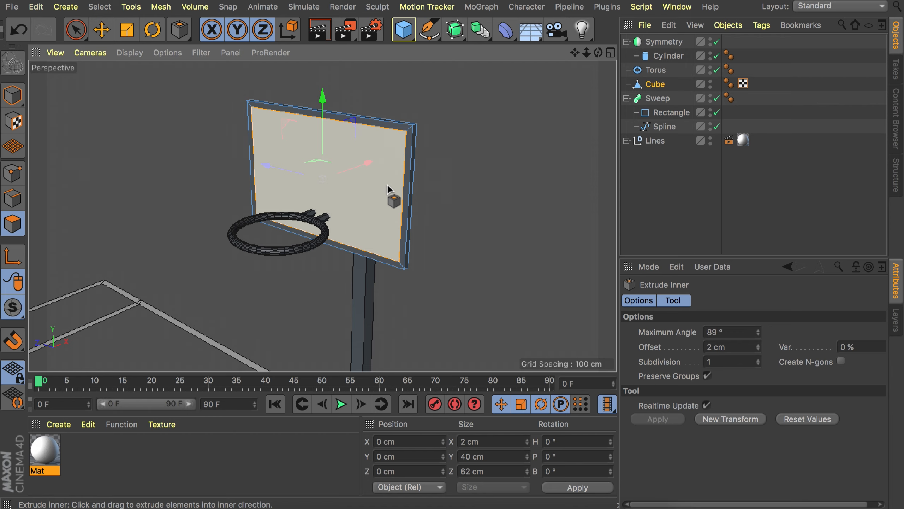
Inset the backboard's front face by another 9 cm and scale the inner rectangle to 35.2 cm wide in Z
{"action": "key", "text": "i"}
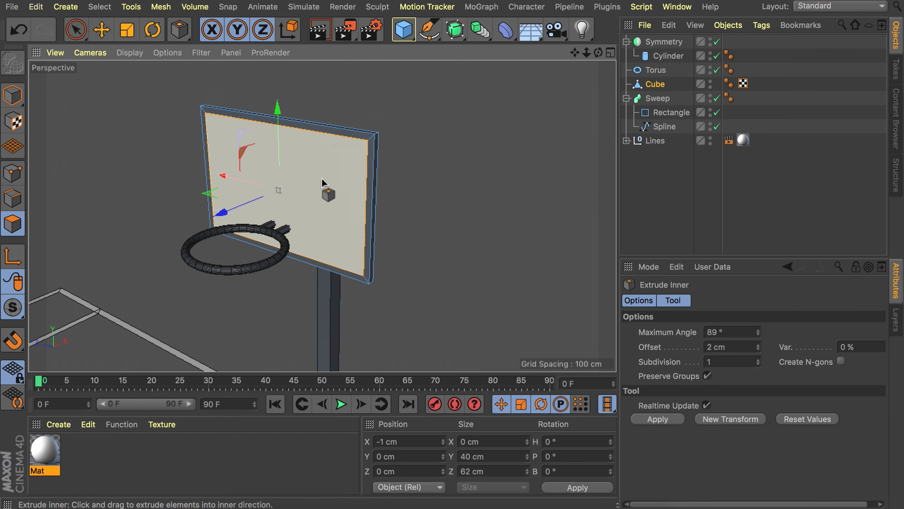
{"action": "left_click_drag", "start_coordinate": [323, 182], "coordinate": [299, 182]}
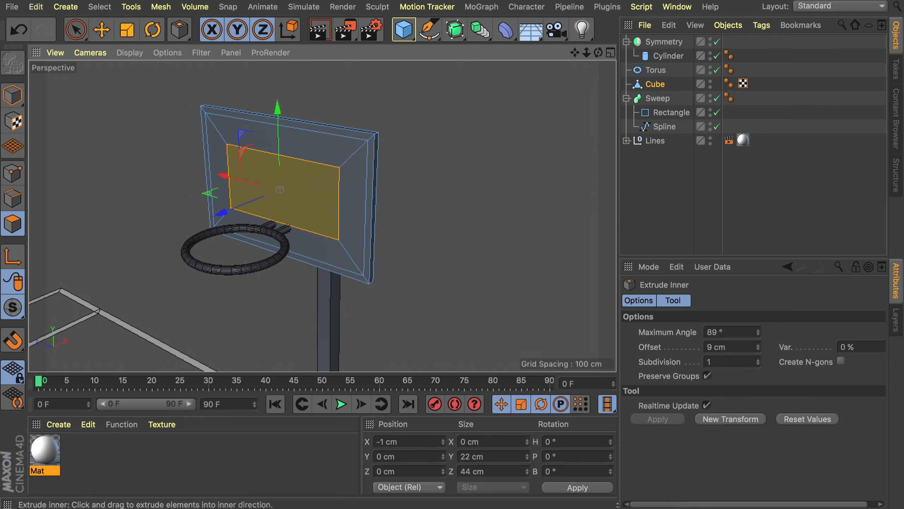
{"action": "key", "text": "t"}
{"action": "left_click_drag", "start_coordinate": [218, 176], "coordinate": [234, 181]}
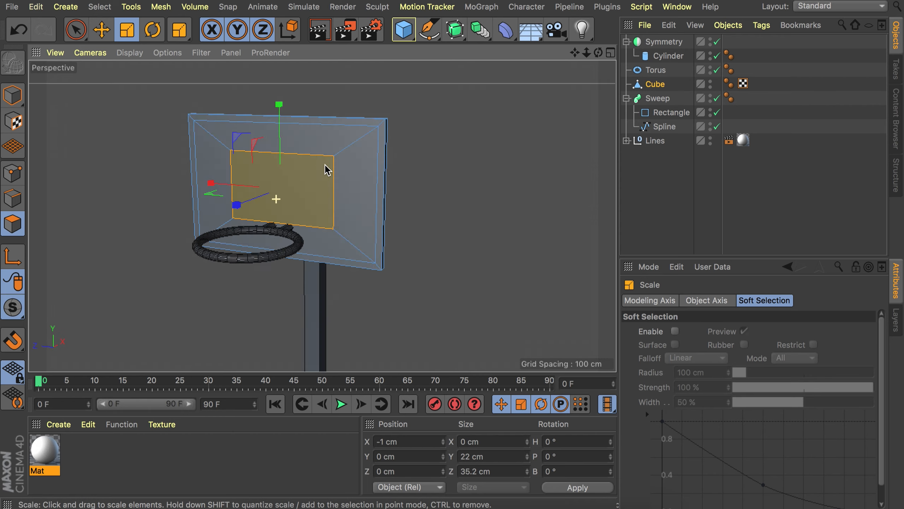
Inset the inner target rectangle by 2 cm to outline it, and clear the face selection
{"action": "left_click_drag", "start_coordinate": [325, 164], "coordinate": [322, 201], "text": "alt"}
{"action": "key", "text": "i"}
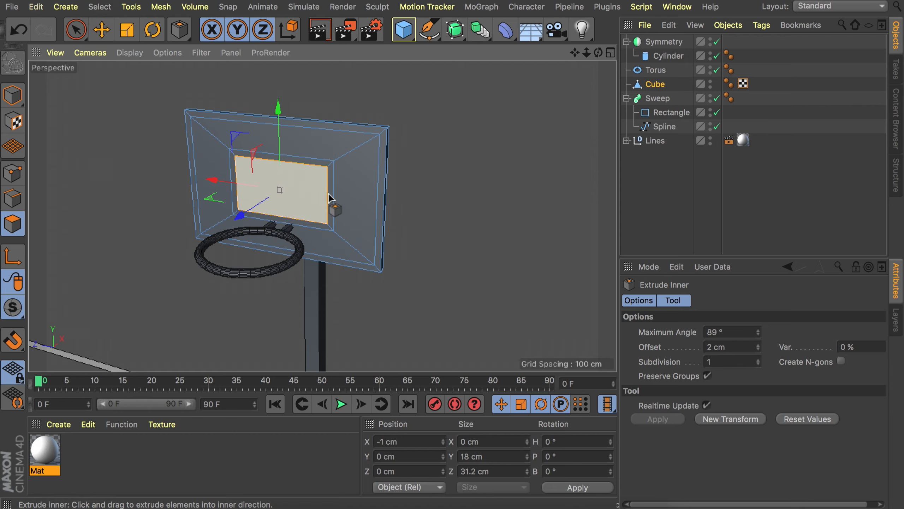
{"action": "key", "text": "e"}
{"action": "left_click", "coordinate": [441, 151]}
{"action": "left_click_drag", "start_coordinate": [297, 218], "coordinate": [252, 204], "text": "alt"}
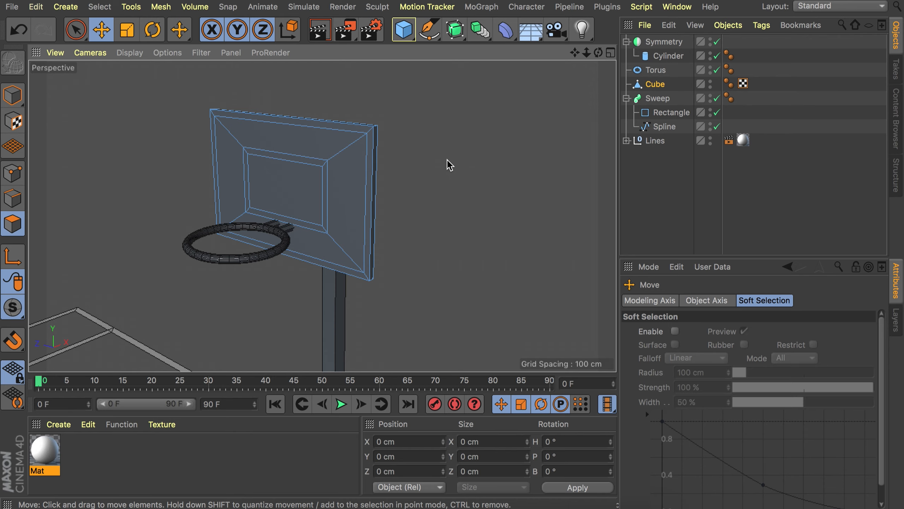
Add a Cylinder for the net centred on the rim at X 313 cm, Y 111 cm, and reduce its radius to about 14.1 cm
{"action": "left_click", "coordinate": [45, 450]}
{"action": "left_click", "coordinate": [12, 95]}
{"action": "left_click", "coordinate": [271, 254]}
{"action": "left_click", "coordinate": [404, 33]}
{"action": "left_click", "coordinate": [674, 48]}
{"action": "key", "text": "F2"}
{"action": "scroll", "coordinate": [248, 202], "scroll_direction": "down", "scroll_amount": 8}
{"action": "left_click_drag", "start_coordinate": [344, 202], "coordinate": [317, 188]}
{"action": "scroll", "coordinate": [265, 206], "scroll_direction": "up", "scroll_amount": 10}
{"action": "scroll", "coordinate": [223, 160], "scroll_direction": "down", "scroll_amount": 1}
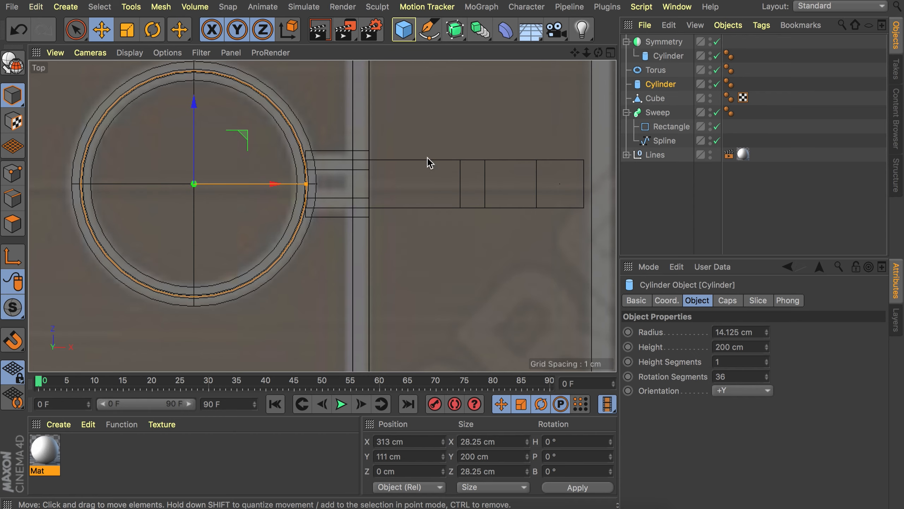
Set the net cylinder's height to 22 cm and lower it to Y 99 cm so it hangs below the rim
{"action": "double_click", "coordinate": [730, 347]}
{"action": "type", "text": "22"}
{"action": "key", "text": "Return"}
{"action": "key", "text": "F1"}
{"action": "left_click_drag", "start_coordinate": [234, 162], "coordinate": [234, 204]}
Turn off the net cylinder's caps and give it 4 height segments and 12 rotation segments
{"action": "left_click_drag", "start_coordinate": [246, 216], "coordinate": [285, 157], "text": "alt"}
{"action": "left_click", "coordinate": [730, 301]}
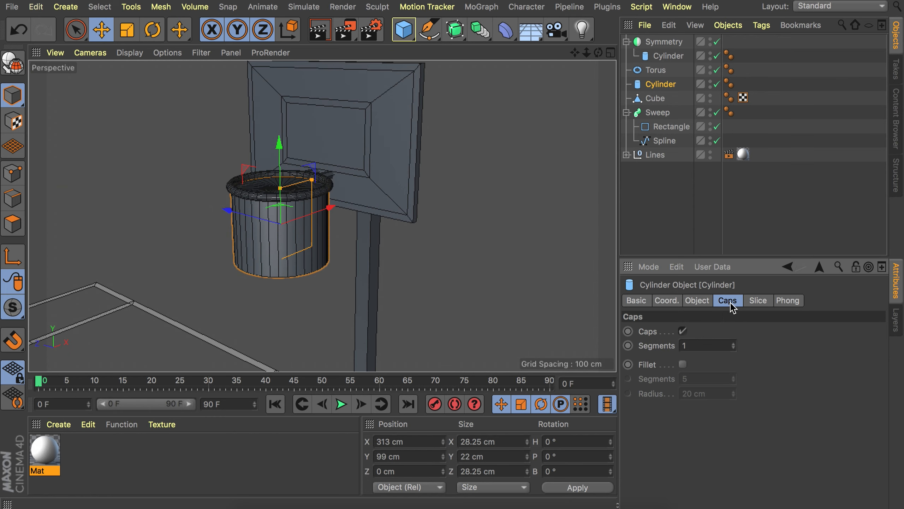
{"action": "left_click", "coordinate": [682, 331]}
{"action": "left_click", "coordinate": [697, 300]}
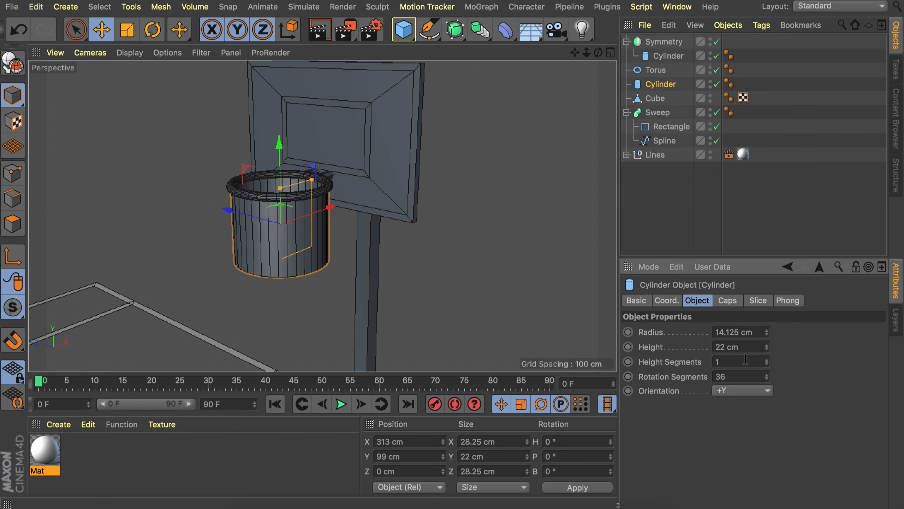
{"action": "left_click", "coordinate": [767, 360]}
{"action": "left_click", "coordinate": [743, 377]}
{"action": "type", "text": "12"}
{"action": "key", "text": "Return"}
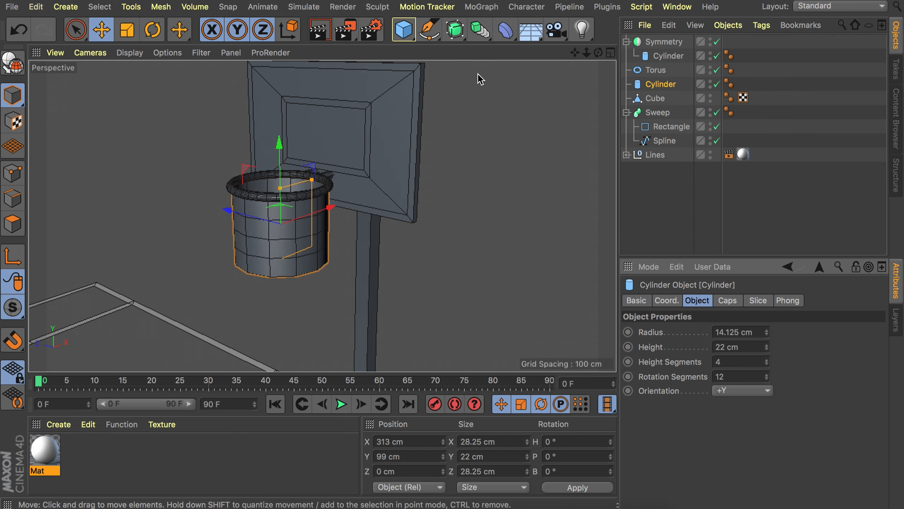
Add a Taper deformer under the net cylinder and set its strength to 36%
{"action": "left_click", "coordinate": [505, 30]}
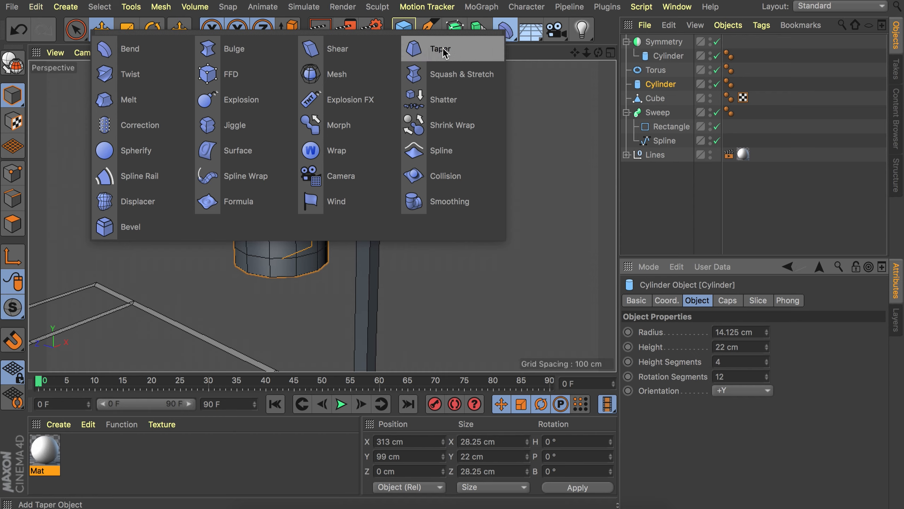
{"action": "left_click", "coordinate": [441, 50]}
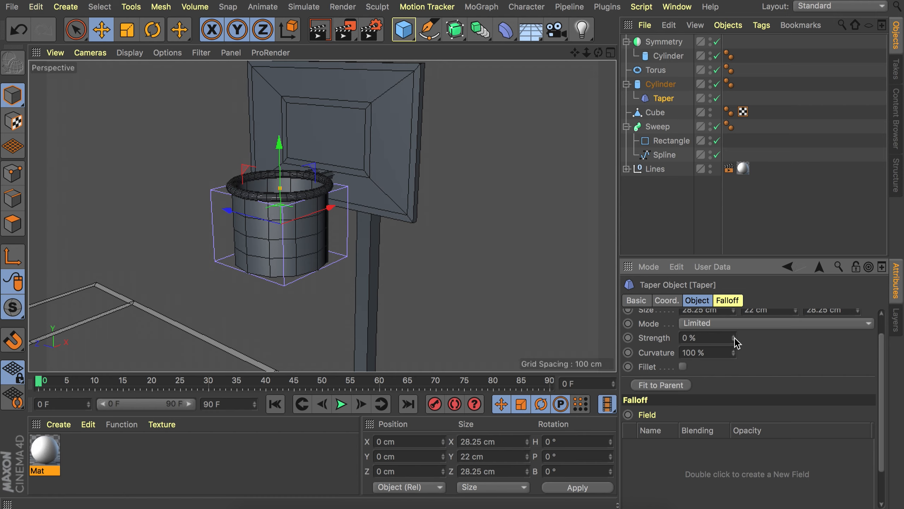
{"action": "mouse_move", "coordinate": [733, 337]}
{"action": "left_mouse_down"}
{"action": "mouse_move", "coordinate": [733, 313]}
{"action": "mouse_move", "coordinate": [733, 324]}
{"action": "left_mouse_up"}
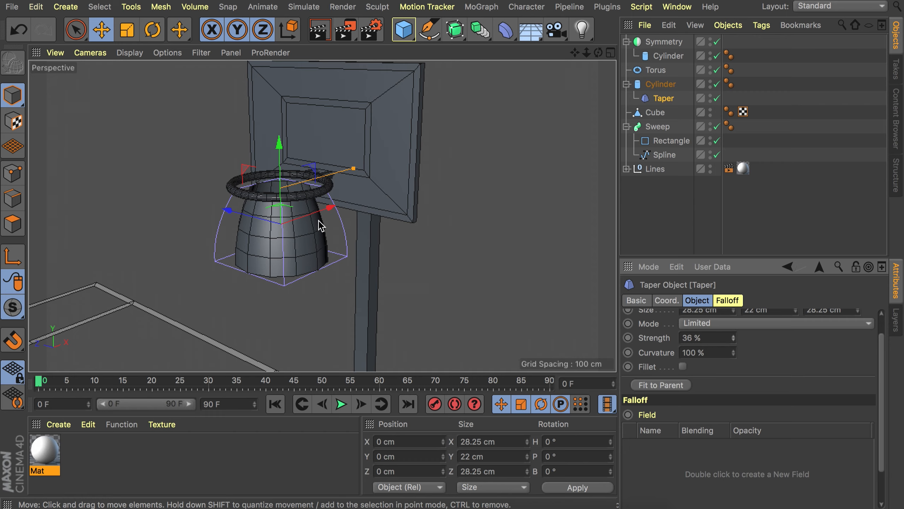
Rotate the Taper deformer 180° in pitch so the net narrows downward, and set its curvature to 0%
{"action": "key", "text": "r"}
{"action": "left_click_drag", "start_coordinate": [306, 197], "coordinate": [240, 276]}
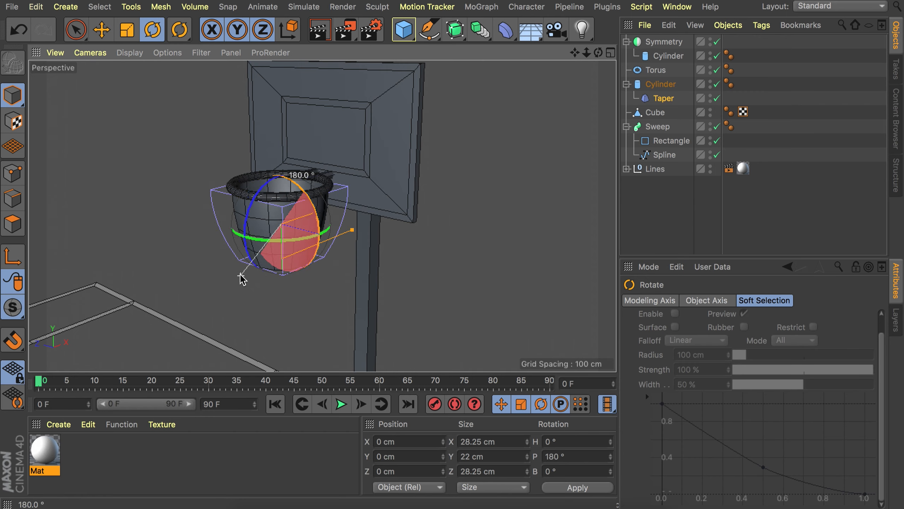
{"action": "left_click", "coordinate": [663, 97]}
{"action": "left_click_drag", "start_coordinate": [734, 353], "coordinate": [736, 354]}
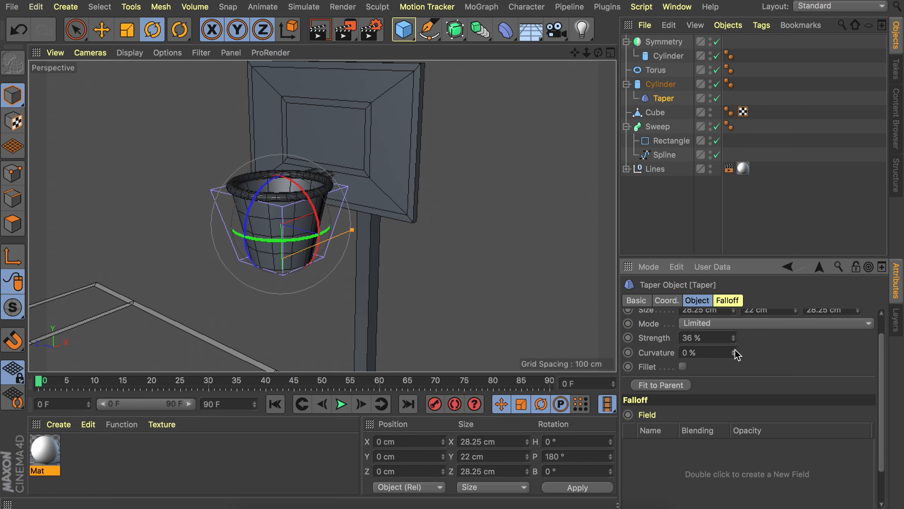
Add a Bulge deformer to the net cylinder, place it below the Taper in the hierarchy, and fit it to its parent
{"action": "left_click", "coordinate": [660, 84]}
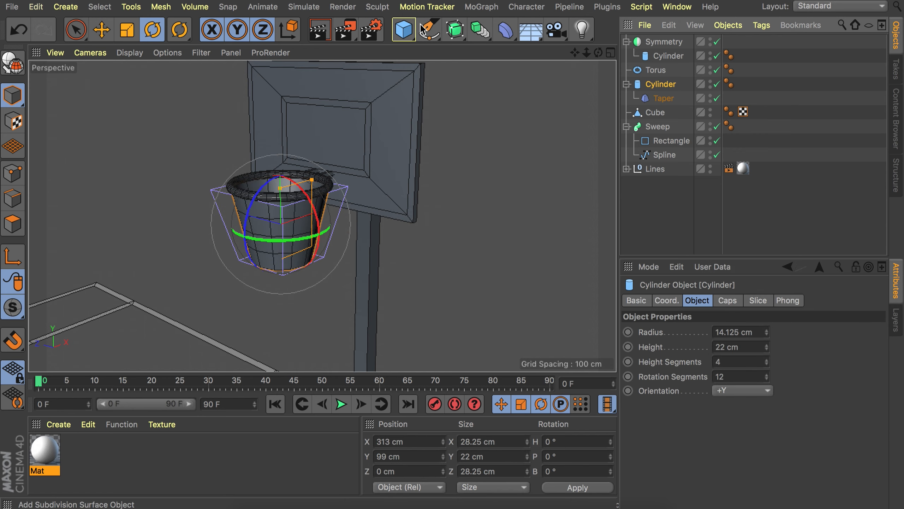
{"action": "left_click", "coordinate": [506, 30]}
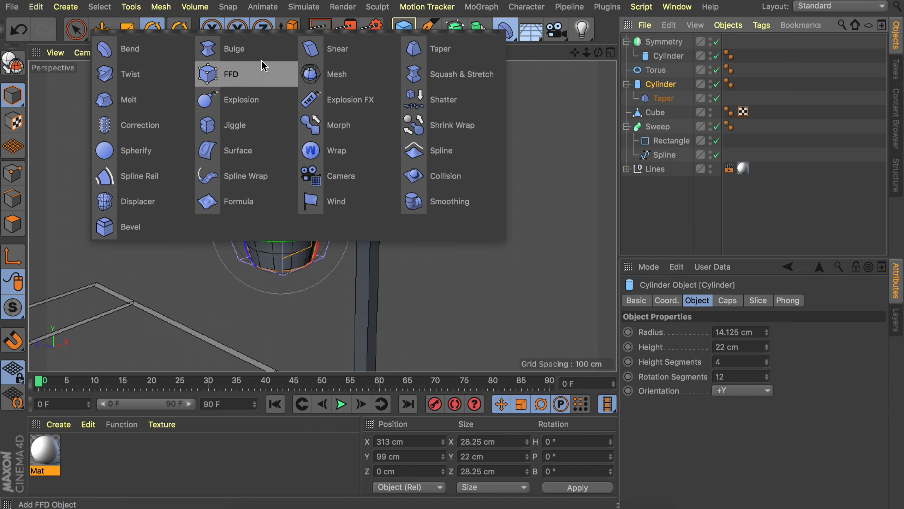
{"action": "left_click", "coordinate": [231, 52], "text": "shift"}
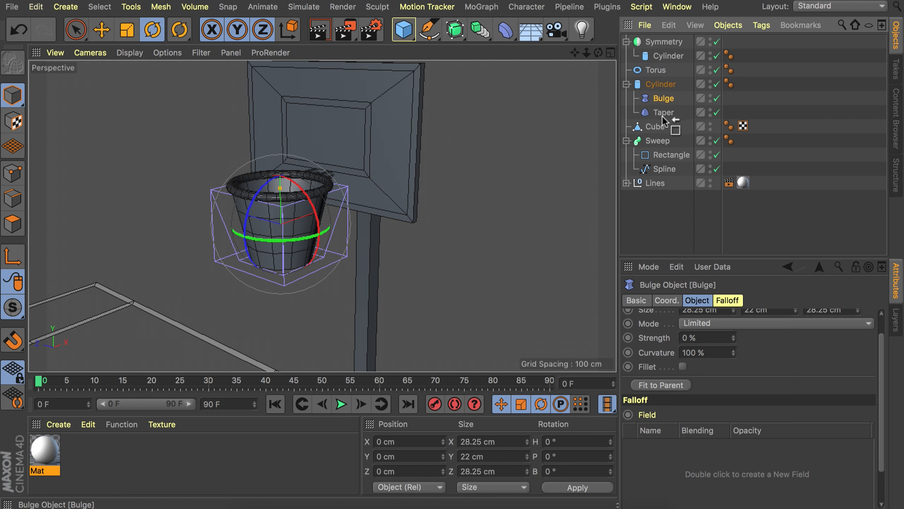
{"action": "left_click_drag", "start_coordinate": [663, 120], "coordinate": [663, 120]}
{"action": "left_click", "coordinate": [666, 384]}
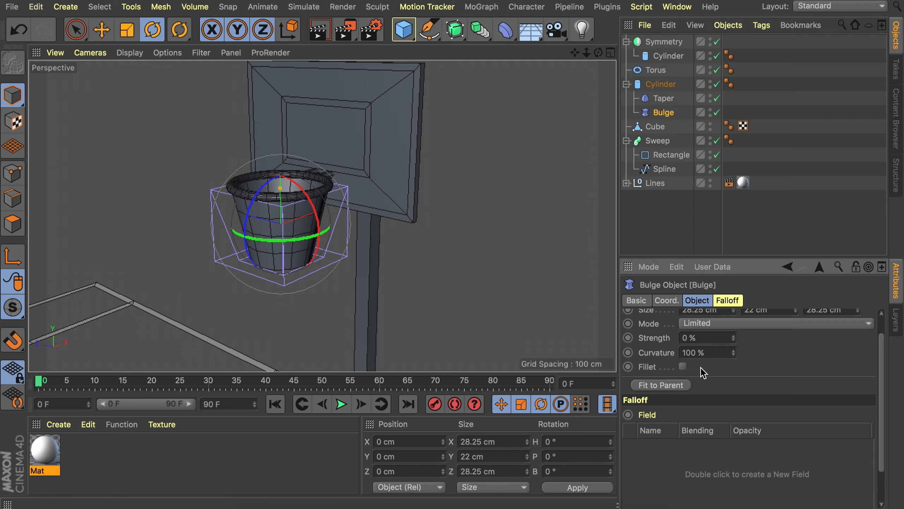
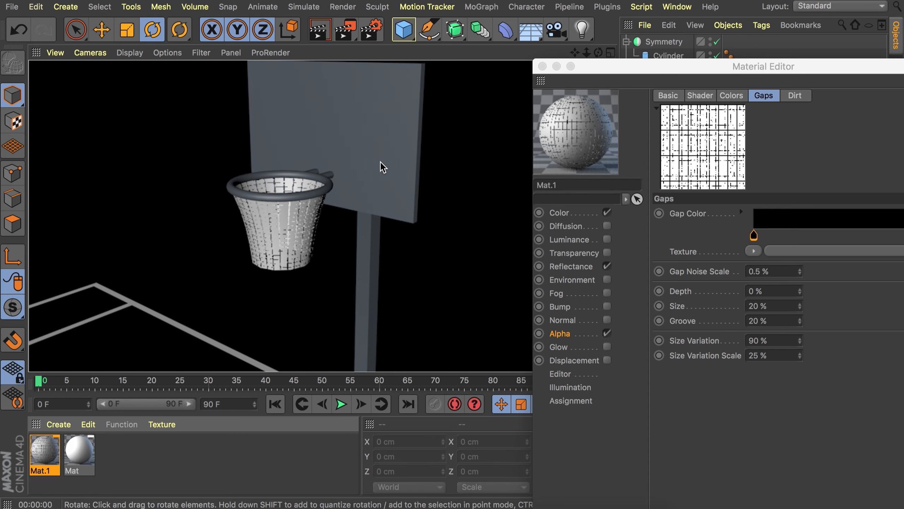
Toggle Invert on the alpha channel of the net material Mat.1 and render the active view
{"action": "left_click", "coordinate": [577, 335]}
{"action": "left_click", "coordinate": [729, 140]}
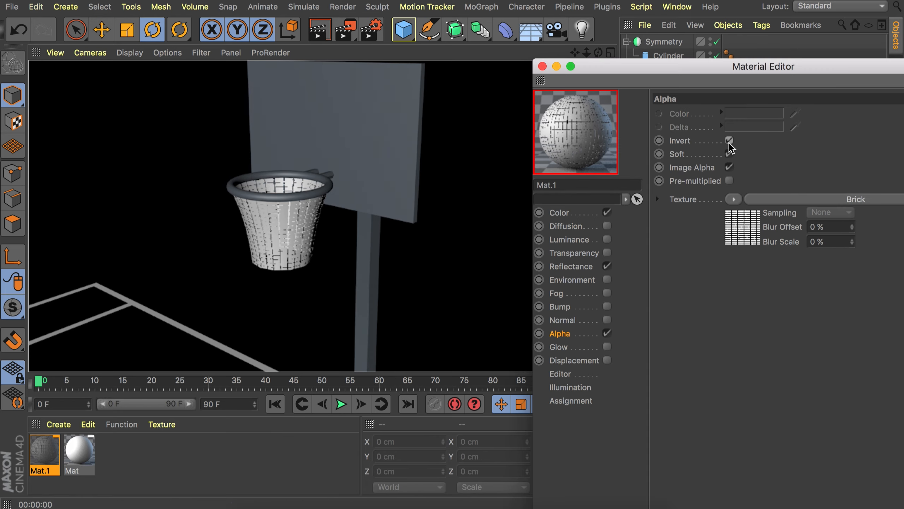
{"action": "left_click", "coordinate": [321, 32]}
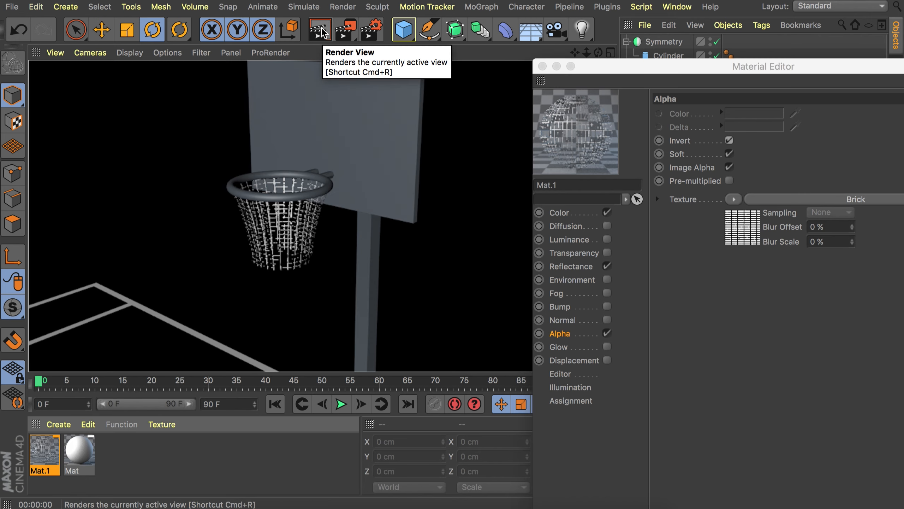
{"action": "scroll", "coordinate": [323, 162], "scroll_direction": "up", "scroll_amount": 5}
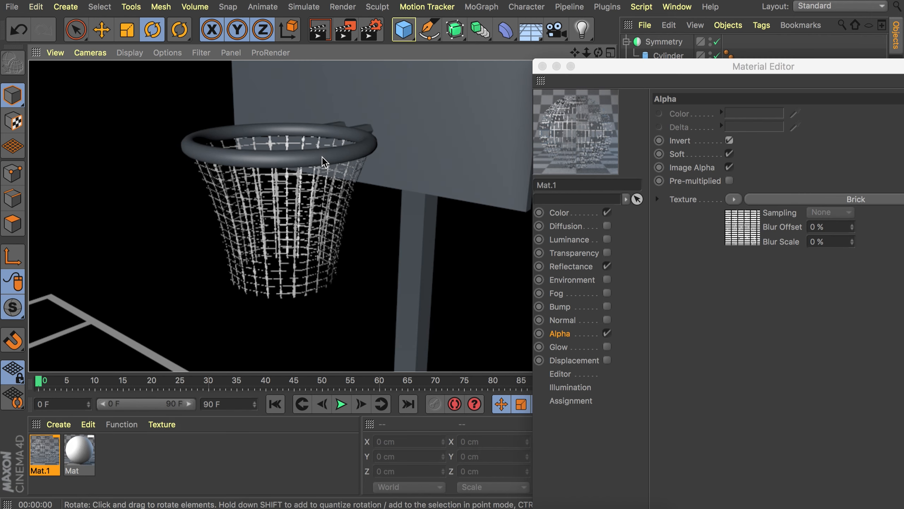
Try rendering the net material with its alpha's Soft option turned off
{"action": "left_click", "coordinate": [729, 153]}
{"action": "left_click", "coordinate": [321, 31]}
{"action": "left_click", "coordinate": [729, 153]}
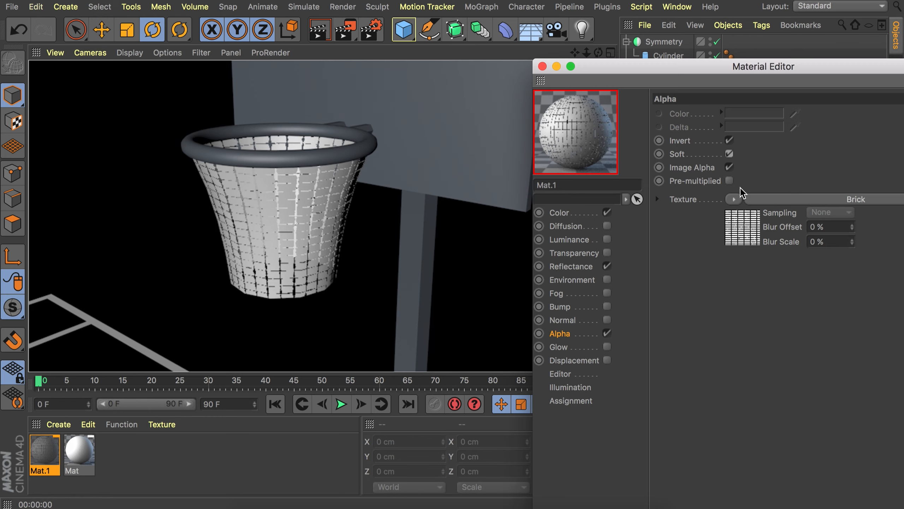
Set the Brick alpha texture's gap Size Variation to 0%, render the view, and close the material's settings
{"action": "left_click", "coordinate": [743, 239]}
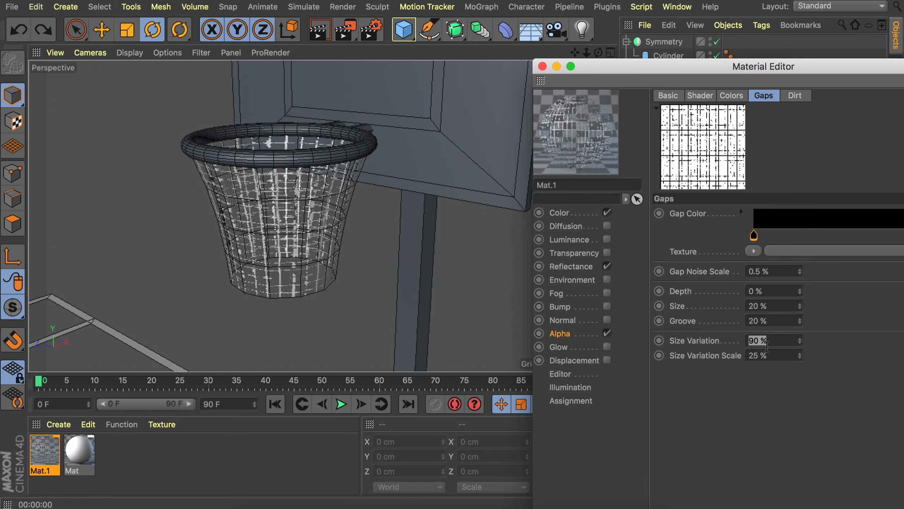
{"action": "left_click", "coordinate": [321, 32]}
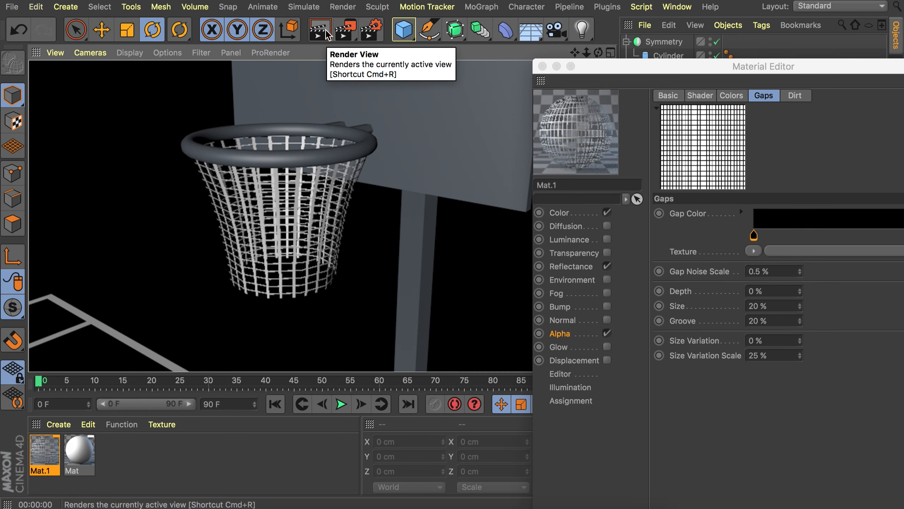
{"action": "left_click", "coordinate": [542, 67]}
Add a 26 × 3 × 28 cm Cube as the post's base, make it editable, and place it at X 357 cm, Y 1 cm
{"action": "scroll", "coordinate": [313, 125], "scroll_direction": "down", "scroll_amount": 5}
{"action": "left_click", "coordinate": [408, 35]}
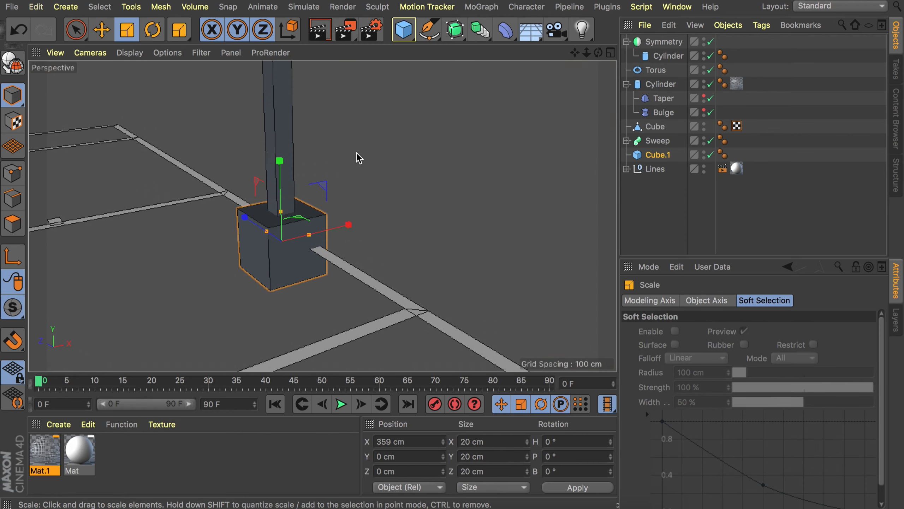
{"action": "left_click", "coordinate": [658, 154]}
{"action": "key", "text": "c"}
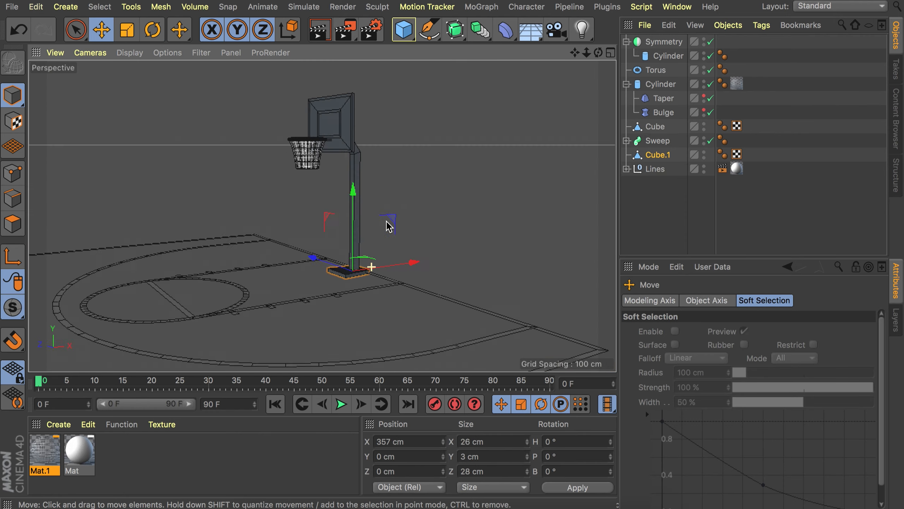
{"action": "left_click_drag", "start_coordinate": [261, 292], "coordinate": [261, 290]}
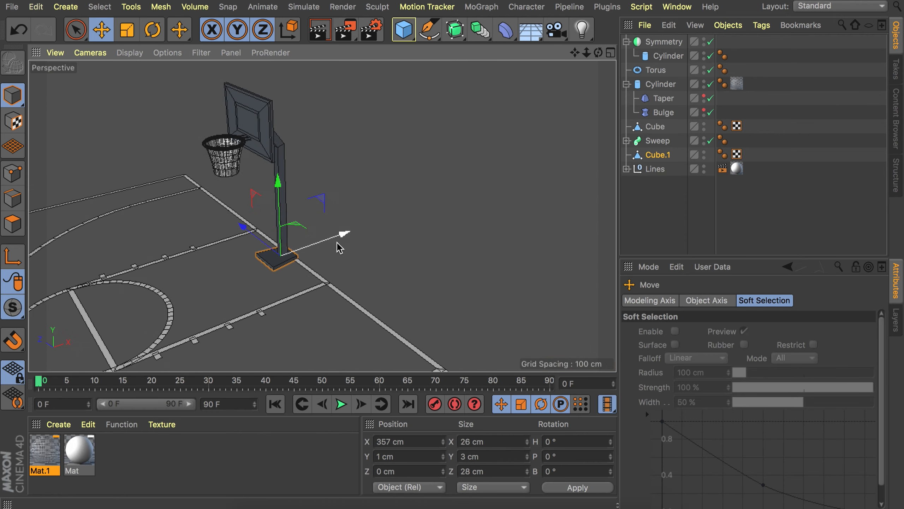
Group the base cube under a null and rename the null Hoop
{"action": "left_click", "coordinate": [658, 155]}
{"action": "key", "text": "alt+g"}
{"action": "double_click", "coordinate": [656, 155]}
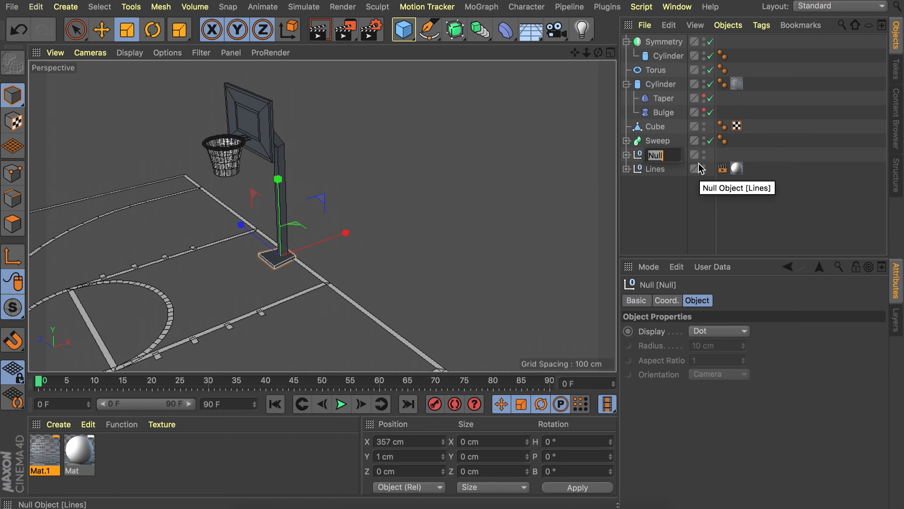
{"action": "type", "text": "Hoop"}
{"action": "key", "text": "Return"}
Move all objects from the Symmetry down to the Sweep into the Hoop null and collapse it
{"action": "left_click", "coordinate": [655, 140]}
{"action": "left_click", "coordinate": [658, 43], "text": "shift"}
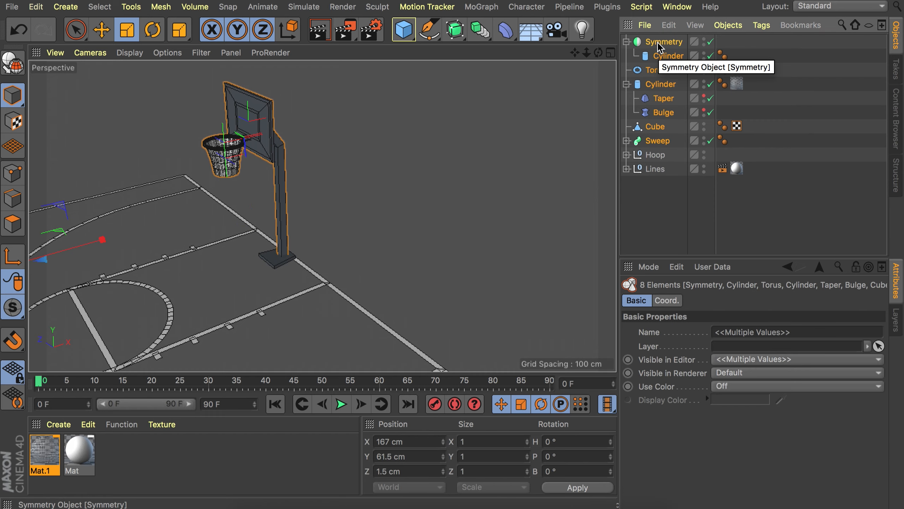
{"action": "left_click_drag", "start_coordinate": [655, 141], "coordinate": [656, 156]}
{"action": "left_click", "coordinate": [655, 208]}
{"action": "left_click", "coordinate": [627, 42]}
Create an Instance of Hoop, rotate its heading to 180°, and move it to the court's opposite end at about X -345 cm
{"action": "left_click", "coordinate": [654, 42]}
{"action": "scroll", "coordinate": [304, 239], "scroll_direction": "down", "scroll_amount": 4}
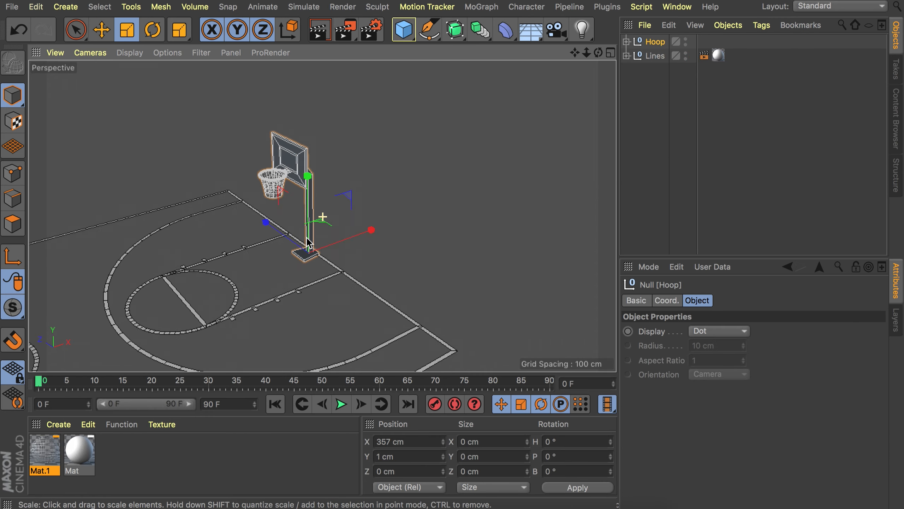
{"action": "middle_click_drag", "start_coordinate": [305, 240], "coordinate": [335, 235], "text": "alt"}
{"action": "left_click", "coordinate": [481, 32]}
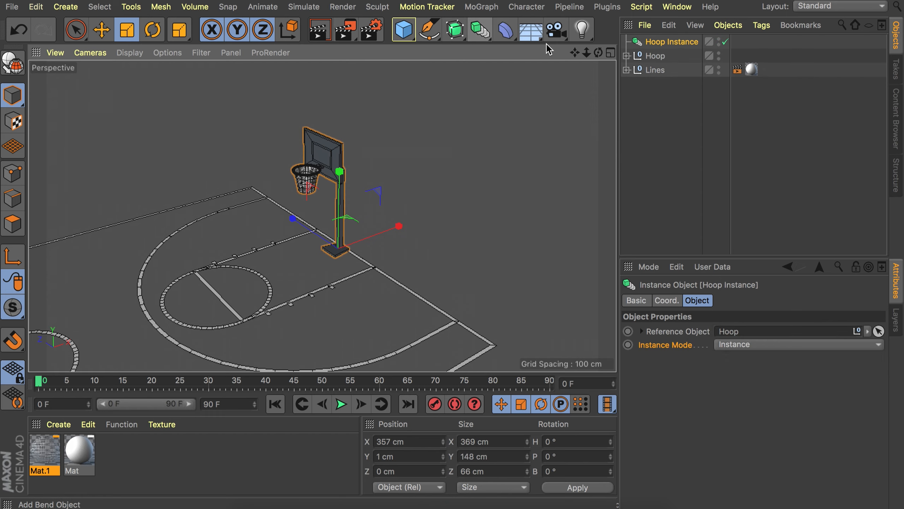
{"action": "left_click_drag", "start_coordinate": [391, 201], "coordinate": [232, 278], "text": "alt"}
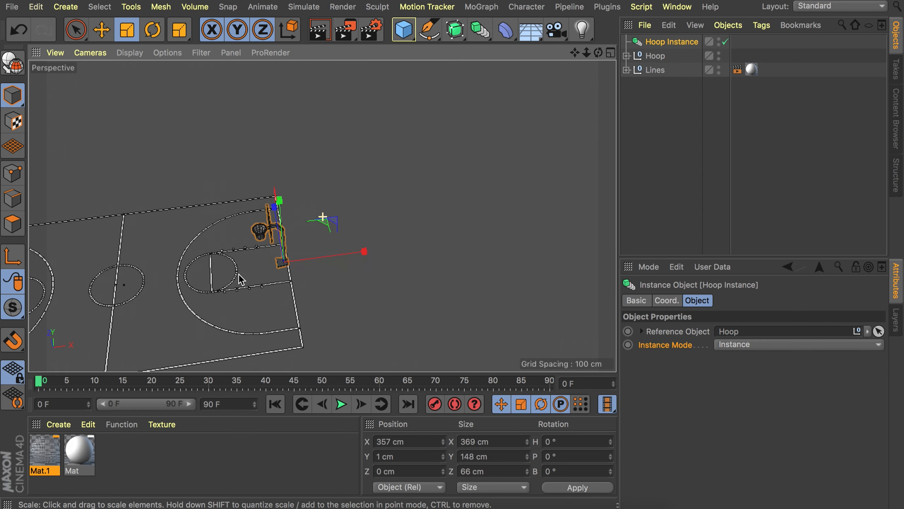
{"action": "key", "text": "r"}
{"action": "left_click_drag", "start_coordinate": [409, 266], "coordinate": [419, 209]}
{"action": "key", "text": "e"}
{"action": "left_click_drag", "start_coordinate": [378, 246], "coordinate": [48, 287]}
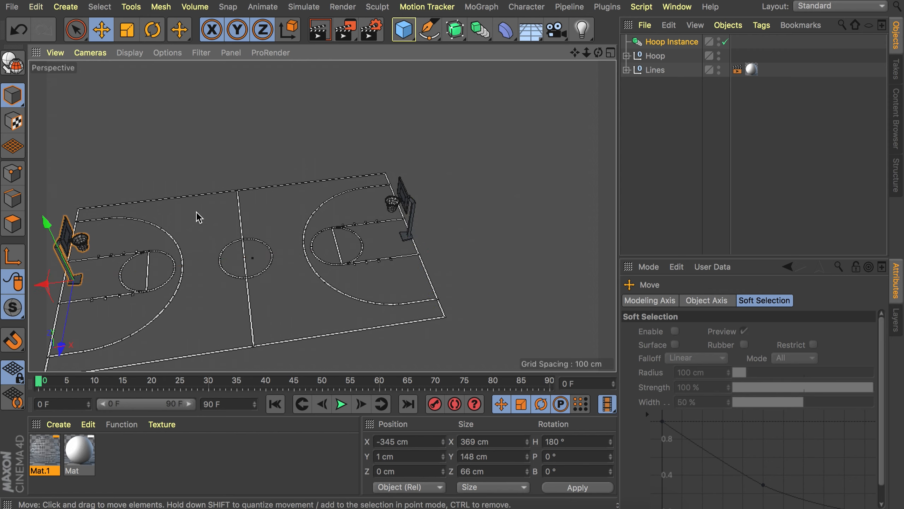
Fine-tune the hoops' positions along X in the top view so their bases line up with the court's end lines
{"action": "middle_click", "coordinate": [172, 220]}
{"action": "middle_click", "coordinate": [566, 119]}
{"action": "scroll", "coordinate": [470, 156], "scroll_direction": "down", "scroll_amount": 10}
{"action": "scroll", "coordinate": [197, 182], "scroll_direction": "up", "scroll_amount": 5}
{"action": "left_click_drag", "start_coordinate": [186, 165], "coordinate": [173, 165]}
{"action": "left_click", "coordinate": [107, 101]}
{"action": "mouse_move", "coordinate": [201, 170]}
{"action": "right_mouse_down", "text": "alt"}
{"action": "mouse_move", "coordinate": [222, 143]}
{"action": "mouse_move", "coordinate": [190, 174]}
{"action": "right_mouse_up", "text": "alt"}
{"action": "mouse_move", "coordinate": [584, 215]}
{"action": "middle_mouse_down", "text": "alt"}
{"action": "mouse_move", "coordinate": [323, 216]}
{"action": "mouse_move", "coordinate": [598, 215]}
{"action": "middle_mouse_up", "text": "alt"}
{"action": "right_click_drag", "start_coordinate": [231, 163], "coordinate": [295, 118], "text": "alt"}
{"action": "left_click", "coordinate": [256, 172]}
{"action": "left_click_drag", "start_coordinate": [215, 185], "coordinate": [211, 185]}
{"action": "left_click", "coordinate": [191, 107]}
{"action": "right_click_drag", "start_coordinate": [191, 107], "coordinate": [196, 180], "text": "alt"}
{"action": "middle_click_drag", "start_coordinate": [369, 140], "coordinate": [236, 194], "text": "alt"}
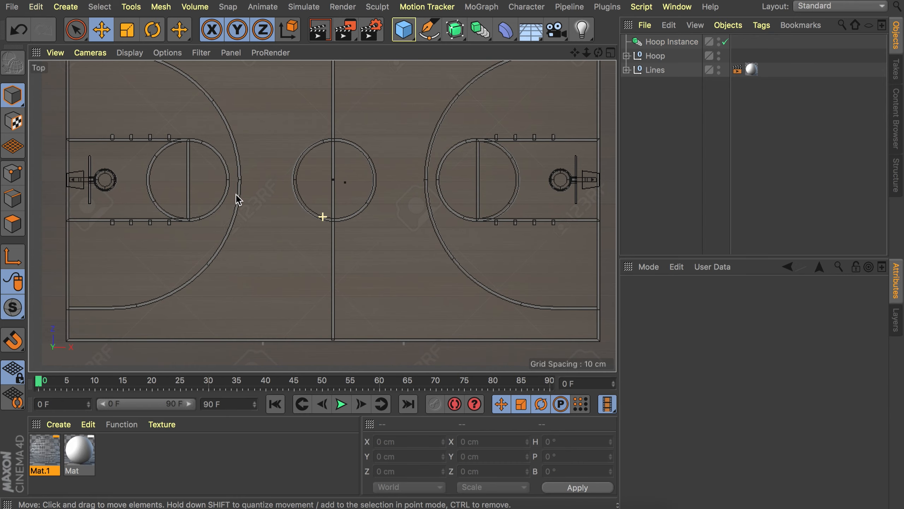
{"action": "middle_click", "coordinate": [236, 195]}
{"action": "middle_click", "coordinate": [236, 194]}
Add a Cube as the court floor, set its Y size to 20 cm, and lower it to Y -10 cm
{"action": "left_click_drag", "start_coordinate": [307, 246], "coordinate": [386, 186], "text": "alt"}
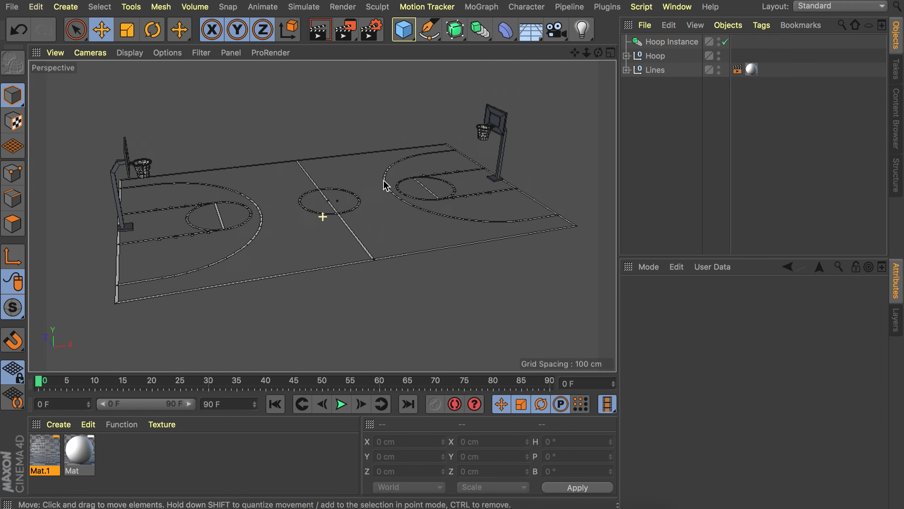
{"action": "middle_click_drag", "start_coordinate": [386, 186], "coordinate": [370, 180], "text": "alt"}
{"action": "left_click", "coordinate": [404, 30]}
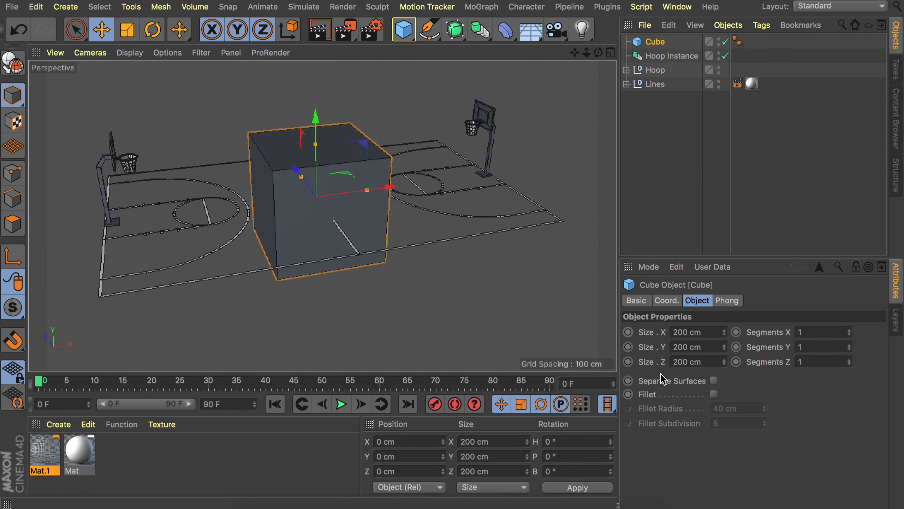
{"action": "double_click", "coordinate": [685, 348]}
{"action": "type", "text": "20"}
{"action": "key", "text": "Return"}
{"action": "left_click_drag", "start_coordinate": [316, 134], "coordinate": [332, 144]}
{"action": "middle_click", "coordinate": [333, 143]}
{"action": "right_click_drag", "start_coordinate": [460, 303], "coordinate": [545, 260], "text": "alt"}
{"action": "left_click_drag", "start_coordinate": [539, 265], "coordinate": [540, 252]}
{"action": "right_click_drag", "start_coordinate": [531, 272], "coordinate": [577, 260], "text": "alt"}
{"action": "left_click_drag", "start_coordinate": [559, 285], "coordinate": [559, 285]}
{"action": "middle_click", "coordinate": [213, 138]}
Set the floor cube's X size to 890 cm and its Z size to 683 cm
{"action": "double_click", "coordinate": [687, 332]}
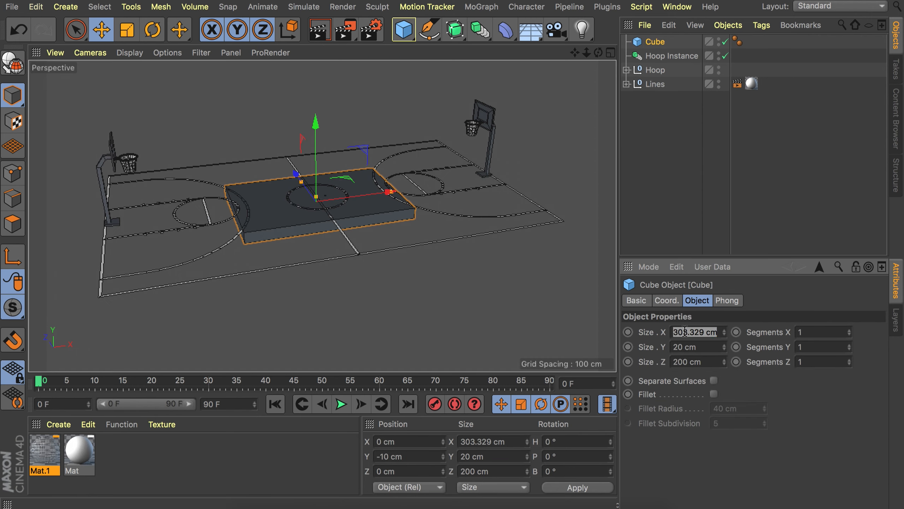
{"action": "type", "text": "890"}
{"action": "key", "text": "Return"}
{"action": "double_click", "coordinate": [696, 362]}
{"action": "type", "text": "683"}
{"action": "key", "text": "Return"}
Try shifting the floor cube sideways to compare its margins with the court lines, undoing each move
{"action": "left_click_drag", "start_coordinate": [254, 172], "coordinate": [278, 278], "text": "alt"}
{"action": "left_click_drag", "start_coordinate": [392, 174], "coordinate": [429, 169]}
{"action": "key", "text": "super+z"}
{"action": "right_click_drag", "start_coordinate": [159, 285], "coordinate": [250, 179], "text": "alt"}
{"action": "right_click_drag", "start_coordinate": [205, 301], "coordinate": [153, 320], "text": "alt"}
{"action": "left_click_drag", "start_coordinate": [471, 140], "coordinate": [517, 128]}
{"action": "right_click_drag", "start_coordinate": [183, 302], "coordinate": [255, 214], "text": "alt"}
{"action": "key", "text": "super+z"}
{"action": "right_click_drag", "start_coordinate": [335, 220], "coordinate": [214, 249], "text": "alt"}
{"action": "right_click_drag", "start_coordinate": [322, 217], "coordinate": [452, 203], "text": "alt"}
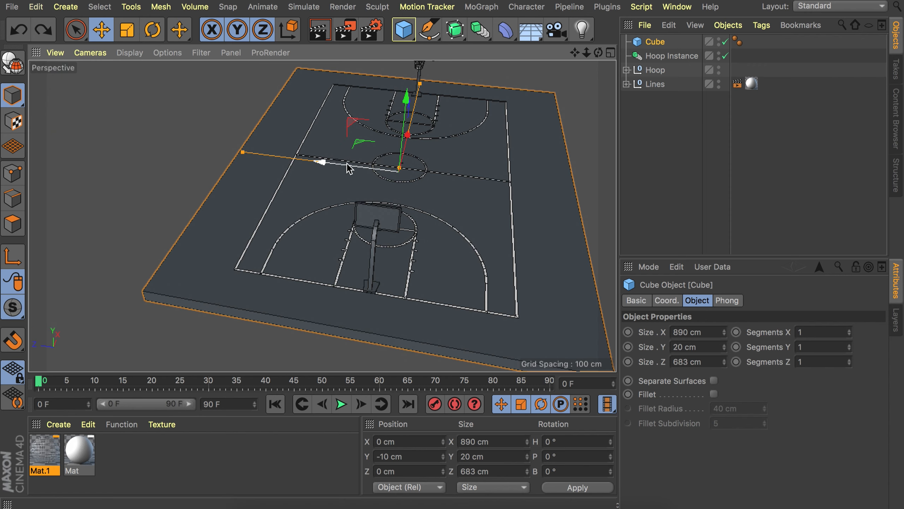
Shift the floor cube along Z to the court's sideline and back to about Z 3 cm, locking the X and Y axes for the return
{"action": "left_click_drag", "start_coordinate": [347, 164], "coordinate": [291, 167]}
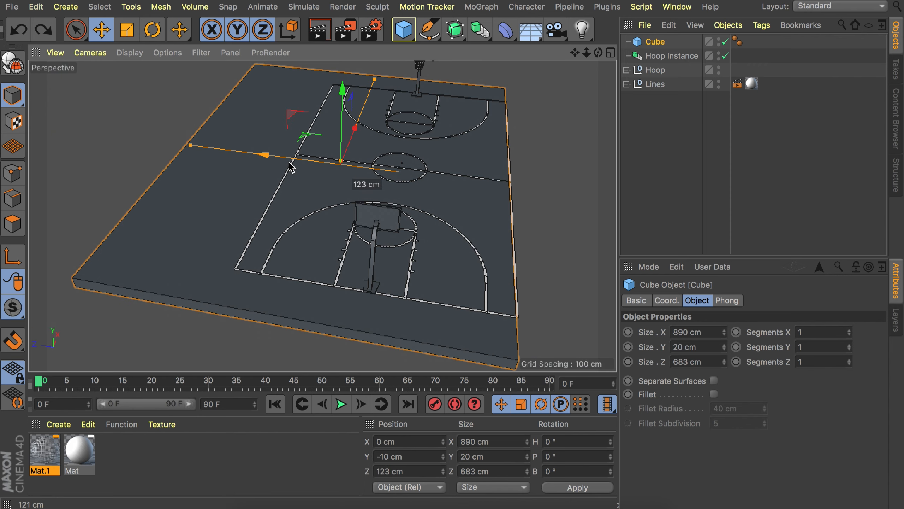
{"action": "middle_click", "coordinate": [331, 168]}
{"action": "middle_click", "coordinate": [457, 174]}
{"action": "right_click_drag", "start_coordinate": [329, 349], "coordinate": [388, 256], "text": "alt"}
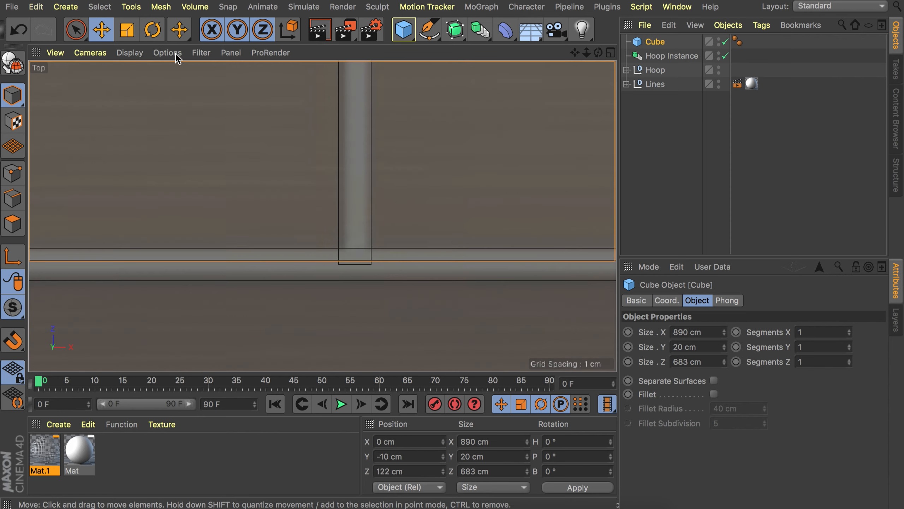
{"action": "left_click", "coordinate": [246, 30]}
{"action": "left_click", "coordinate": [213, 30]}
{"action": "left_click_drag", "start_coordinate": [300, 86], "coordinate": [304, 507]}
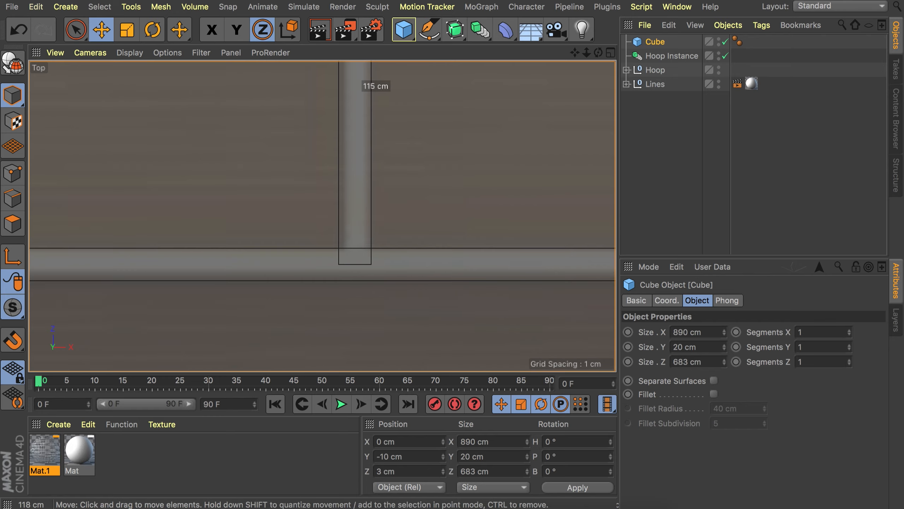
{"action": "left_click", "coordinate": [236, 30]}
{"action": "left_click", "coordinate": [212, 30]}
Deselect the floor cube and switch the perspective view to shaded display without wireframe lines
{"action": "right_click_drag", "start_coordinate": [295, 116], "coordinate": [265, 262], "text": "alt"}
{"action": "middle_click", "coordinate": [264, 262]}
{"action": "middle_click", "coordinate": [286, 137]}
{"action": "right_click_drag", "start_coordinate": [286, 137], "coordinate": [266, 238], "text": "alt"}
{"action": "left_click_drag", "start_coordinate": [298, 266], "coordinate": [299, 186], "text": "alt"}
{"action": "right_click_drag", "start_coordinate": [300, 186], "coordinate": [331, 161], "text": "alt"}
{"action": "left_click", "coordinate": [549, 108]}
{"action": "left_click", "coordinate": [129, 52]}
{"action": "left_click", "coordinate": [140, 73]}
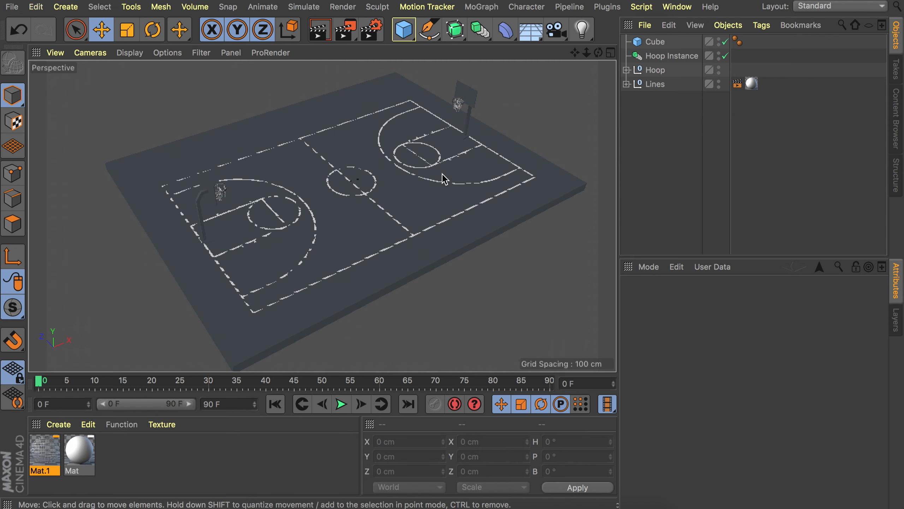
Add a Sphere for the basketball and set its radius to 10 cm
{"action": "left_click_drag", "start_coordinate": [403, 30], "coordinate": [698, 73]}
{"action": "left_click", "coordinate": [717, 332]}
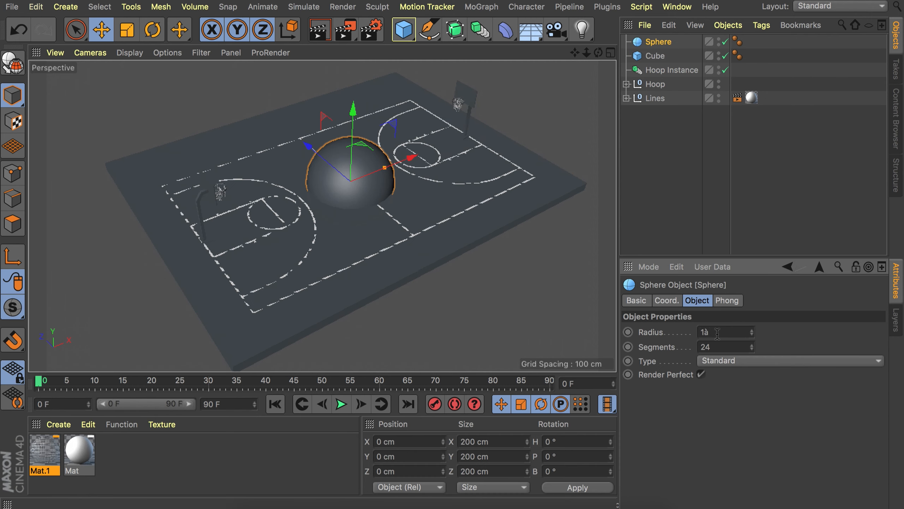
{"action": "key", "text": "Return"}
Place the sphere on the court floor at X 53 cm, Y 10 cm, Z -137 cm
{"action": "right_click_drag", "start_coordinate": [371, 181], "coordinate": [391, 124], "text": "alt"}
{"action": "left_click_drag", "start_coordinate": [275, 160], "coordinate": [382, 255]}
{"action": "left_click_drag", "start_coordinate": [413, 242], "coordinate": [460, 236], "text": "alt"}
{"action": "left_click_drag", "start_coordinate": [411, 281], "coordinate": [522, 251]}
{"action": "right_click_drag", "start_coordinate": [524, 278], "coordinate": [550, 232], "text": "alt"}
{"action": "left_click_drag", "start_coordinate": [545, 228], "coordinate": [531, 178], "text": "alt"}
{"action": "left_click_drag", "start_coordinate": [512, 144], "coordinate": [507, 67]}
{"action": "left_click_drag", "start_coordinate": [505, 220], "coordinate": [481, 234], "text": "alt"}
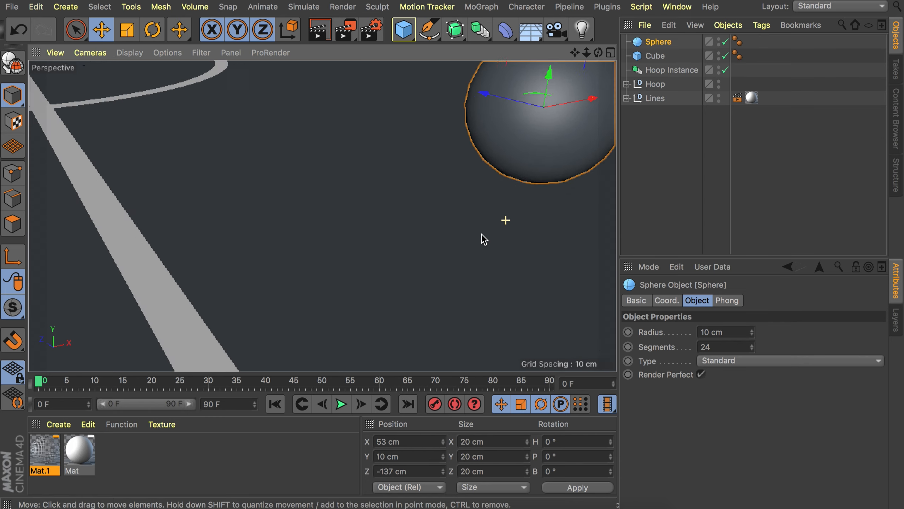
Rotate the sphere to a heading of -10°, a pitch of -20° and a bank of 10°
{"action": "right_click_drag", "start_coordinate": [484, 238], "coordinate": [388, 255], "text": "alt"}
{"action": "key", "text": "r"}
{"action": "left_click_drag", "start_coordinate": [412, 236], "coordinate": [400, 210]}
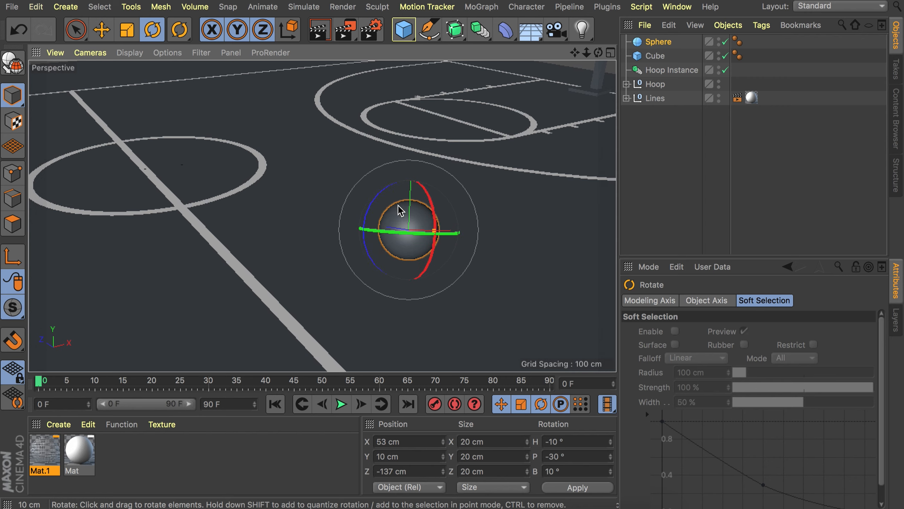
Create a new material and load the basketball texture image into its Color channel
{"action": "double_click", "coordinate": [147, 469]}
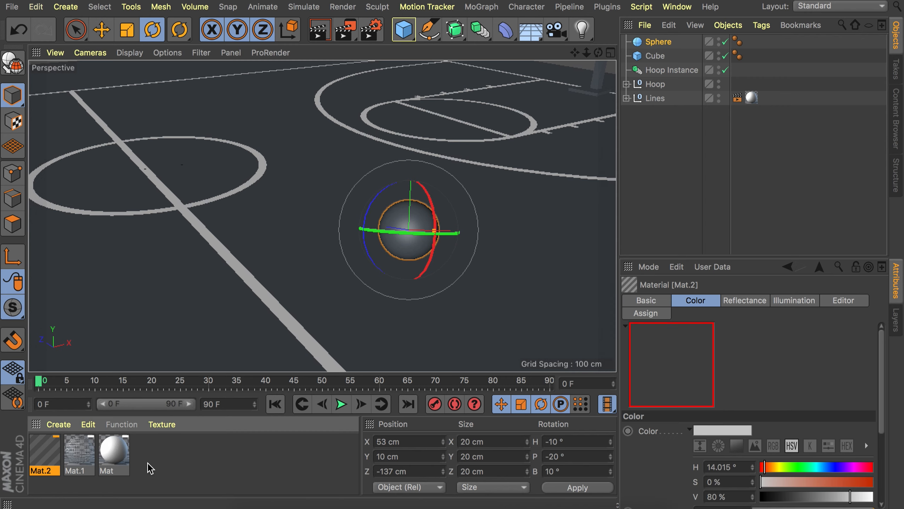
{"action": "double_click", "coordinate": [44, 454]}
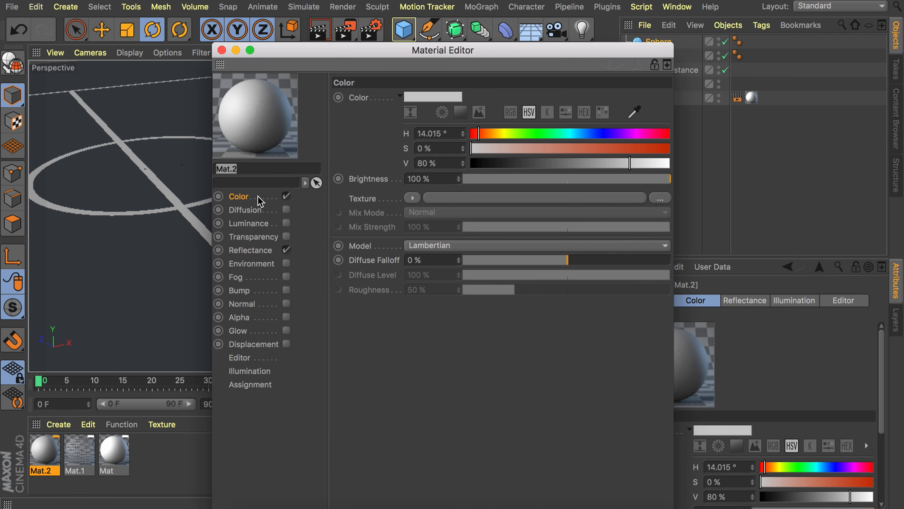
{"action": "left_click", "coordinate": [440, 202]}
{"action": "double_click", "coordinate": [409, 70]}
{"action": "left_click", "coordinate": [496, 181]}
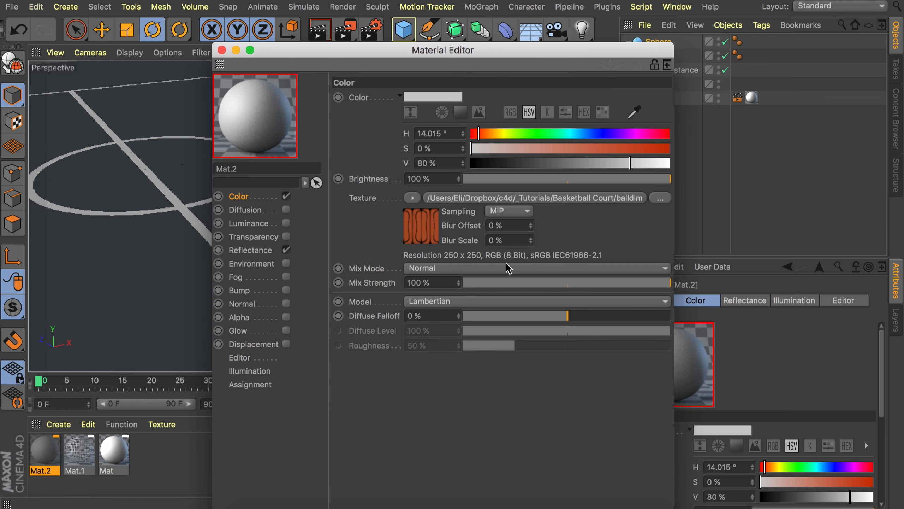
{"action": "left_click", "coordinate": [221, 50]}
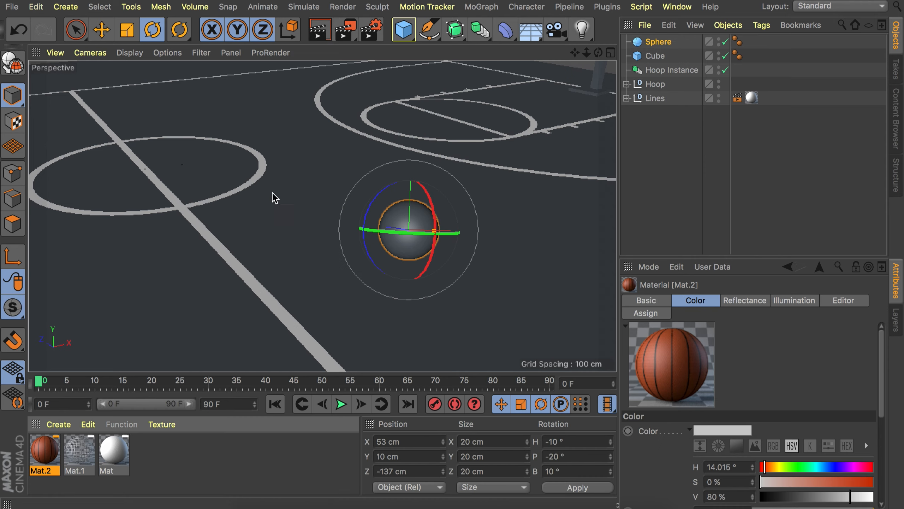
Apply the basketball material to the sphere and rotate it to about heading 56°, pitch -40° and bank -32°
{"action": "left_click_drag", "start_coordinate": [45, 450], "coordinate": [406, 250]}
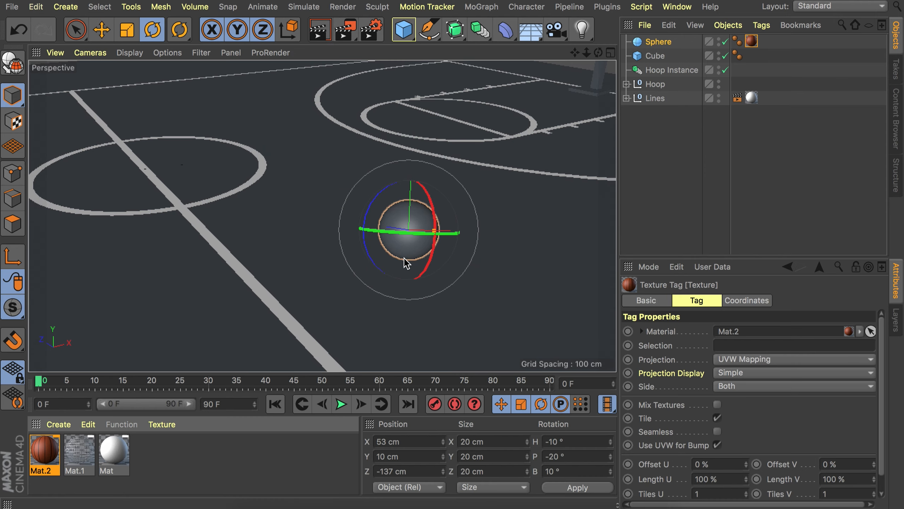
{"action": "left_click_drag", "start_coordinate": [393, 285], "coordinate": [489, 263]}
{"action": "left_click", "coordinate": [797, 155]}
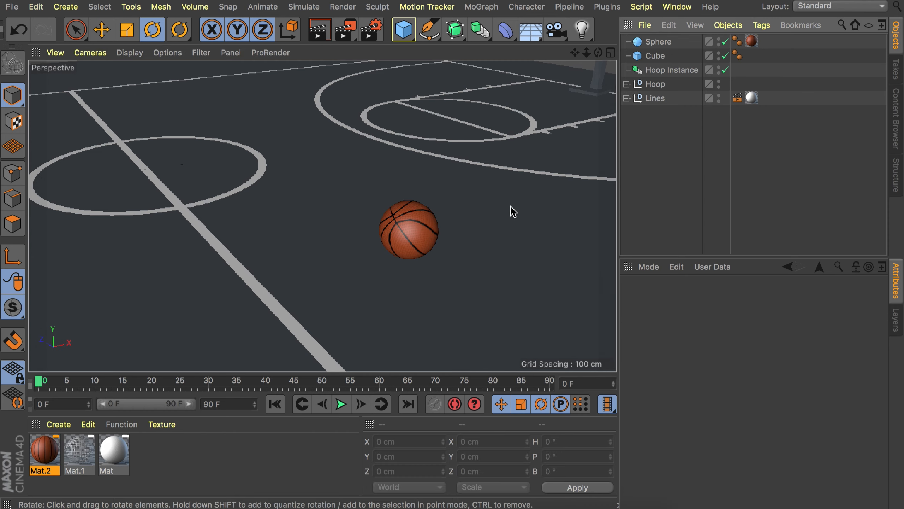
{"action": "scroll", "coordinate": [406, 250], "scroll_direction": "down", "scroll_amount": 10}
{"action": "left_click_drag", "start_coordinate": [395, 208], "coordinate": [385, 218], "text": "alt"}
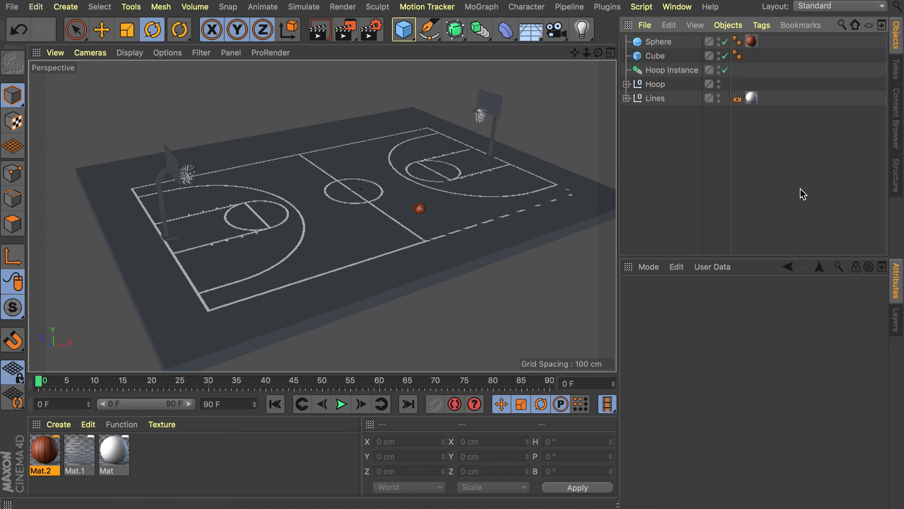
Rename the Sphere object as Ball and the Cube object as Floor
{"action": "double_click", "coordinate": [663, 42]}
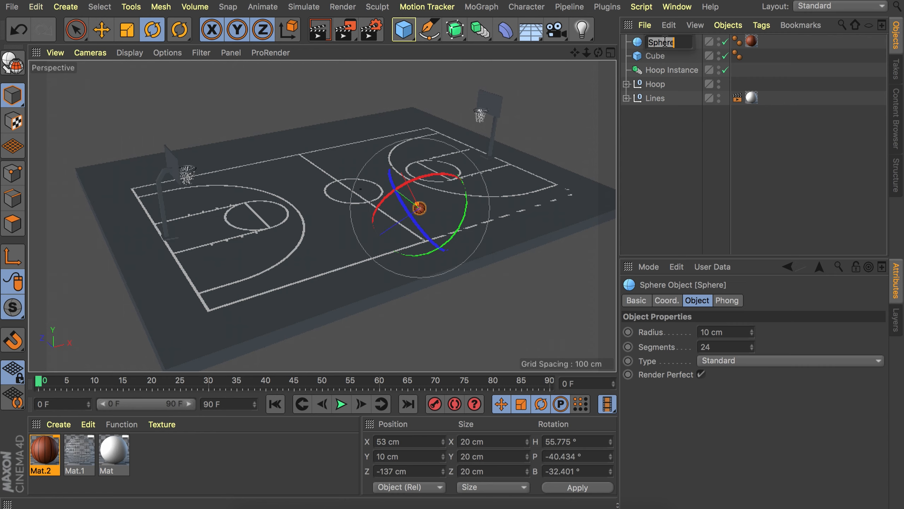
{"action": "type", "text": "Ball"}
{"action": "key", "text": "Return"}
{"action": "double_click", "coordinate": [658, 56]}
{"action": "type", "text": "Floor"}
{"action": "key", "text": "Return"}
{"action": "left_click", "coordinate": [689, 161]}
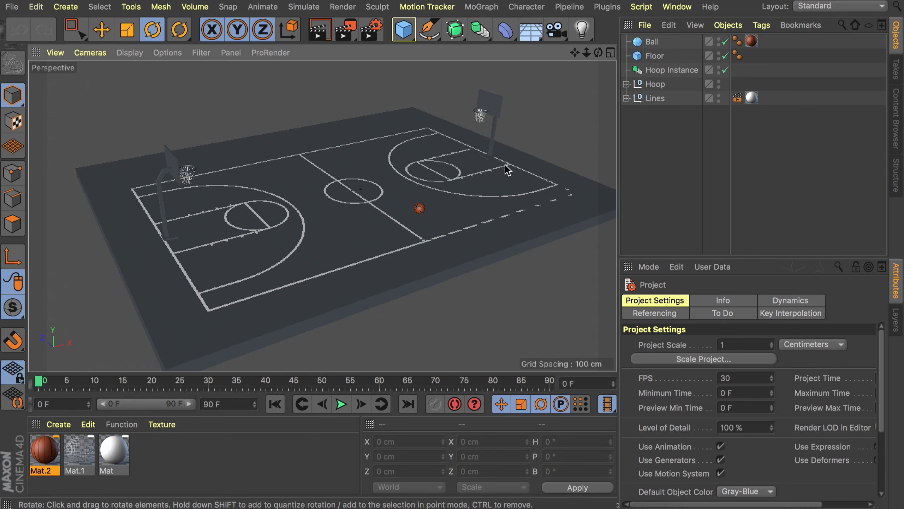
Add a cube, set its X, Y and Z sizes to 80 cm, and raise it to Y 40 cm
{"action": "left_click", "coordinate": [404, 30]}
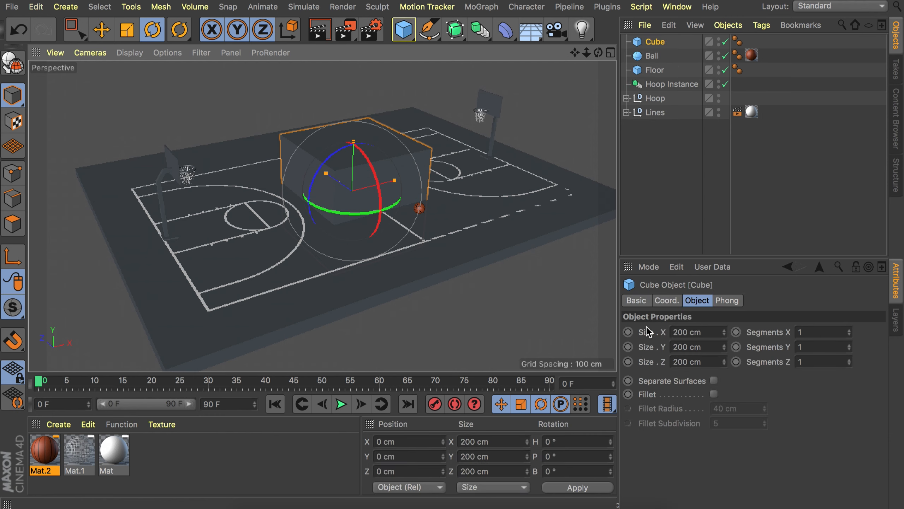
{"action": "left_click", "coordinate": [695, 329]}
{"action": "key", "text": "Tab"}
{"action": "type", "text": "80"}
{"action": "key", "text": "Tab"}
{"action": "key", "text": "e"}
{"action": "left_click_drag", "start_coordinate": [356, 130], "coordinate": [358, 110]}
Show shaded surfaces with lines and move the cube to X 345 cm, Z 201 cm near the court's back corner
{"action": "left_click", "coordinate": [130, 53]}
{"action": "left_click", "coordinate": [136, 88]}
{"action": "scroll", "coordinate": [368, 181], "scroll_direction": "up", "scroll_amount": 5}
{"action": "middle_click", "coordinate": [368, 181]}
{"action": "scroll", "coordinate": [175, 281], "scroll_direction": "up", "scroll_amount": 10}
{"action": "middle_click_drag", "start_coordinate": [185, 283], "coordinate": [196, 194], "text": "alt"}
{"action": "scroll", "coordinate": [191, 86], "scroll_direction": "up", "scroll_amount": 4}
{"action": "left_click_drag", "start_coordinate": [191, 81], "coordinate": [210, 76]}
{"action": "scroll", "coordinate": [179, 302], "scroll_direction": "up", "scroll_amount": 2}
{"action": "scroll", "coordinate": [183, 288], "scroll_direction": "up", "scroll_amount": 1}
{"action": "scroll", "coordinate": [182, 141], "scroll_direction": "up", "scroll_amount": 8}
{"action": "scroll", "coordinate": [196, 137], "scroll_direction": "down", "scroll_amount": 8}
{"action": "middle_click", "coordinate": [414, 178]}
{"action": "scroll", "coordinate": [412, 280], "scroll_direction": "down", "scroll_amount": 7}
{"action": "scroll", "coordinate": [398, 228], "scroll_direction": "up", "scroll_amount": 7}
{"action": "left_click_drag", "start_coordinate": [403, 151], "coordinate": [526, 79]}
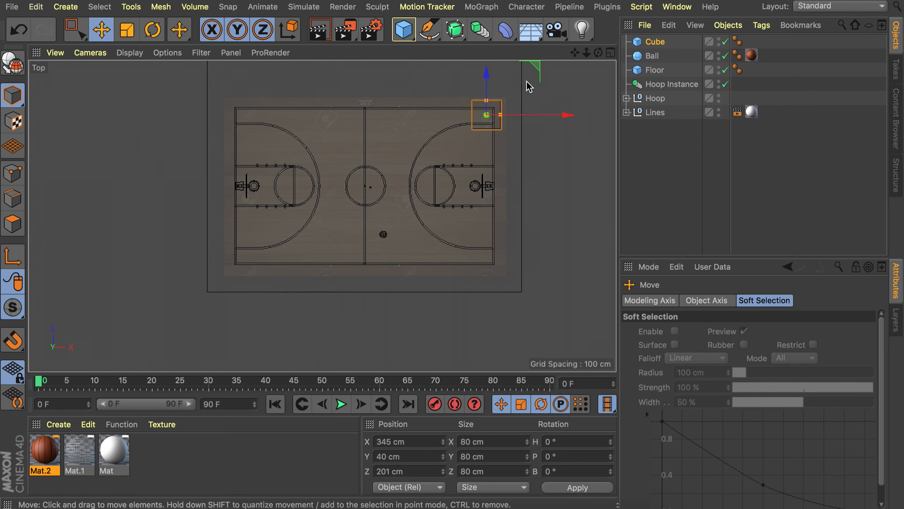
Align the cube flush with the floor slab's back corner at X 405 cm, Z 340 cm
{"action": "scroll", "coordinate": [534, 68], "scroll_direction": "up", "scroll_amount": 14}
{"action": "left_click_drag", "start_coordinate": [325, 248], "coordinate": [327, 160]}
{"action": "scroll", "coordinate": [323, 249], "scroll_direction": "up", "scroll_amount": 12}
{"action": "left_click_drag", "start_coordinate": [321, 73], "coordinate": [322, 78]}
{"action": "left_click_drag", "start_coordinate": [408, 89], "coordinate": [690, 95]}
{"action": "right_click_drag", "start_coordinate": [400, 189], "coordinate": [390, 245], "text": "alt"}
{"action": "middle_click_drag", "start_coordinate": [390, 246], "coordinate": [374, 274], "text": "alt"}
{"action": "left_click_drag", "start_coordinate": [442, 182], "coordinate": [442, 3]}
{"action": "middle_click_drag", "start_coordinate": [442, 238], "coordinate": [437, 309], "text": "alt"}
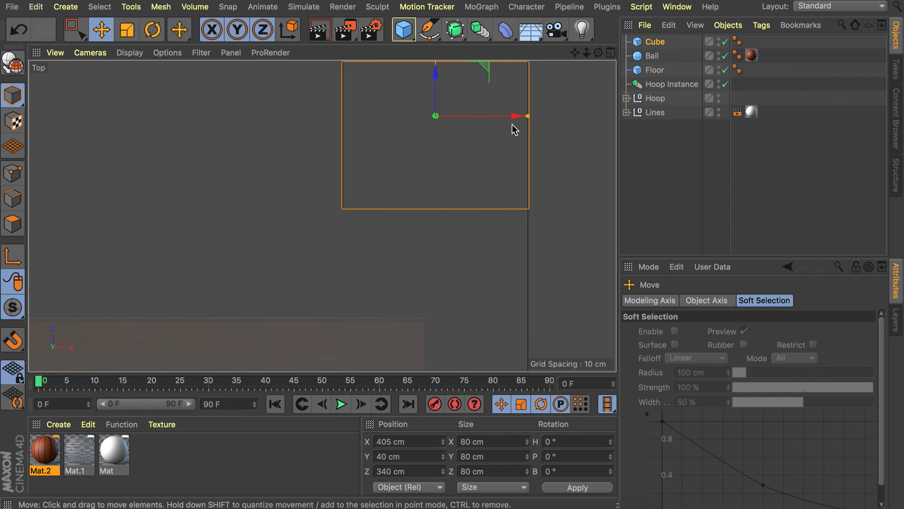
{"action": "middle_click", "coordinate": [488, 149]}
{"action": "middle_click", "coordinate": [193, 135]}
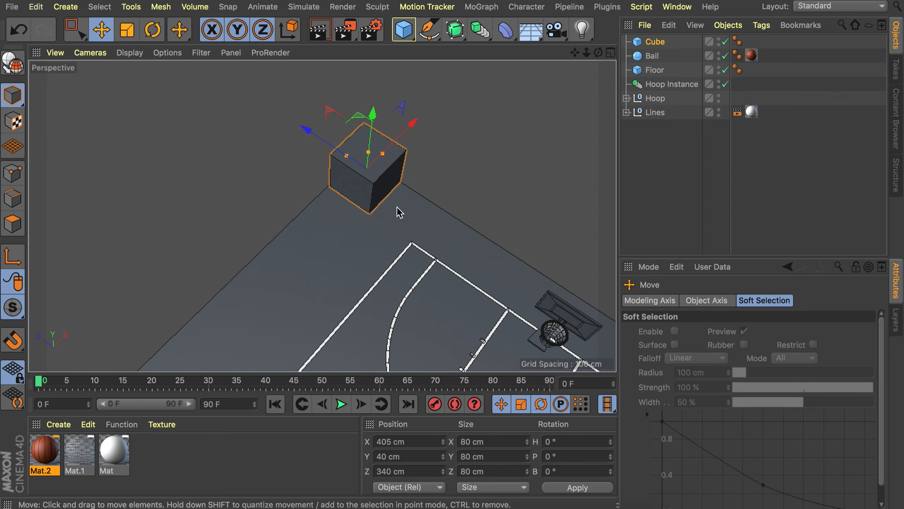
Duplicate the corner cube along X, set the copy's X size to 120 cm and place it at X 305 cm
{"action": "left_click_drag", "start_coordinate": [389, 246], "coordinate": [285, 228], "text": "alt"}
{"action": "left_click_drag", "start_coordinate": [473, 161], "coordinate": [384, 179], "text": "ctrl"}
{"action": "left_click", "coordinate": [648, 42]}
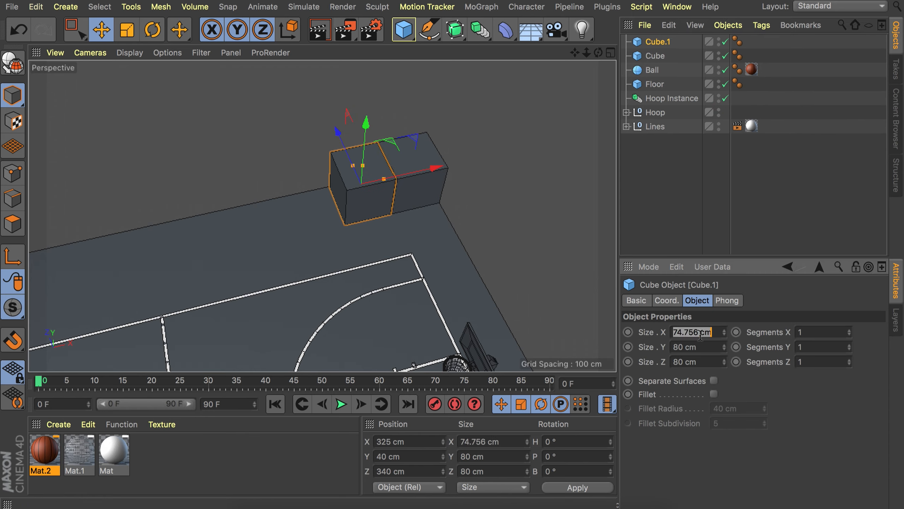
{"action": "key", "text": "Return"}
{"action": "left_click_drag", "start_coordinate": [437, 169], "coordinate": [421, 171]}
{"action": "right_click_drag", "start_coordinate": [401, 174], "coordinate": [495, 61], "text": "alt"}
{"action": "left_click_drag", "start_coordinate": [180, 230], "coordinate": [182, 229]}
{"action": "right_click_drag", "start_coordinate": [295, 166], "coordinate": [316, 211], "text": "alt"}
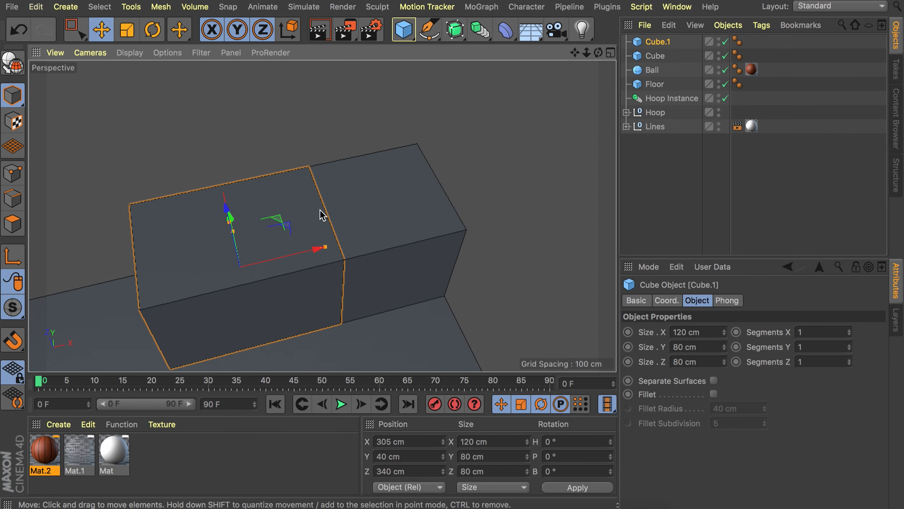
{"action": "middle_click_drag", "start_coordinate": [286, 210], "coordinate": [361, 186], "text": "alt"}
{"action": "key", "text": "ctrl+c"}
{"action": "key", "text": "ctrl+v"}
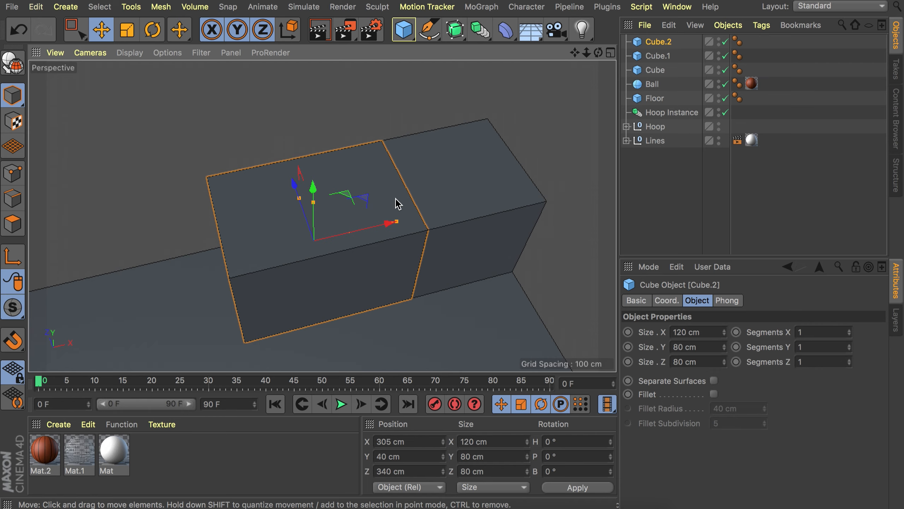
{"action": "left_click_drag", "start_coordinate": [398, 200], "coordinate": [292, 188], "text": "alt"}
{"action": "key", "text": "ctrl+z"}
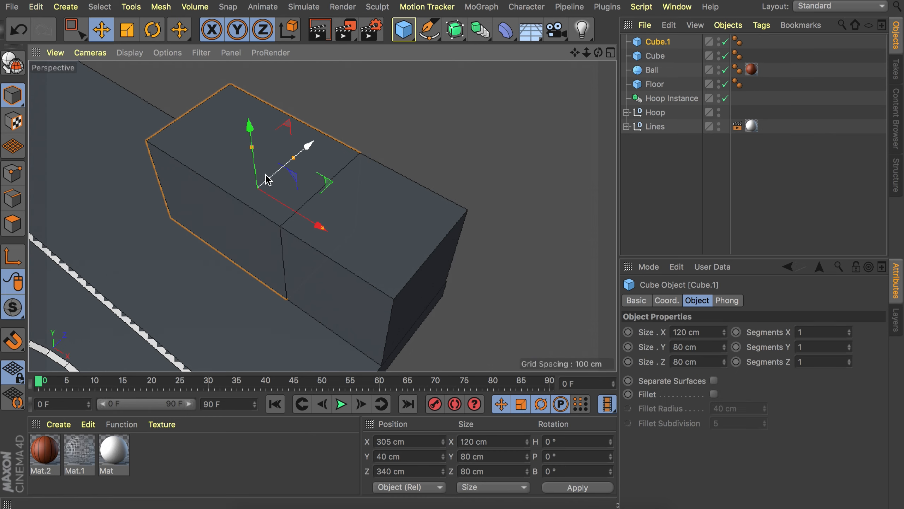
Make the 120 cm block editable and lower its outer top edge along world Y to form a ramp
{"action": "key", "text": "c"}
{"action": "left_click", "coordinate": [13, 198]}
{"action": "left_click", "coordinate": [190, 112]}
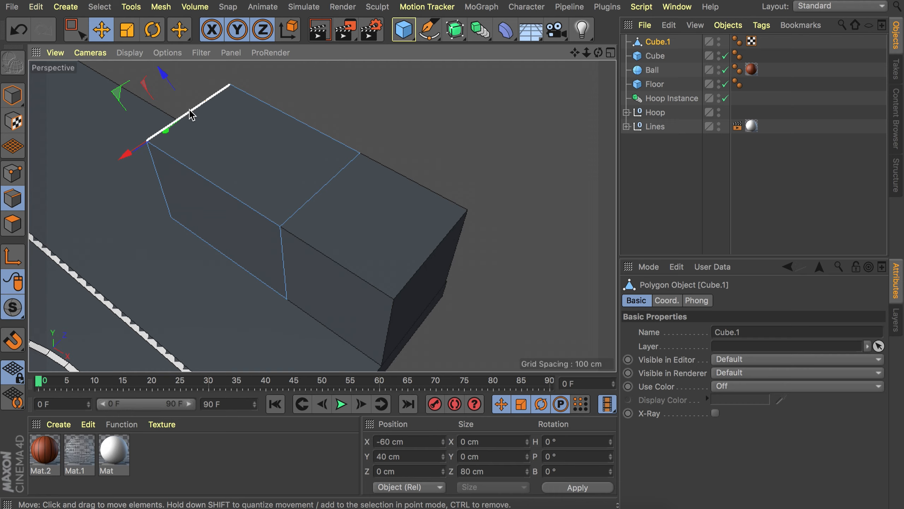
{"action": "left_click", "coordinate": [287, 32]}
{"action": "left_click_drag", "start_coordinate": [168, 249], "coordinate": [214, 159], "text": "alt"}
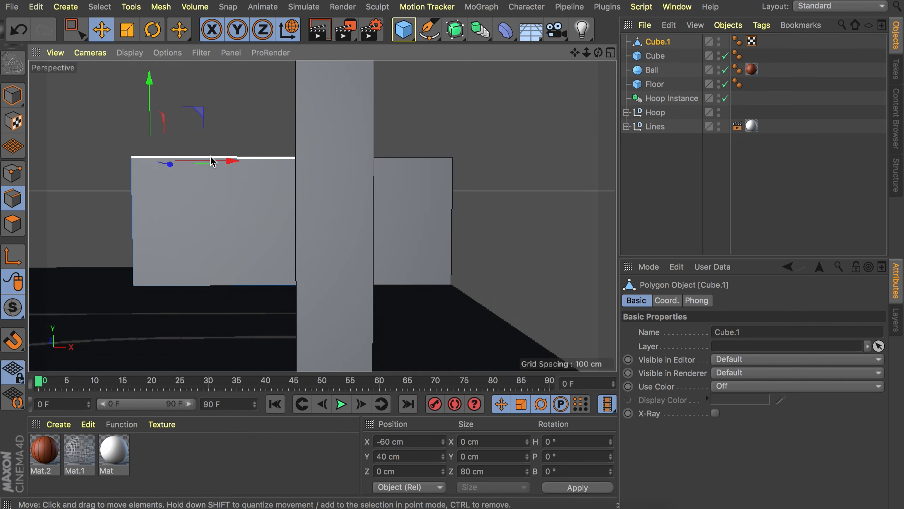
{"action": "middle_click_drag", "start_coordinate": [214, 159], "coordinate": [341, 216], "text": "alt"}
{"action": "left_click_drag", "start_coordinate": [264, 152], "coordinate": [264, 243]}
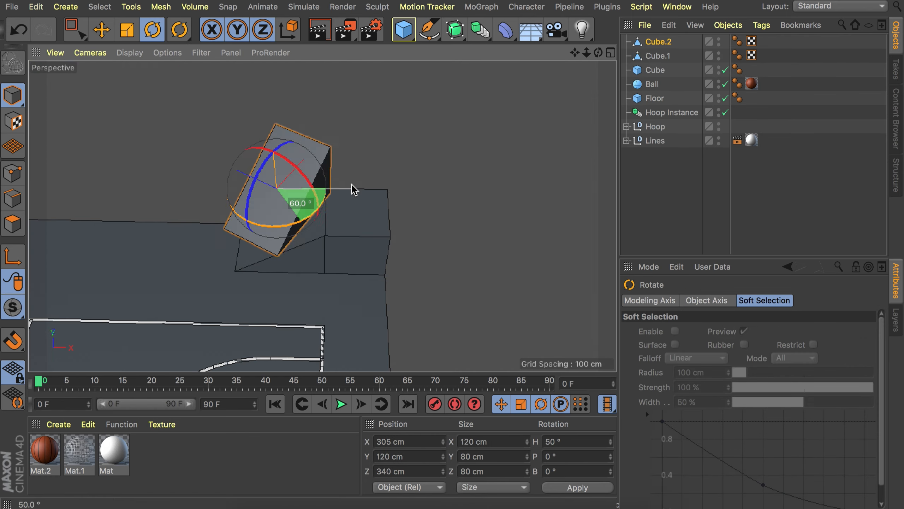
Stack a ramp copy at Y 120 cm, turned to heading 90°, and move it along X over the corner cube
{"action": "left_click_drag", "start_coordinate": [353, 187], "coordinate": [419, 218], "text": "alt"}
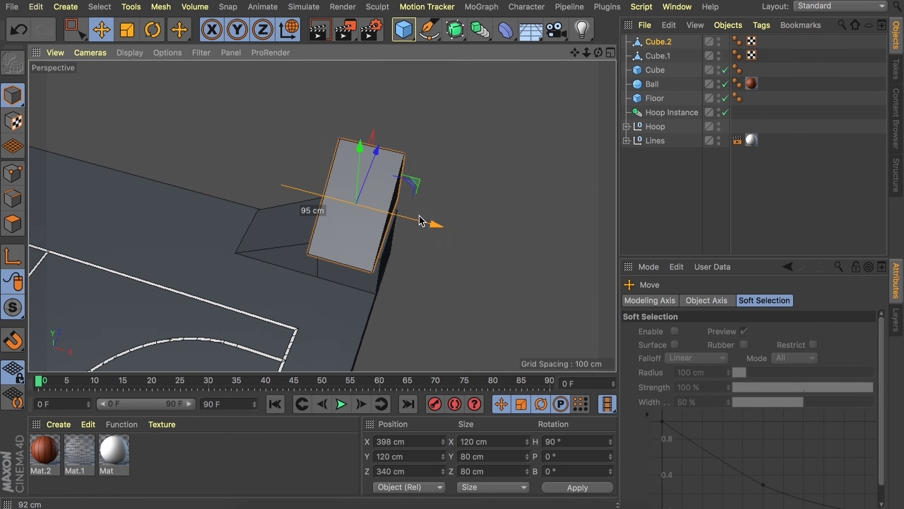
{"action": "scroll", "coordinate": [420, 218], "scroll_direction": "up", "scroll_amount": 3}
{"action": "scroll", "coordinate": [413, 161], "scroll_direction": "down", "scroll_amount": 8}
{"action": "scroll", "coordinate": [368, 188], "scroll_direction": "down", "scroll_amount": 5}
{"action": "left_click_drag", "start_coordinate": [368, 187], "coordinate": [433, 161], "text": "alt"}
Duplicate the 80 cm corner cube and position the copy against the raised ramp block
{"action": "left_click", "coordinate": [464, 204]}
{"action": "left_click", "coordinate": [598, 89]}
{"action": "left_click", "coordinate": [513, 158]}
{"action": "left_click_drag", "start_coordinate": [513, 158], "coordinate": [520, 182], "text": "alt"}
{"action": "left_click_drag", "start_coordinate": [526, 168], "coordinate": [536, 141], "text": "ctrl"}
{"action": "scroll", "coordinate": [530, 155], "scroll_direction": "up", "scroll_amount": 3}
{"action": "left_click_drag", "start_coordinate": [446, 157], "coordinate": [369, 113]}
Duplicate the cube again at X 325 cm, Y 40 cm, Z 420 cm and make the copy editable
{"action": "left_click", "coordinate": [495, 164]}
{"action": "left_click_drag", "start_coordinate": [493, 165], "coordinate": [425, 154], "text": "alt"}
{"action": "left_click", "coordinate": [481, 225]}
{"action": "left_click_drag", "start_coordinate": [551, 226], "coordinate": [501, 223], "text": "ctrl"}
{"action": "left_click_drag", "start_coordinate": [410, 187], "coordinate": [412, 167]}
{"action": "scroll", "coordinate": [401, 186], "scroll_direction": "up", "scroll_amount": 3}
{"action": "left_click_drag", "start_coordinate": [430, 196], "coordinate": [482, 224], "text": "alt"}
{"action": "left_click_drag", "start_coordinate": [456, 161], "coordinate": [452, 179], "text": "alt"}
{"action": "scroll", "coordinate": [445, 185], "scroll_direction": "down", "scroll_amount": 3}
{"action": "key", "text": "c"}
{"action": "key", "text": "Return"}
Pull the faces of the editable cube into a long block measuring 810 cm by 160 cm by 200 cm
{"action": "left_click", "coordinate": [414, 196]}
{"action": "left_click_drag", "start_coordinate": [432, 144], "coordinate": [427, 103]}
{"action": "left_click_drag", "start_coordinate": [430, 177], "coordinate": [527, 185], "text": "alt"}
{"action": "left_click", "coordinate": [387, 216]}
{"action": "left_click_drag", "start_coordinate": [322, 226], "coordinate": [233, 237]}
{"action": "left_click", "coordinate": [395, 222]}
{"action": "left_click_drag", "start_coordinate": [498, 194], "coordinate": [399, 213], "text": "alt"}
{"action": "left_click_drag", "start_coordinate": [426, 175], "coordinate": [76, 258]}
{"action": "left_click_drag", "start_coordinate": [220, 200], "coordinate": [162, 228], "text": "alt"}
{"action": "left_click_drag", "start_coordinate": [275, 319], "coordinate": [213, 285], "text": "alt"}
Make the Floor slab editable and pull its back side face outward beneath the long block
{"action": "left_click", "coordinate": [12, 95]}
{"action": "left_click", "coordinate": [139, 285]}
{"action": "left_click", "coordinate": [366, 261]}
{"action": "left_click_drag", "start_coordinate": [139, 285], "coordinate": [420, 228], "text": "alt"}
{"action": "key", "text": "c"}
{"action": "left_click", "coordinate": [12, 223]}
{"action": "left_click", "coordinate": [420, 228]}
{"action": "left_click_drag", "start_coordinate": [303, 212], "coordinate": [178, 199]}
{"action": "left_click", "coordinate": [130, 250]}
Set the floor's back face to Z 539 cm, then return to model mode and deselect the floor
{"action": "scroll", "coordinate": [187, 242], "scroll_direction": "up", "scroll_amount": 5}
{"action": "left_click", "coordinate": [186, 278]}
{"action": "double_click", "coordinate": [381, 473]}
{"action": "type", "text": "539"}
{"action": "key", "text": "Return"}
{"action": "left_click_drag", "start_coordinate": [253, 250], "coordinate": [251, 284], "text": "alt"}
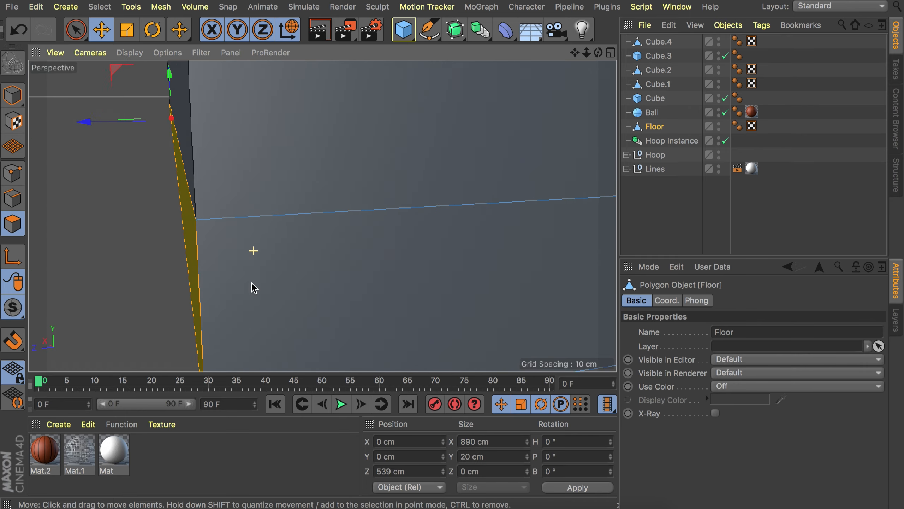
{"action": "scroll", "coordinate": [183, 203], "scroll_direction": "up", "scroll_amount": 3}
{"action": "left_click", "coordinate": [12, 95]}
{"action": "left_click", "coordinate": [100, 211]}
Loop-cut the long block with 4 evenly spaced cuts across its length, with Select Cuts enabled
{"action": "scroll", "coordinate": [329, 225], "scroll_direction": "down", "scroll_amount": 10}
{"action": "left_click_drag", "start_coordinate": [392, 217], "coordinate": [328, 223], "text": "alt"}
{"action": "scroll", "coordinate": [335, 200], "scroll_direction": "down", "scroll_amount": 5}
{"action": "left_click_drag", "start_coordinate": [341, 171], "coordinate": [326, 190], "text": "alt"}
{"action": "left_click", "coordinate": [290, 168]}
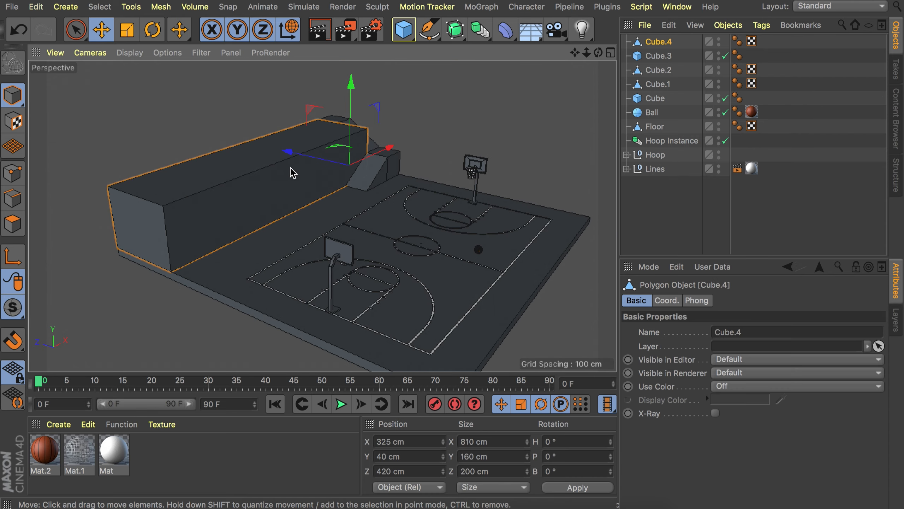
{"action": "scroll", "coordinate": [303, 165], "scroll_direction": "up", "scroll_amount": 3}
{"action": "left_click_drag", "start_coordinate": [311, 154], "coordinate": [257, 165], "text": "alt"}
{"action": "middle_click_drag", "start_coordinate": [264, 165], "coordinate": [299, 167], "text": "alt"}
{"action": "left_click", "coordinate": [13, 198]}
{"action": "left_click", "coordinate": [201, 203]}
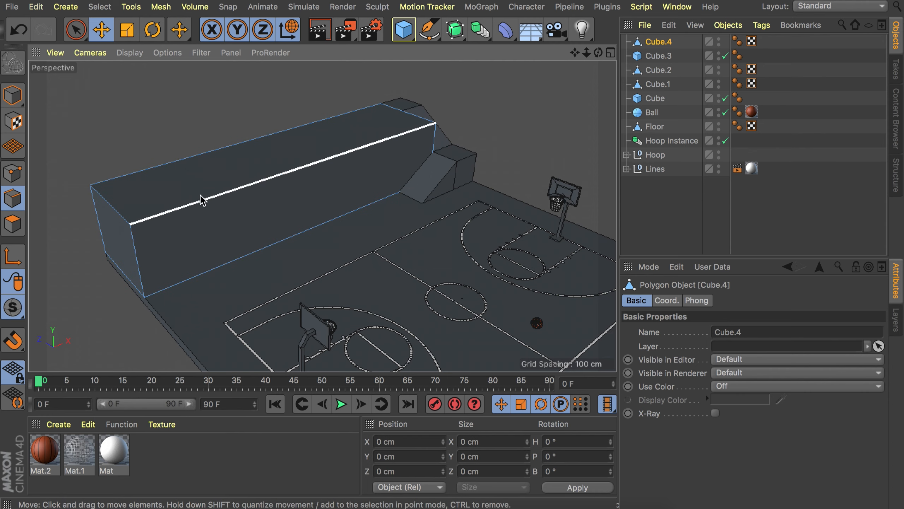
{"action": "key", "text": "k"}
{"action": "key", "text": "l"}
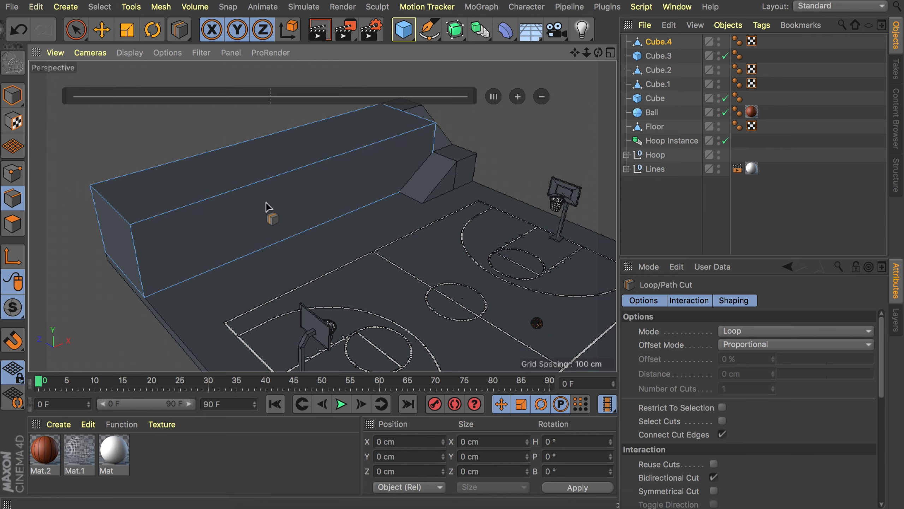
{"action": "left_click", "coordinate": [267, 178]}
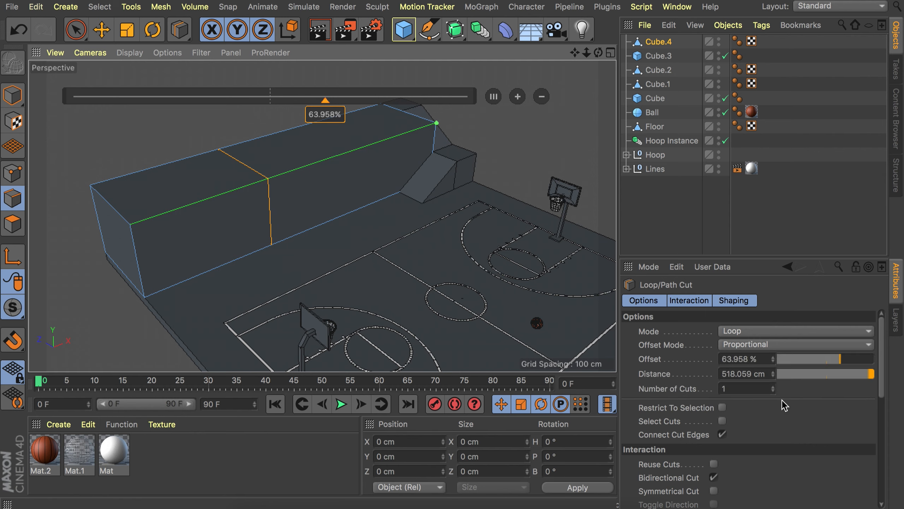
{"action": "left_click_drag", "start_coordinate": [772, 387], "coordinate": [772, 385]}
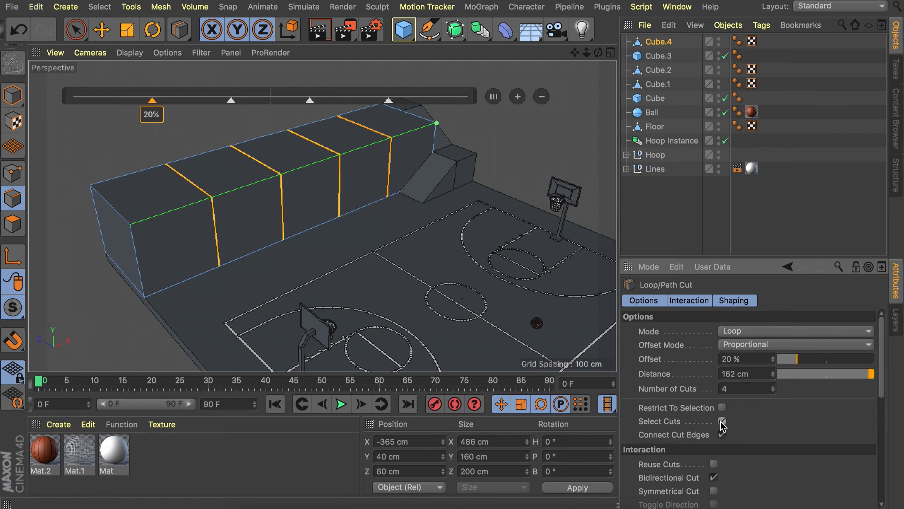
Bevel the four selected edge loops in Solid mode with a 42 cm offset
{"action": "right_click", "coordinate": [516, 176]}
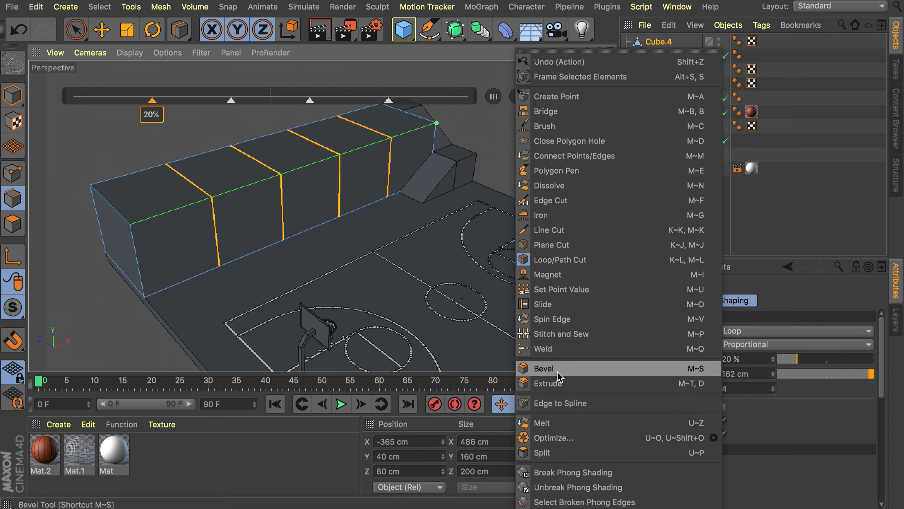
{"action": "left_click", "coordinate": [558, 370]}
{"action": "left_click", "coordinate": [709, 331]}
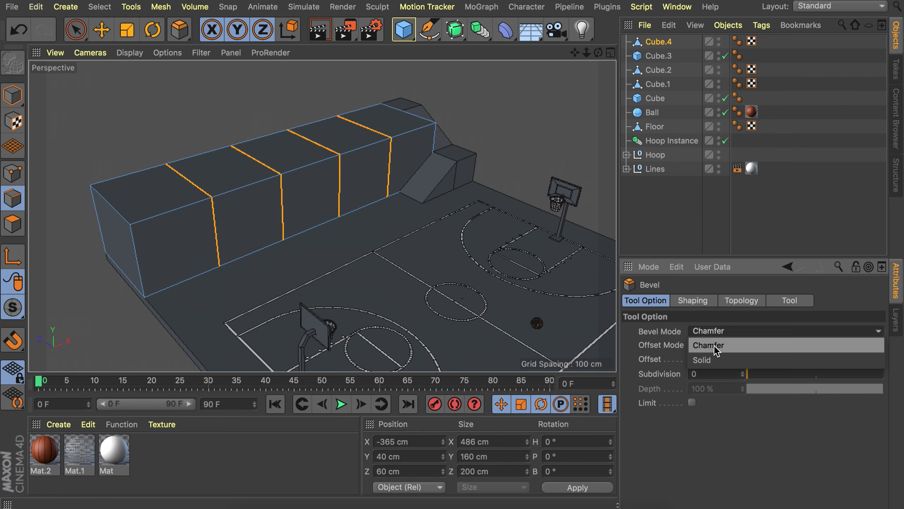
{"action": "left_click", "coordinate": [713, 357]}
{"action": "right_click_drag", "start_coordinate": [394, 168], "coordinate": [527, 70], "text": "alt"}
{"action": "right_click_drag", "start_coordinate": [459, 153], "coordinate": [441, 196], "text": "alt"}
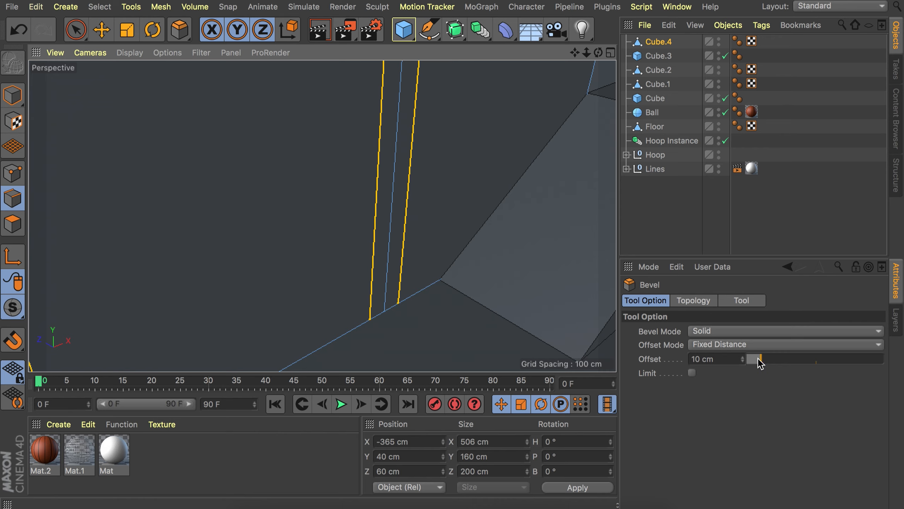
{"action": "left_click_drag", "start_coordinate": [745, 359], "coordinate": [778, 360]}
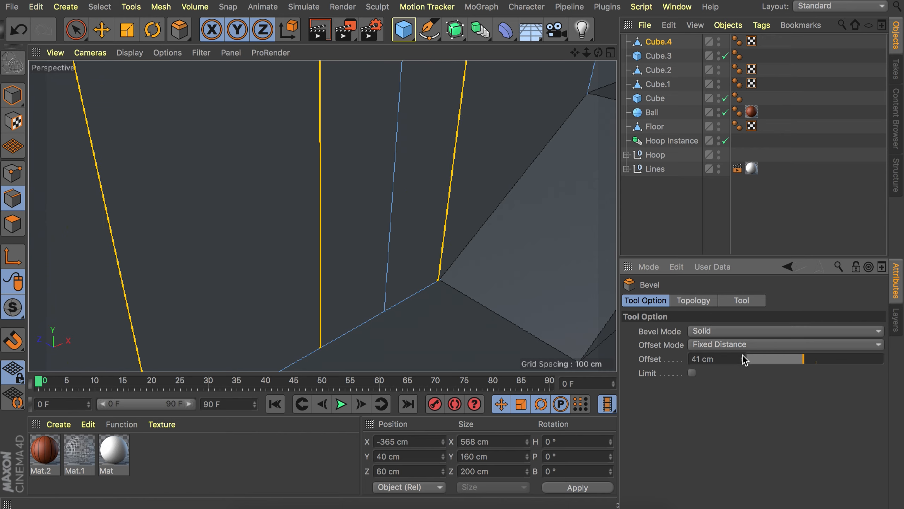
{"action": "right_click_drag", "start_coordinate": [432, 297], "coordinate": [454, 242], "text": "alt"}
{"action": "left_click_drag", "start_coordinate": [431, 239], "coordinate": [305, 250], "text": "alt"}
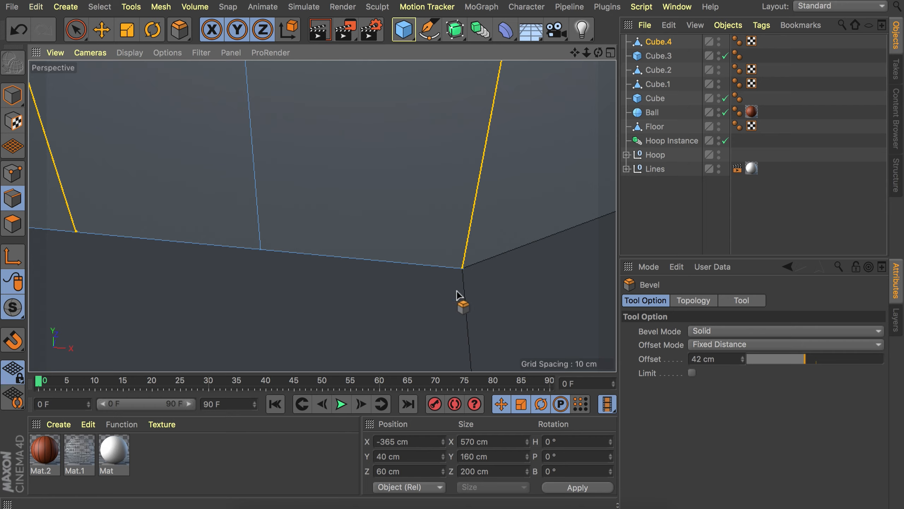
{"action": "right_click_drag", "start_coordinate": [415, 225], "coordinate": [333, 363], "text": "alt"}
Select the five alternating front faces between the beveled loops and move them outward to Z -48 cm
{"action": "left_click", "coordinate": [14, 223]}
{"action": "middle_click_drag", "start_coordinate": [207, 189], "coordinate": [301, 216], "text": "alt"}
{"action": "left_click_drag", "start_coordinate": [301, 216], "coordinate": [424, 218], "text": "alt"}
{"action": "key", "text": "e"}
{"action": "left_click", "coordinate": [164, 223]}
{"action": "left_click", "coordinate": [284, 205], "text": "shift"}
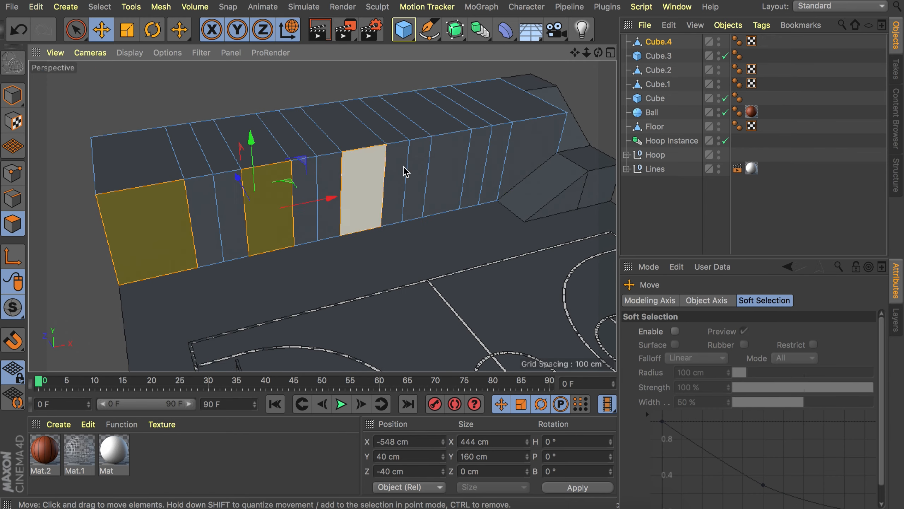
{"action": "left_click", "coordinate": [365, 178], "text": "shift"}
{"action": "left_click", "coordinate": [447, 169], "text": "shift"}
{"action": "left_click", "coordinate": [511, 168], "text": "shift"}
{"action": "left_click_drag", "start_coordinate": [339, 159], "coordinate": [333, 162]}
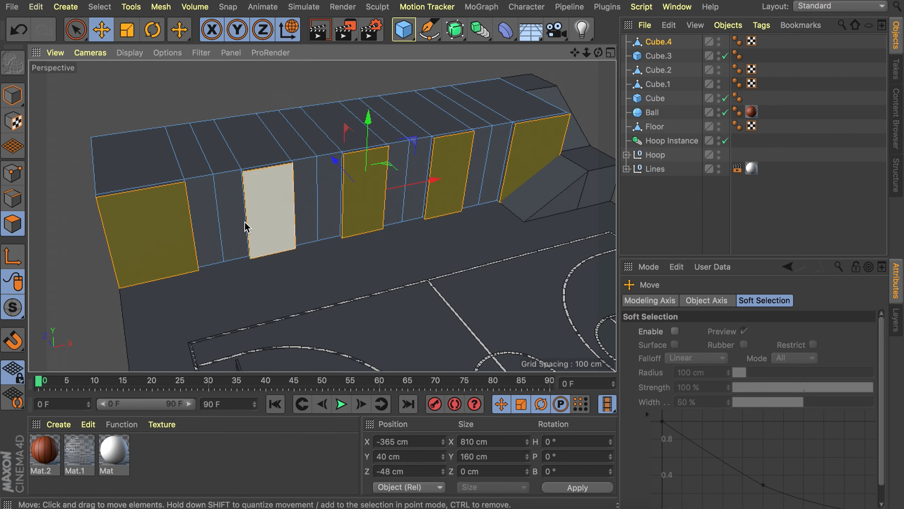
Select all back faces of the long block, move them to Z 152 cm, and return to model mode
{"action": "left_click", "coordinate": [9, 95]}
{"action": "left_click_drag", "start_coordinate": [475, 135], "coordinate": [495, 141]}
{"action": "scroll", "coordinate": [493, 144], "scroll_direction": "up", "scroll_amount": 5}
{"action": "left_click_drag", "start_coordinate": [390, 190], "coordinate": [34, 161], "text": "alt"}
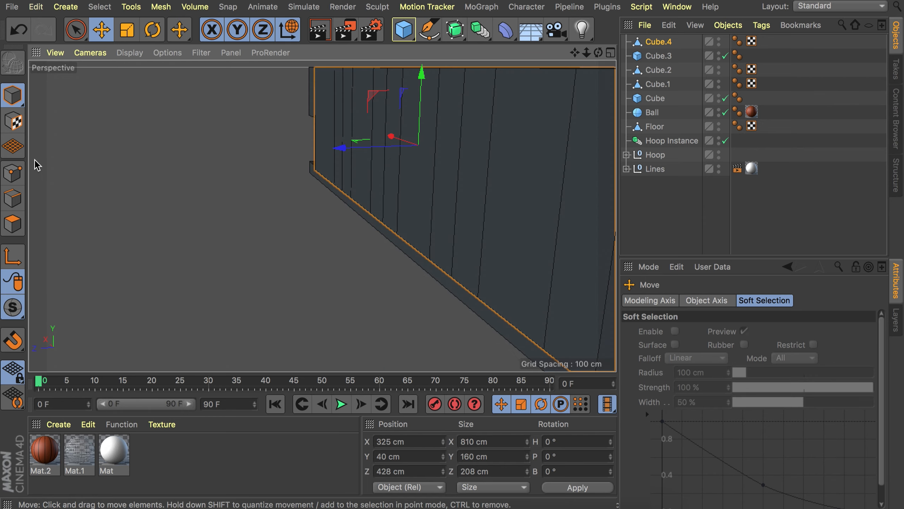
{"action": "left_click", "coordinate": [14, 224]}
{"action": "left_click", "coordinate": [76, 30]}
{"action": "right_click", "coordinate": [317, 114]}
{"action": "left_click", "coordinate": [207, 139]}
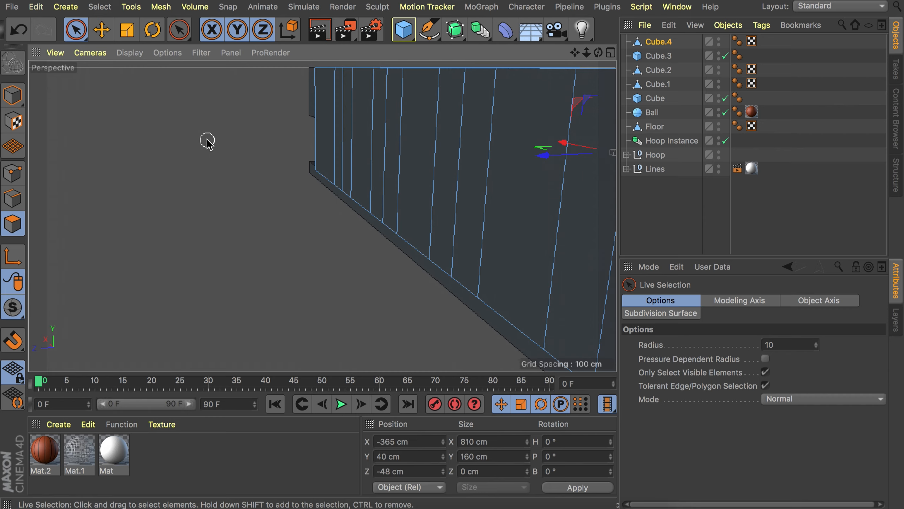
{"action": "scroll", "coordinate": [302, 129], "scroll_direction": "down", "scroll_amount": 5}
{"action": "left_click_drag", "start_coordinate": [313, 143], "coordinate": [496, 198]}
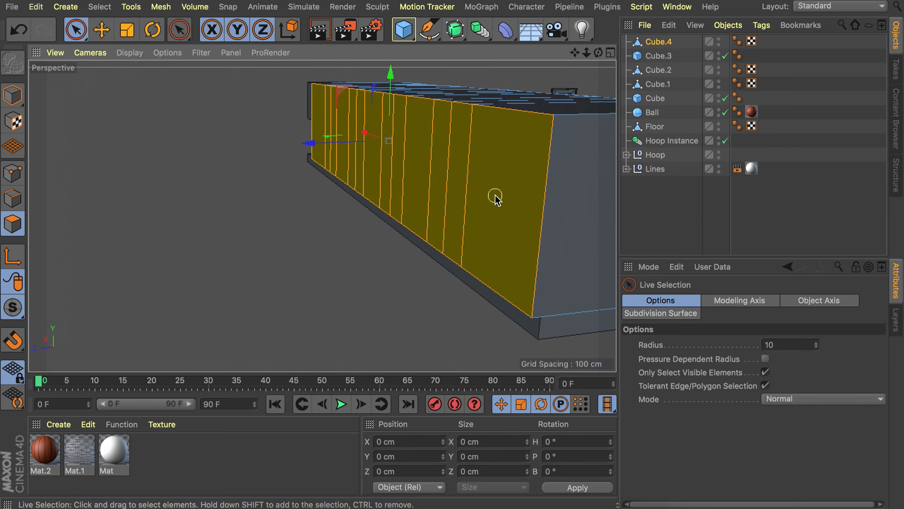
{"action": "scroll", "coordinate": [359, 165], "scroll_direction": "up", "scroll_amount": 5}
{"action": "left_click_drag", "start_coordinate": [310, 134], "coordinate": [320, 135]}
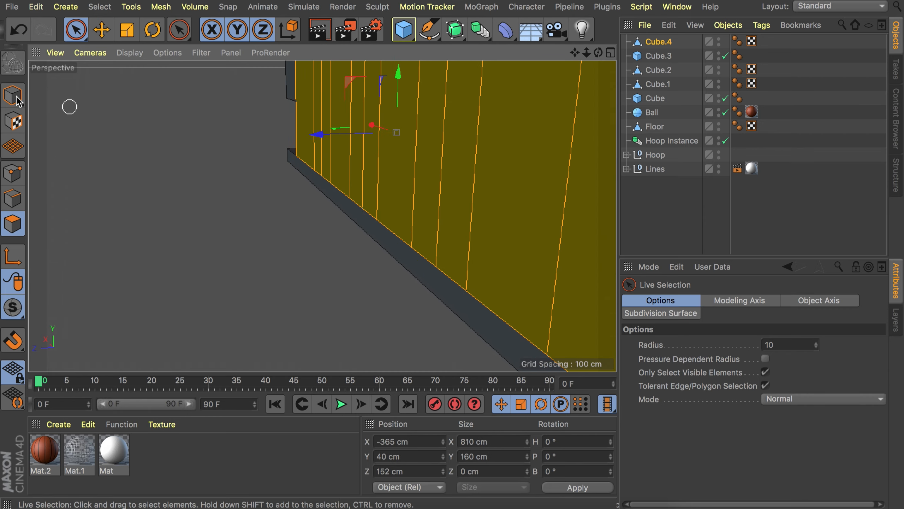
{"action": "left_click", "coordinate": [13, 96]}
{"action": "key", "text": "e"}
Make the low corner block editable and move its back face about 199 cm outward to meet the long block's back plane
{"action": "left_click_drag", "start_coordinate": [200, 129], "coordinate": [440, 134], "text": "alt"}
{"action": "scroll", "coordinate": [440, 134], "scroll_direction": "down", "scroll_amount": 10}
{"action": "left_click_drag", "start_coordinate": [302, 145], "coordinate": [338, 114], "text": "alt"}
{"action": "scroll", "coordinate": [301, 114], "scroll_direction": "up", "scroll_amount": 4}
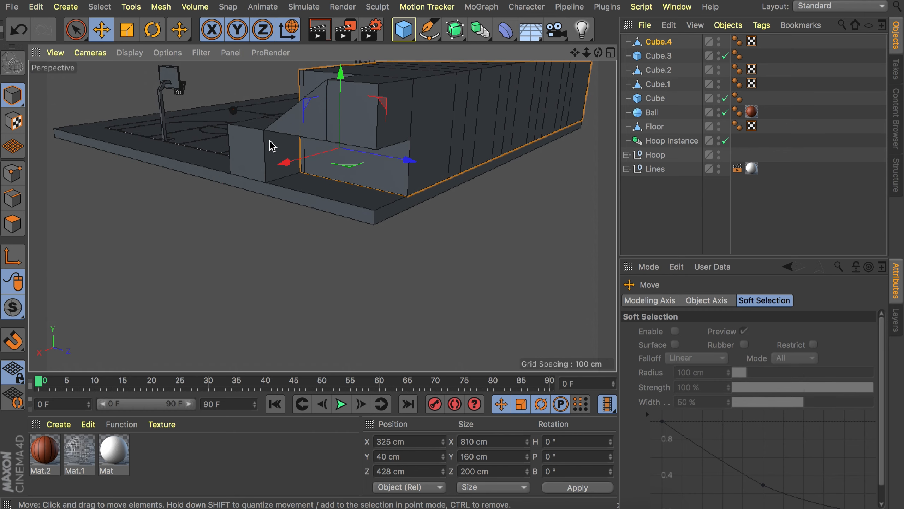
{"action": "left_click", "coordinate": [269, 141]}
{"action": "key", "text": "c"}
{"action": "left_click", "coordinate": [12, 224]}
{"action": "left_click", "coordinate": [285, 156]}
{"action": "left_click_drag", "start_coordinate": [346, 165], "coordinate": [447, 182]}
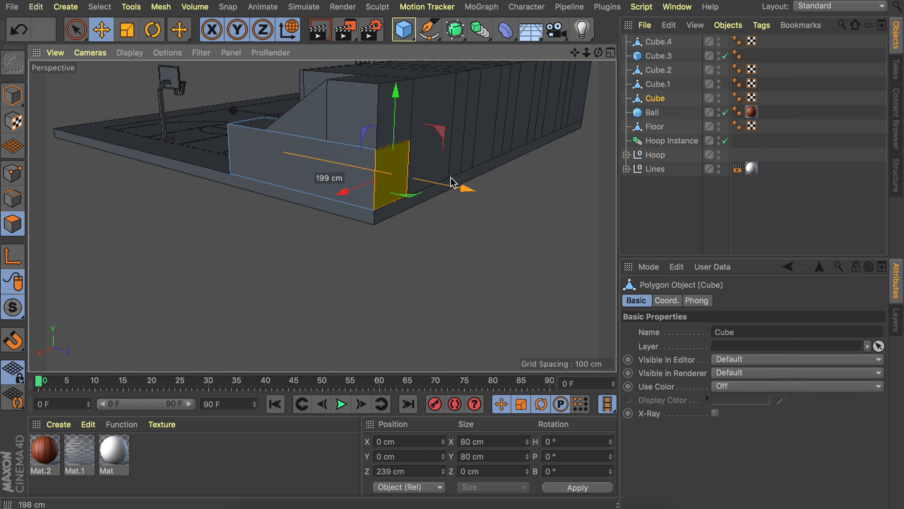
{"action": "scroll", "coordinate": [380, 158], "scroll_direction": "up", "scroll_amount": 10}
{"action": "left_click_drag", "start_coordinate": [499, 236], "coordinate": [502, 237]}
{"action": "scroll", "coordinate": [390, 189], "scroll_direction": "down", "scroll_amount": 10}
{"action": "left_click", "coordinate": [13, 96]}
{"action": "left_click", "coordinate": [114, 125]}
Add a cube measuring 4 cm in X, 4 cm in Y and 80 cm in Z
{"action": "left_click_drag", "start_coordinate": [398, 152], "coordinate": [598, 163], "text": "alt"}
{"action": "scroll", "coordinate": [256, 198], "scroll_direction": "down", "scroll_amount": 10}
{"action": "left_click_drag", "start_coordinate": [323, 216], "coordinate": [383, 133], "text": "alt"}
{"action": "scroll", "coordinate": [317, 184], "scroll_direction": "down", "scroll_amount": 8}
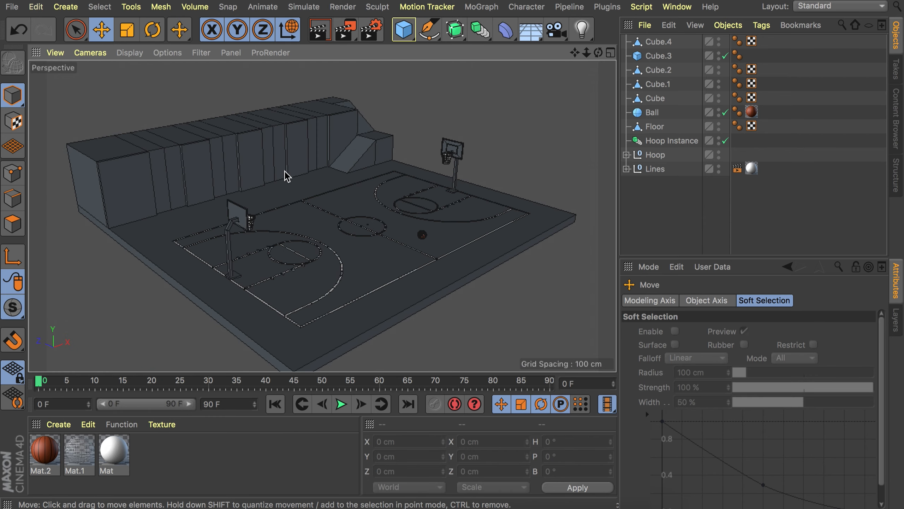
{"action": "left_click_drag", "start_coordinate": [284, 171], "coordinate": [309, 161], "text": "alt"}
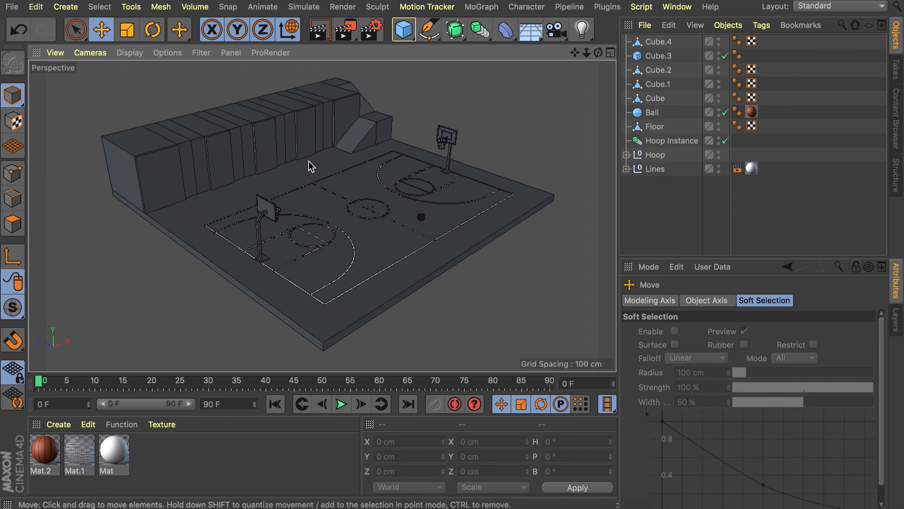
{"action": "left_click", "coordinate": [404, 30]}
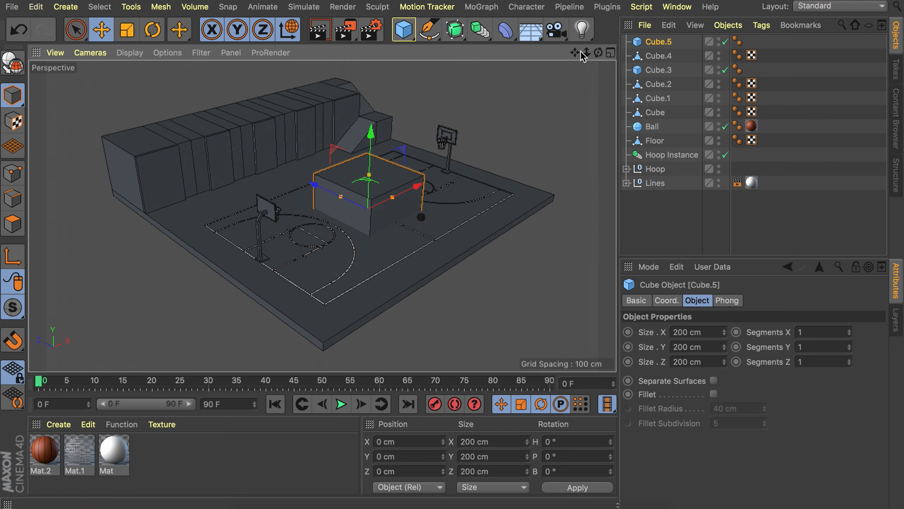
{"action": "double_click", "coordinate": [693, 330]}
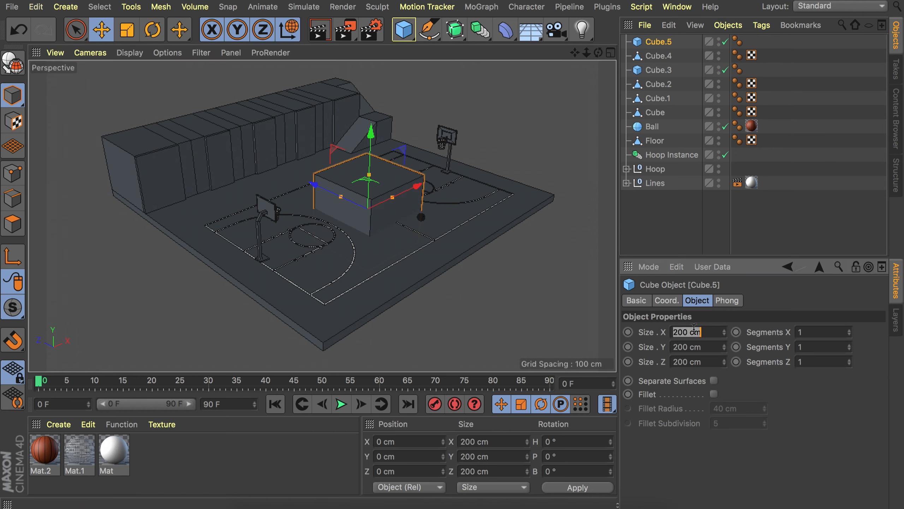
{"action": "left_click_drag", "start_coordinate": [341, 198], "coordinate": [342, 198]}
{"action": "double_click", "coordinate": [683, 363]}
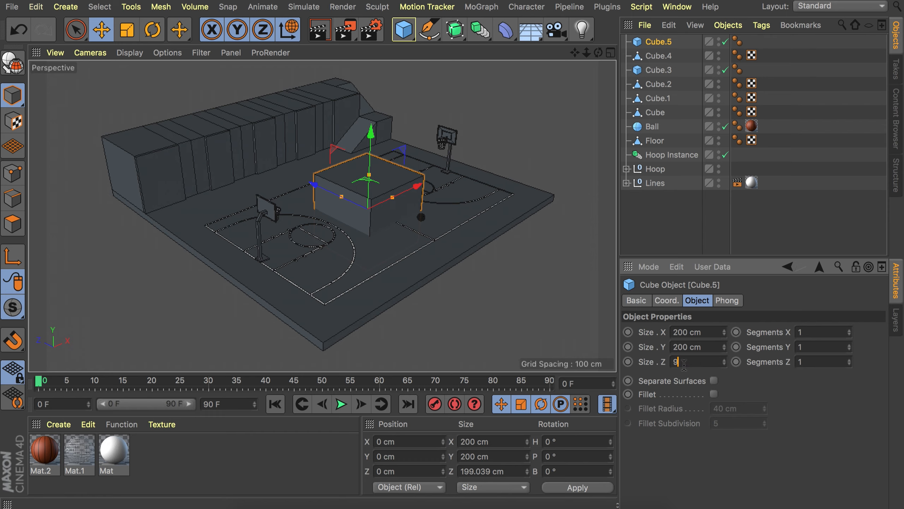
{"action": "key", "text": "Return"}
{"action": "type", "text": "4"}
{"action": "key", "text": "Return"}
{"action": "double_click", "coordinate": [690, 347]}
{"action": "type", "text": "4"}
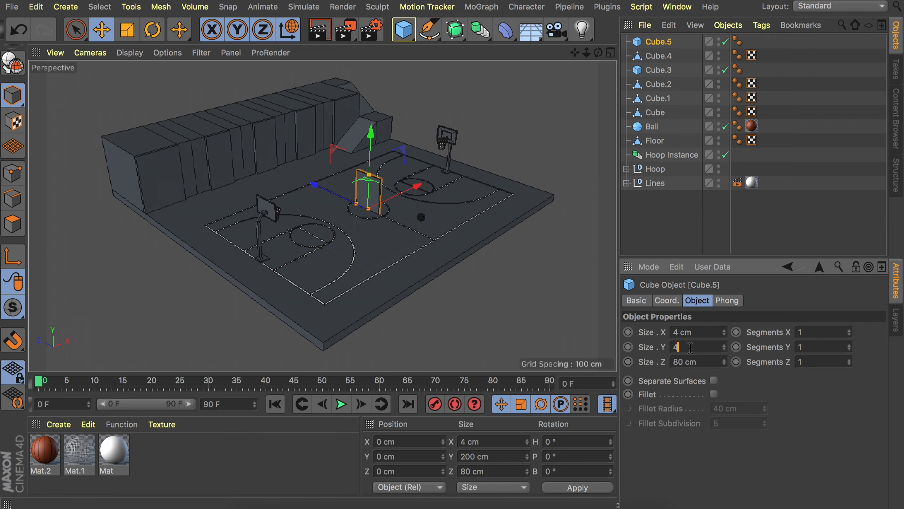
{"action": "key", "text": "Return"}
Put the cube, resized to 8 cm in X and Y, into a linear Cloner stepping 8 cm in X and Y
{"action": "left_click", "coordinate": [481, 7]}
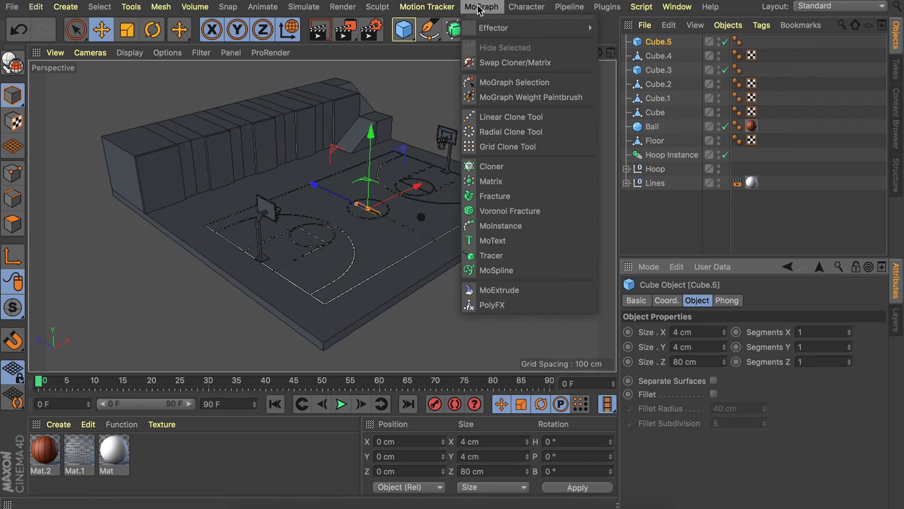
{"action": "left_click", "coordinate": [479, 169], "text": "alt"}
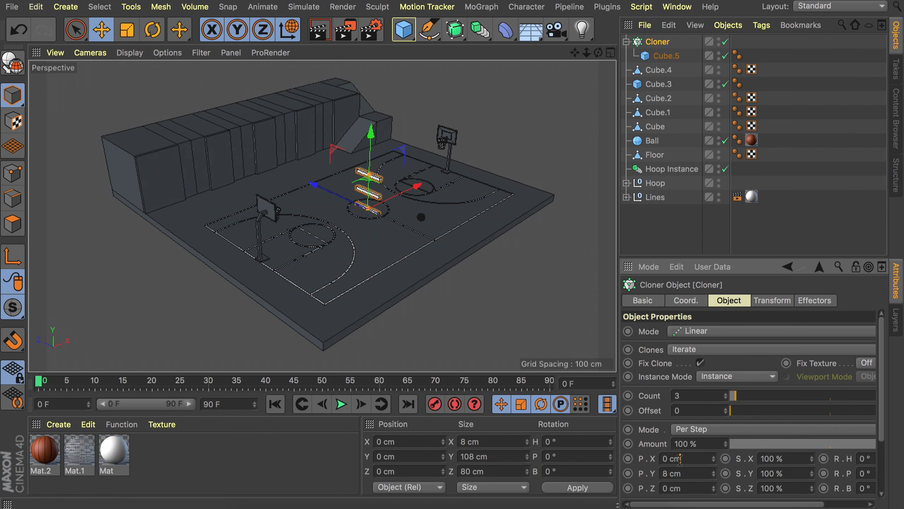
Move the Cloner to the foot of the lower ramp at X 249, Y 4, Z 340 cm and set its count to 11
{"action": "scroll", "coordinate": [364, 204], "scroll_direction": "up", "scroll_amount": 5}
{"action": "left_click_drag", "start_coordinate": [365, 184], "coordinate": [302, 77]}
{"action": "scroll", "coordinate": [302, 77], "scroll_direction": "up", "scroll_amount": 8}
{"action": "left_click_drag", "start_coordinate": [296, 243], "coordinate": [267, 222], "text": "alt"}
{"action": "left_click_drag", "start_coordinate": [349, 234], "coordinate": [358, 237]}
{"action": "left_click_drag", "start_coordinate": [280, 210], "coordinate": [279, 197]}
{"action": "left_click_drag", "start_coordinate": [321, 234], "coordinate": [324, 217], "text": "alt"}
{"action": "left_click_drag", "start_coordinate": [735, 396], "coordinate": [752, 396]}
In the front view, set the Cloner's Y step to 5 cm and its count to 15 to follow the ramp slope
{"action": "middle_click_drag", "start_coordinate": [462, 159], "coordinate": [359, 284], "text": "alt"}
{"action": "left_click_drag", "start_coordinate": [436, 165], "coordinate": [495, 162], "text": "alt"}
{"action": "middle_click", "coordinate": [495, 162]}
{"action": "middle_click", "coordinate": [407, 307]}
{"action": "scroll", "coordinate": [395, 231], "scroll_direction": "down", "scroll_amount": 15}
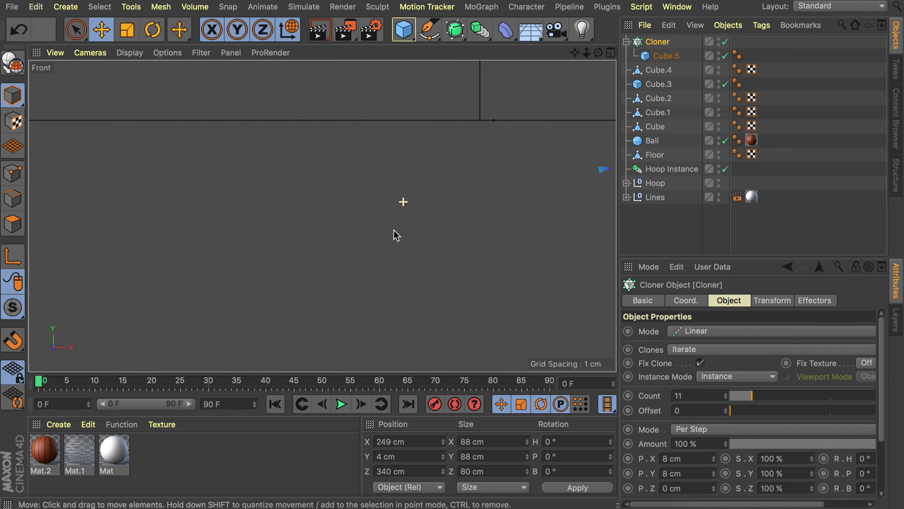
{"action": "scroll", "coordinate": [426, 200], "scroll_direction": "up", "scroll_amount": 8}
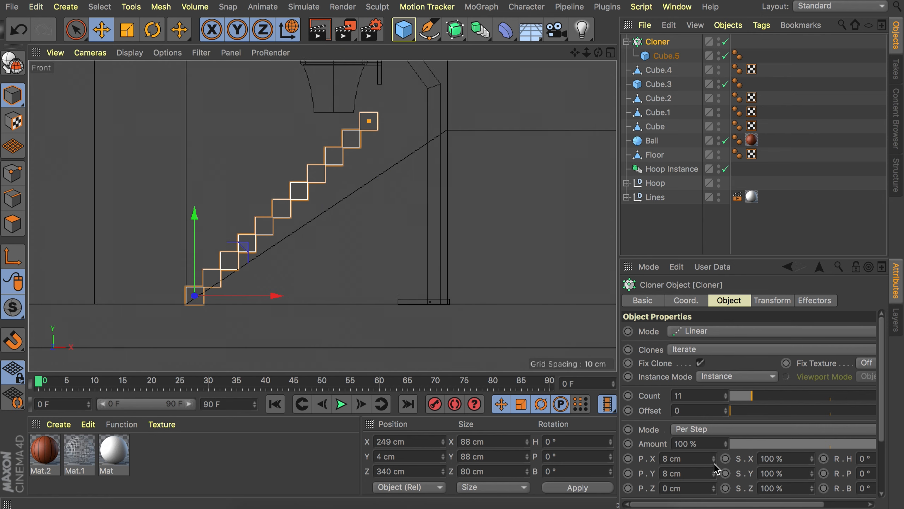
{"action": "left_click", "coordinate": [713, 476]}
{"action": "left_click", "coordinate": [714, 475]}
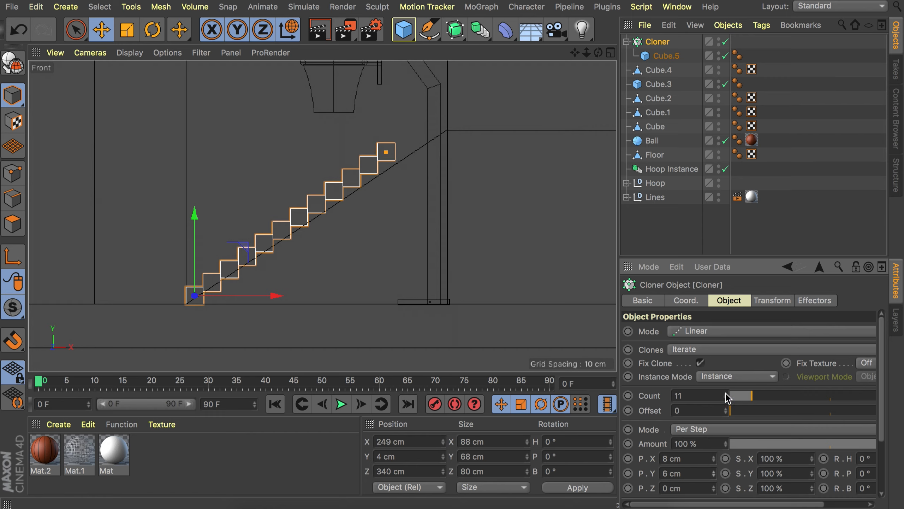
{"action": "left_click", "coordinate": [713, 476]}
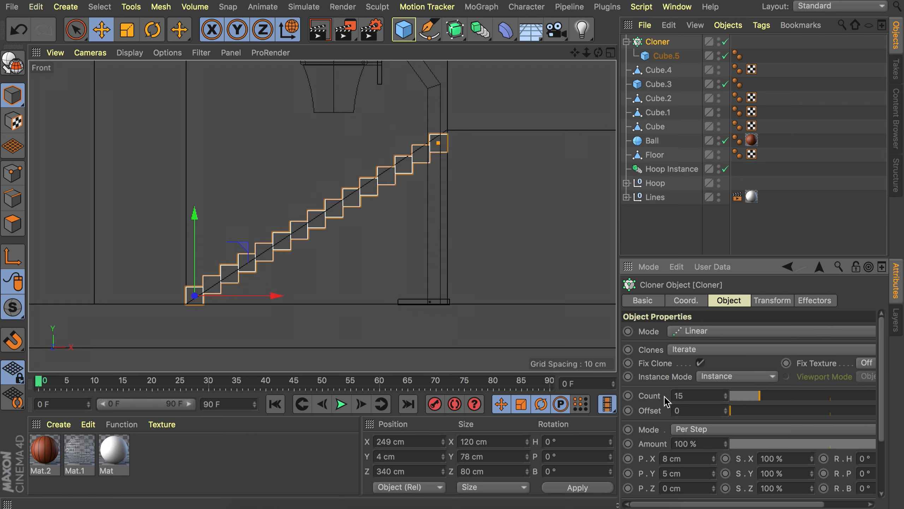
Pull the last clone's handle to the ramp's upper corner and set the Cloner's X step to 8 cm
{"action": "left_click_drag", "start_coordinate": [439, 144], "coordinate": [439, 136]}
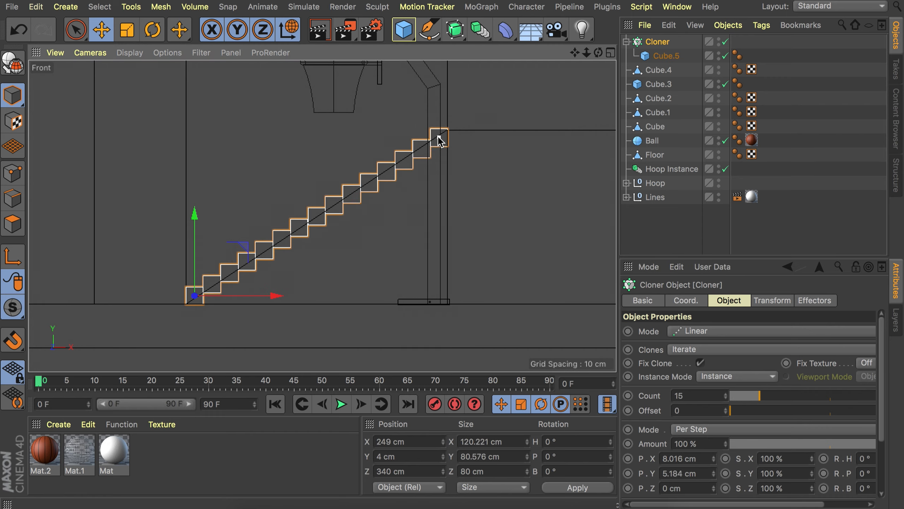
{"action": "scroll", "coordinate": [441, 138], "scroll_direction": "up", "scroll_amount": 10}
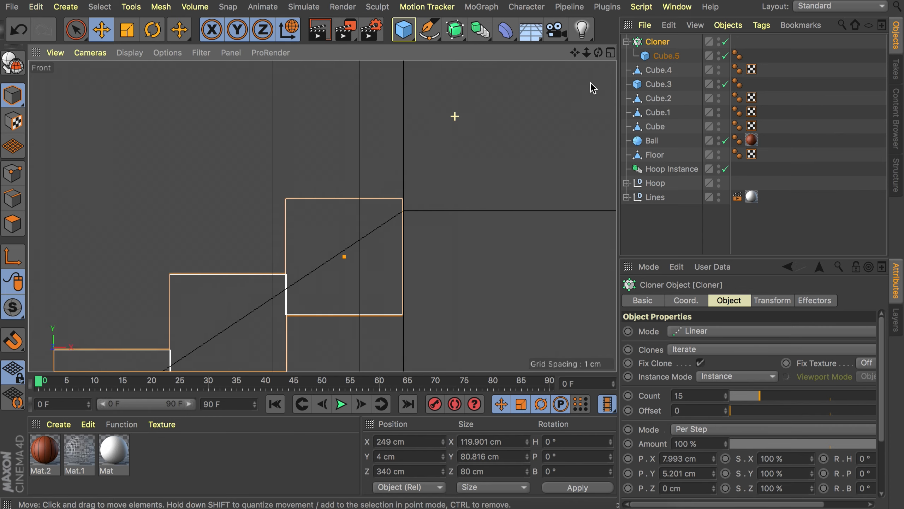
{"action": "scroll", "coordinate": [377, 235], "scroll_direction": "up", "scroll_amount": 2}
{"action": "scroll", "coordinate": [377, 235], "scroll_direction": "up", "scroll_amount": 1}
{"action": "left_click_drag", "start_coordinate": [335, 263], "coordinate": [334, 283]}
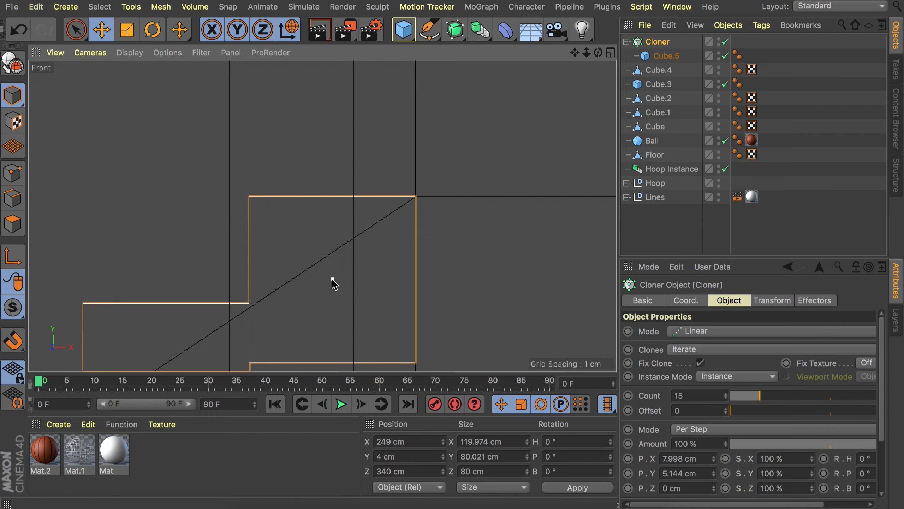
{"action": "left_click", "coordinate": [675, 459]}
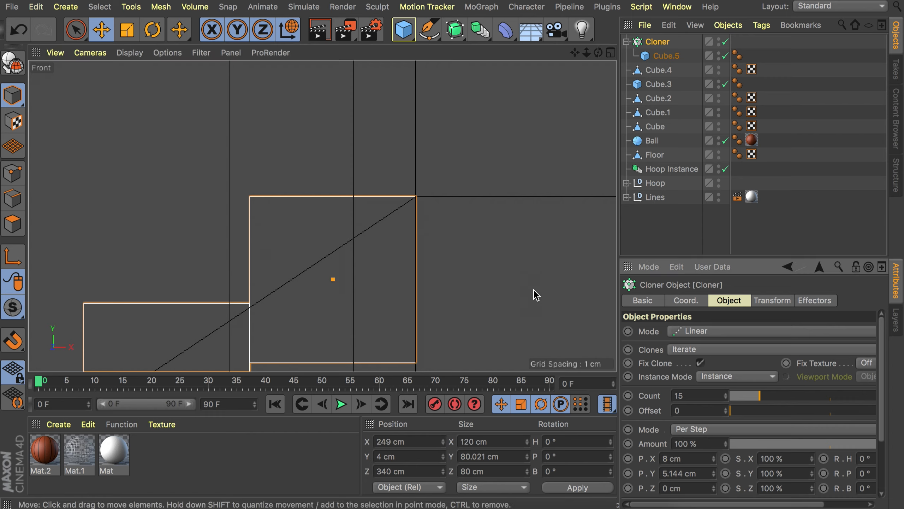
Refine the Cloner's Y step to 5.143 cm so the last stair is flush with the ramp top, and deselect it
{"action": "scroll", "coordinate": [505, 156], "scroll_direction": "up", "scroll_amount": 4}
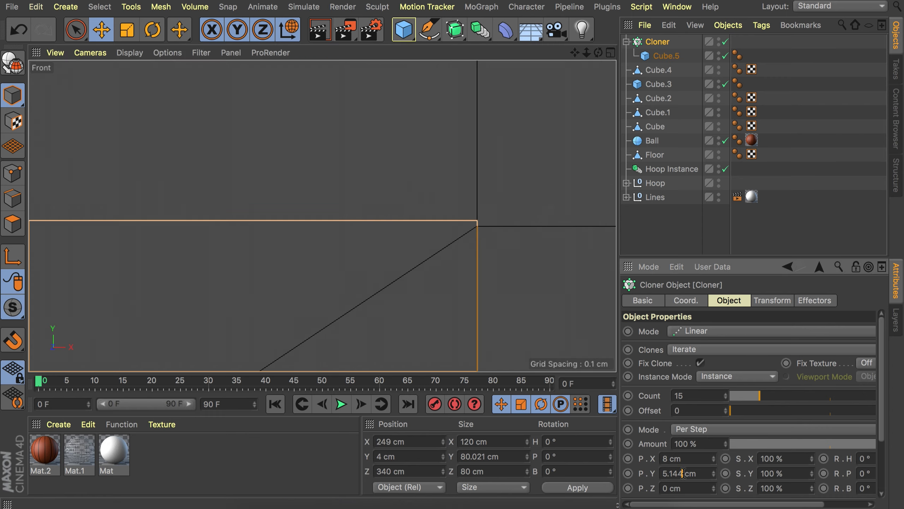
{"action": "key", "text": "super+z"}
{"action": "key", "text": "BackSpace"}
{"action": "key", "text": "Return"}
{"action": "type", "text": "2"}
{"action": "key", "text": "Return"}
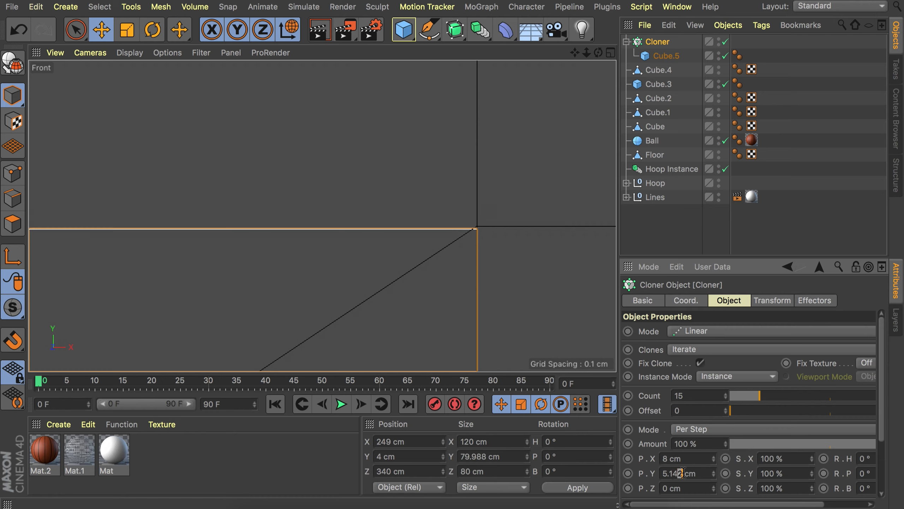
{"action": "key", "text": "BackSpace"}
{"action": "type", "text": "3"}
{"action": "key", "text": "Return"}
{"action": "left_click", "coordinate": [632, 224]}
Return to the perspective view, duplicate the stair Cloner and rotate the copy to match the upper ramp's direction
{"action": "scroll", "coordinate": [339, 234], "scroll_direction": "down", "scroll_amount": 5}
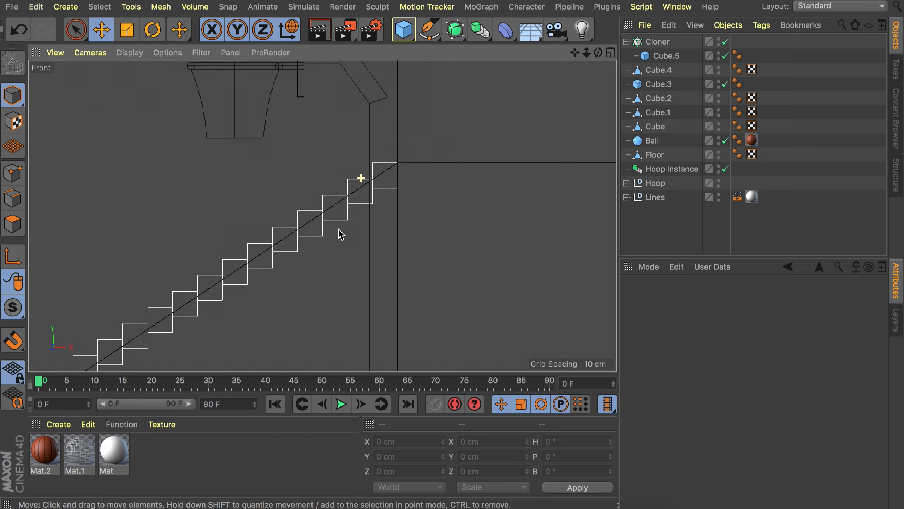
{"action": "key", "text": "F1"}
{"action": "scroll", "coordinate": [447, 235], "scroll_direction": "down", "scroll_amount": 10}
{"action": "scroll", "coordinate": [278, 255], "scroll_direction": "up", "scroll_amount": 8}
{"action": "left_click", "coordinate": [417, 227]}
{"action": "left_click_drag", "start_coordinate": [416, 231], "coordinate": [436, 328], "text": "alt"}
{"action": "key", "text": "r"}
{"action": "left_click_drag", "start_coordinate": [370, 356], "coordinate": [417, 334]}
Move the copied stairs onto the upper ramp and extend them up to the top of the block
{"action": "key", "text": "e"}
{"action": "left_click_drag", "start_coordinate": [398, 277], "coordinate": [403, 218]}
{"action": "left_click_drag", "start_coordinate": [416, 246], "coordinate": [333, 265], "text": "alt"}
{"action": "left_click_drag", "start_coordinate": [420, 263], "coordinate": [474, 256]}
{"action": "scroll", "coordinate": [434, 281], "scroll_direction": "up", "scroll_amount": 8}
{"action": "left_click_drag", "start_coordinate": [413, 214], "coordinate": [516, 248]}
{"action": "scroll", "coordinate": [386, 239], "scroll_direction": "down", "scroll_amount": 10}
{"action": "left_click", "coordinate": [783, 243]}
Change the Instance Mode of both stair Cloners together, and collapse their hierarchies
{"action": "left_click_drag", "start_coordinate": [343, 243], "coordinate": [512, 258], "text": "alt"}
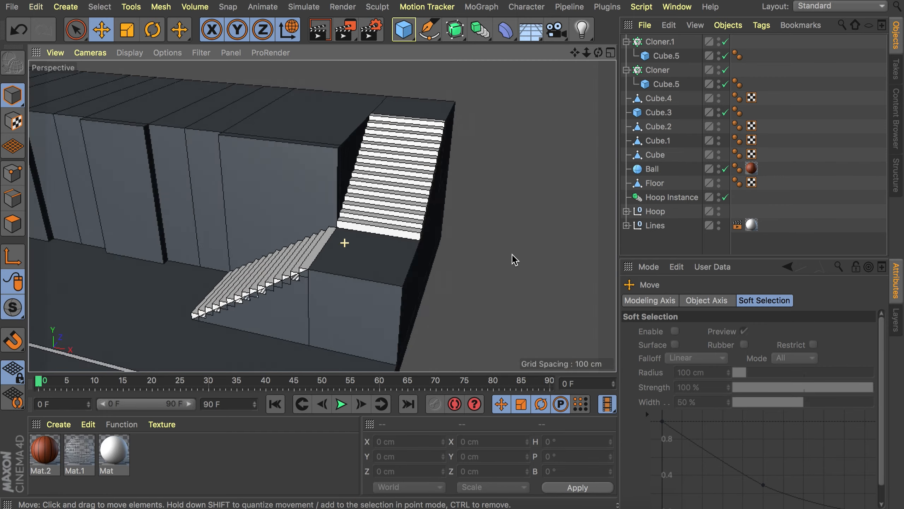
{"action": "scroll", "coordinate": [356, 228], "scroll_direction": "down", "scroll_amount": 6}
{"action": "left_click_drag", "start_coordinate": [323, 216], "coordinate": [349, 249], "text": "alt"}
{"action": "scroll", "coordinate": [349, 249], "scroll_direction": "down", "scroll_amount": 3}
{"action": "left_click", "coordinate": [659, 42]}
{"action": "left_click", "coordinate": [658, 71], "text": "ctrl"}
{"action": "left_click", "coordinate": [737, 376]}
{"action": "left_click", "coordinate": [732, 406]}
{"action": "left_click", "coordinate": [676, 244]}
{"action": "left_click", "coordinate": [627, 70]}
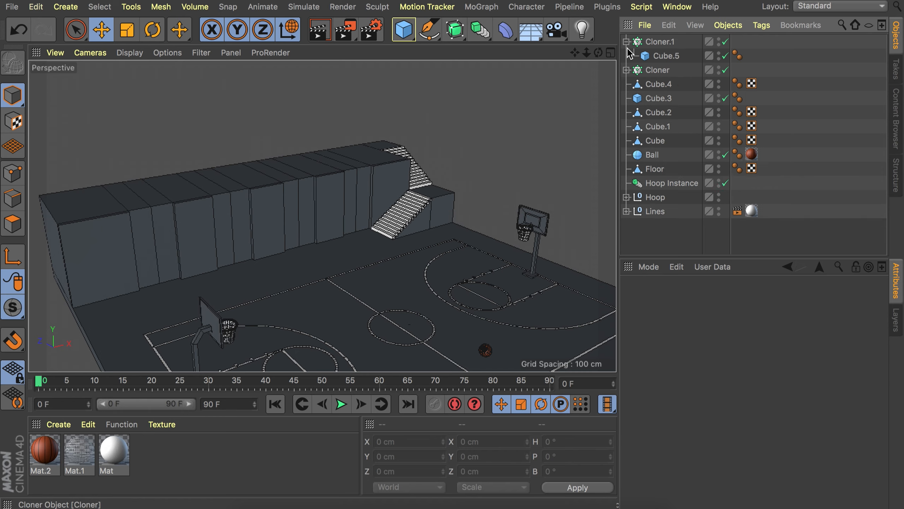
{"action": "left_click", "coordinate": [626, 42]}
Select both stair Cloners with their ramps and supporting blocks, group them, and name the group Stairs
{"action": "left_click_drag", "start_coordinate": [417, 214], "coordinate": [420, 225]}
{"action": "scroll", "coordinate": [420, 228], "scroll_direction": "up", "scroll_amount": 8}
{"action": "left_click", "coordinate": [427, 214], "text": "shift"}
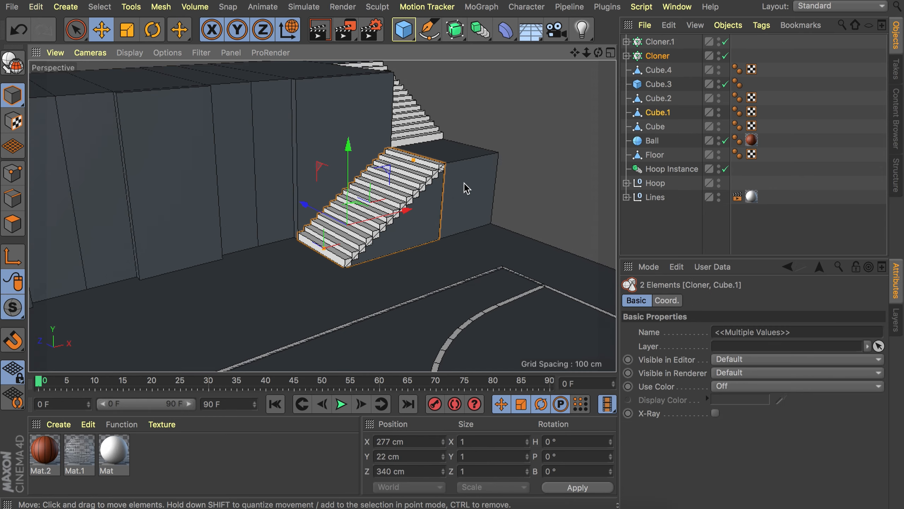
{"action": "left_click", "coordinate": [464, 184], "text": "shift"}
{"action": "left_click", "coordinate": [421, 96], "text": "shift"}
{"action": "left_click_drag", "start_coordinate": [424, 107], "coordinate": [287, 115], "text": "alt"}
{"action": "left_click", "coordinate": [440, 120], "text": "shift"}
{"action": "left_click", "coordinate": [466, 93], "text": "shift"}
{"action": "key", "text": "alt+g"}
{"action": "double_click", "coordinate": [656, 42]}
{"action": "type", "text": "Stairs"}
{"action": "key", "text": "Return"}
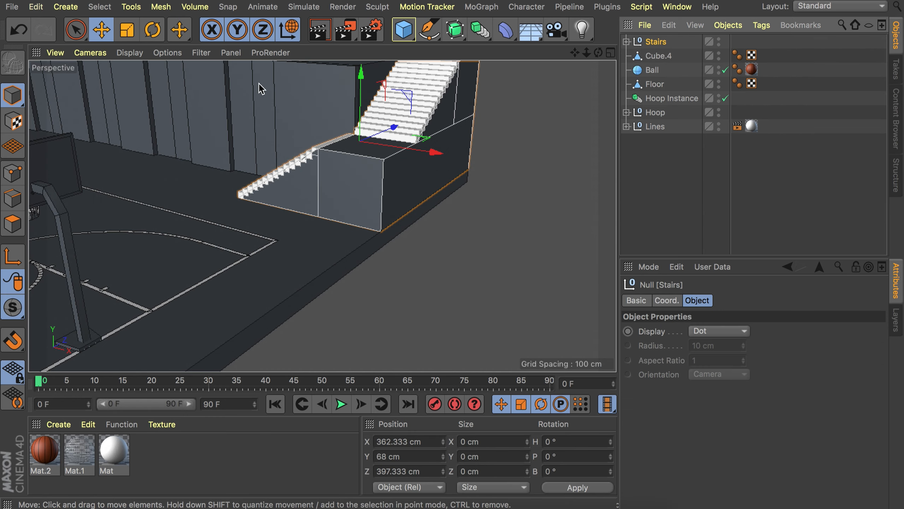
Rename the long paneled block as Wall Left and deselect it
{"action": "left_click", "coordinate": [260, 87]}
{"action": "double_click", "coordinate": [666, 56]}
{"action": "type", "text": "Wall Left"}
{"action": "key", "text": "Return"}
{"action": "left_click", "coordinate": [725, 188]}
{"action": "left_click_drag", "start_coordinate": [299, 152], "coordinate": [454, 163], "text": "alt"}
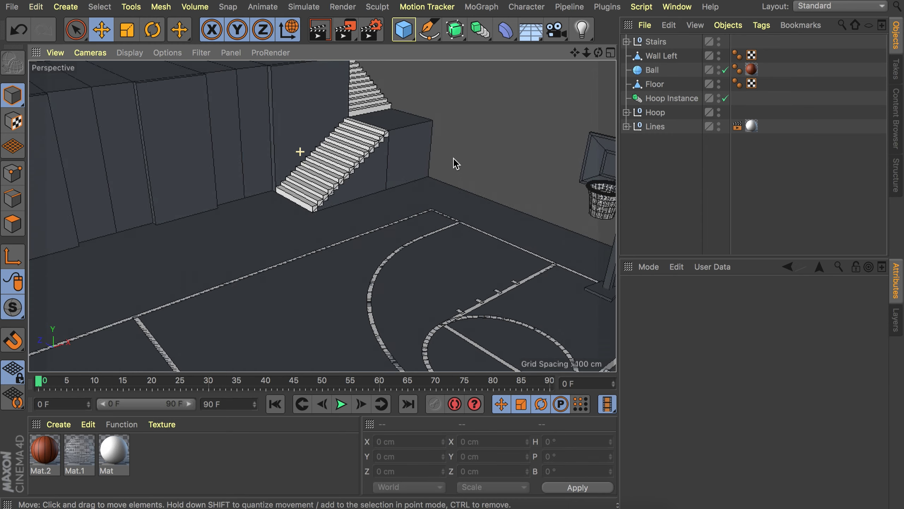
Center the axis of the Wall Left object on its geometry using the Center Axis to command
{"action": "scroll", "coordinate": [420, 167], "scroll_direction": "down", "scroll_amount": 8}
{"action": "left_click", "coordinate": [270, 134]}
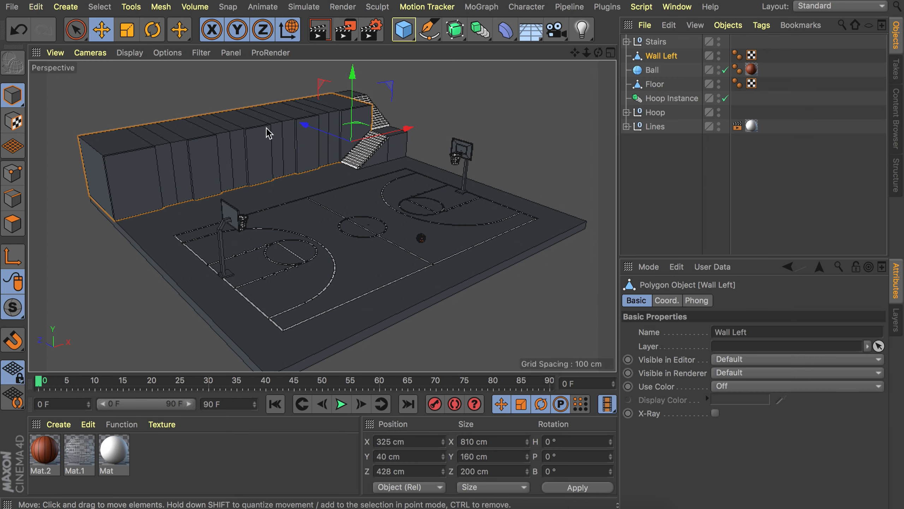
{"action": "key", "text": "shift+c"}
{"action": "type", "text": "center axis"}
{"action": "key", "text": "Return"}
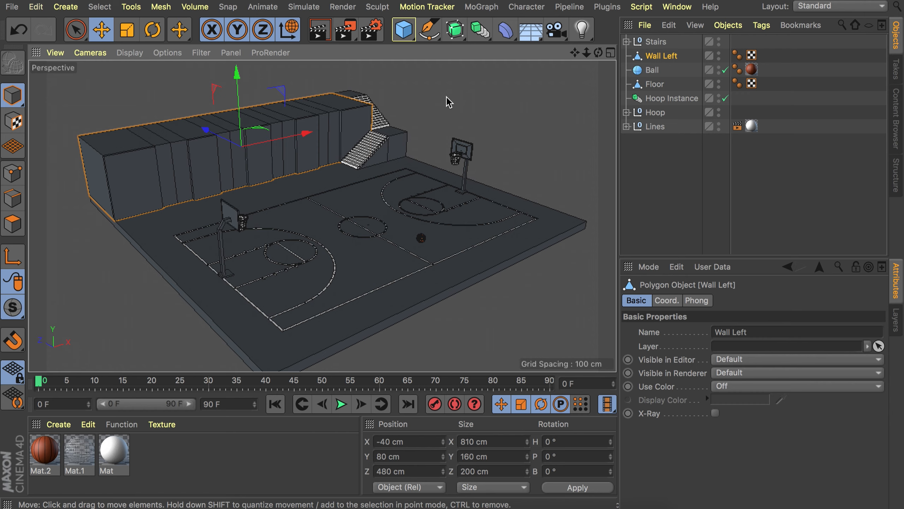
{"action": "key", "text": "shift+c"}
{"action": "type", "text": "center"}
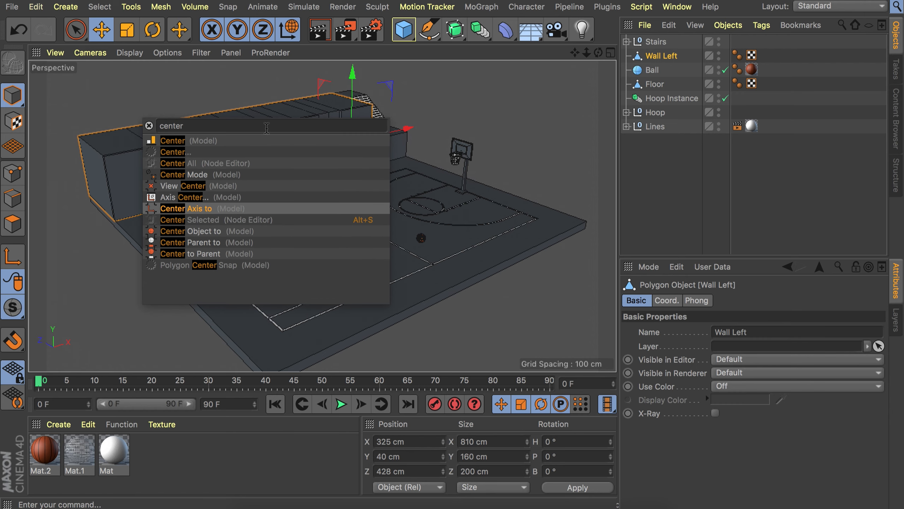
{"action": "type", "text": " axis"}
{"action": "key", "text": "Return"}
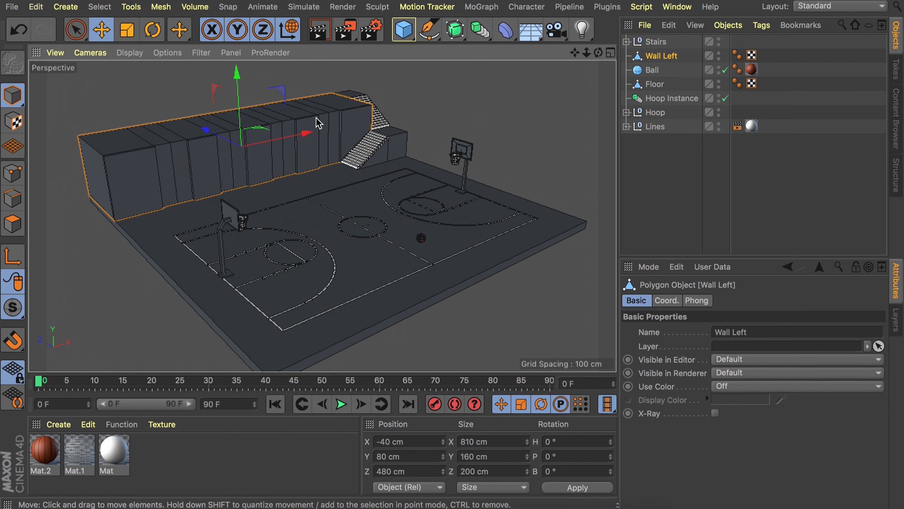
Add a Rectangle spline at the wall's center, move it forward to Z 400 cm, and keep it selected
{"action": "left_click_drag", "start_coordinate": [428, 32], "coordinate": [527, 107], "text": "ctrl"}
{"action": "right_click_drag", "start_coordinate": [208, 125], "coordinate": [241, 121], "text": "alt"}
{"action": "left_click_drag", "start_coordinate": [242, 127], "coordinate": [355, 154], "text": "alt"}
{"action": "left_click_drag", "start_coordinate": [184, 141], "coordinate": [231, 148]}
{"action": "left_click_drag", "start_coordinate": [228, 174], "coordinate": [143, 133], "text": "alt"}
{"action": "left_click", "coordinate": [665, 72]}
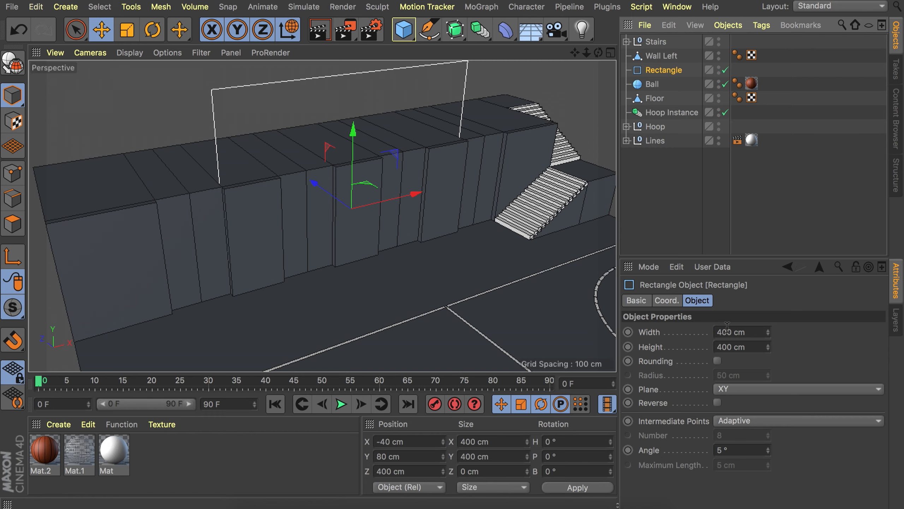
Set the Rectangle to 780 by 60 cm, raise it to Y 170 cm and enable rounding with a 5 cm radius
{"action": "left_click", "coordinate": [727, 328]}
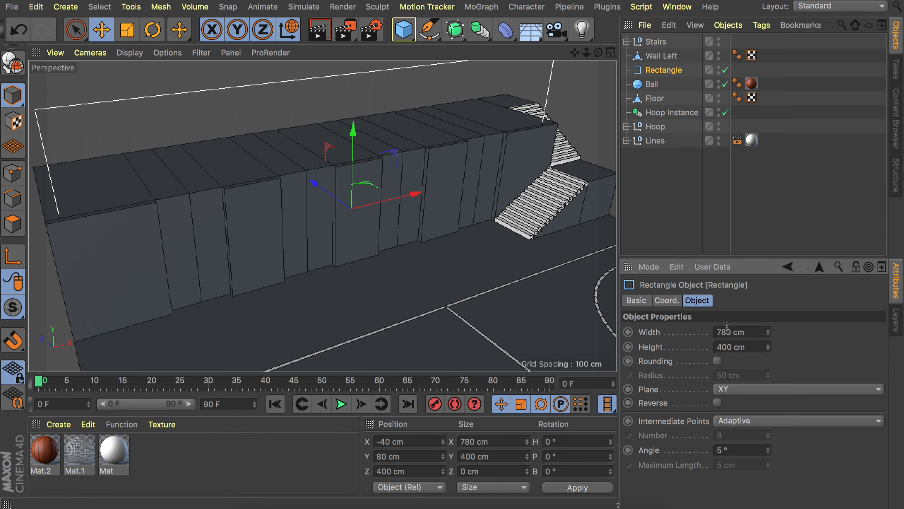
{"action": "type", "text": "60"}
{"action": "key", "text": "Return"}
{"action": "left_click_drag", "start_coordinate": [352, 157], "coordinate": [344, 100]}
{"action": "left_click", "coordinate": [717, 361]}
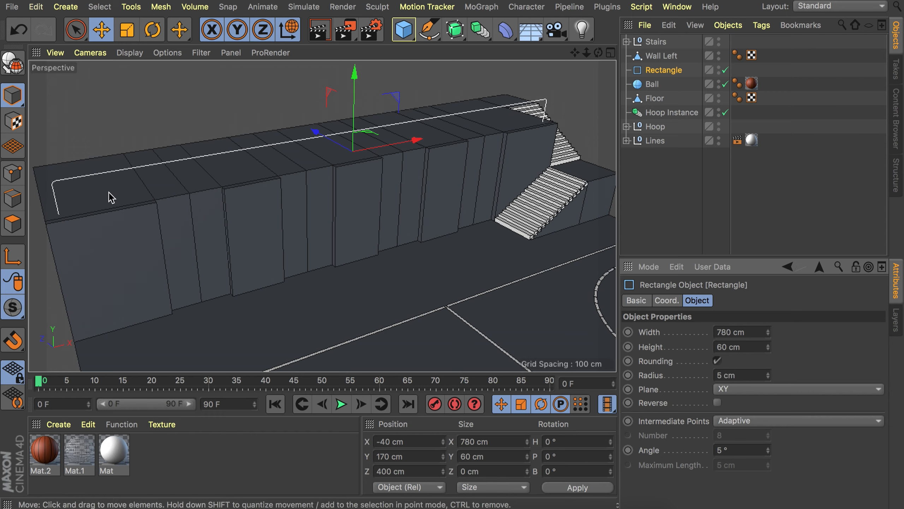
Sweep a Circle spline of 2 cm radius along the Rectangle to form a handrail on the wall
{"action": "left_click_drag", "start_coordinate": [456, 35], "coordinate": [605, 97], "text": "alt"}
{"action": "left_click_drag", "start_coordinate": [431, 34], "coordinate": [558, 68]}
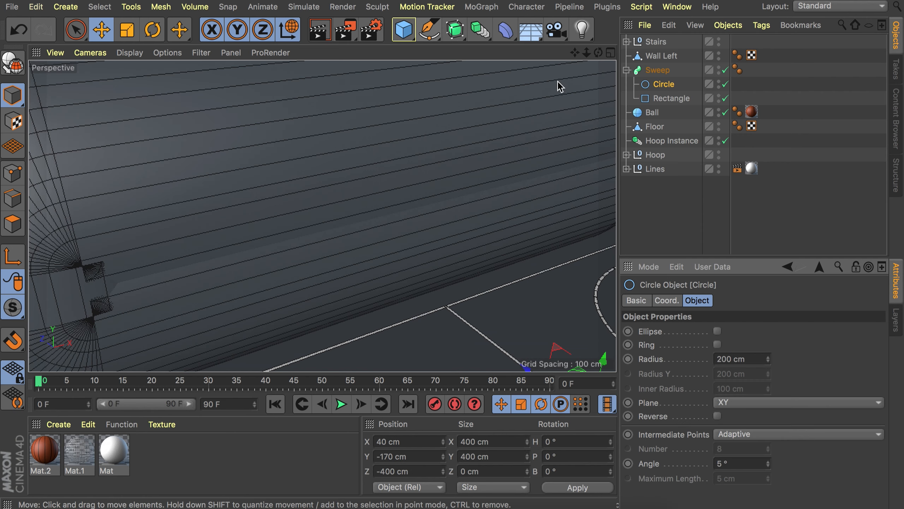
{"action": "double_click", "coordinate": [739, 359]}
{"action": "type", "text": "2"}
{"action": "key", "text": "Return"}
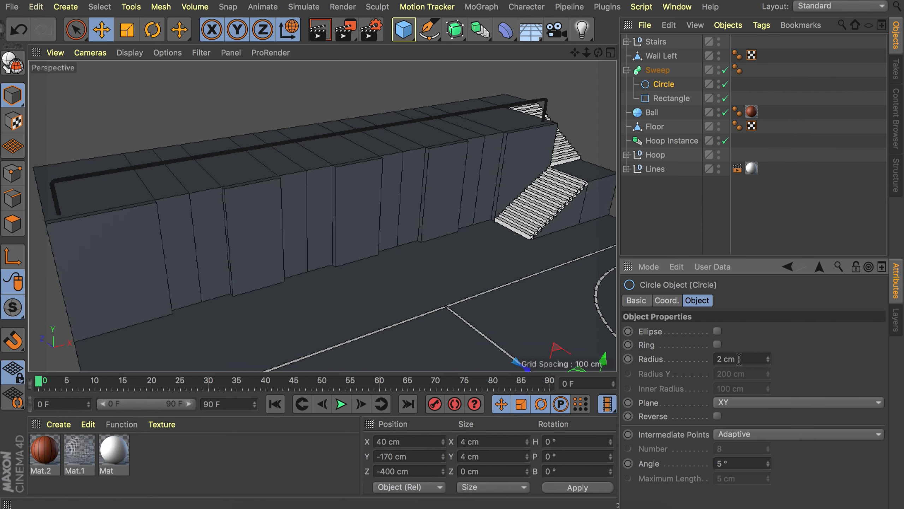
Change the handrail circle's intermediate point type and lower its number of points to simplify the rail mesh
{"action": "left_click", "coordinate": [739, 443]}
{"action": "left_click", "coordinate": [736, 377]}
{"action": "scroll", "coordinate": [75, 187], "scroll_direction": "up", "scroll_amount": 5}
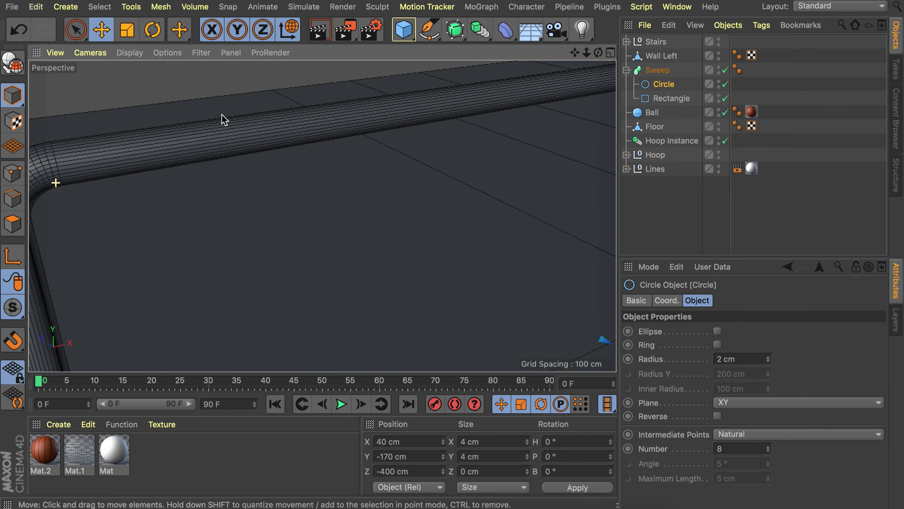
{"action": "left_click", "coordinate": [747, 434]}
{"action": "left_click", "coordinate": [739, 394]}
{"action": "left_click_drag", "start_coordinate": [768, 450], "coordinate": [768, 453]}
{"action": "right_click_drag", "start_coordinate": [317, 113], "coordinate": [295, 192], "text": "alt"}
{"action": "middle_click_drag", "start_coordinate": [463, 118], "coordinate": [372, 180], "text": "alt"}
{"action": "right_click_drag", "start_coordinate": [372, 179], "coordinate": [210, 222], "text": "alt"}
Add a Cylinder post at the handrail's center with 2 cm radius, 40 cm height, 1 height segment and 12 rotation segments
{"action": "left_click", "coordinate": [659, 71]}
{"action": "left_click_drag", "start_coordinate": [403, 30], "coordinate": [698, 48]}
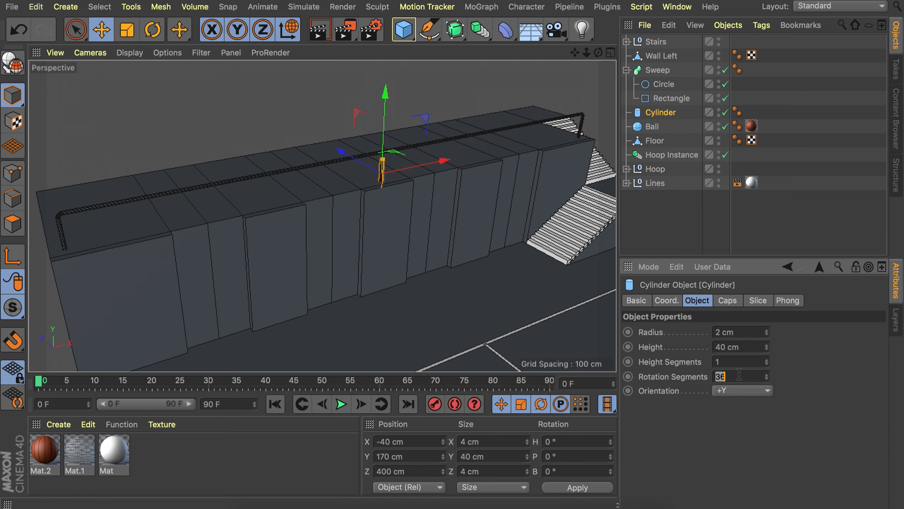
{"action": "type", "text": "4"}
{"action": "key", "text": "Return"}
{"action": "right_click_drag", "start_coordinate": [389, 171], "coordinate": [498, 136], "text": "alt"}
{"action": "double_click", "coordinate": [749, 375]}
{"action": "type", "text": "12"}
{"action": "key", "text": "Return"}
Raise the Cylinder post to Y 180 cm so its top meets the handrail
{"action": "left_click_drag", "start_coordinate": [357, 118], "coordinate": [352, 79]}
{"action": "middle_click_drag", "start_coordinate": [351, 79], "coordinate": [353, 120], "text": "alt"}
{"action": "mouse_move", "coordinate": [352, 120]}
{"action": "left_mouse_down", "text": "alt"}
{"action": "mouse_move", "coordinate": [369, 83]}
{"action": "mouse_move", "coordinate": [361, 128]}
{"action": "left_mouse_up", "text": "alt"}
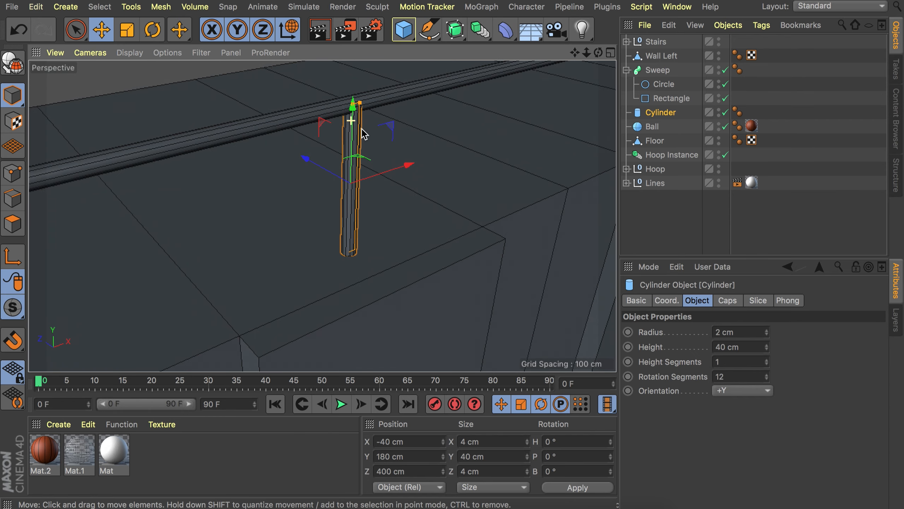
{"action": "right_click_drag", "start_coordinate": [350, 137], "coordinate": [346, 159], "text": "alt"}
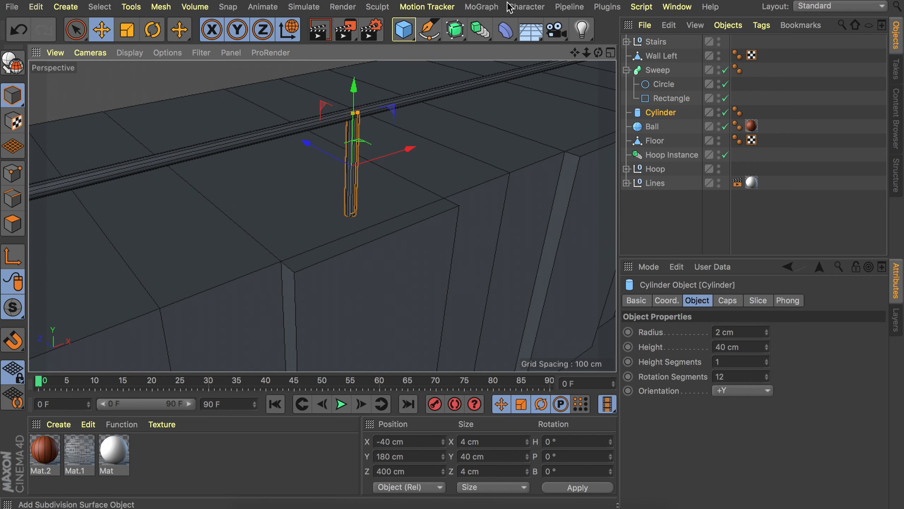
Put the Cylinder post into a MoGraph Cloner set to Grid Array mode
{"action": "left_click", "coordinate": [482, 6]}
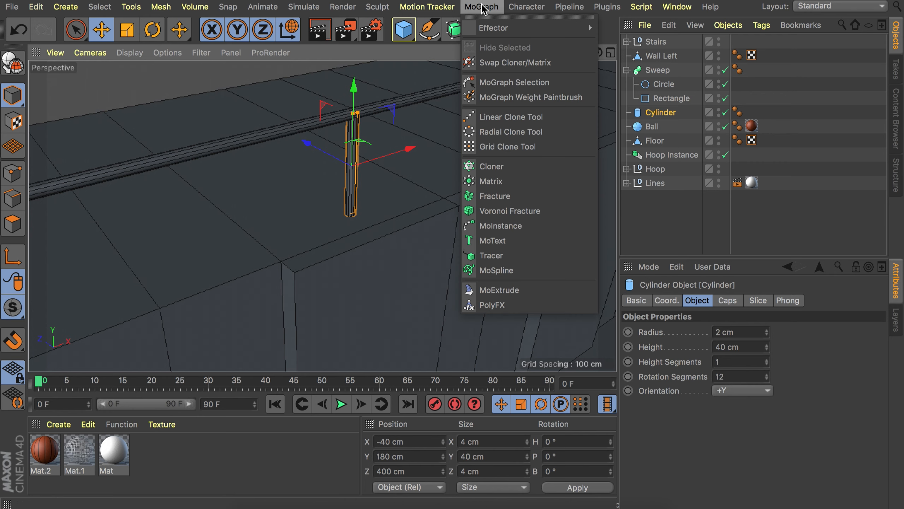
{"action": "left_click", "coordinate": [506, 166], "text": "alt"}
{"action": "left_click", "coordinate": [703, 331]}
{"action": "left_click", "coordinate": [682, 389]}
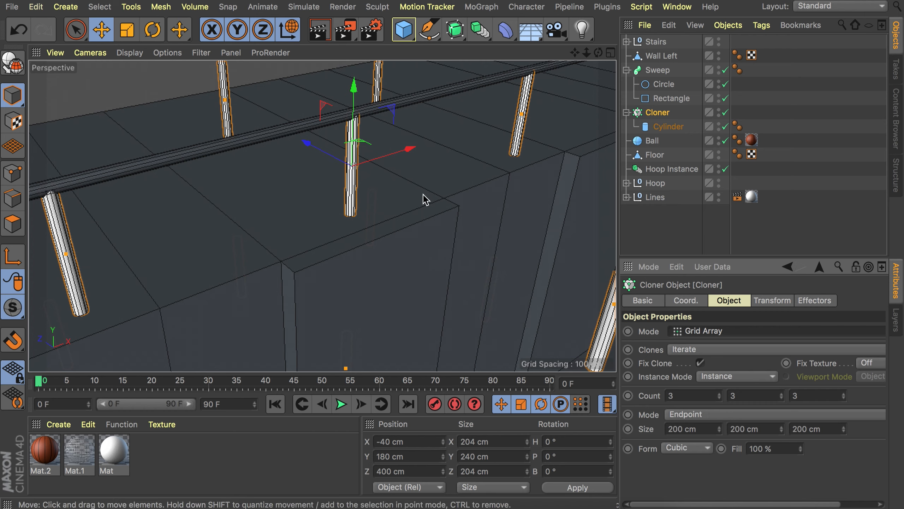
Set the Cloner's count to 10, 1, 1 and stretch the row of posts to 780 cm along the handrail
{"action": "scroll", "coordinate": [423, 178], "scroll_direction": "down", "scroll_amount": 5}
{"action": "double_click", "coordinate": [770, 395]}
{"action": "type", "text": "1"}
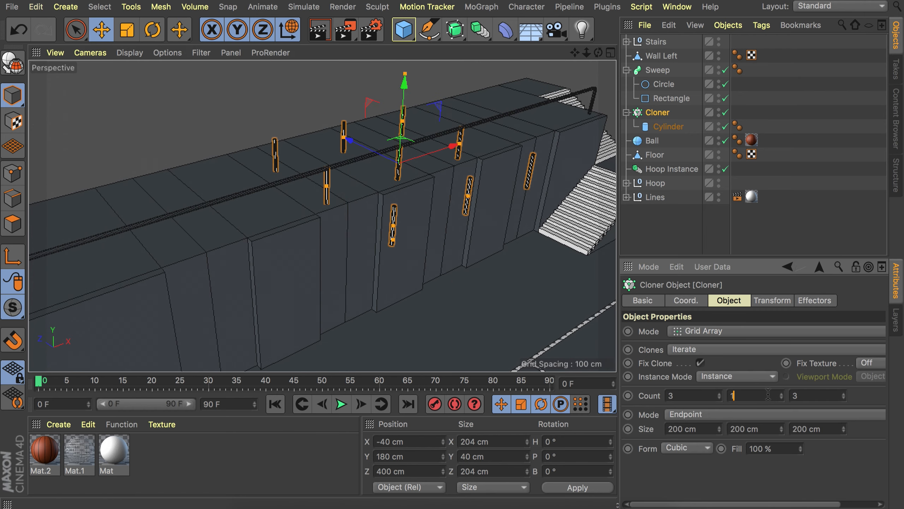
{"action": "left_click_drag", "start_coordinate": [719, 395], "coordinate": [719, 396]}
{"action": "left_click_drag", "start_coordinate": [441, 125], "coordinate": [402, 150], "text": "alt"}
{"action": "left_click_drag", "start_coordinate": [383, 152], "coordinate": [503, 169]}
{"action": "right_click_drag", "start_coordinate": [503, 170], "coordinate": [534, 137], "text": "alt"}
{"action": "left_click_drag", "start_coordinate": [507, 152], "coordinate": [505, 152]}
{"action": "right_click_drag", "start_coordinate": [446, 223], "coordinate": [418, 253], "text": "alt"}
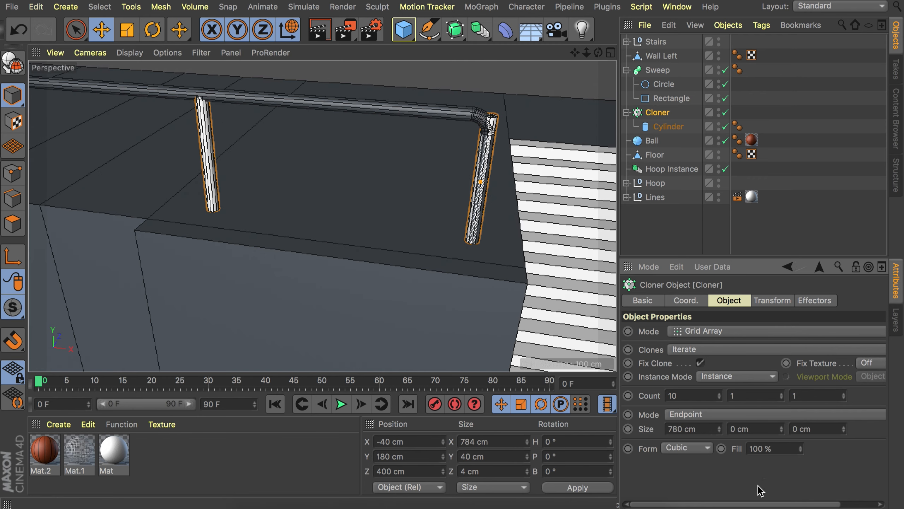
Switch the Cloner's spacing to Per-Step, reduce the count along the rail to 8 posts, and deselect it
{"action": "left_click", "coordinate": [712, 415]}
{"action": "left_click", "coordinate": [684, 428]}
{"action": "left_click", "coordinate": [719, 398]}
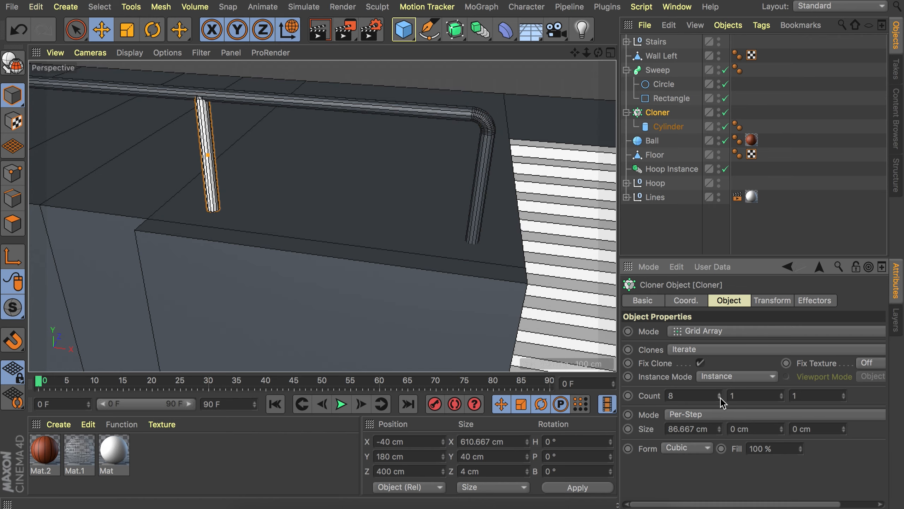
{"action": "left_click", "coordinate": [719, 398]}
{"action": "right_click_drag", "start_coordinate": [404, 226], "coordinate": [467, 267], "text": "alt"}
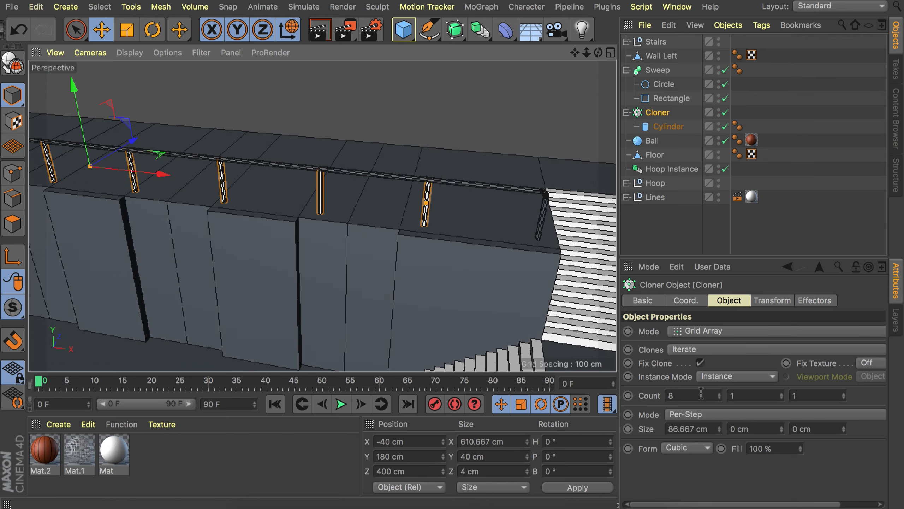
{"action": "left_click_drag", "start_coordinate": [317, 222], "coordinate": [382, 223], "text": "alt"}
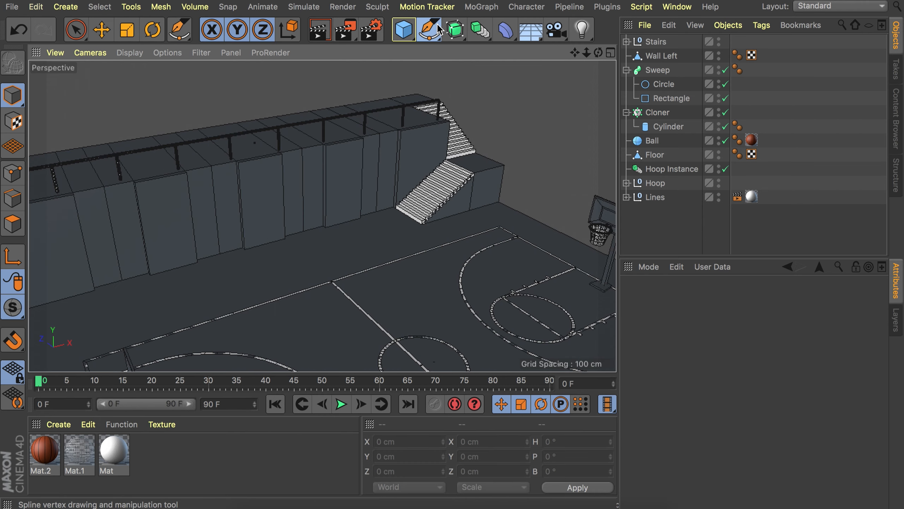
Start a Pen spline in the top view at the foot of the lower staircase, about X 249 cm, Z 304 cm
{"action": "left_click", "coordinate": [439, 29]}
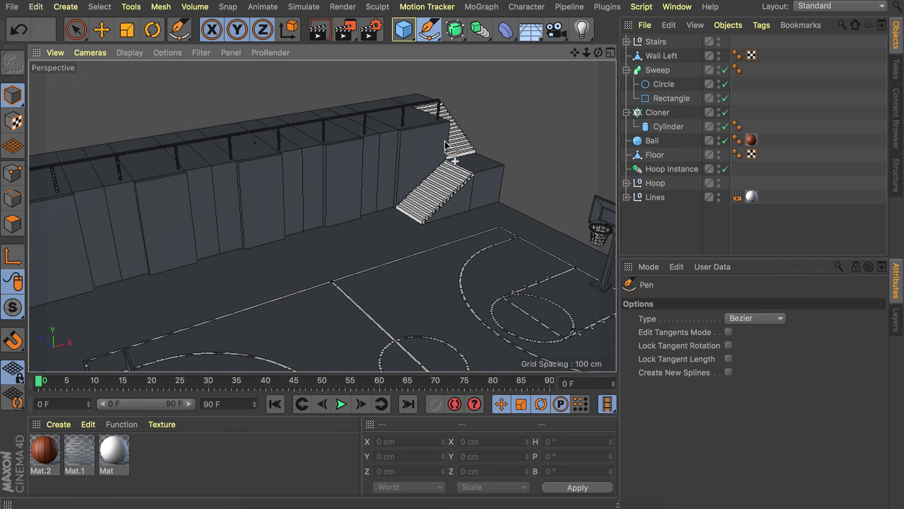
{"action": "middle_click", "coordinate": [450, 145]}
{"action": "middle_click", "coordinate": [420, 174]}
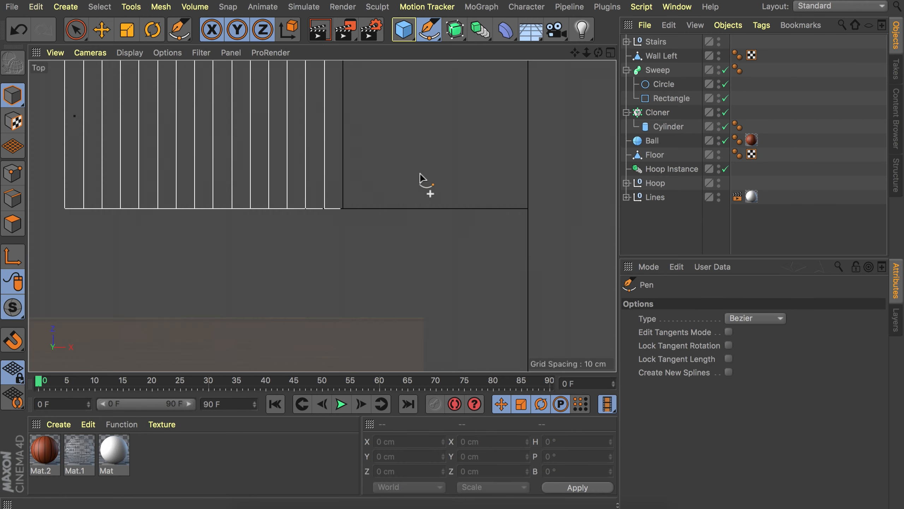
{"action": "left_click", "coordinate": [74, 200]}
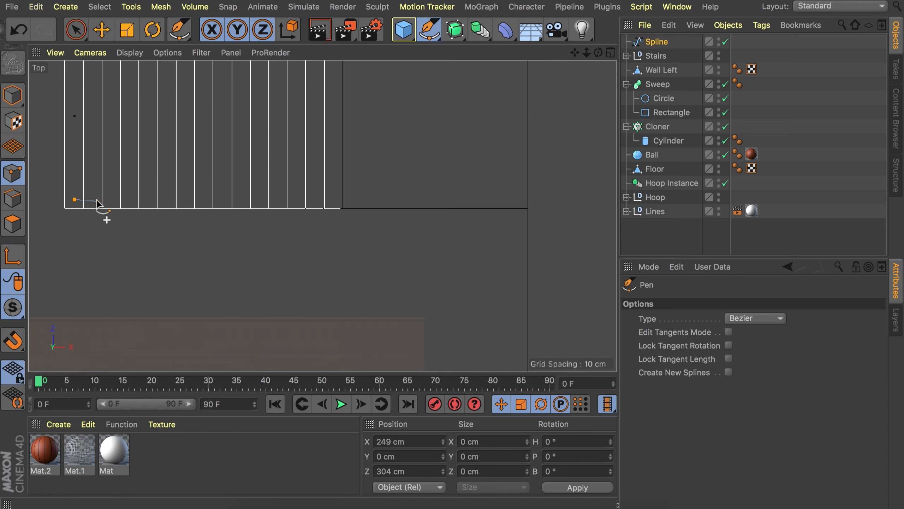
{"action": "middle_click", "coordinate": [165, 223]}
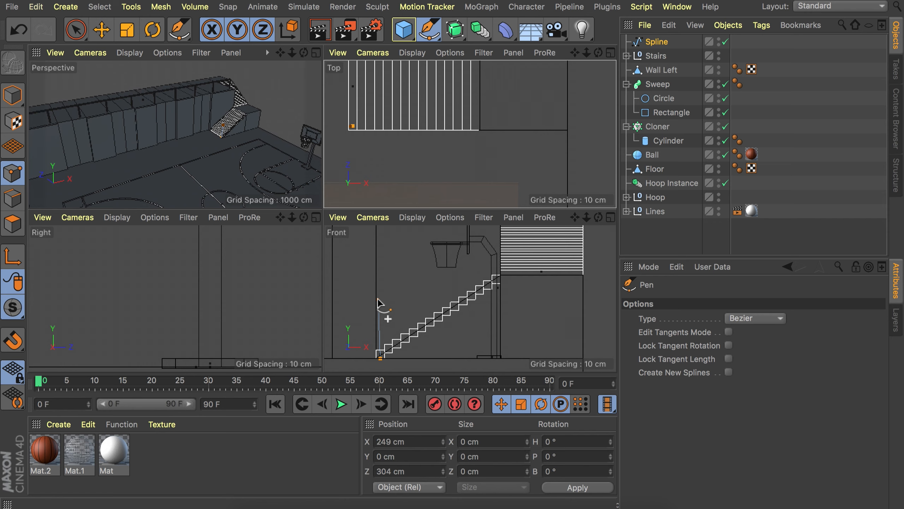
{"action": "left_click", "coordinate": [379, 357]}
Extend the spline straight up from its first point, placing the second point at Y 38 cm
{"action": "key", "text": "e"}
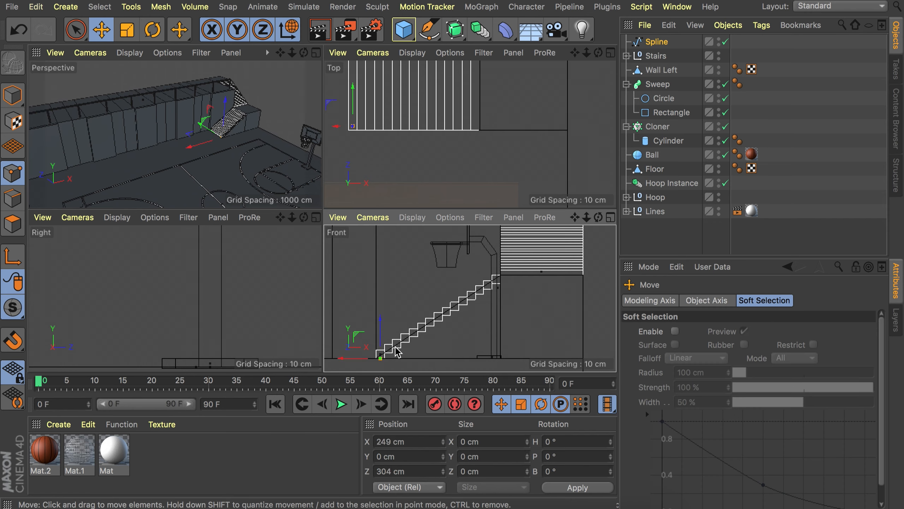
{"action": "left_click_drag", "start_coordinate": [399, 353], "coordinate": [386, 317]}
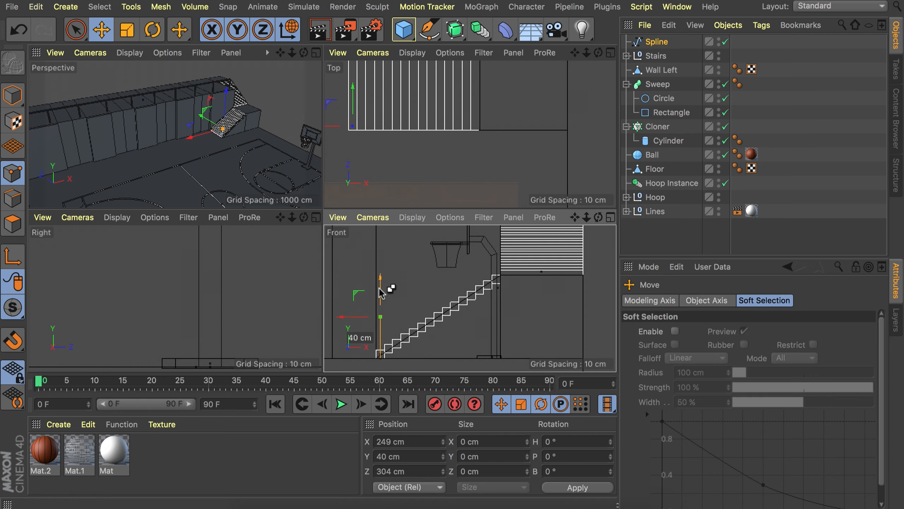
{"action": "left_click_drag", "start_coordinate": [380, 298], "coordinate": [379, 300]}
{"action": "middle_click", "coordinate": [231, 137]}
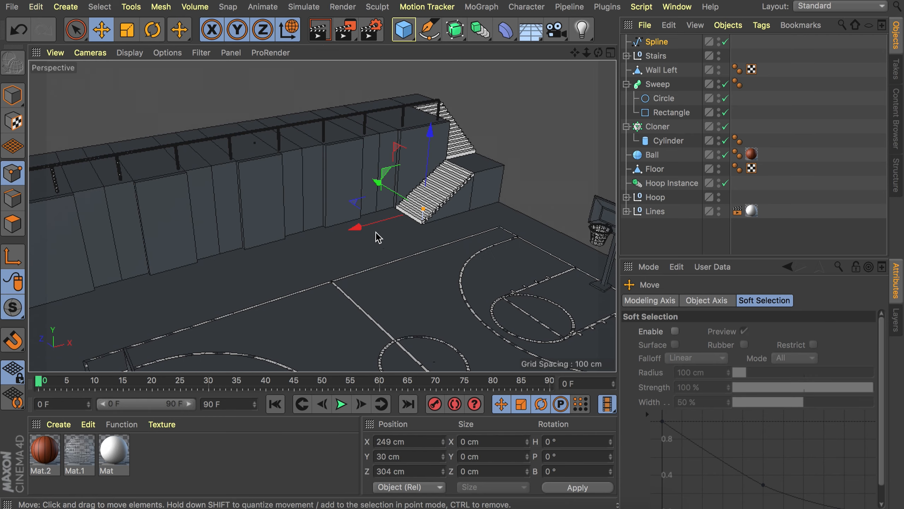
{"action": "left_click_drag", "start_coordinate": [364, 230], "coordinate": [397, 108], "text": "alt"}
{"action": "scroll", "coordinate": [397, 108], "scroll_direction": "up", "scroll_amount": 5}
{"action": "middle_click_drag", "start_coordinate": [397, 108], "coordinate": [358, 179], "text": "alt"}
{"action": "left_click_drag", "start_coordinate": [348, 160], "coordinate": [348, 146]}
{"action": "middle_click_drag", "start_coordinate": [374, 189], "coordinate": [293, 201], "text": "alt"}
Extend the spline along the staircase slope to X 361 cm, Y 110 cm, and level across the landing to X 447 cm
{"action": "middle_click", "coordinate": [345, 203]}
{"action": "middle_click", "coordinate": [389, 268]}
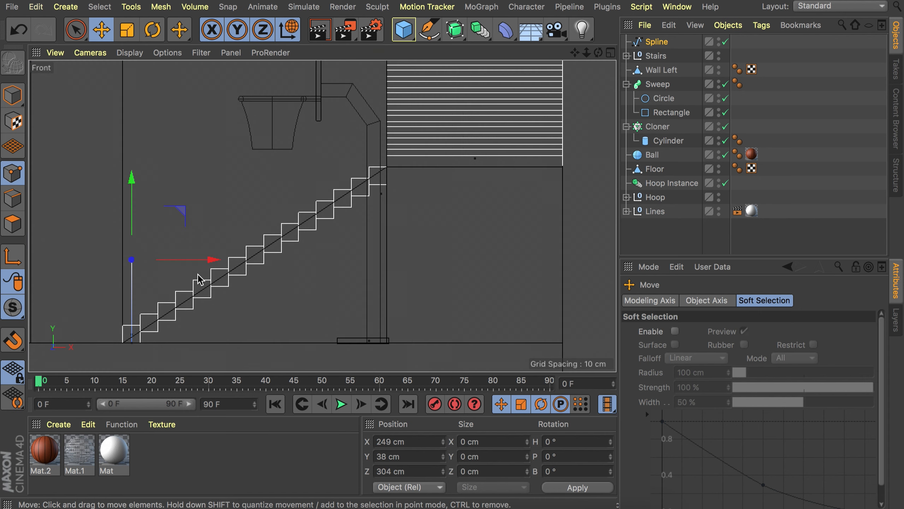
{"action": "left_click_drag", "start_coordinate": [213, 259], "coordinate": [404, 260]}
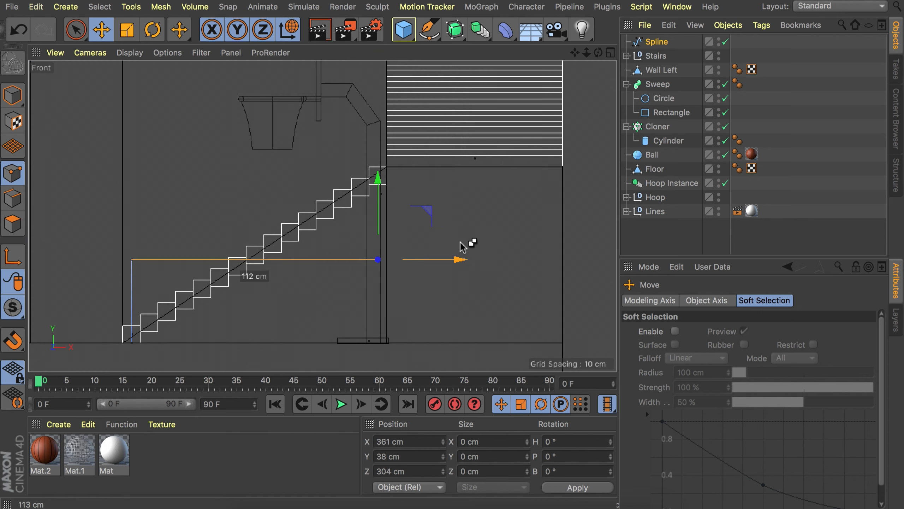
{"action": "left_click_drag", "start_coordinate": [379, 196], "coordinate": [379, 21]}
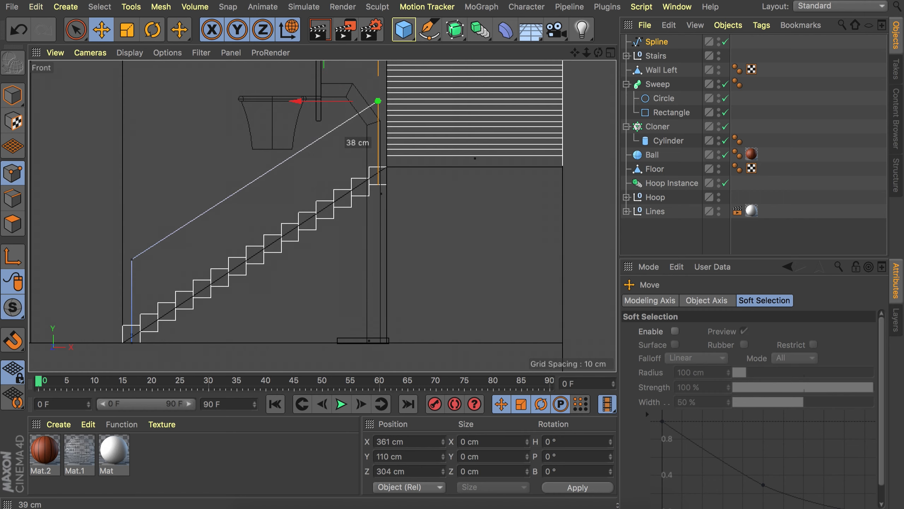
{"action": "middle_click_drag", "start_coordinate": [392, 178], "coordinate": [294, 214], "text": "alt"}
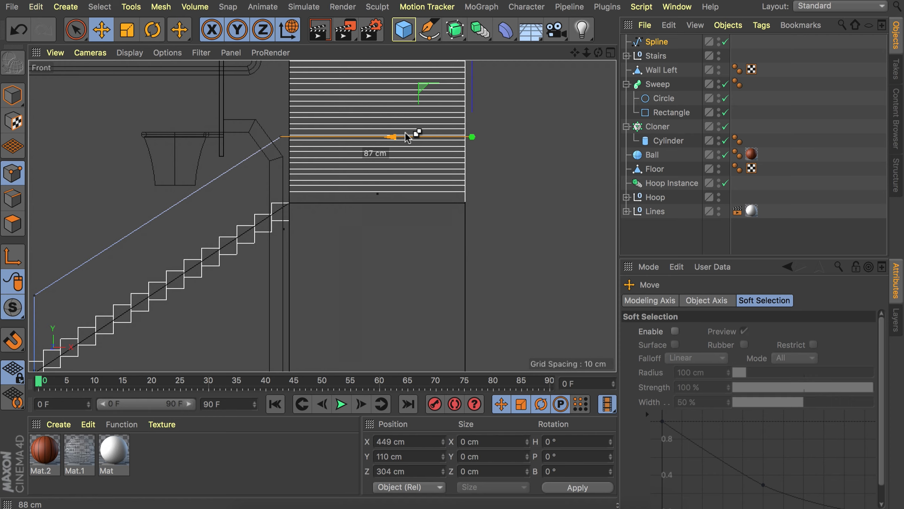
{"action": "left_click_drag", "start_coordinate": [407, 133], "coordinate": [402, 133]}
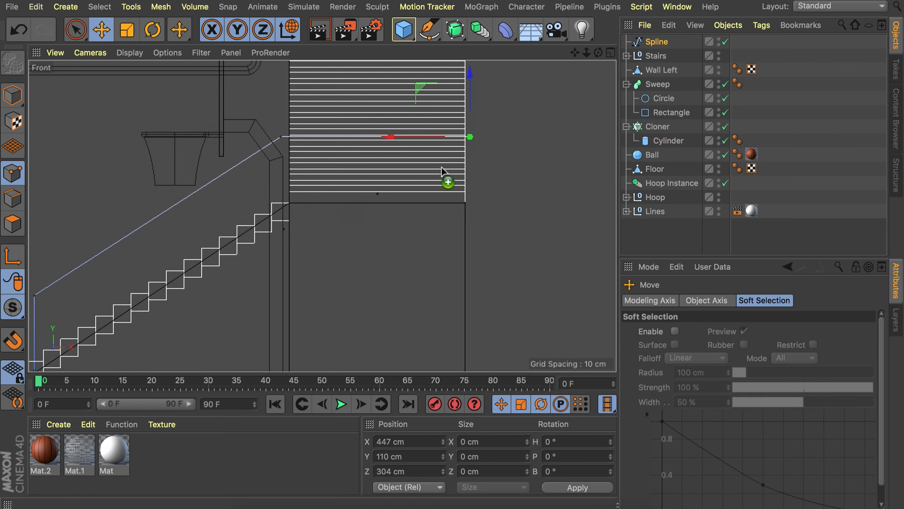
{"action": "left_click", "coordinate": [488, 172]}
Chamfer the spline's bend above the foot of the stairs with a 5 cm radius
{"action": "middle_click_drag", "start_coordinate": [206, 222], "coordinate": [209, 222], "text": "alt"}
{"action": "middle_click_drag", "start_coordinate": [79, 275], "coordinate": [116, 247], "text": "alt"}
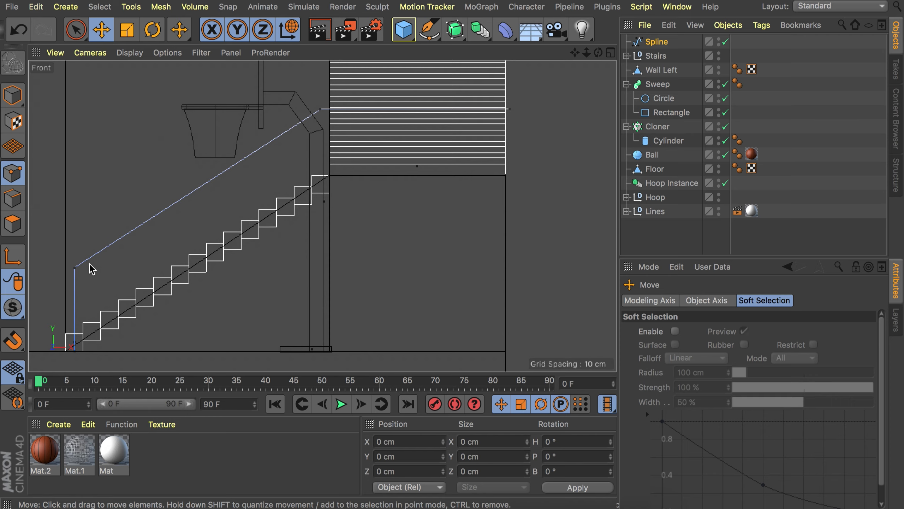
{"action": "right_click", "coordinate": [332, 211]}
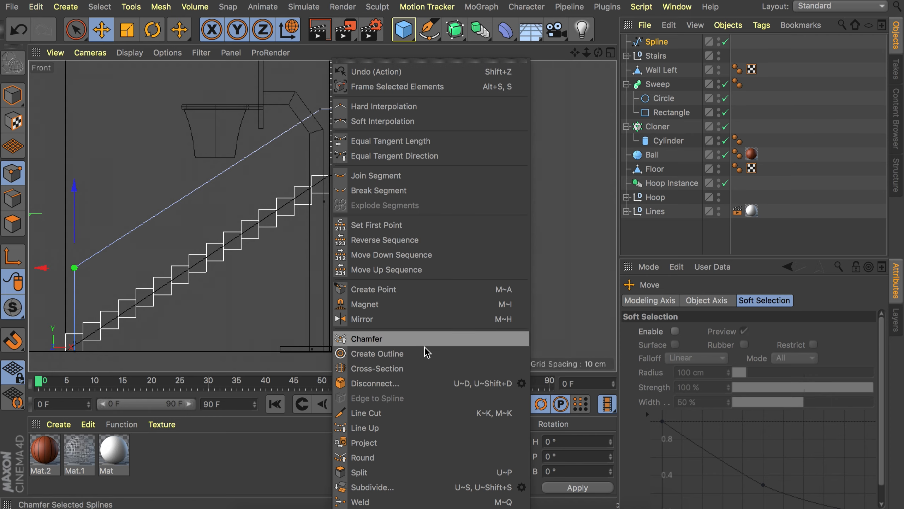
{"action": "left_click", "coordinate": [401, 338]}
{"action": "left_click", "coordinate": [689, 345]}
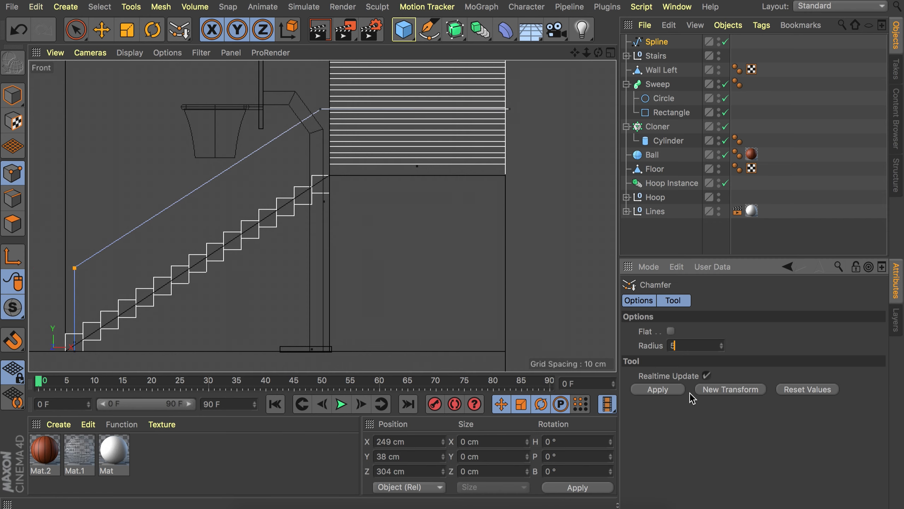
{"action": "key", "text": "e"}
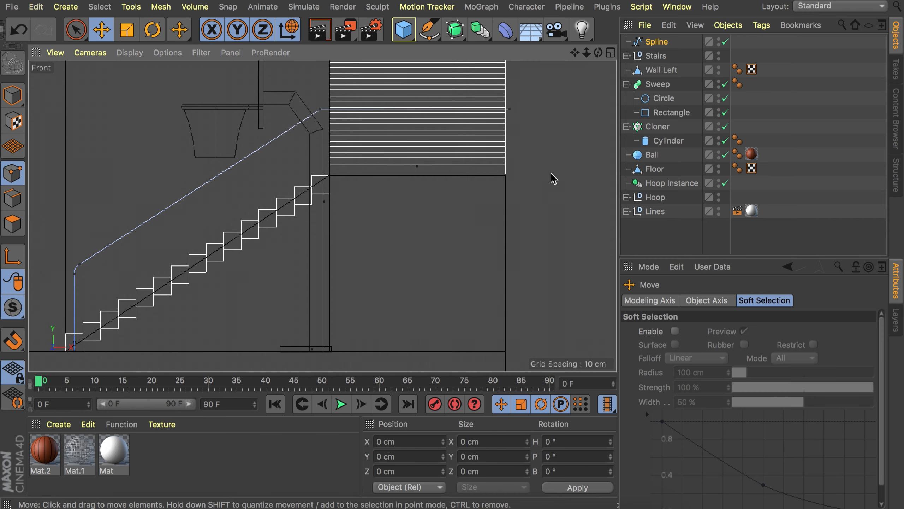
Sweep a Circle spline along the stair handrail spline
{"action": "left_click", "coordinate": [649, 44]}
{"action": "left_click_drag", "start_coordinate": [456, 30], "coordinate": [531, 80]}
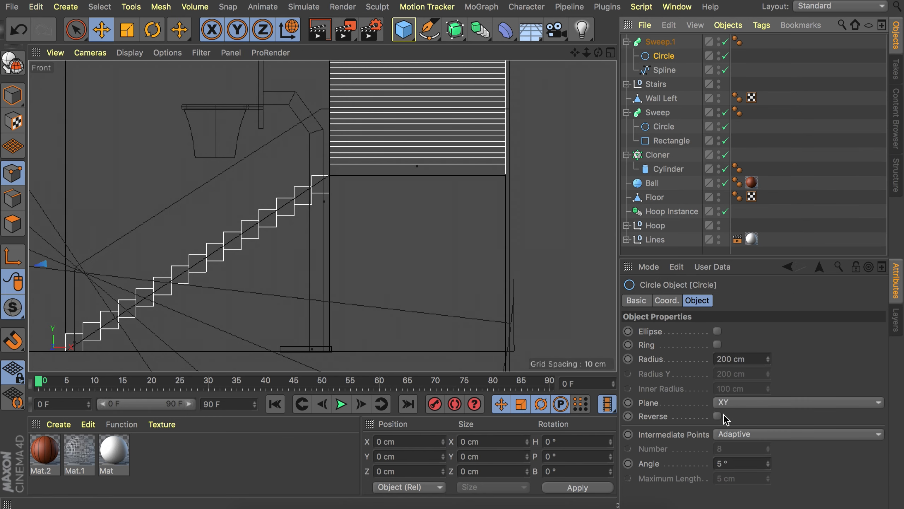
Set the handrail profile circle's radius to 2 cm and its intermediate points to Natural with a number of 2
{"action": "left_click", "coordinate": [741, 434]}
{"action": "left_click", "coordinate": [732, 376]}
{"action": "left_click", "coordinate": [737, 447]}
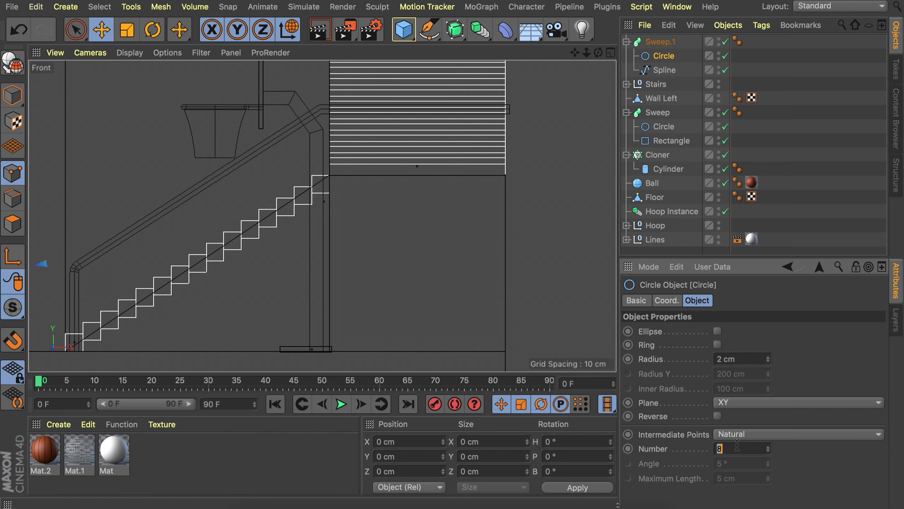
Add a cylinder for a railing post with a radius of 2 cm and a height of 40 cm
{"action": "key", "text": "F1"}
{"action": "left_click_drag", "start_coordinate": [248, 175], "coordinate": [307, 173], "text": "alt"}
{"action": "middle_click_drag", "start_coordinate": [307, 173], "coordinate": [307, 225], "text": "alt"}
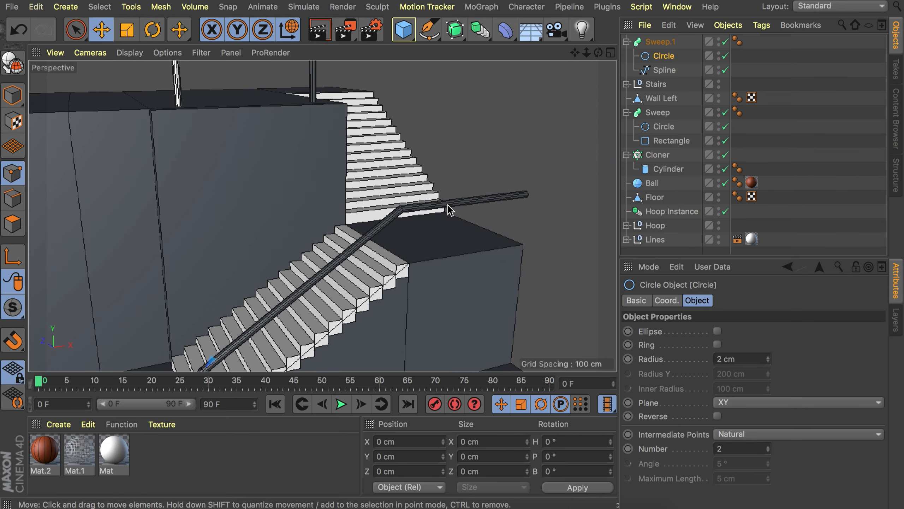
{"action": "double_click", "coordinate": [447, 204]}
{"action": "left_click_drag", "start_coordinate": [405, 30], "coordinate": [690, 54]}
{"action": "left_click", "coordinate": [690, 54]}
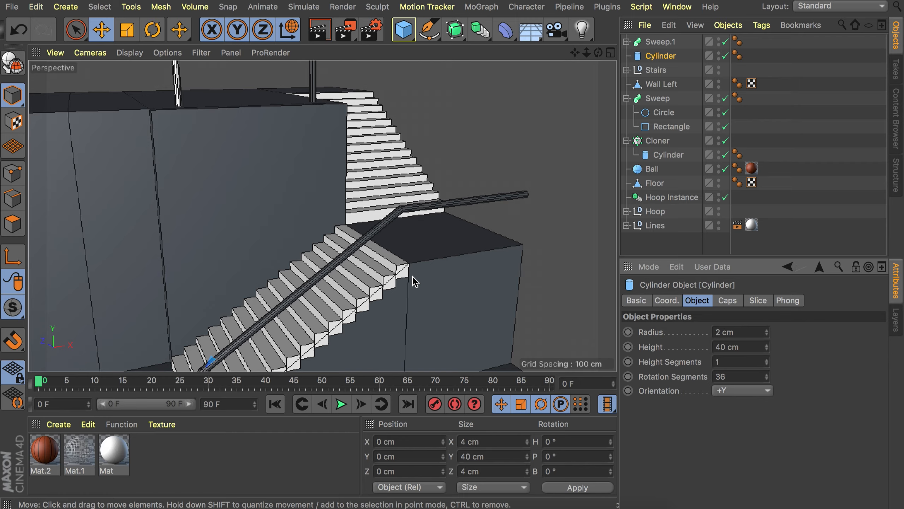
Set the post to 12 rotation segments and place it under the handrail bend at X 361, Y 89, Z 304 cm
{"action": "scroll", "coordinate": [301, 247], "scroll_direction": "down", "scroll_amount": 10}
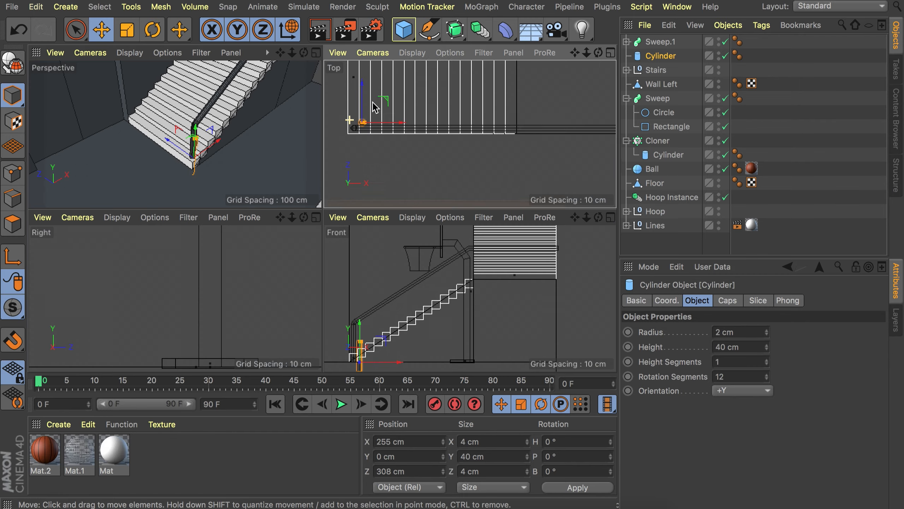
{"action": "key", "text": "F1"}
{"action": "left_click_drag", "start_coordinate": [321, 249], "coordinate": [303, 233], "text": "alt"}
{"action": "scroll", "coordinate": [302, 234], "scroll_direction": "down", "scroll_amount": 5}
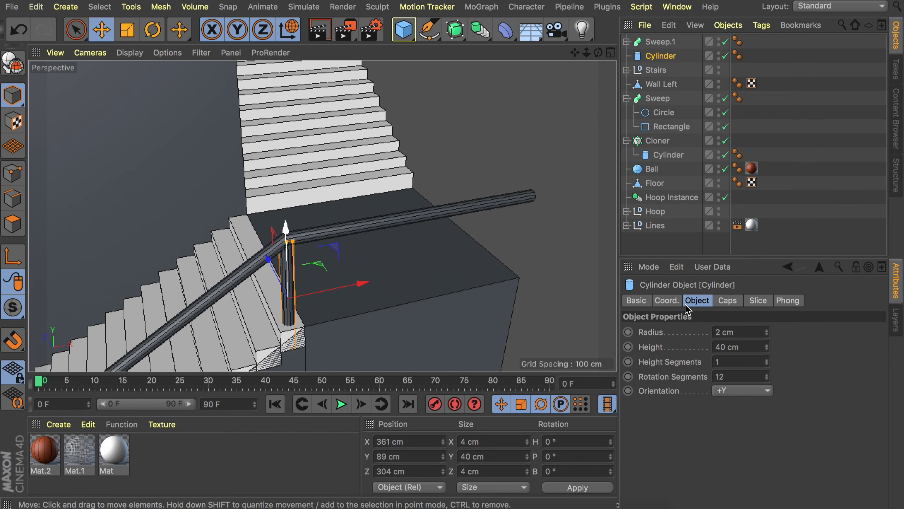
Put the post in a linear Cloner with a per-step offset of 45 cm in X and 0 cm in Y
{"action": "left_click", "coordinate": [481, 8]}
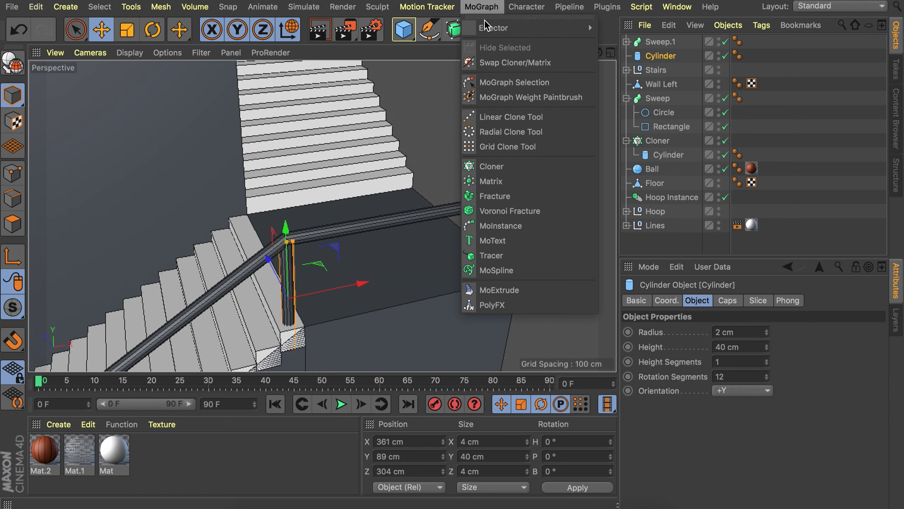
{"action": "left_click", "coordinate": [489, 167], "text": "alt"}
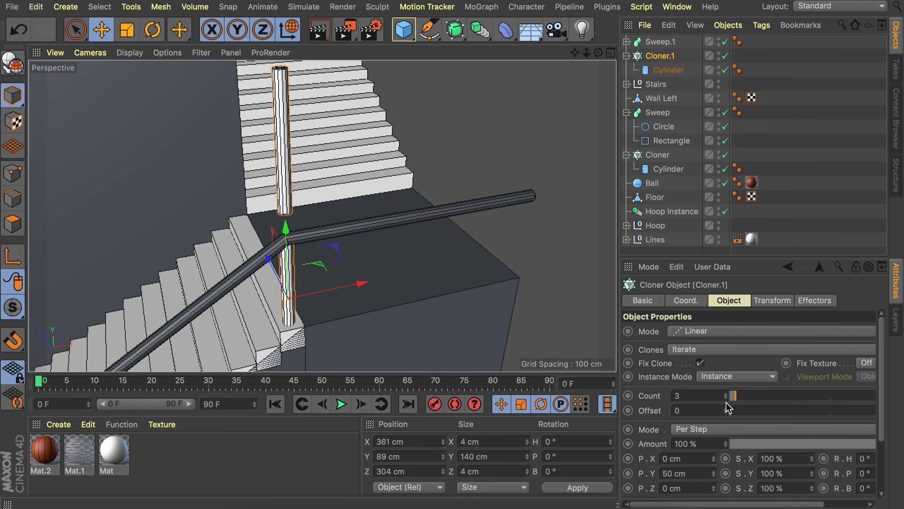
{"action": "double_click", "coordinate": [680, 472]}
{"action": "type", "text": "0"}
{"action": "key", "text": "Return"}
{"action": "left_click_drag", "start_coordinate": [713, 458], "coordinate": [713, 432]}
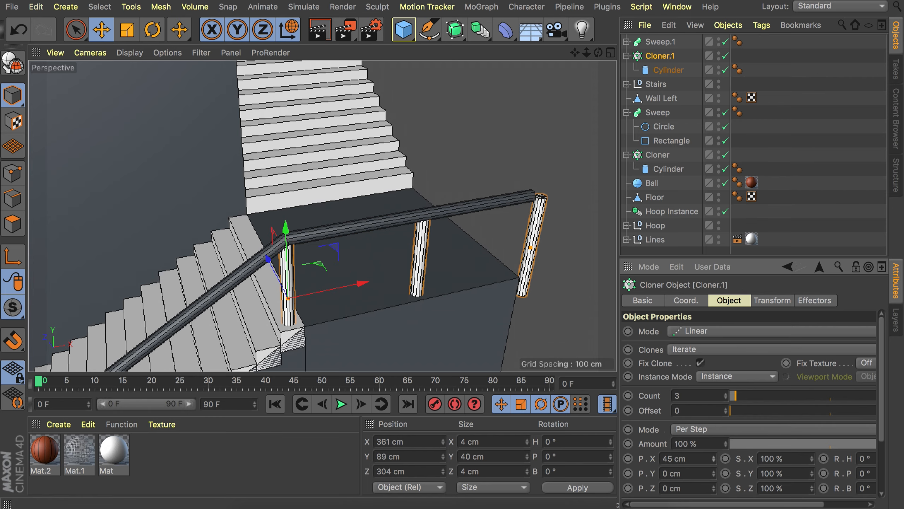
Set the landing posts' X spacing to 42 cm and reduce the clone count to 2
{"action": "scroll", "coordinate": [537, 296], "scroll_direction": "up", "scroll_amount": 5}
{"action": "left_click_drag", "start_coordinate": [490, 268], "coordinate": [420, 292], "text": "alt"}
{"action": "left_click", "coordinate": [725, 398]}
{"action": "left_click", "coordinate": [725, 394]}
{"action": "left_click_drag", "start_coordinate": [714, 458], "coordinate": [715, 460]}
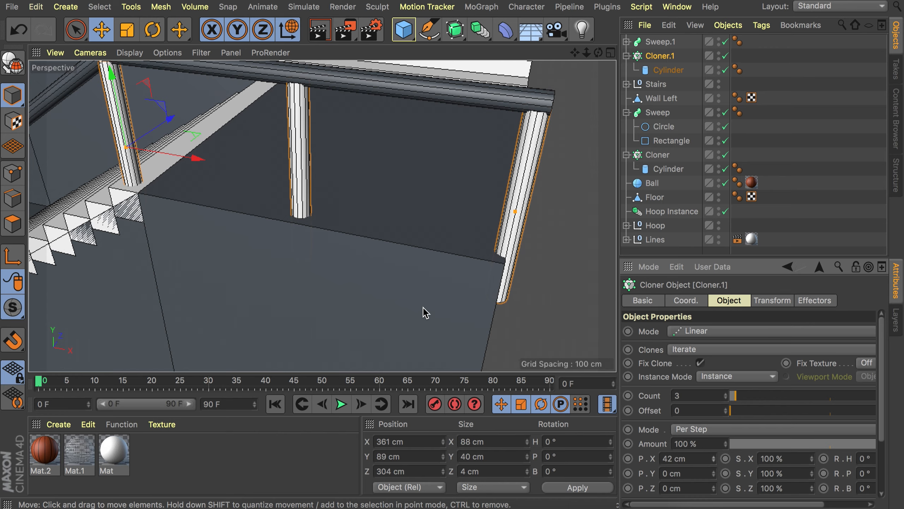
{"action": "left_click_drag", "start_coordinate": [424, 313], "coordinate": [493, 326], "text": "alt"}
{"action": "left_click", "coordinate": [726, 397]}
Duplicate the post cloner and place the copy at the foot of the stairs at X 249, Y 16, Z 304 cm
{"action": "scroll", "coordinate": [310, 199], "scroll_direction": "down", "scroll_amount": 3}
{"action": "middle_click_drag", "start_coordinate": [311, 222], "coordinate": [527, 162], "text": "alt"}
{"action": "scroll", "coordinate": [527, 162], "scroll_direction": "down", "scroll_amount": 2}
{"action": "left_click_drag", "start_coordinate": [562, 140], "coordinate": [231, 174], "text": "ctrl"}
{"action": "left_click_drag", "start_coordinate": [151, 104], "coordinate": [150, 255]}
{"action": "scroll", "coordinate": [163, 221], "scroll_direction": "up", "scroll_amount": 4}
{"action": "left_click_drag", "start_coordinate": [270, 356], "coordinate": [261, 357]}
{"action": "scroll", "coordinate": [177, 302], "scroll_direction": "down", "scroll_amount": 3}
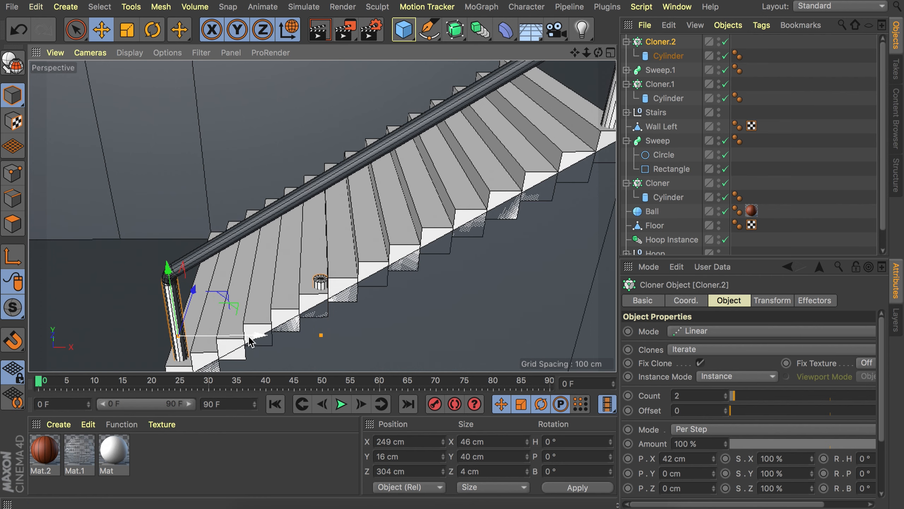
Set the stair posts' per-step Y offset to 28 cm with a count of 3 so they follow the slope
{"action": "scroll", "coordinate": [399, 267], "scroll_direction": "down", "scroll_amount": 3}
{"action": "middle_click_drag", "start_coordinate": [400, 268], "coordinate": [379, 275], "text": "alt"}
{"action": "left_click", "coordinate": [714, 472], "text": "shift"}
{"action": "left_click", "coordinate": [713, 472], "text": "shift"}
{"action": "left_click", "coordinate": [714, 471], "text": "shift"}
{"action": "left_click", "coordinate": [713, 476]}
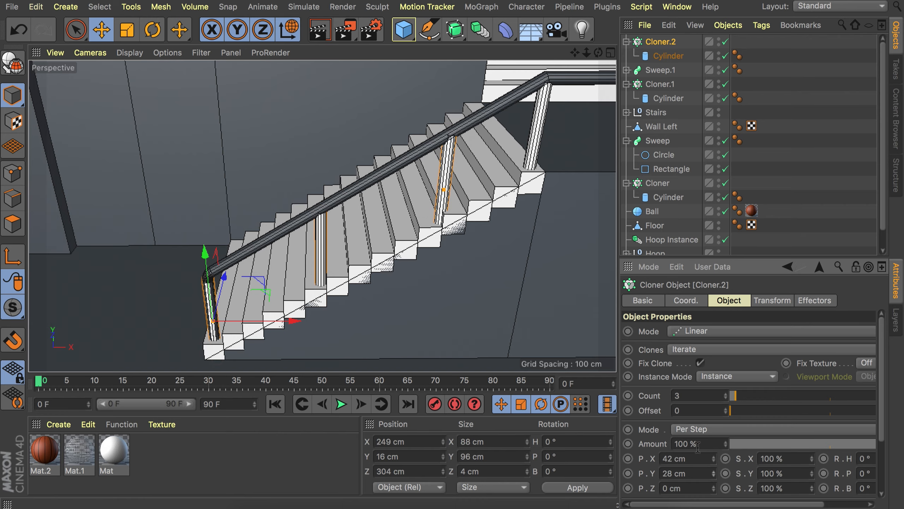
Reduce the stair post count to 2 and shift the posts along the staircase
{"action": "left_click_drag", "start_coordinate": [211, 302], "coordinate": [242, 293], "text": "alt"}
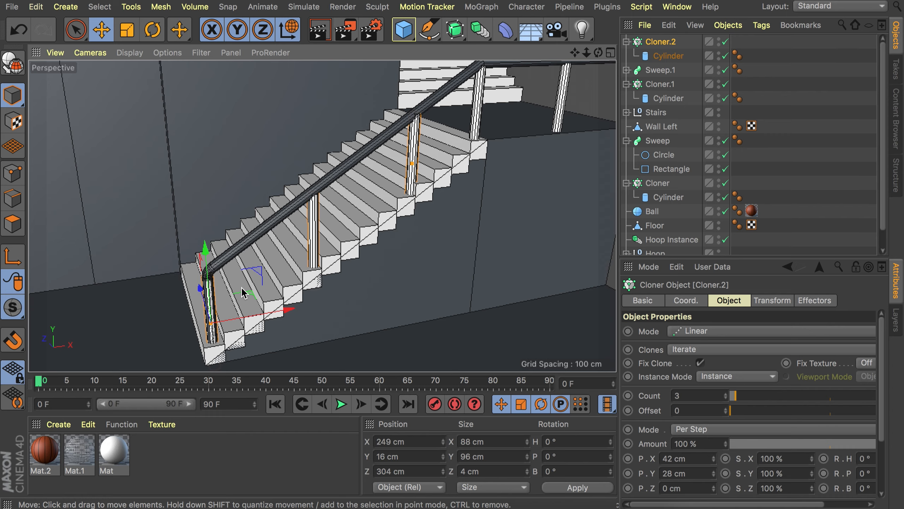
{"action": "left_click", "coordinate": [725, 398]}
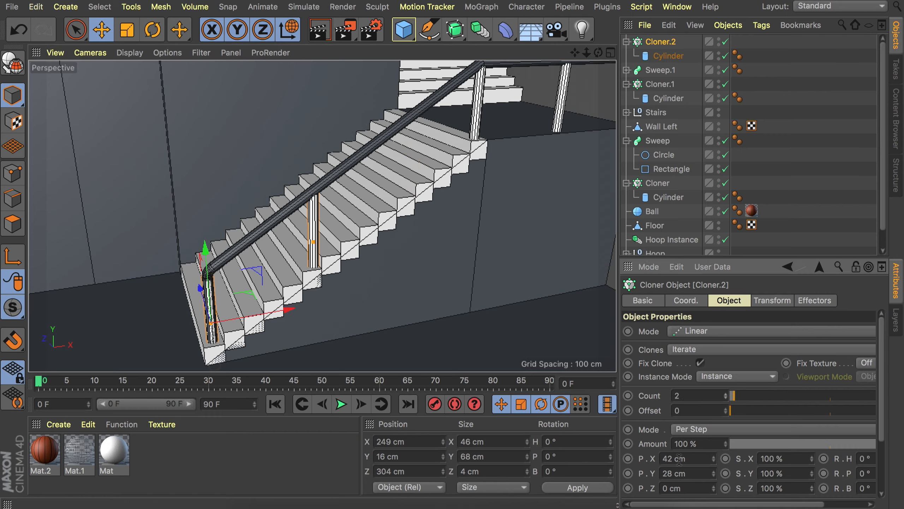
{"action": "left_click_drag", "start_coordinate": [286, 309], "coordinate": [387, 284]}
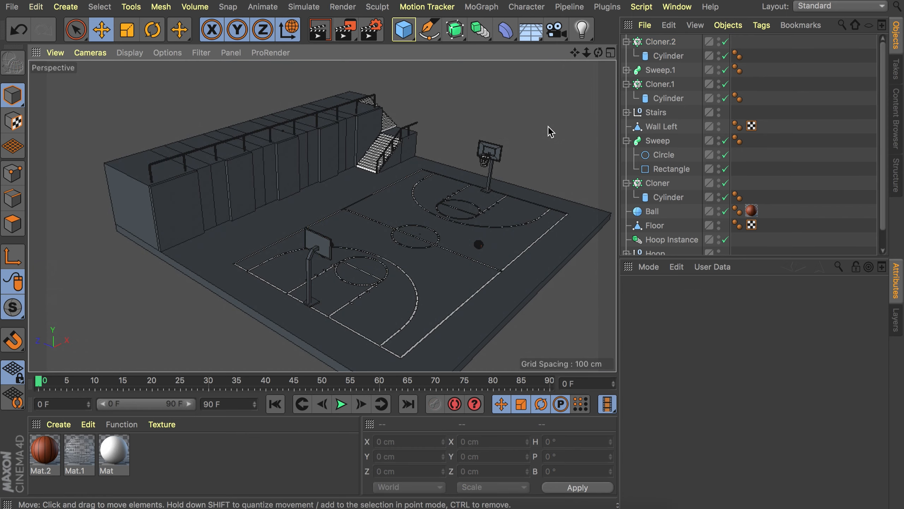
Add a cube for a wall panel sized 8 cm in X, 160 cm in Y and 120 cm in Z
{"action": "left_click", "coordinate": [404, 30]}
{"action": "left_click", "coordinate": [697, 332]}
{"action": "type", "text": "120"}
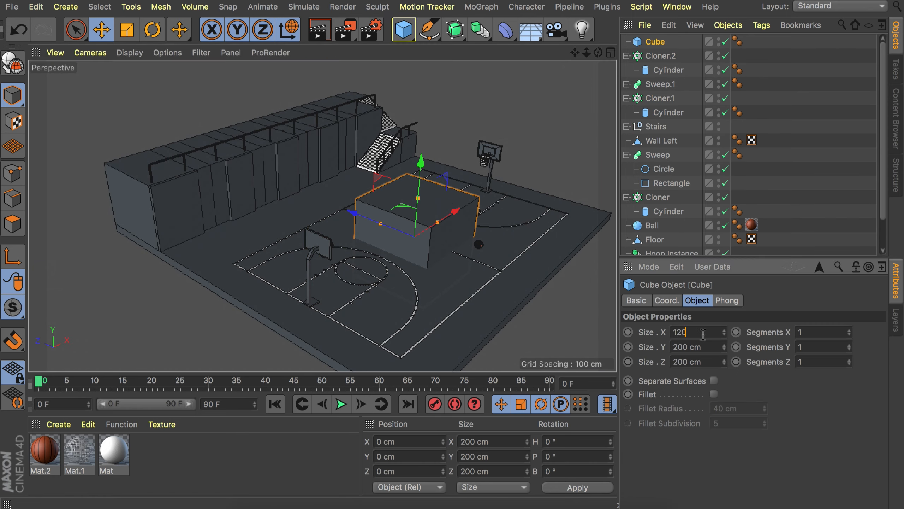
{"action": "key", "text": "Return"}
{"action": "left_click", "coordinate": [695, 349]}
{"action": "type", "text": "160"}
{"action": "key", "text": "Tab"}
{"action": "type", "text": "8"}
{"action": "key", "text": "Return"}
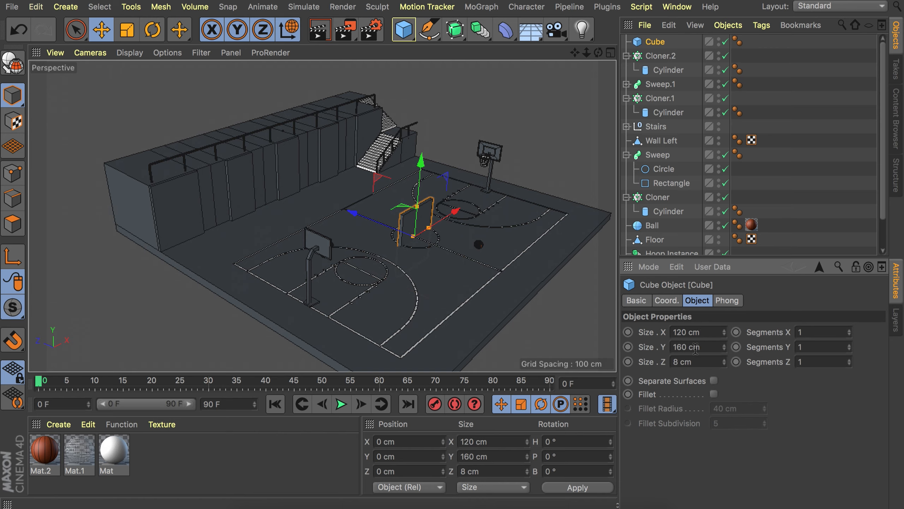
{"action": "key", "text": "Return"}
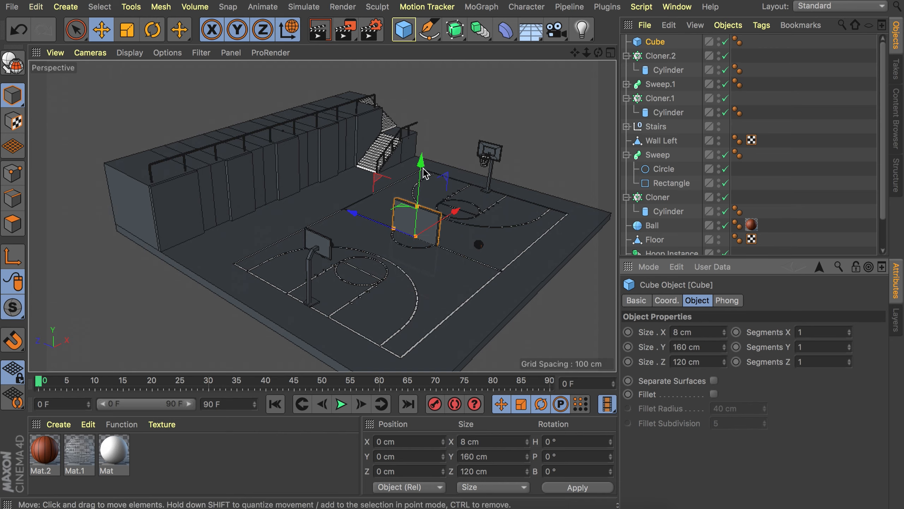
Raise the panel to Y 80 cm so that it stands on the court floor
{"action": "left_click_drag", "start_coordinate": [420, 171], "coordinate": [414, 142]}
{"action": "left_click_drag", "start_coordinate": [429, 212], "coordinate": [435, 186], "text": "alt"}
{"action": "scroll", "coordinate": [435, 187], "scroll_direction": "up", "scroll_amount": 8}
{"action": "scroll", "coordinate": [435, 187], "scroll_direction": "down", "scroll_amount": 3}
{"action": "left_click_drag", "start_coordinate": [442, 103], "coordinate": [442, 99]}
{"action": "scroll", "coordinate": [442, 103], "scroll_direction": "down", "scroll_amount": 5}
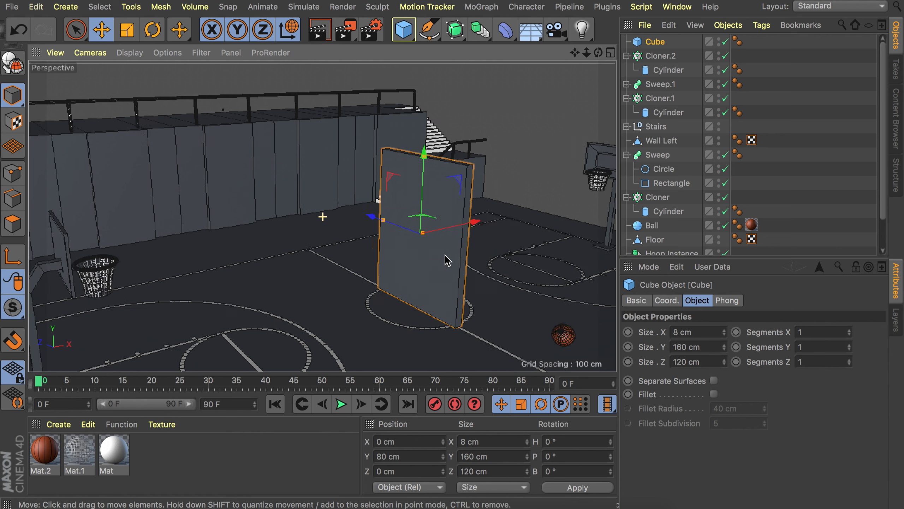
Put the panel in a Cloner in Grid Array mode with counts of 1, 1 and 3
{"action": "left_click", "coordinate": [482, 6]}
{"action": "left_click", "coordinate": [498, 172], "text": "alt"}
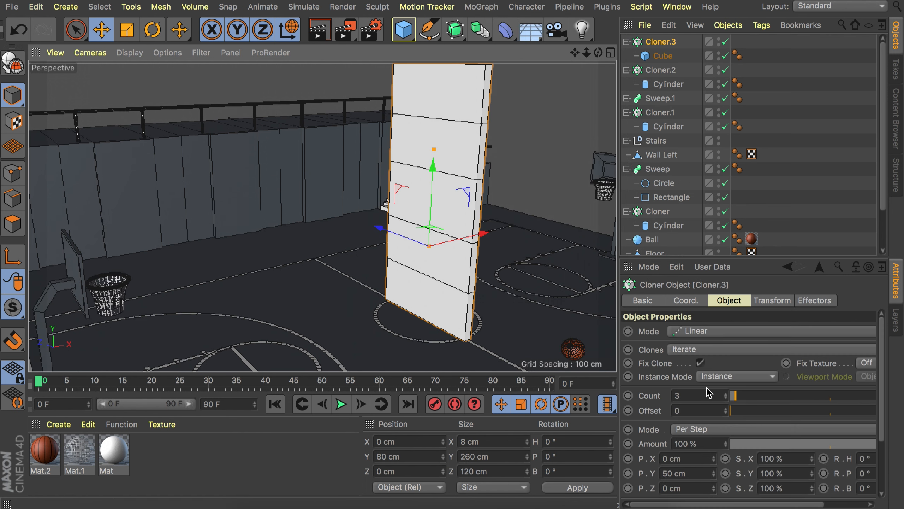
{"action": "left_click", "coordinate": [696, 331]}
{"action": "left_click", "coordinate": [697, 388]}
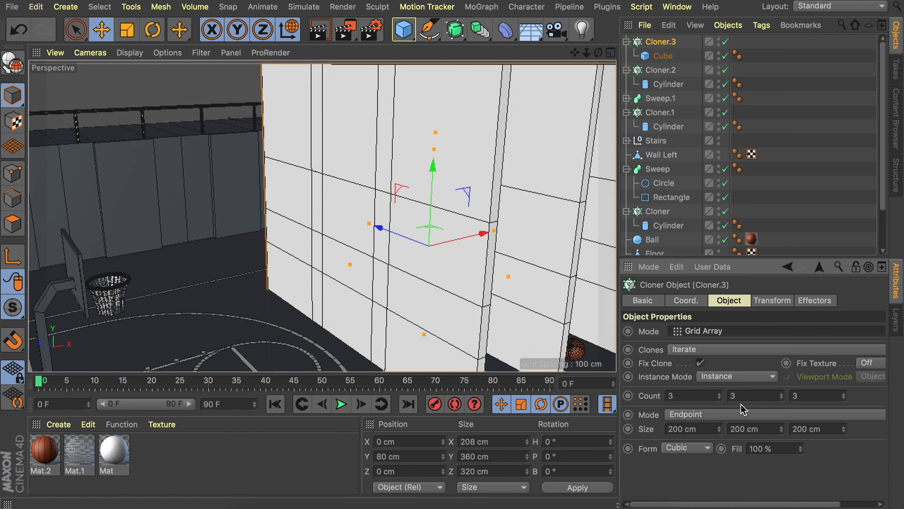
{"action": "scroll", "coordinate": [740, 394], "scroll_direction": "down", "scroll_amount": 2}
{"action": "scroll", "coordinate": [457, 216], "scroll_direction": "down", "scroll_amount": 5}
{"action": "scroll", "coordinate": [703, 397], "scroll_direction": "down", "scroll_amount": 2}
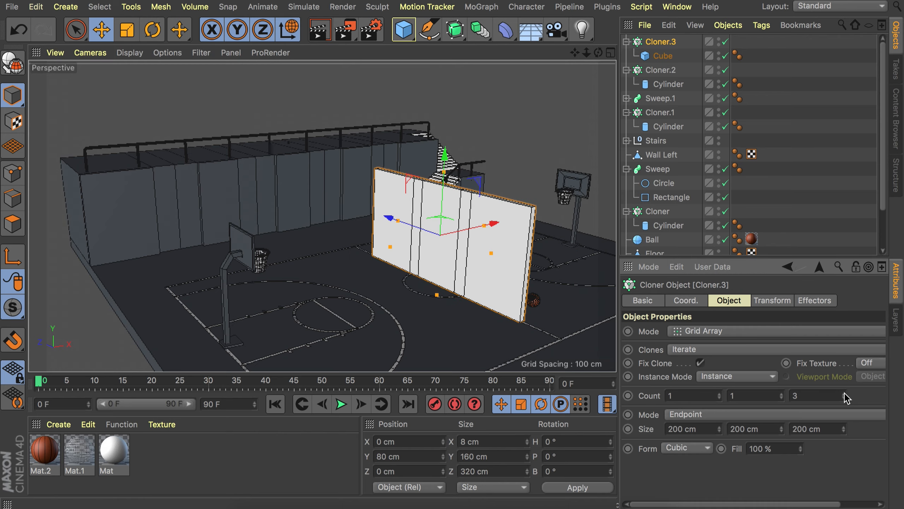
Set the panel array's Z count to 5 and size to 0, 0, 780 cm, and move it to X 449, Z 150 cm
{"action": "scroll", "coordinate": [848, 398], "scroll_direction": "up", "scroll_amount": 1}
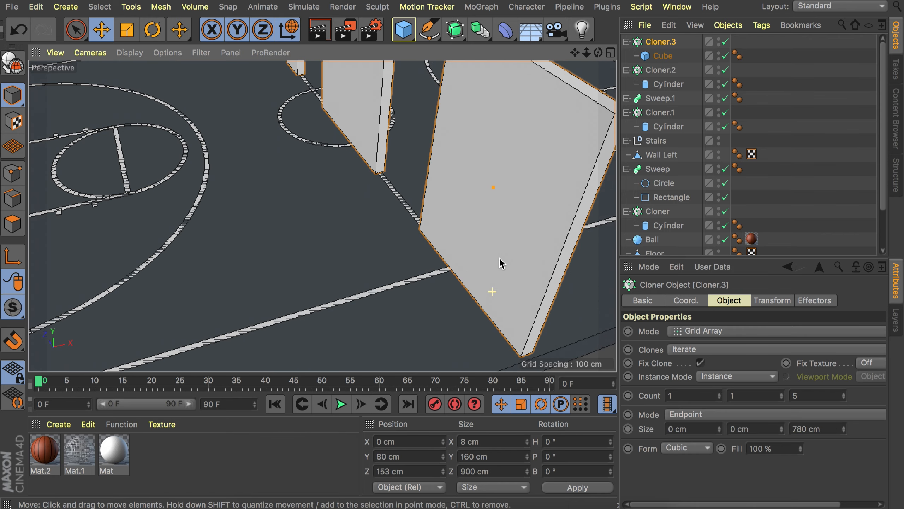
{"action": "left_click_drag", "start_coordinate": [500, 258], "coordinate": [341, 73], "text": "alt"}
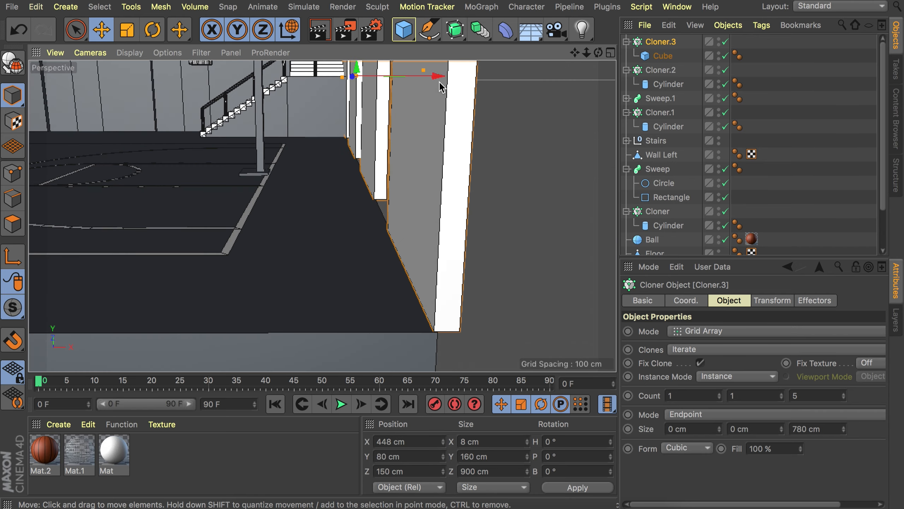
{"action": "left_click_drag", "start_coordinate": [438, 81], "coordinate": [262, 134], "text": "alt"}
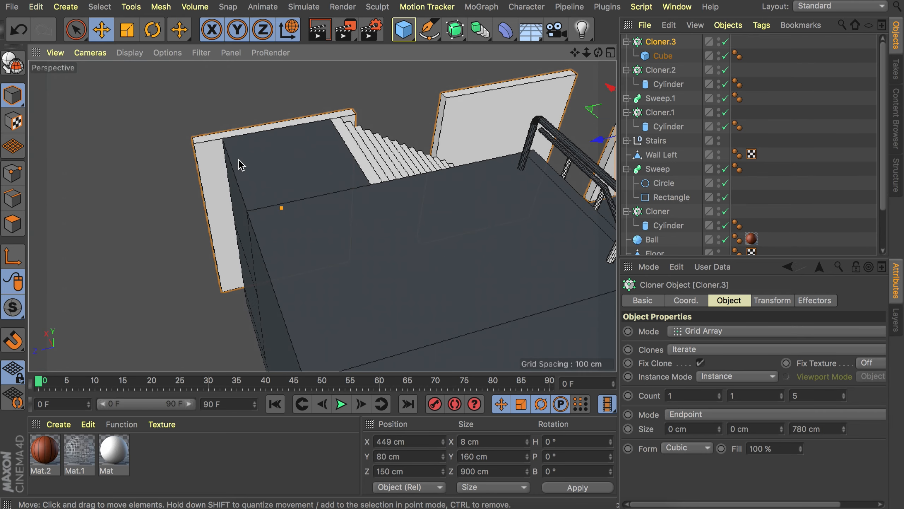
{"action": "left_click", "coordinate": [222, 213]}
{"action": "scroll", "coordinate": [221, 213], "scroll_direction": "up", "scroll_amount": 5}
{"action": "left_click_drag", "start_coordinate": [317, 226], "coordinate": [263, 225]}
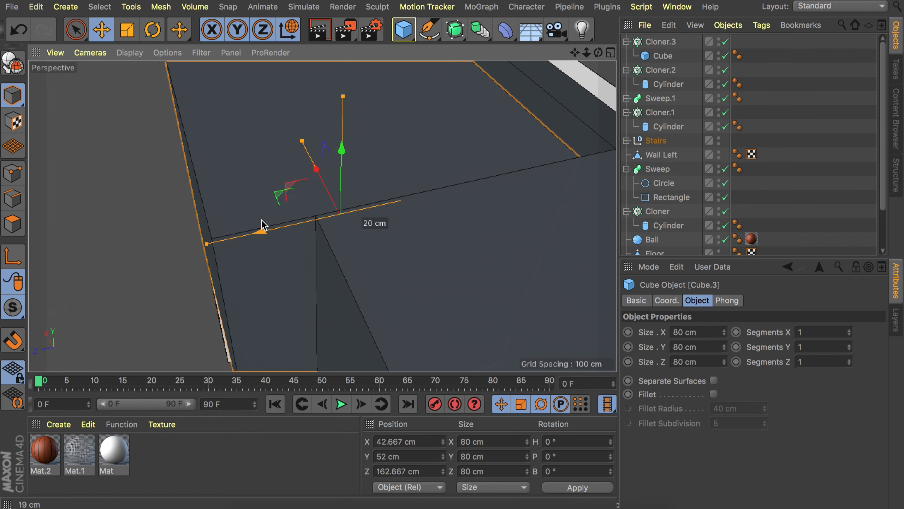
{"action": "key", "text": "ctrl+z"}
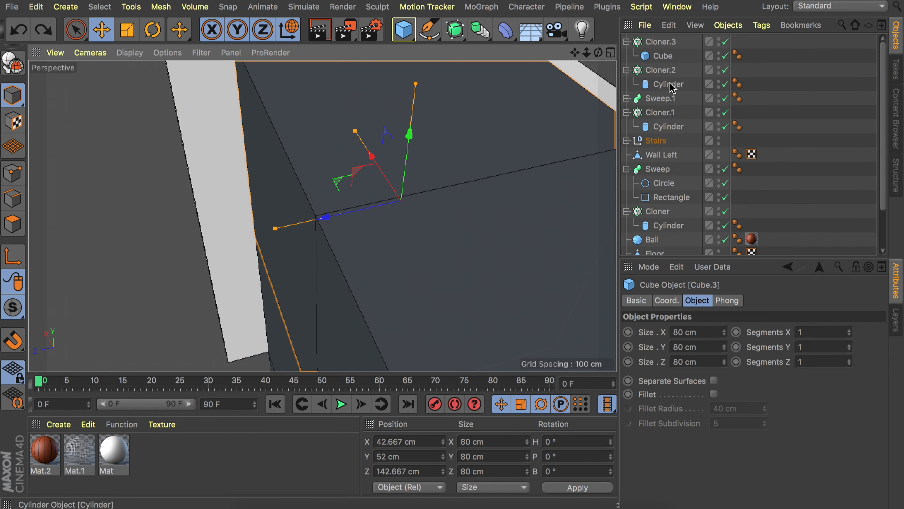
Reduce the panel array's Z size to 760 cm and move the row to Z 140 cm
{"action": "left_click", "coordinate": [231, 107]}
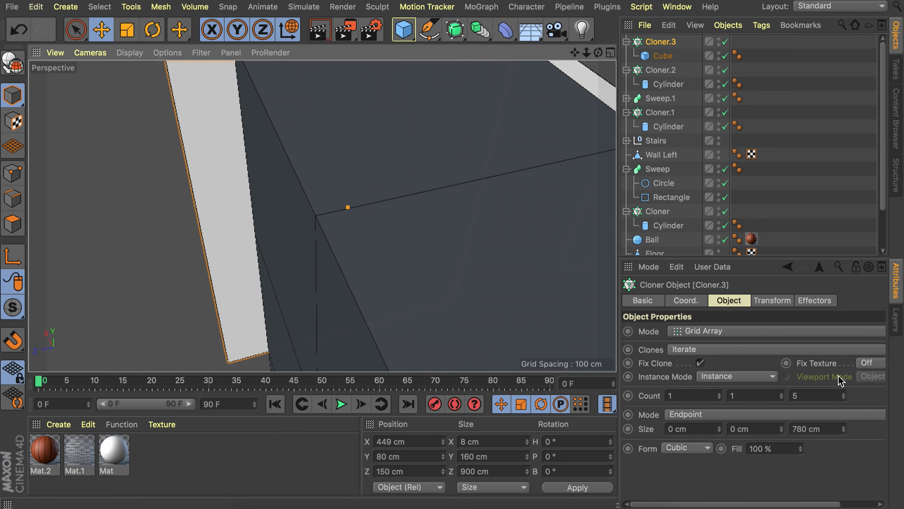
{"action": "left_click", "coordinate": [843, 431]}
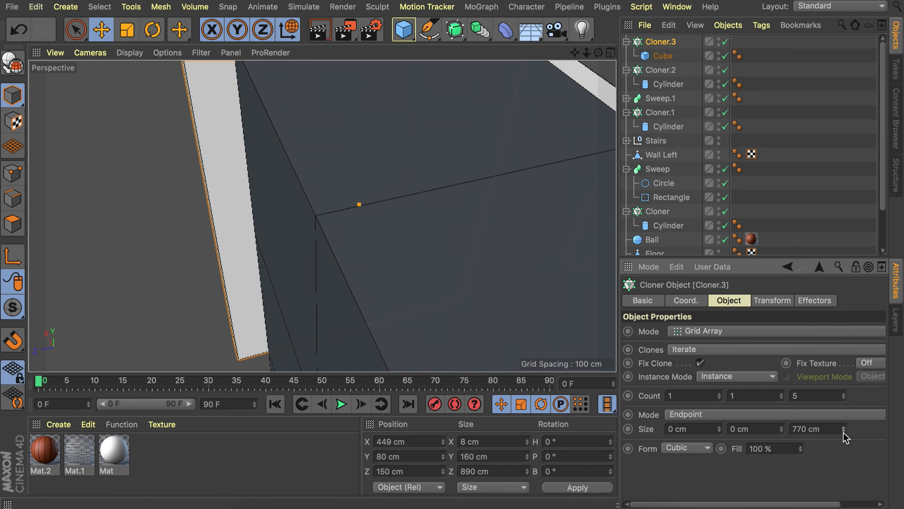
{"action": "scroll", "coordinate": [452, 153], "scroll_direction": "down", "scroll_amount": 10}
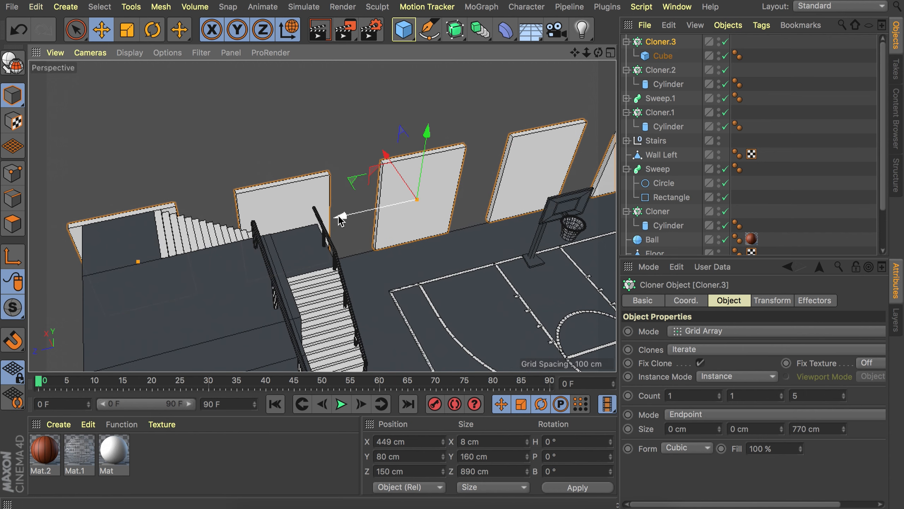
{"action": "left_click_drag", "start_coordinate": [340, 219], "coordinate": [348, 219]}
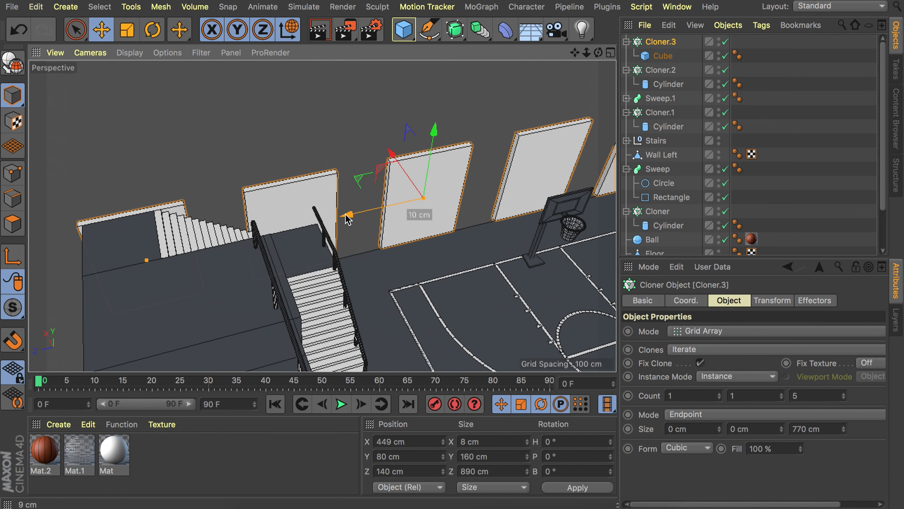
{"action": "left_click", "coordinate": [843, 431]}
Duplicate the panel cloner behind the first row at X 459 cm and set the copy's Z count to 4
{"action": "left_click_drag", "start_coordinate": [328, 194], "coordinate": [271, 112], "text": "alt"}
{"action": "middle_click_drag", "start_coordinate": [272, 112], "coordinate": [285, 181], "text": "alt"}
{"action": "right_click_drag", "start_coordinate": [285, 182], "coordinate": [319, 151], "text": "alt"}
{"action": "left_click_drag", "start_coordinate": [319, 151], "coordinate": [401, 200], "text": "alt"}
{"action": "left_click", "coordinate": [661, 42]}
{"action": "left_click", "coordinate": [844, 398]}
{"action": "right_click_drag", "start_coordinate": [403, 204], "coordinate": [341, 201], "text": "alt"}
{"action": "left_click_drag", "start_coordinate": [342, 201], "coordinate": [307, 199], "text": "alt"}
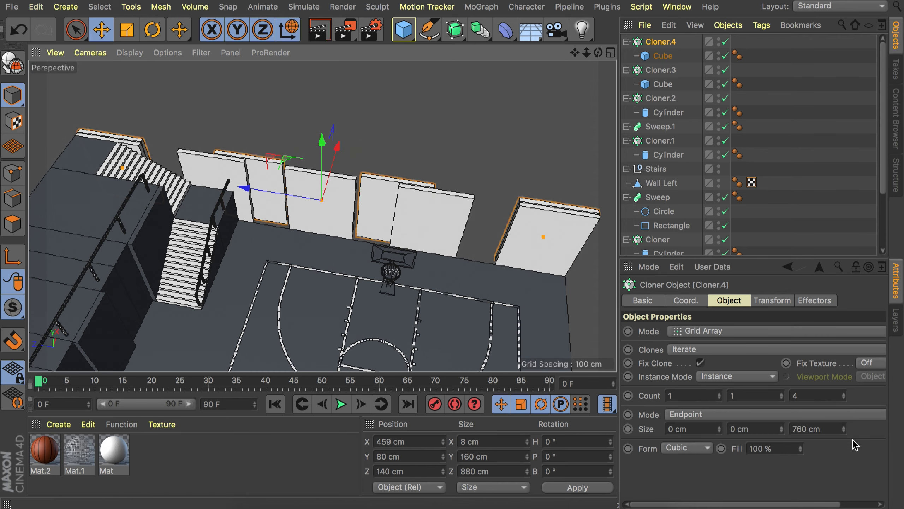
Set the rear panel row's Z size to 570 cm so its panels cover the gaps in the front row
{"action": "left_click_drag", "start_coordinate": [844, 432], "coordinate": [844, 435]}
{"action": "left_click_drag", "start_coordinate": [456, 213], "coordinate": [508, 263], "text": "alt"}
{"action": "key", "text": "F2"}
{"action": "right_click_drag", "start_coordinate": [270, 223], "coordinate": [214, 228], "text": "alt"}
{"action": "middle_click_drag", "start_coordinate": [284, 178], "coordinate": [192, 272], "text": "alt"}
{"action": "left_click_drag", "start_coordinate": [844, 429], "coordinate": [844, 426]}
{"action": "right_click_drag", "start_coordinate": [427, 152], "coordinate": [406, 151], "text": "alt"}
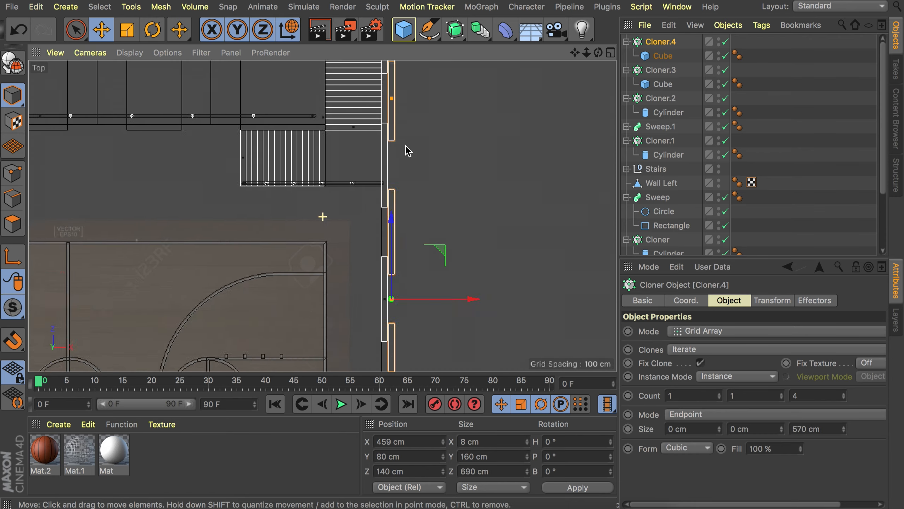
{"action": "middle_click_drag", "start_coordinate": [406, 151], "coordinate": [409, 109], "text": "alt"}
Move the floor's side polygon outward so the floor extends beneath both panel rows, and return to model mode
{"action": "key", "text": "F1"}
{"action": "left_click", "coordinate": [138, 144]}
{"action": "left_click_drag", "start_coordinate": [214, 232], "coordinate": [245, 253], "text": "alt"}
{"action": "right_click_drag", "start_coordinate": [244, 253], "coordinate": [227, 238], "text": "alt"}
{"action": "left_click", "coordinate": [438, 298]}
{"action": "left_click", "coordinate": [13, 224]}
{"action": "middle_click_drag", "start_coordinate": [482, 322], "coordinate": [272, 254], "text": "alt"}
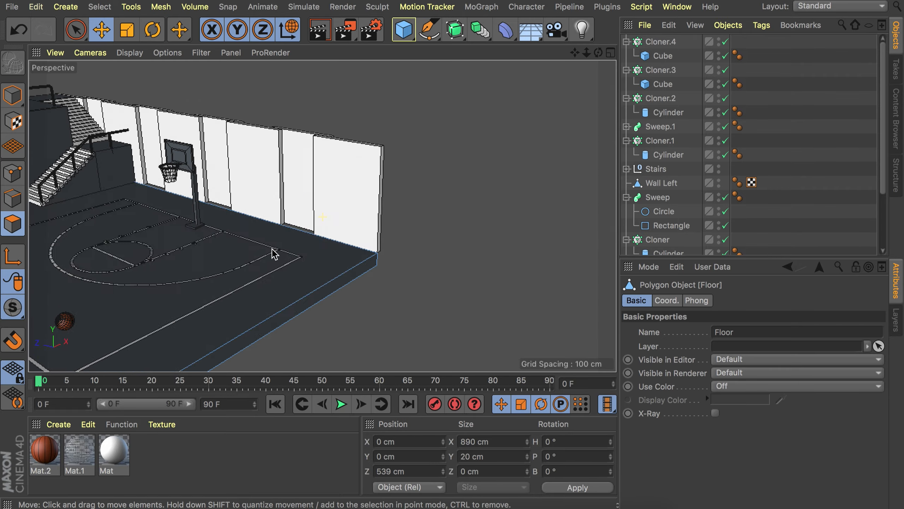
{"action": "left_click_drag", "start_coordinate": [272, 254], "coordinate": [207, 214], "text": "alt"}
{"action": "right_click_drag", "start_coordinate": [381, 202], "coordinate": [408, 177], "text": "alt"}
{"action": "left_click", "coordinate": [321, 288]}
{"action": "left_click_drag", "start_coordinate": [445, 195], "coordinate": [459, 196]}
{"action": "left_click", "coordinate": [481, 289]}
{"action": "left_click_drag", "start_coordinate": [234, 224], "coordinate": [328, 264], "text": "alt"}
{"action": "right_click_drag", "start_coordinate": [323, 251], "coordinate": [285, 264], "text": "alt"}
{"action": "left_click", "coordinate": [13, 94]}
Add another cylinder with a radius of 2 cm and a height of 100 cm
{"action": "right_click_drag", "start_coordinate": [322, 216], "coordinate": [228, 203], "text": "alt"}
{"action": "middle_click_drag", "start_coordinate": [249, 241], "coordinate": [325, 214], "text": "alt"}
{"action": "left_click", "coordinate": [445, 286]}
{"action": "left_click_drag", "start_coordinate": [328, 221], "coordinate": [310, 235], "text": "alt"}
{"action": "middle_click_drag", "start_coordinate": [310, 235], "coordinate": [331, 235], "text": "alt"}
{"action": "left_click_drag", "start_coordinate": [404, 30], "coordinate": [703, 45]}
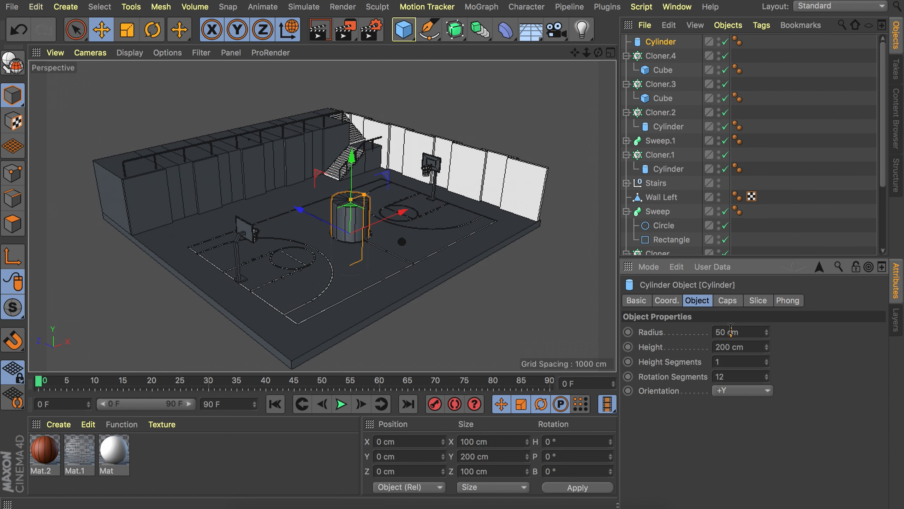
{"action": "left_click", "coordinate": [731, 330]}
{"action": "type", "text": "2"}
{"action": "left_click", "coordinate": [734, 345]}
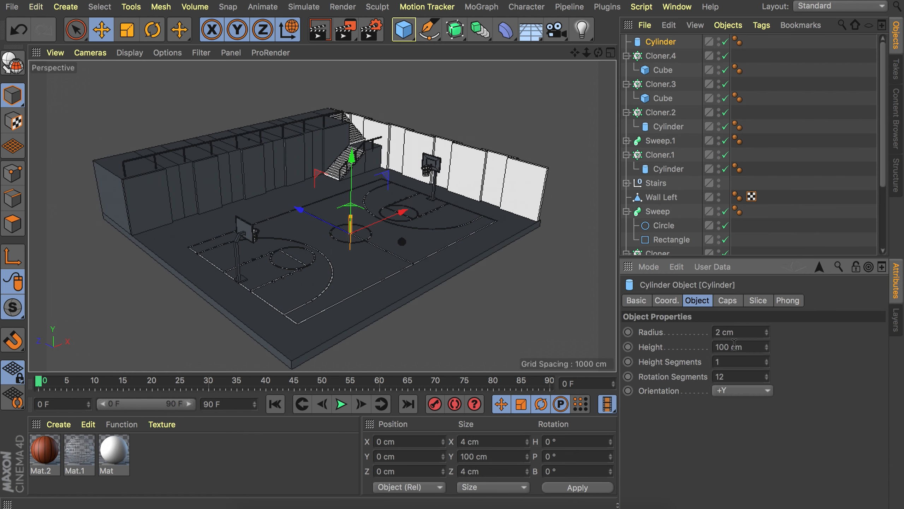
Raise the cylinder to Y 50 cm, then give it a Taper deformer at 20% strength hidden in the viewport
{"action": "key", "text": "o"}
{"action": "left_click_drag", "start_coordinate": [357, 220], "coordinate": [358, 130]}
{"action": "left_click_drag", "start_coordinate": [506, 30], "coordinate": [441, 49], "text": "shift"}
{"action": "left_click", "coordinate": [719, 337]}
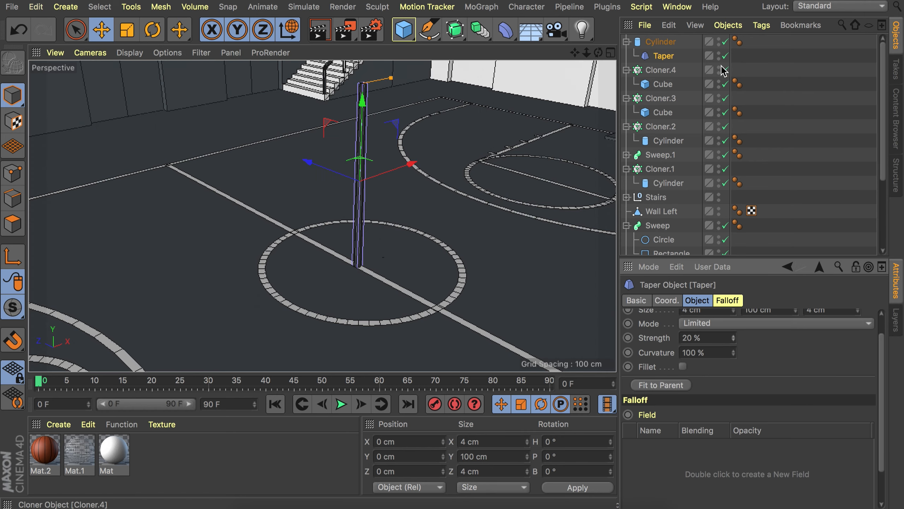
{"action": "double_click", "coordinate": [720, 53]}
Duplicate the pole without its taper as a cap 2 cm high and about 2.3 cm in radius at the pole's top, Y 101 cm
{"action": "left_click_drag", "start_coordinate": [661, 43], "coordinate": [663, 37], "text": "ctrl"}
{"action": "left_click", "coordinate": [661, 45], "text": "ctrl"}
{"action": "left_click", "coordinate": [661, 45]}
{"action": "double_click", "coordinate": [734, 345]}
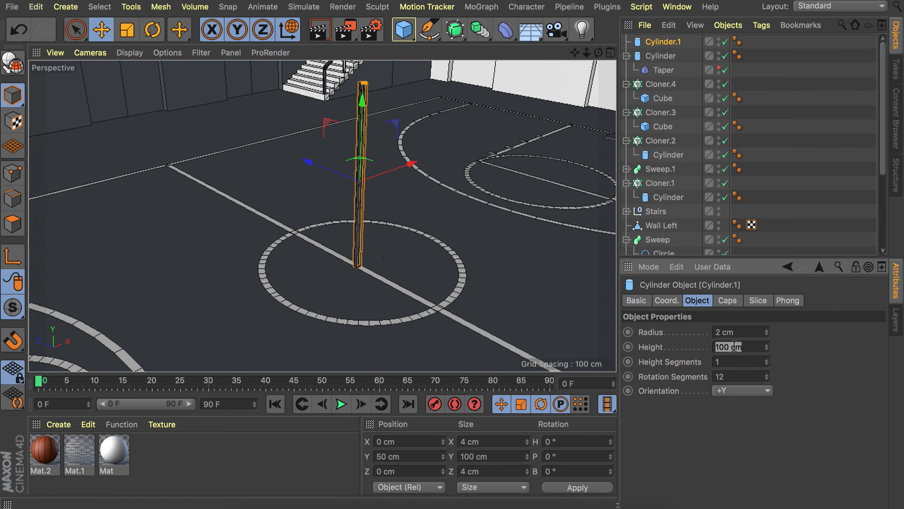
{"action": "key", "text": "Return"}
{"action": "left_click_drag", "start_coordinate": [360, 162], "coordinate": [365, 66]}
{"action": "middle_click_drag", "start_coordinate": [365, 71], "coordinate": [366, 209], "text": "alt"}
{"action": "key", "text": "o"}
{"action": "left_click_drag", "start_coordinate": [328, 250], "coordinate": [337, 199], "text": "alt"}
{"action": "left_click_drag", "start_coordinate": [373, 182], "coordinate": [378, 180]}
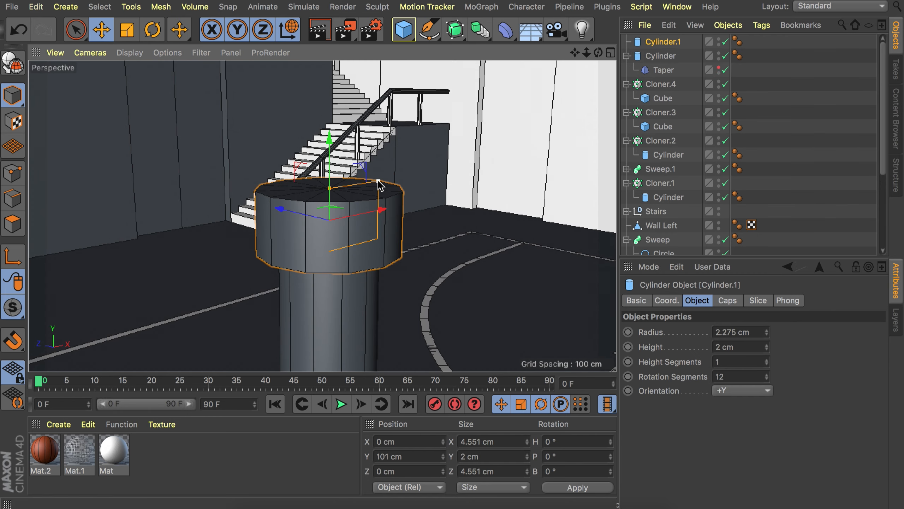
Fillet the cap's edges with 2 segments and a 1 cm radius, and lower it to Y 100 cm
{"action": "left_click", "coordinate": [727, 300]}
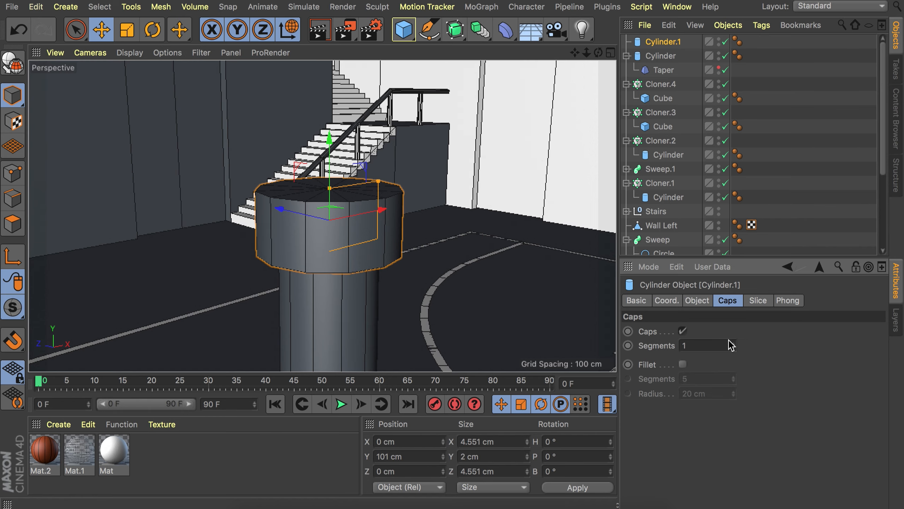
{"action": "left_click", "coordinate": [682, 364]}
{"action": "left_click_drag", "start_coordinate": [330, 154], "coordinate": [330, 178]}
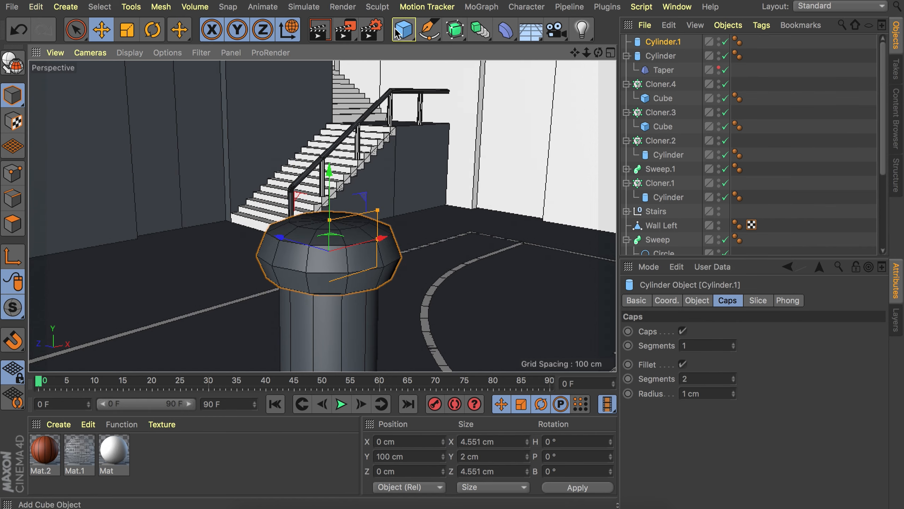
Add a sphere with an 11 cm radius and raise it onto the top of the pole as the lamp globe
{"action": "left_click_drag", "start_coordinate": [404, 29], "coordinate": [470, 48]}
{"action": "double_click", "coordinate": [714, 332]}
{"action": "type", "text": "11"}
{"action": "key", "text": "Return"}
{"action": "scroll", "coordinate": [356, 172], "scroll_direction": "down", "scroll_amount": 10}
{"action": "left_click_drag", "start_coordinate": [346, 149], "coordinate": [347, 27]}
{"action": "scroll", "coordinate": [362, 198], "scroll_direction": "down", "scroll_amount": 10}
Adjust the radii of the pole and the cap so they fit together beneath the globe
{"action": "left_click", "coordinate": [661, 70]}
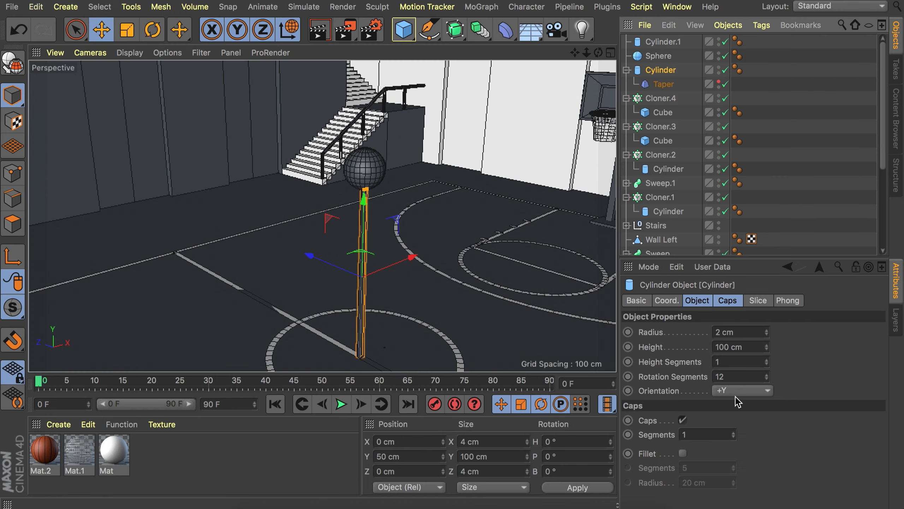
{"action": "double_click", "coordinate": [726, 332]}
{"action": "left_click", "coordinate": [404, 135]}
{"action": "scroll", "coordinate": [369, 200], "scroll_direction": "up", "scroll_amount": 10}
{"action": "scroll", "coordinate": [370, 178], "scroll_direction": "down", "scroll_amount": 3}
{"action": "left_click", "coordinate": [358, 161]}
{"action": "left_click_drag", "start_coordinate": [371, 145], "coordinate": [374, 145]}
{"action": "scroll", "coordinate": [321, 190], "scroll_direction": "down", "scroll_amount": 10}
{"action": "left_click", "coordinate": [321, 190]}
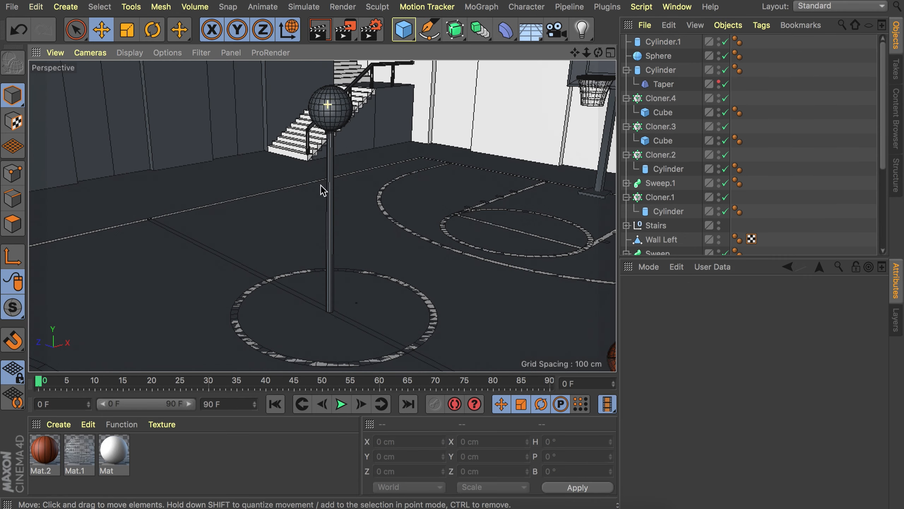
Group the pole, cap and globe into a single null named Lamp
{"action": "left_click", "coordinate": [665, 70]}
{"action": "key", "text": "alt+g"}
{"action": "left_click", "coordinate": [662, 56]}
{"action": "left_click", "coordinate": [661, 42], "text": "shift"}
{"action": "left_click_drag", "start_coordinate": [662, 42], "coordinate": [657, 70]}
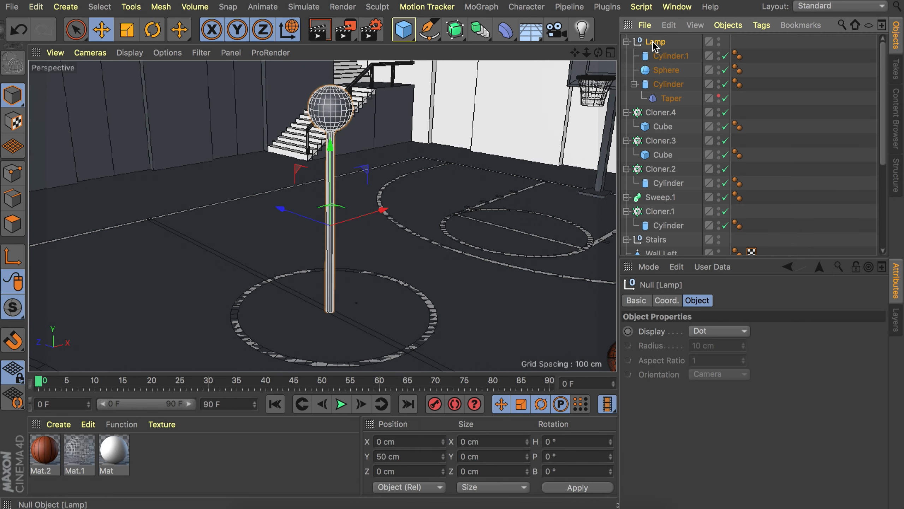
Collapse the expanded Lamp, cloner and sweep hierarchies in the object list
{"action": "left_click", "coordinate": [626, 41]}
{"action": "left_click", "coordinate": [626, 55]}
{"action": "left_click", "coordinate": [626, 70]}
{"action": "left_click", "coordinate": [626, 84]}
{"action": "left_click", "coordinate": [626, 112]}
{"action": "left_click", "coordinate": [626, 155]}
{"action": "left_click", "coordinate": [626, 169]}
Place Lamp in a Symmetry object mirrored on the ZY plane and move it 200 cm from the court's centre along X
{"action": "left_click", "coordinate": [660, 56]}
{"action": "left_click", "coordinate": [339, 118]}
{"action": "left_click", "coordinate": [661, 44]}
{"action": "left_click", "coordinate": [472, 31]}
{"action": "left_click", "coordinate": [685, 100], "text": "alt"}
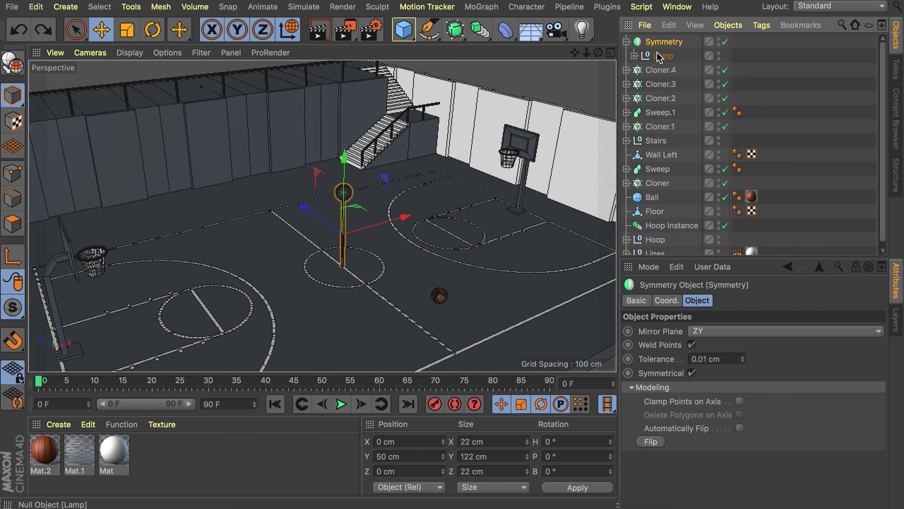
{"action": "left_click", "coordinate": [659, 56]}
{"action": "left_click_drag", "start_coordinate": [403, 218], "coordinate": [273, 254]}
Nest the lamp pair in a second Symmetry object that mirrors it along Z, and offset the pair to the court's long edges
{"action": "left_click", "coordinate": [663, 42]}
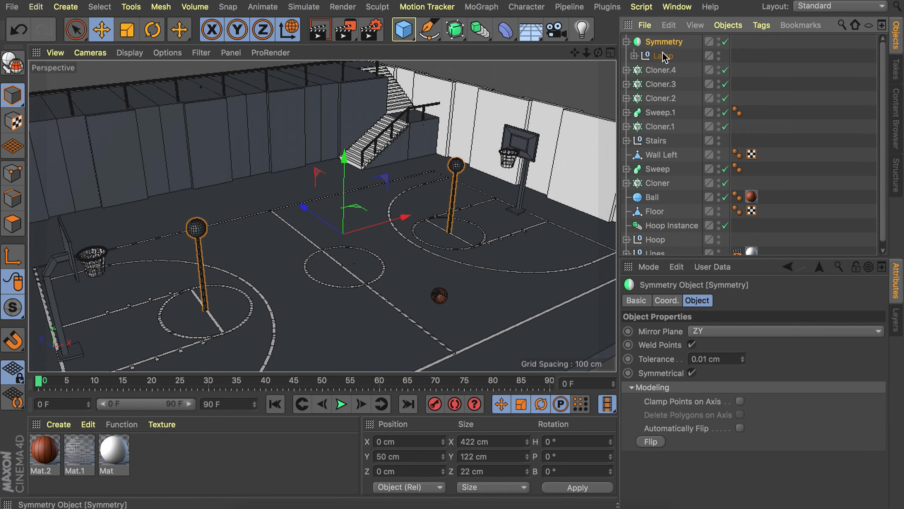
{"action": "left_click", "coordinate": [504, 31]}
{"action": "left_click", "coordinate": [659, 96], "text": "alt"}
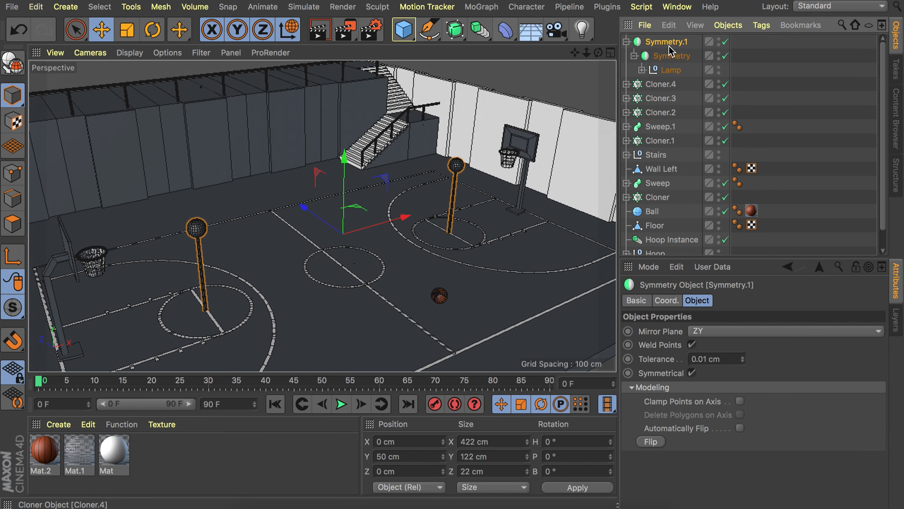
{"action": "left_click", "coordinate": [723, 331]}
{"action": "left_click", "coordinate": [717, 344]}
{"action": "left_click_drag", "start_coordinate": [310, 217], "coordinate": [241, 143]}
{"action": "left_click", "coordinate": [671, 56]}
{"action": "left_click_drag", "start_coordinate": [288, 179], "coordinate": [276, 215], "text": "alt"}
{"action": "left_click", "coordinate": [779, 75]}
{"action": "left_click_drag", "start_coordinate": [352, 227], "coordinate": [339, 277], "text": "alt"}
Name the outer Symmetry object Lamps and organise the panel cloners as Walls right, with Rail nested under Wall Left
{"action": "left_click", "coordinate": [666, 42]}
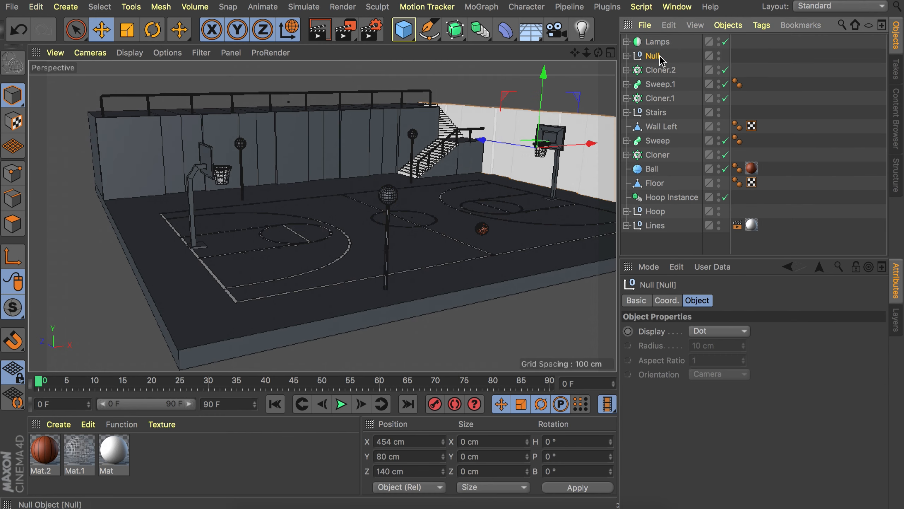
{"action": "left_click", "coordinate": [660, 70]}
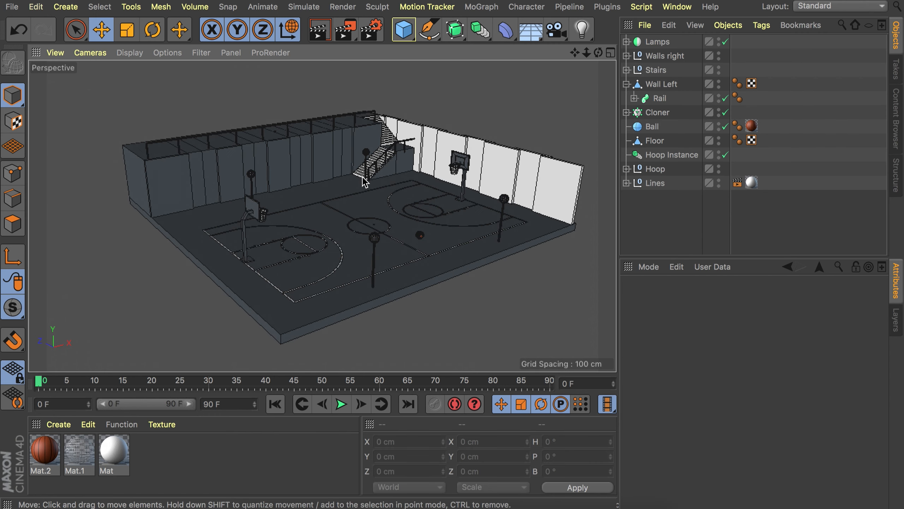
Add a cube plank measuring 62 by 1 by 5 cm and raise it to Y 51 cm
{"action": "left_click", "coordinate": [403, 29]}
{"action": "double_click", "coordinate": [690, 332]}
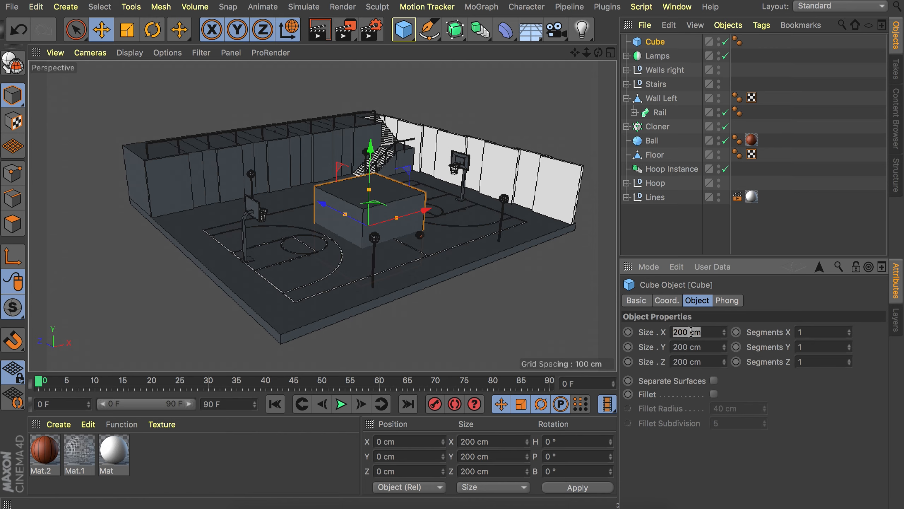
{"action": "type", "text": "62"}
{"action": "key", "text": "Return"}
{"action": "type", "text": "1"}
{"action": "key", "text": "Tab"}
{"action": "type", "text": "5"}
{"action": "key", "text": "Return"}
{"action": "left_click_drag", "start_coordinate": [370, 146], "coordinate": [370, 129]}
{"action": "right_click_drag", "start_coordinate": [371, 221], "coordinate": [427, 72], "text": "alt"}
{"action": "left_click_drag", "start_coordinate": [307, 114], "coordinate": [334, 148], "text": "alt"}
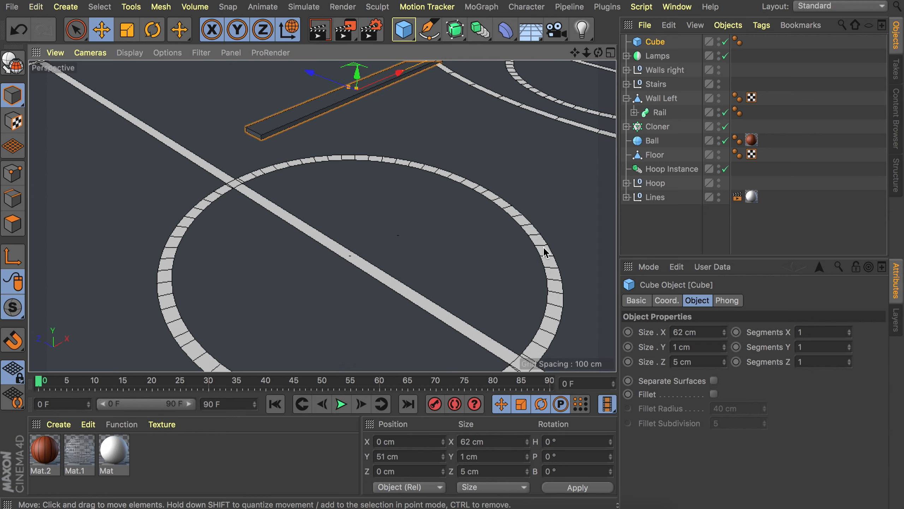
Clone the plank in a linear Cloner with a count of 4, spaced along Z with narrow gaps
{"action": "left_click", "coordinate": [481, 6]}
{"action": "left_click", "coordinate": [515, 167], "text": "alt"}
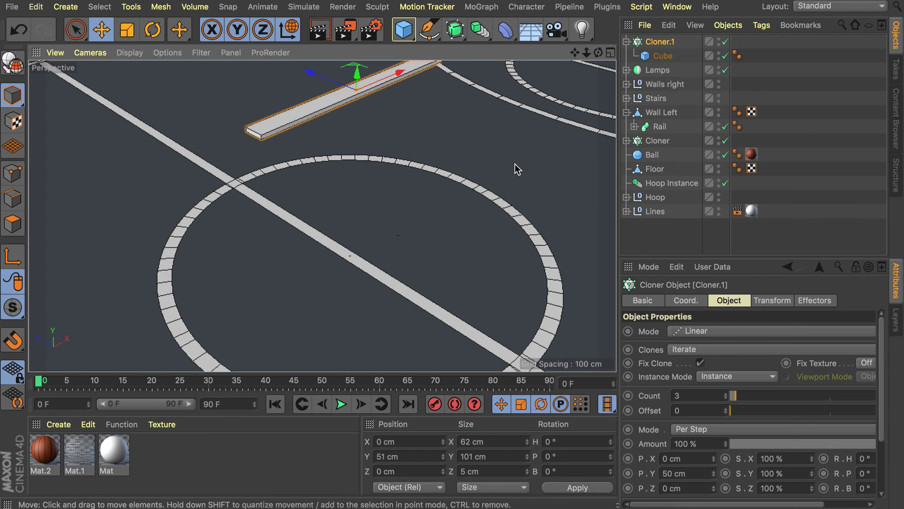
{"action": "left_click", "coordinate": [733, 377]}
{"action": "left_click", "coordinate": [726, 391]}
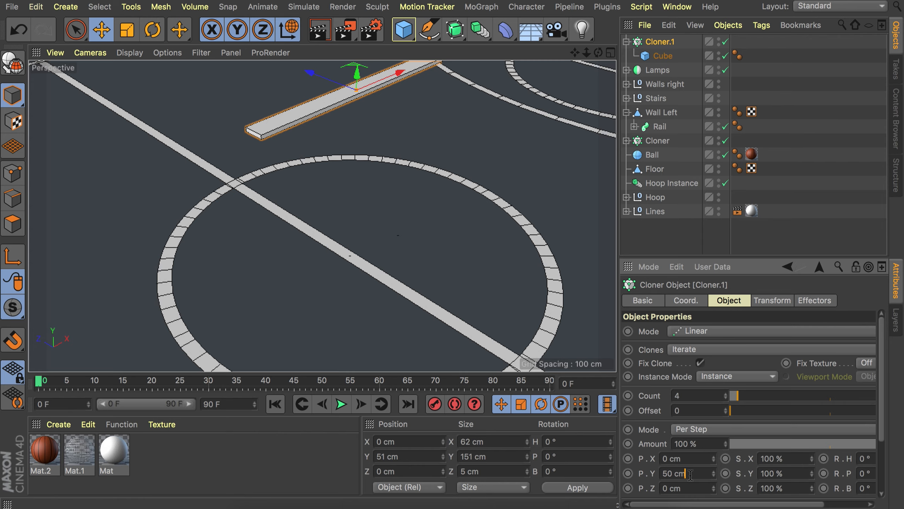
{"action": "left_click_drag", "start_coordinate": [713, 483], "coordinate": [714, 481]}
{"action": "right_click_drag", "start_coordinate": [283, 131], "coordinate": [360, 118], "text": "alt"}
{"action": "left_click_drag", "start_coordinate": [360, 118], "coordinate": [383, 137], "text": "alt"}
Add a bench leg cube measuring 3 by 12 by 3 cm under the planks' end at X -28 cm, Y 45 cm
{"action": "left_click", "coordinate": [412, 36]}
{"action": "double_click", "coordinate": [700, 332]}
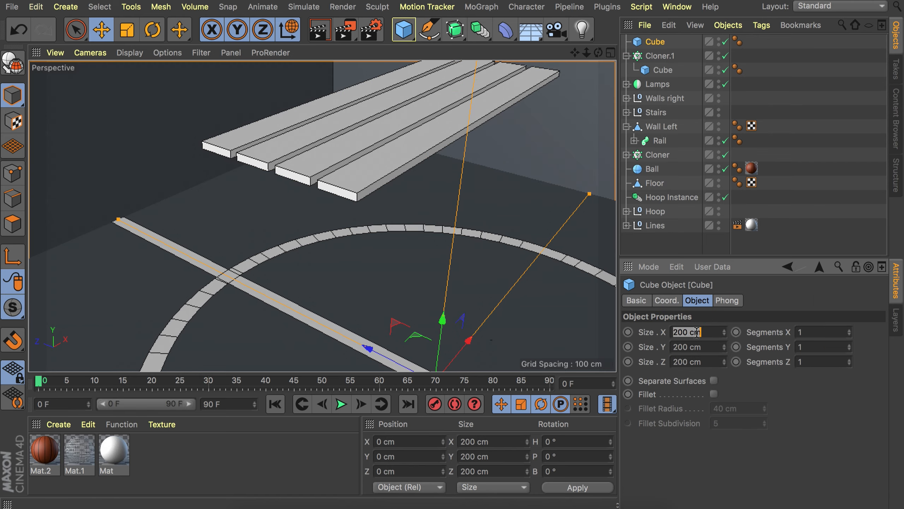
{"action": "type", "text": "3"}
{"action": "key", "text": "Tab"}
{"action": "type", "text": "12"}
{"action": "key", "text": "Tab"}
{"action": "type", "text": "3"}
{"action": "left_click_drag", "start_coordinate": [442, 316], "coordinate": [428, 109]}
{"action": "left_click_drag", "start_coordinate": [497, 127], "coordinate": [424, 178]}
{"action": "left_click_drag", "start_coordinate": [399, 214], "coordinate": [356, 149], "text": "alt"}
{"action": "left_click_drag", "start_coordinate": [341, 169], "coordinate": [342, 175]}
{"action": "left_click_drag", "start_coordinate": [363, 139], "coordinate": [377, 171], "text": "alt"}
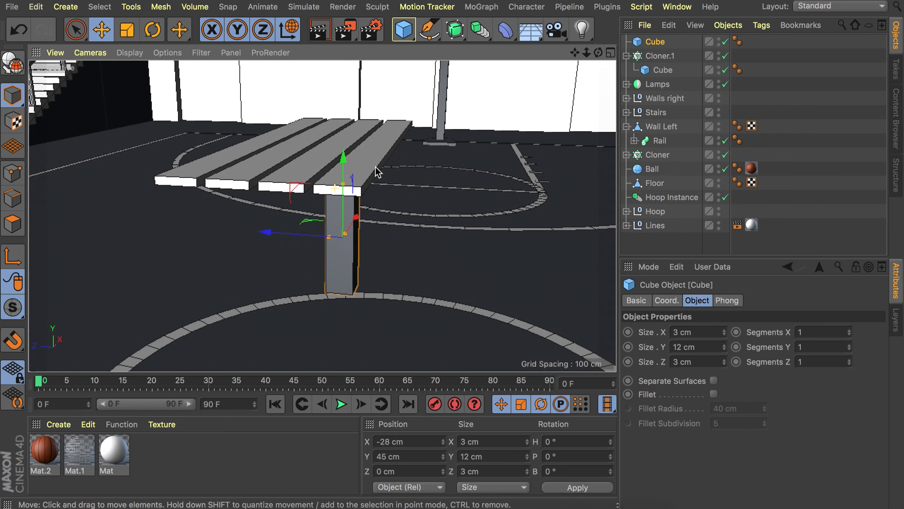
Duplicate the leg along Z to the bench's opposite side and connect both legs with crossbars 2.5 cm wide in X
{"action": "left_click_drag", "start_coordinate": [265, 232], "coordinate": [153, 228], "text": "ctrl"}
{"action": "right_click_drag", "start_coordinate": [185, 199], "coordinate": [256, 175], "text": "alt"}
{"action": "left_click_drag", "start_coordinate": [322, 216], "coordinate": [335, 128], "text": "alt"}
{"action": "left_click_drag", "start_coordinate": [368, 105], "coordinate": [215, 202]}
{"action": "left_click_drag", "start_coordinate": [365, 207], "coordinate": [366, 206]}
{"action": "double_click", "coordinate": [683, 332]}
{"action": "type", "text": "2.5"}
{"action": "key", "text": "Tab"}
{"action": "left_click_drag", "start_coordinate": [372, 146], "coordinate": [382, 178], "text": "alt"}
{"action": "left_click_drag", "start_coordinate": [385, 213], "coordinate": [386, 138], "text": "shift"}
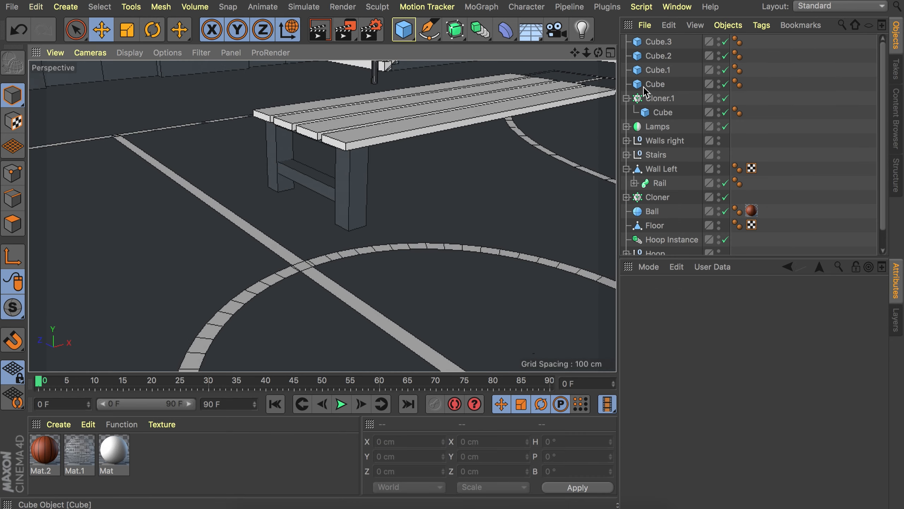
Group the legs and crossbars into a null and place an instance of it under the bench's other end
{"action": "left_click", "coordinate": [649, 85]}
{"action": "left_click", "coordinate": [656, 45], "text": "shift"}
{"action": "key", "text": "alt+g"}
{"action": "left_click", "coordinate": [481, 30]}
{"action": "left_click_drag", "start_coordinate": [360, 153], "coordinate": [555, 117], "text": "shift"}
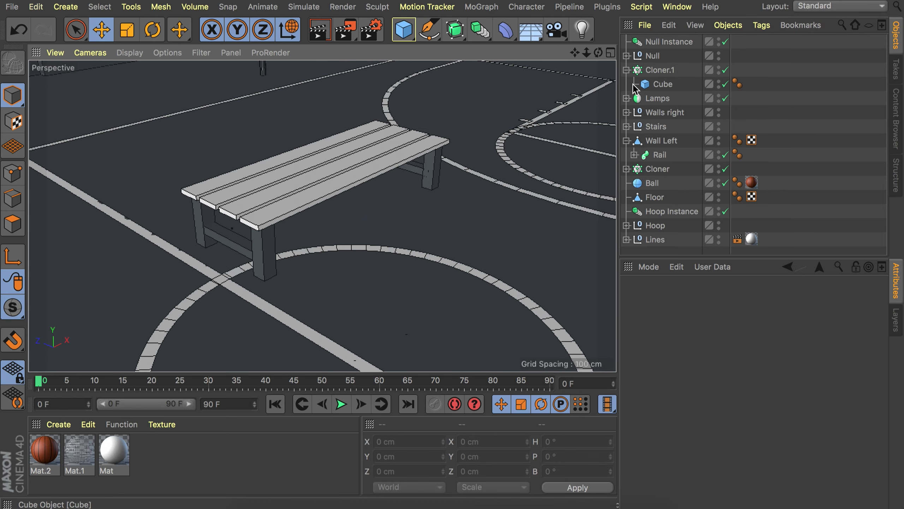
Group the plank cloner and both leg assemblies into one null named Bench
{"action": "left_click", "coordinate": [658, 70]}
{"action": "left_click", "coordinate": [661, 46], "text": "shift"}
{"action": "key", "text": "alt+g"}
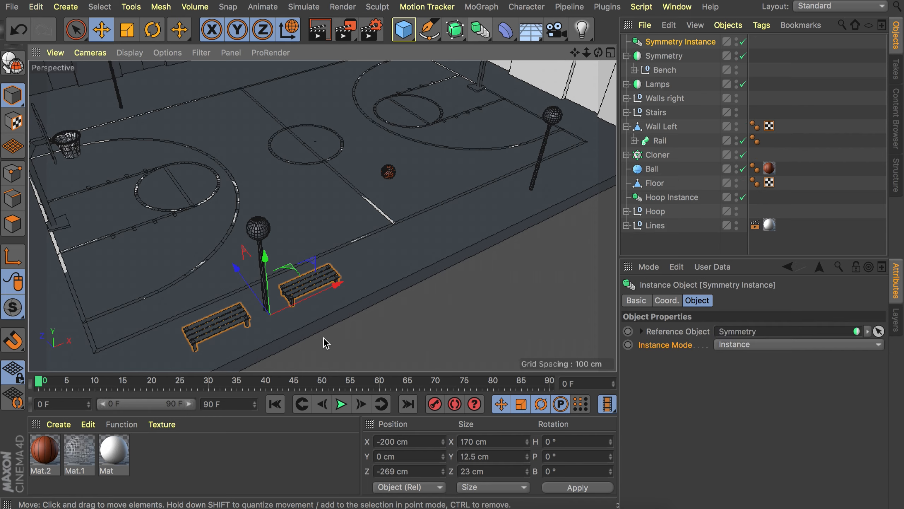
Move the instance of the mirrored bench pair to X 200 cm so it flanks the other courtside lamp
{"action": "left_click_drag", "start_coordinate": [337, 285], "coordinate": [555, 167]}
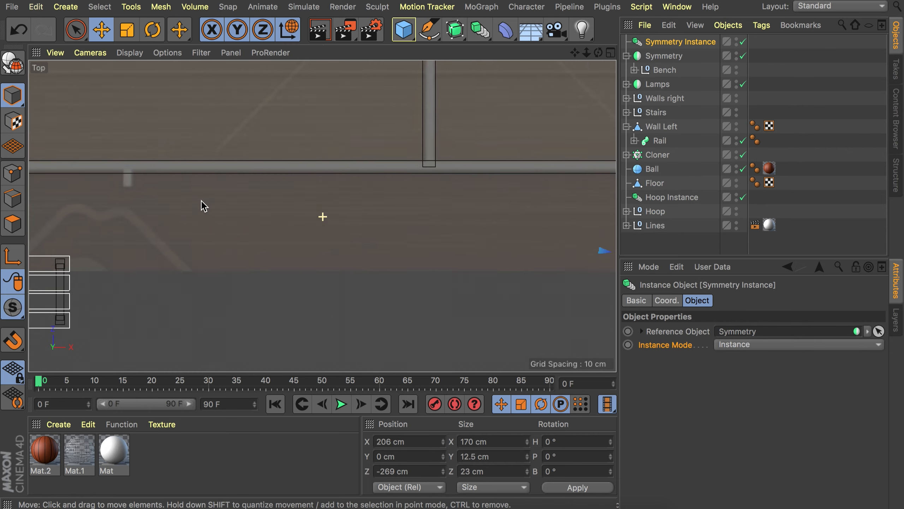
{"action": "middle_click_drag", "start_coordinate": [158, 284], "coordinate": [30, 284], "text": "alt"}
{"action": "left_click_drag", "start_coordinate": [515, 283], "coordinate": [508, 283]}
Rename the bench Symmetry object Bench Couple and its instance Bench Couple Instance, then collapse the Bench Couple hierarchy
{"action": "left_click", "coordinate": [677, 244]}
{"action": "double_click", "coordinate": [673, 53]}
{"action": "type", "text": "Bench Couple"}
{"action": "double_click", "coordinate": [664, 42]}
{"action": "type", "text": "Bench Couple"}
{"action": "key", "text": "Return"}
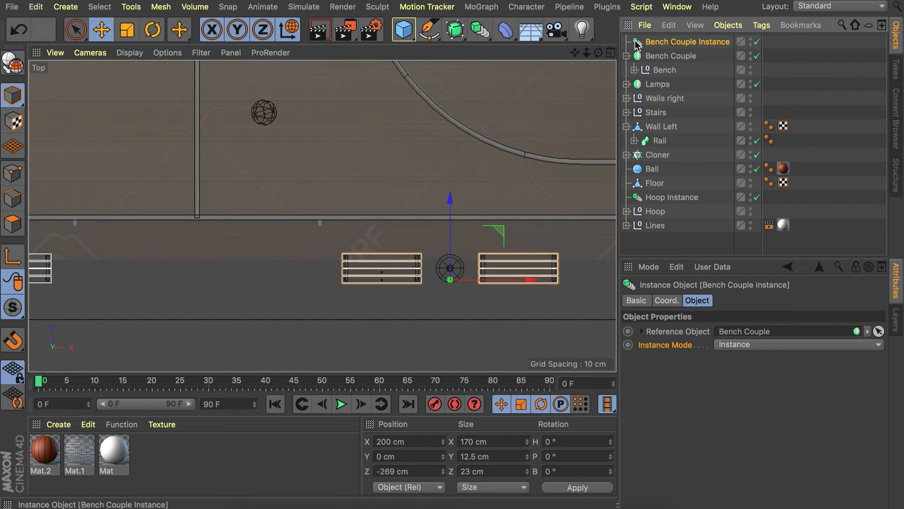
{"action": "left_click", "coordinate": [676, 244]}
{"action": "middle_click", "coordinate": [498, 214]}
{"action": "left_click", "coordinate": [626, 56]}
Add a sphere and move it up to the top edge of the left wall
{"action": "middle_click", "coordinate": [285, 171]}
{"action": "scroll", "coordinate": [322, 220], "scroll_direction": "down", "scroll_amount": 5}
{"action": "left_click_drag", "start_coordinate": [342, 175], "coordinate": [528, 181], "text": "alt"}
{"action": "scroll", "coordinate": [374, 121], "scroll_direction": "up", "scroll_amount": 5}
{"action": "left_click_drag", "start_coordinate": [403, 29], "coordinate": [694, 73]}
{"action": "left_click_drag", "start_coordinate": [381, 209], "coordinate": [342, 224]}
{"action": "left_click_drag", "start_coordinate": [337, 149], "coordinate": [338, 48]}
{"action": "left_click_drag", "start_coordinate": [289, 101], "coordinate": [305, 108]}
Adjust the sphere and duplicate it in varied sizes along the left wall's top edge, with smaller copies hanging below
{"action": "left_click_drag", "start_coordinate": [357, 119], "coordinate": [513, 84]}
{"action": "left_click_drag", "start_coordinate": [456, 137], "coordinate": [453, 138]}
{"action": "left_click_drag", "start_coordinate": [450, 73], "coordinate": [449, 93]}
{"action": "left_click_drag", "start_coordinate": [489, 146], "coordinate": [385, 167], "text": "ctrl"}
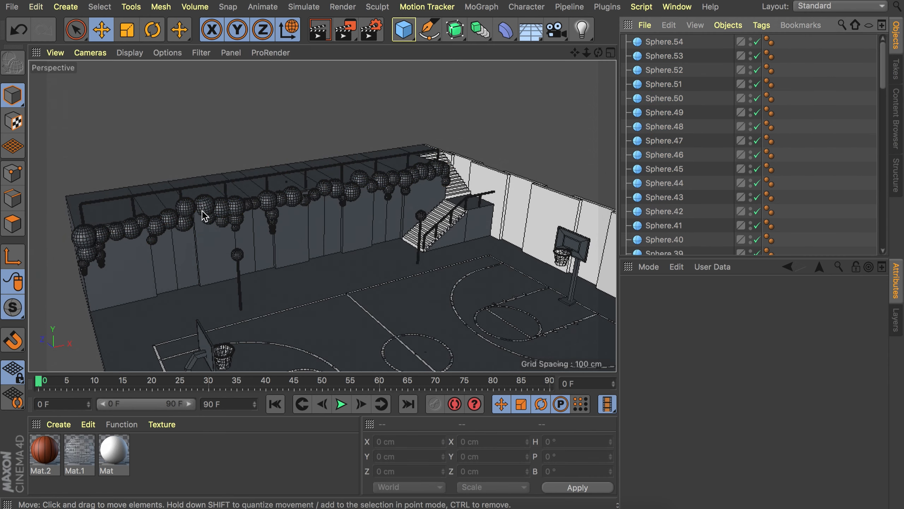
Add a Volume Builder and a Volume Mesher, and nest the builder inside the mesher
{"action": "scroll", "coordinate": [204, 214], "scroll_direction": "up", "scroll_amount": 5}
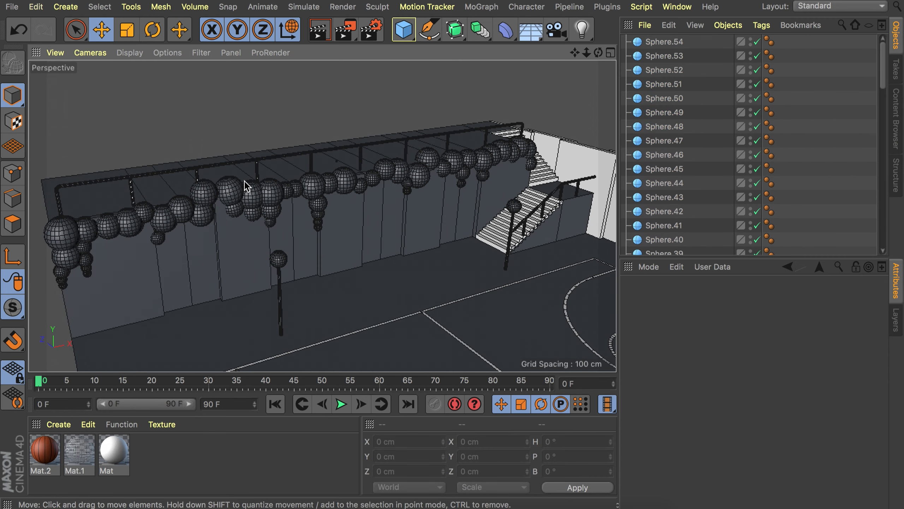
{"action": "left_click", "coordinate": [480, 29]}
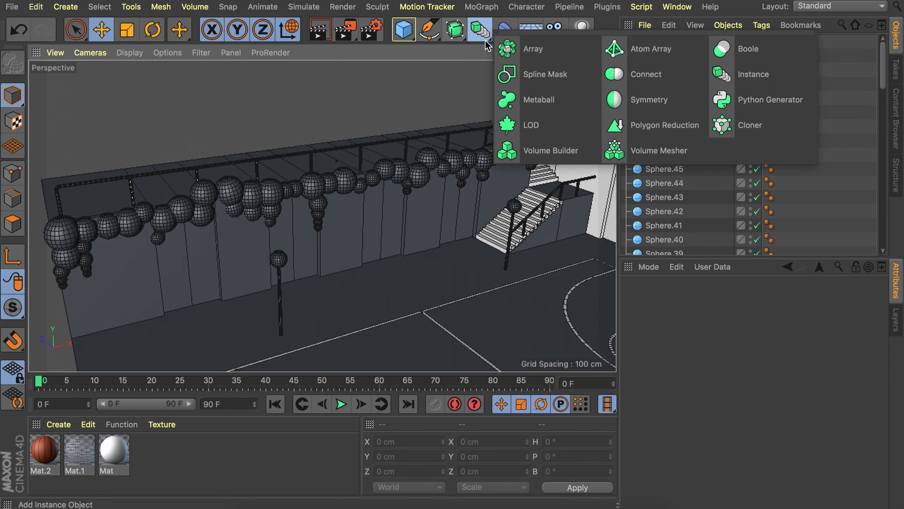
{"action": "left_click", "coordinate": [550, 146]}
{"action": "left_click", "coordinate": [480, 29]}
{"action": "left_click", "coordinate": [659, 150]}
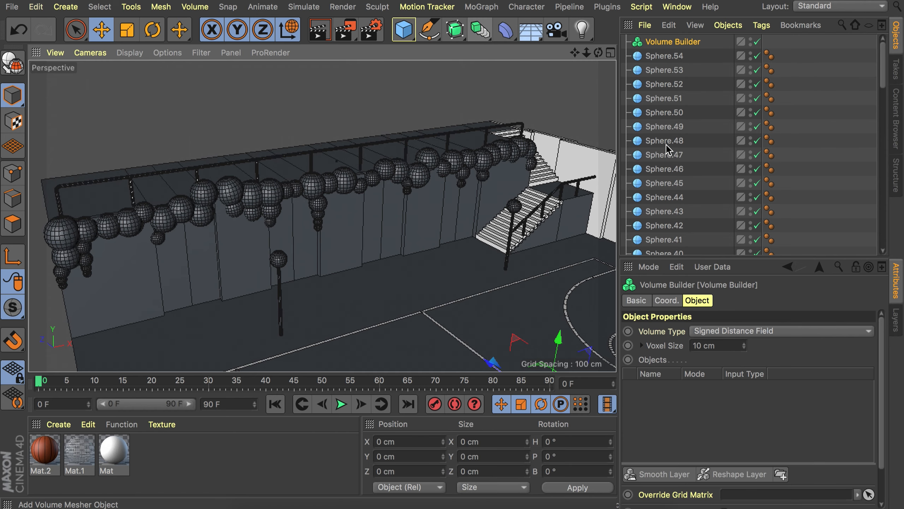
{"action": "left_click_drag", "start_coordinate": [672, 57], "coordinate": [673, 42]}
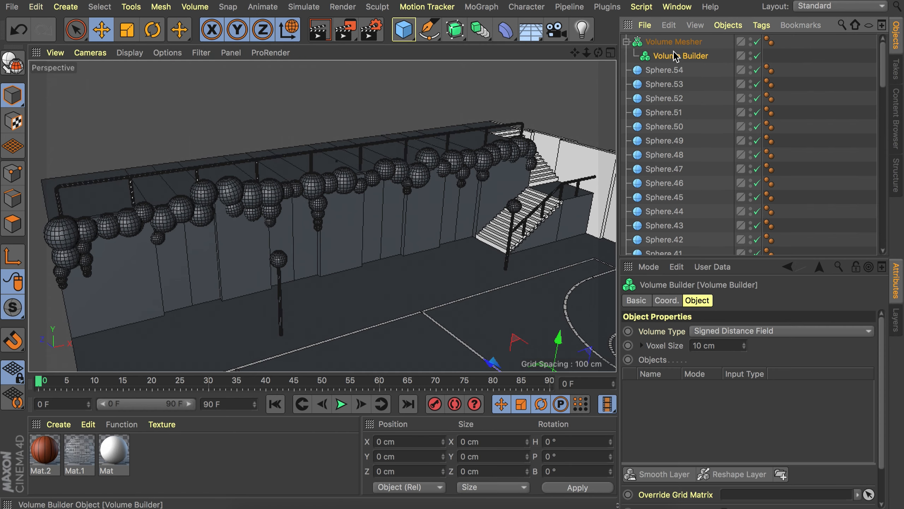
Move all the wall spheres, Sphere through Sphere.54, into the Volume Builder and collapse its hierarchy
{"action": "left_click", "coordinate": [667, 71]}
{"action": "scroll", "coordinate": [675, 150], "scroll_direction": "down", "scroll_amount": 17}
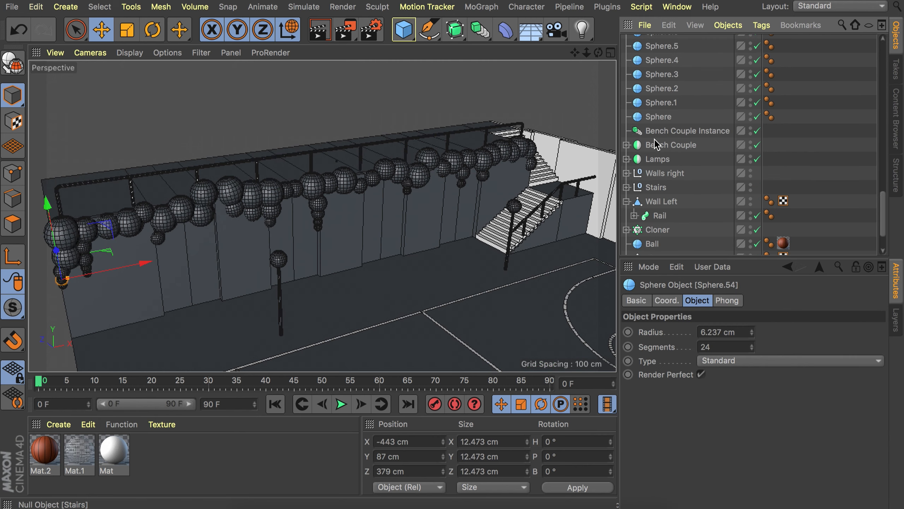
{"action": "left_click", "coordinate": [656, 115], "text": "shift"}
{"action": "scroll", "coordinate": [659, 107], "scroll_direction": "up", "scroll_amount": 17}
{"action": "left_click_drag", "start_coordinate": [661, 96], "coordinate": [673, 57]}
{"action": "left_click", "coordinate": [633, 56]}
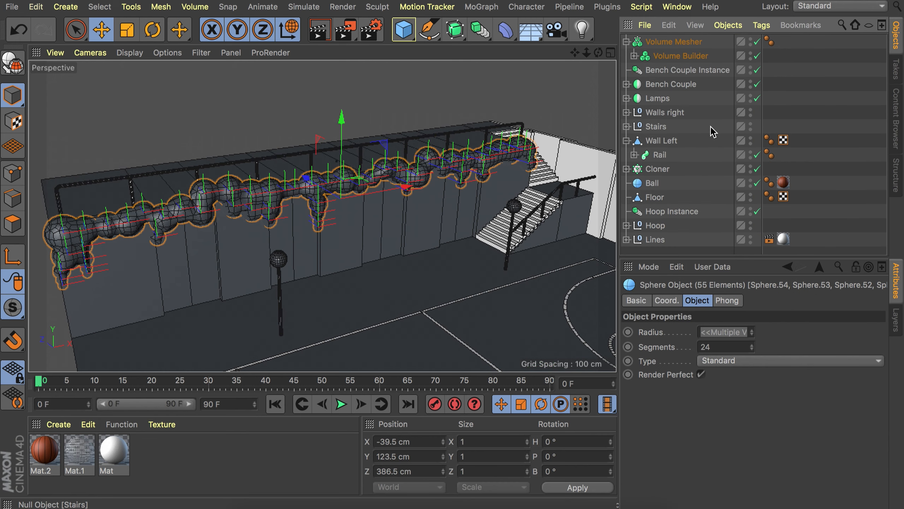
{"action": "left_click", "coordinate": [815, 61]}
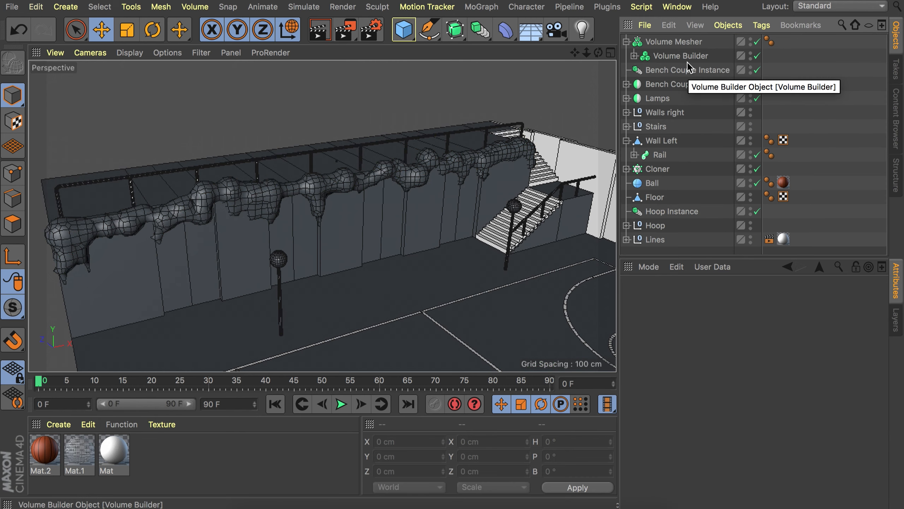
Set the Volume Builder's voxel size to 5 cm and add a Reshape Layer
{"action": "left_click", "coordinate": [677, 56]}
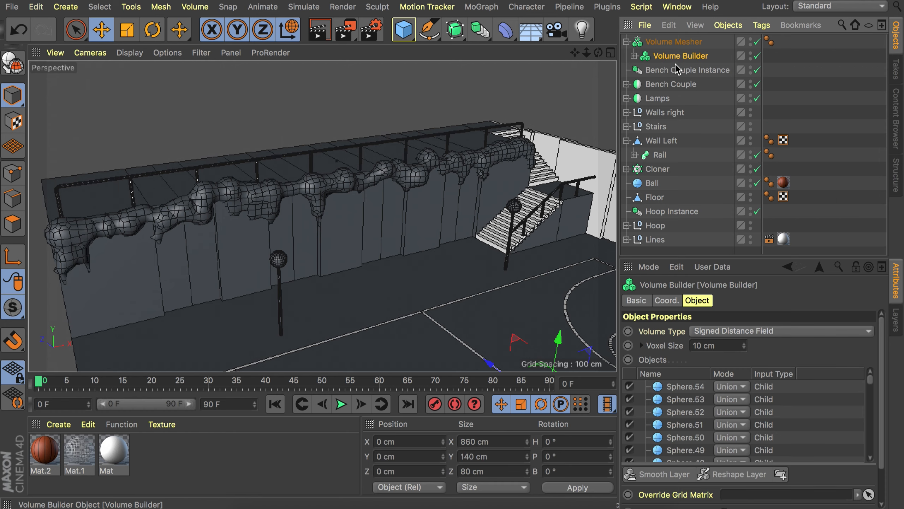
{"action": "left_click", "coordinate": [706, 342]}
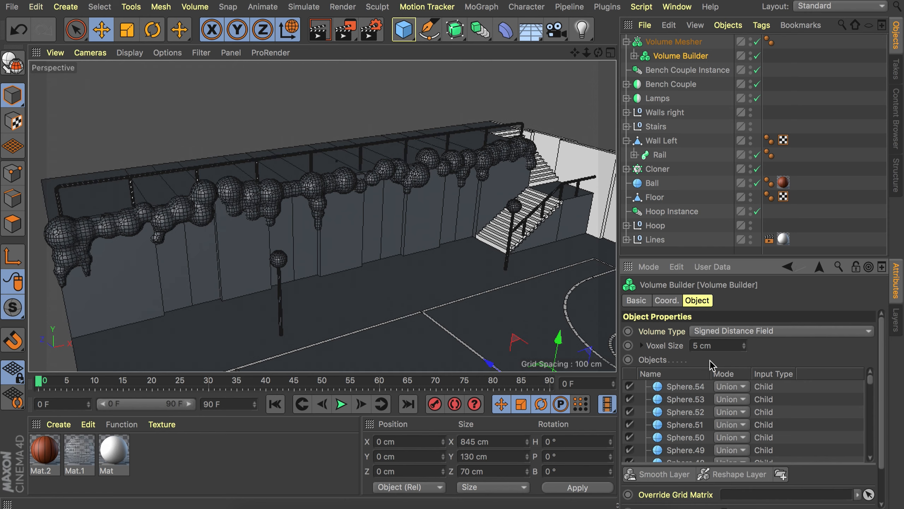
{"action": "left_click", "coordinate": [734, 478]}
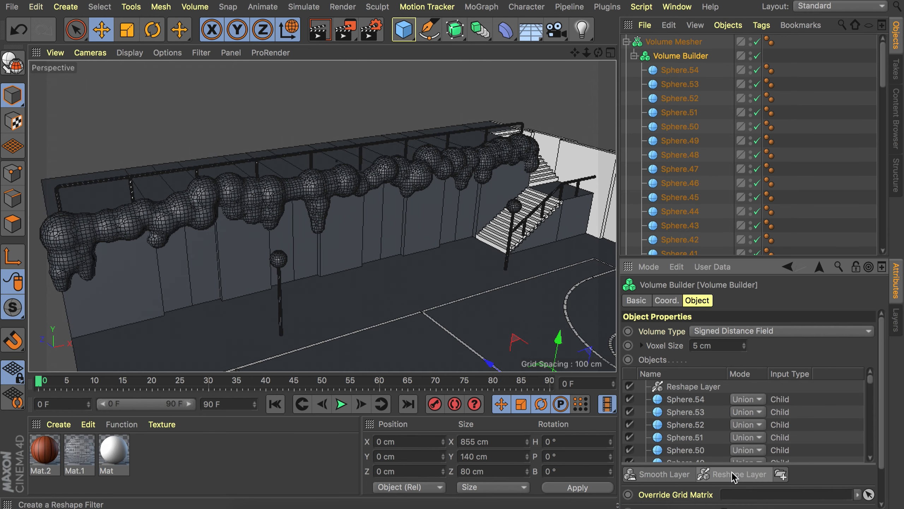
Reduce the Reshape Layer's filter strength to about 62% in the Volume Builder
{"action": "left_click", "coordinate": [687, 386]}
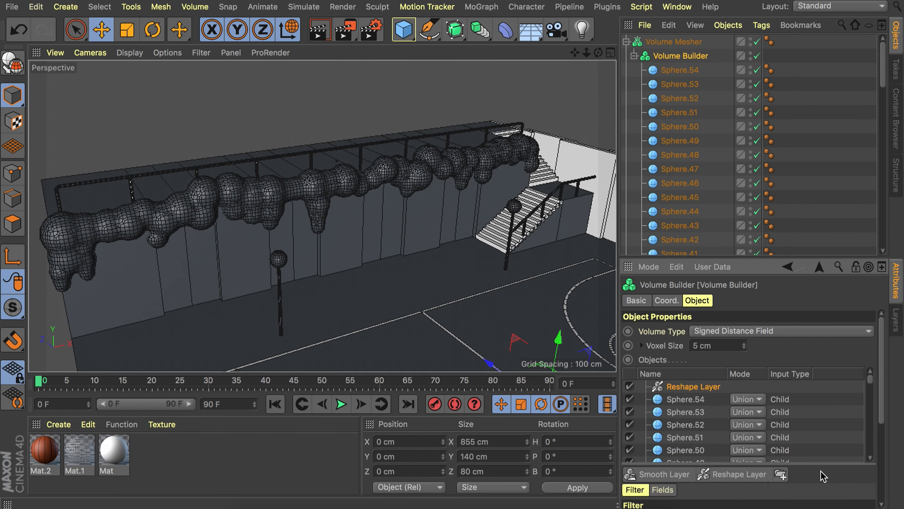
{"action": "scroll", "coordinate": [819, 471], "scroll_direction": "down", "scroll_amount": 5}
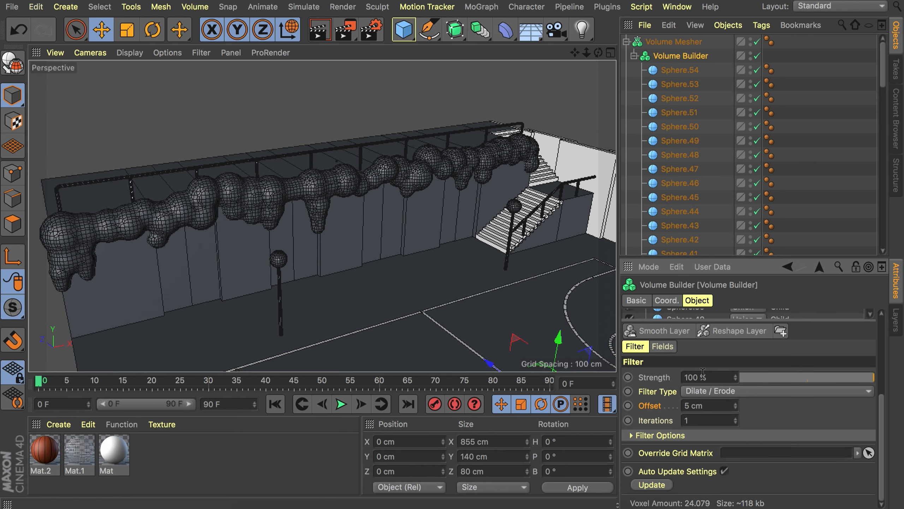
{"action": "left_click_drag", "start_coordinate": [839, 378], "coordinate": [826, 379]}
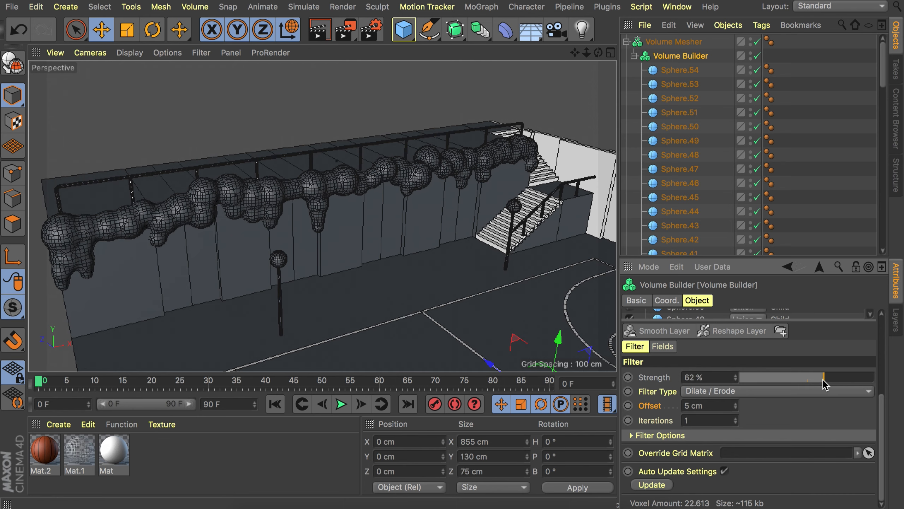
Set the Volume Mesher's voxel range threshold to 26% to slim the hanging overgrowth
{"action": "left_click", "coordinate": [689, 42]}
{"action": "left_click_drag", "start_coordinate": [825, 334], "coordinate": [817, 333]}
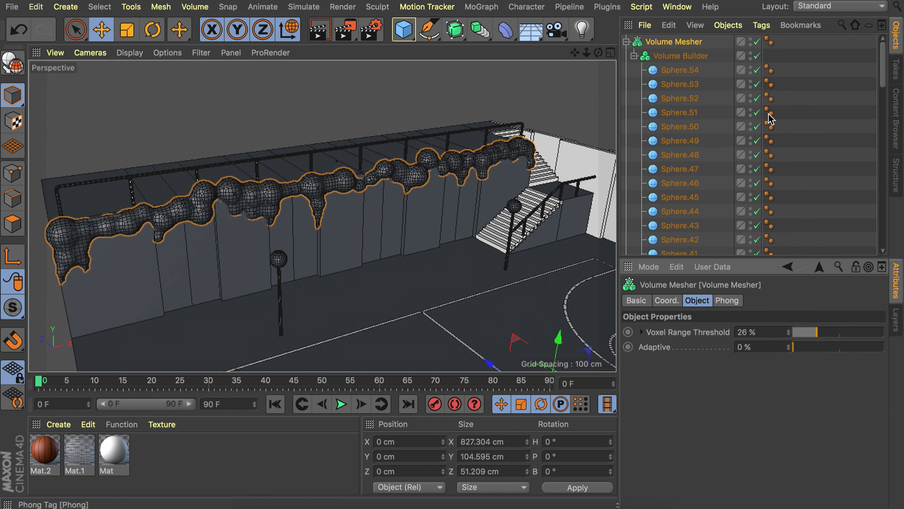
{"action": "left_click", "coordinate": [783, 118]}
{"action": "right_click_drag", "start_coordinate": [328, 194], "coordinate": [317, 178], "text": "alt"}
Group the Volume Mesher into a null, name it Ivy, and expand it
{"action": "left_click", "coordinate": [672, 42]}
{"action": "left_click", "coordinate": [626, 42]}
{"action": "key", "text": "alt+g"}
{"action": "double_click", "coordinate": [648, 42]}
{"action": "key", "text": "BackSpace"}
{"action": "type", "text": "Ivy"}
{"action": "key", "text": "Return"}
{"action": "left_click", "coordinate": [626, 42]}
Add a Displacer inside the Ivy group with a 6 cm height and a Noise shader
{"action": "left_click", "coordinate": [507, 32]}
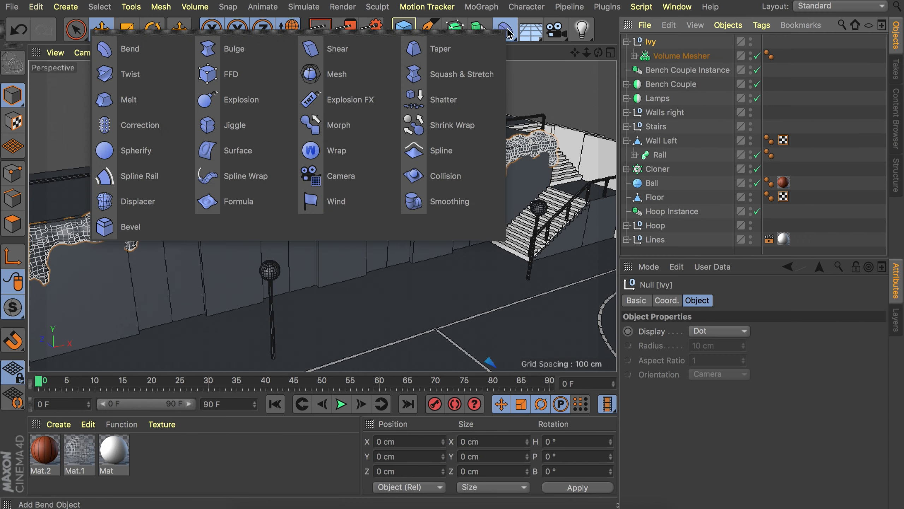
{"action": "left_click", "coordinate": [142, 200], "text": "shift"}
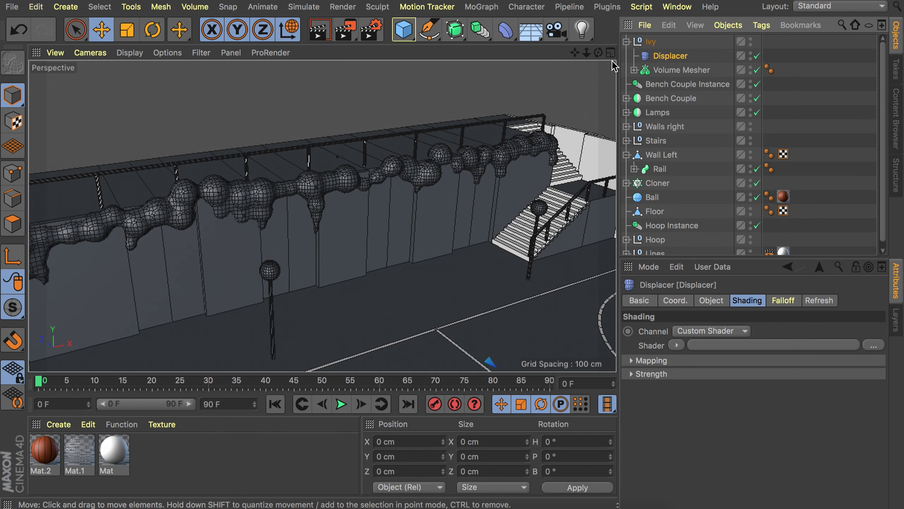
{"action": "left_click", "coordinate": [705, 302]}
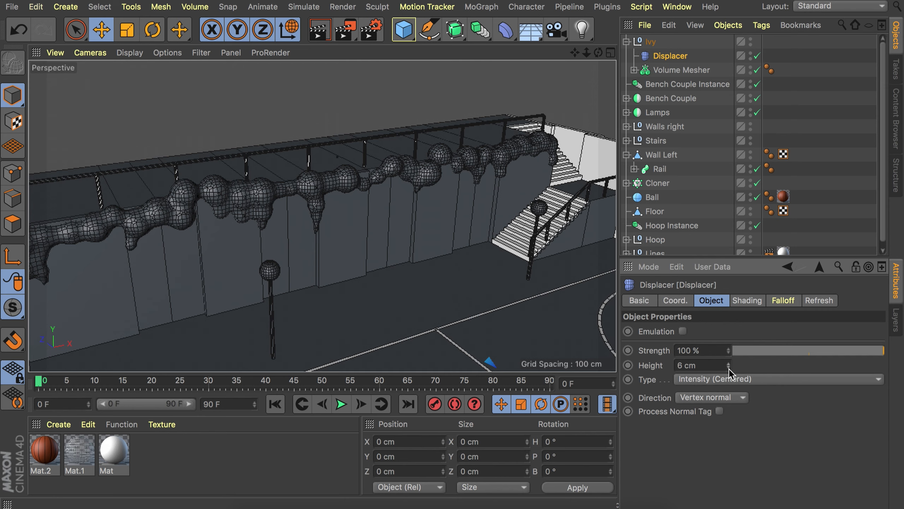
{"action": "left_click", "coordinate": [741, 303]}
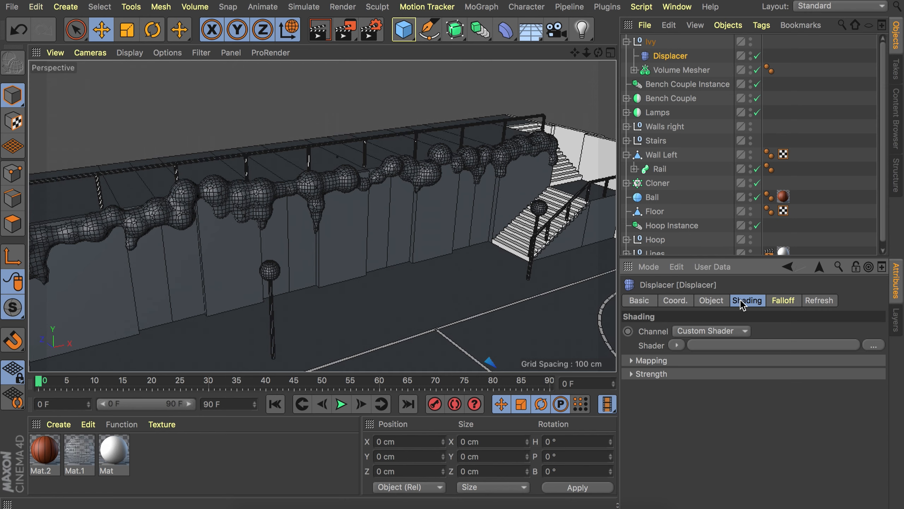
{"action": "left_click", "coordinate": [677, 345]}
{"action": "left_click", "coordinate": [698, 168]}
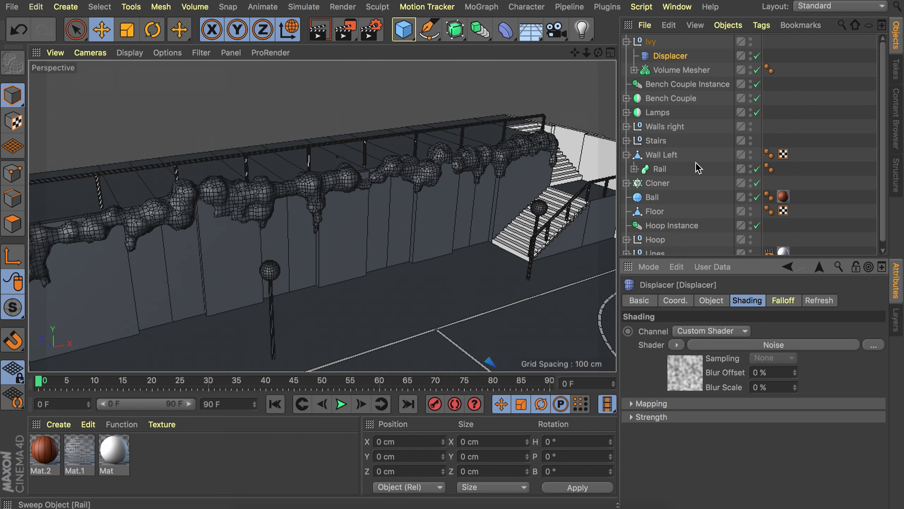
Adjust the Displacer's Noise shader, setting its contrast to 67%, and collapse the Ivy group
{"action": "left_click", "coordinate": [680, 382]}
{"action": "scroll", "coordinate": [683, 367], "scroll_direction": "down", "scroll_amount": 5}
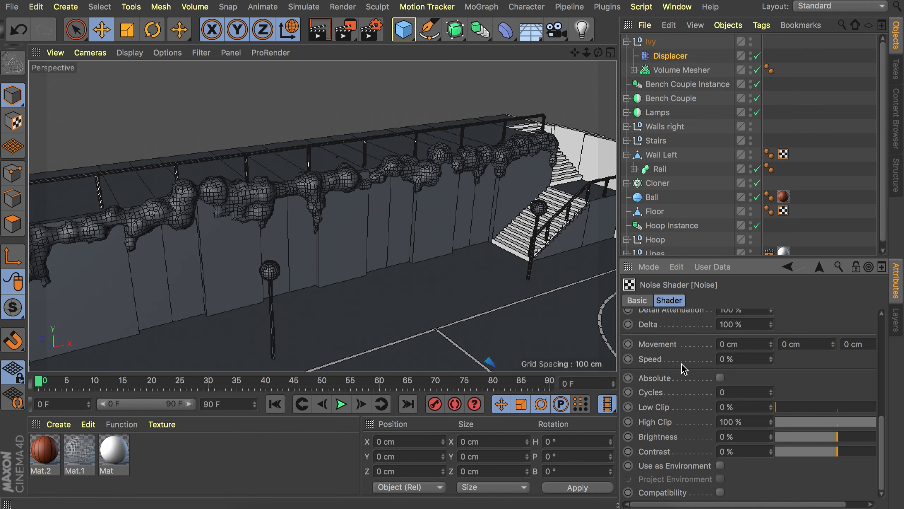
{"action": "scroll", "coordinate": [680, 404], "scroll_direction": "up", "scroll_amount": 8}
{"action": "key", "text": "Return"}
{"action": "scroll", "coordinate": [689, 440], "scroll_direction": "down", "scroll_amount": 8}
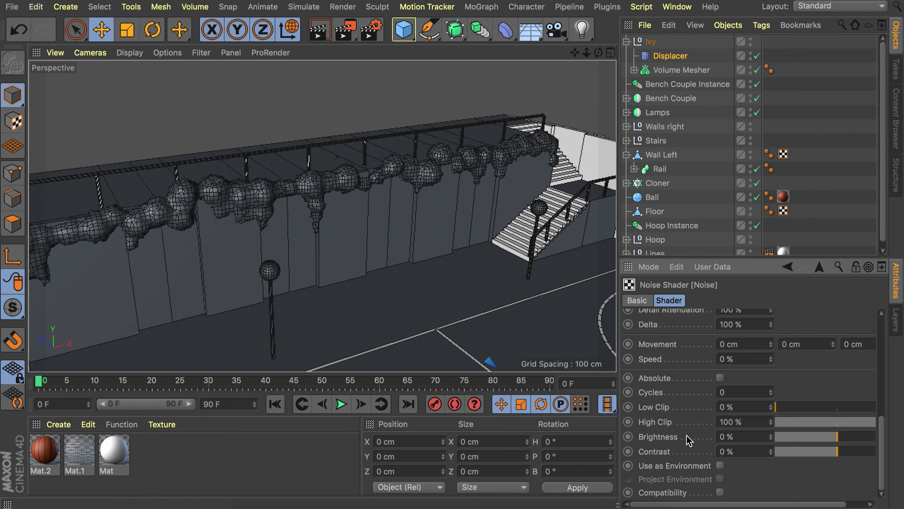
{"action": "left_click_drag", "start_coordinate": [858, 453], "coordinate": [876, 451]}
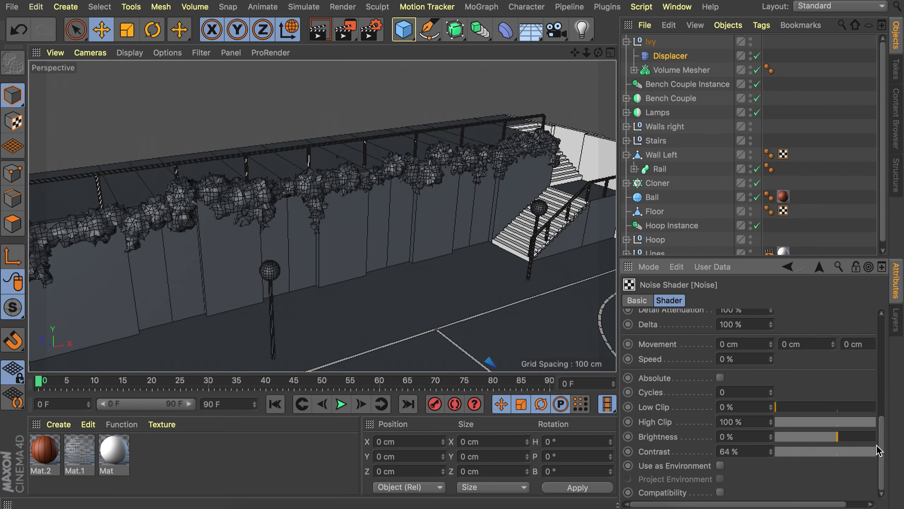
{"action": "left_click", "coordinate": [833, 228]}
{"action": "left_click_drag", "start_coordinate": [252, 178], "coordinate": [444, 172], "text": "alt"}
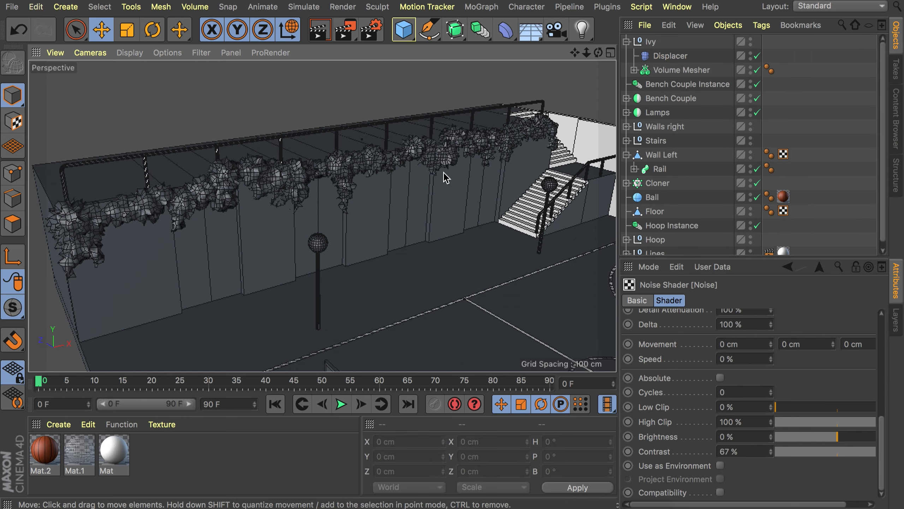
{"action": "right_click_drag", "start_coordinate": [444, 172], "coordinate": [411, 175], "text": "alt"}
{"action": "middle_click_drag", "start_coordinate": [411, 175], "coordinate": [401, 178], "text": "alt"}
{"action": "left_click", "coordinate": [626, 42]}
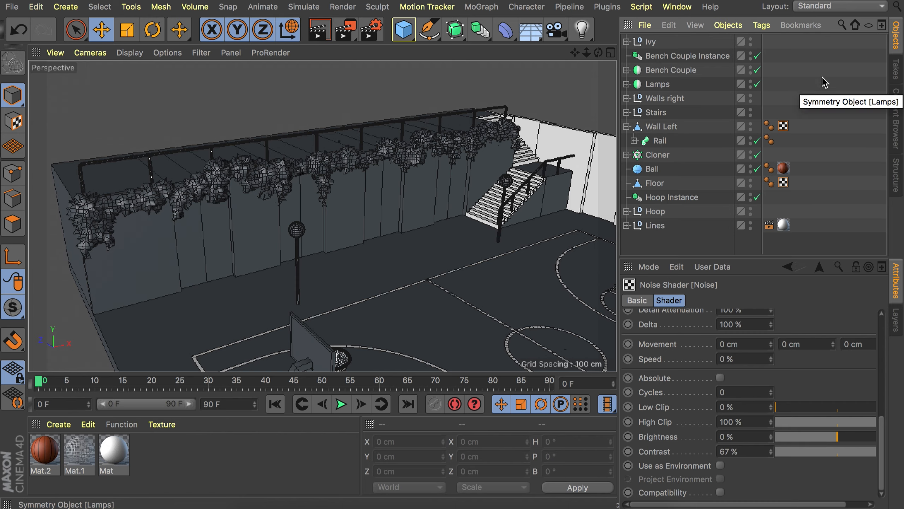
Add a plane primitive at the centre of the court and set its orientation to -Z
{"action": "middle_click_drag", "start_coordinate": [500, 210], "coordinate": [465, 190], "text": "alt"}
{"action": "left_click_drag", "start_coordinate": [465, 190], "coordinate": [474, 200], "text": "alt"}
{"action": "right_click_drag", "start_coordinate": [474, 200], "coordinate": [385, 180], "text": "alt"}
{"action": "key", "text": "super+d"}
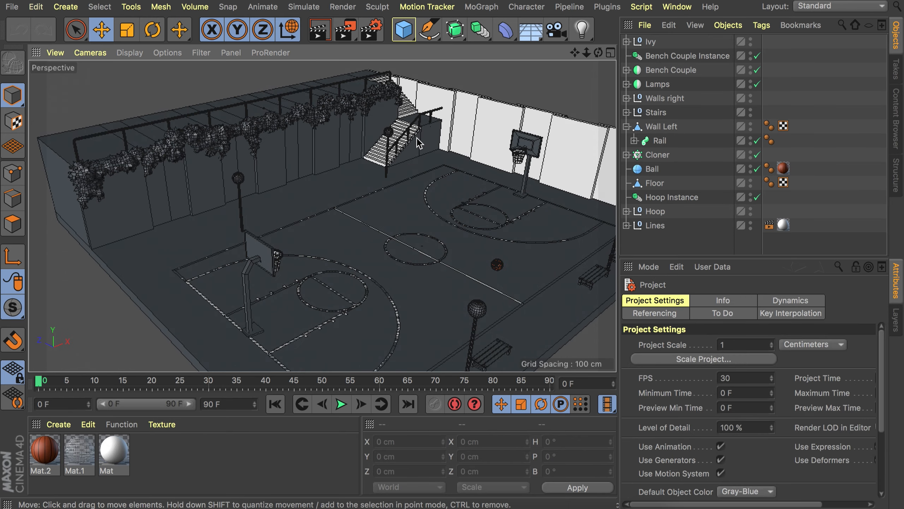
{"action": "left_click_drag", "start_coordinate": [403, 30], "coordinate": [673, 56]}
{"action": "left_click", "coordinate": [736, 391]}
{"action": "left_click", "coordinate": [730, 430]}
Set the plane to 4 cm wide and 14 cm high with 1 width segment
{"action": "left_click_drag", "start_coordinate": [476, 218], "coordinate": [467, 220]}
{"action": "double_click", "coordinate": [737, 335]}
{"action": "type", "text": "4"}
{"action": "key", "text": "Return"}
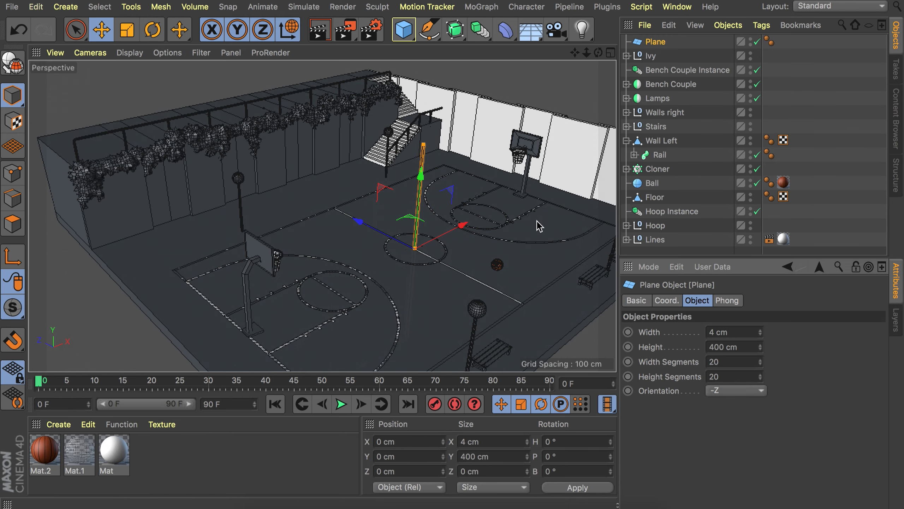
{"action": "type", "text": "14"}
{"action": "key", "text": "Return"}
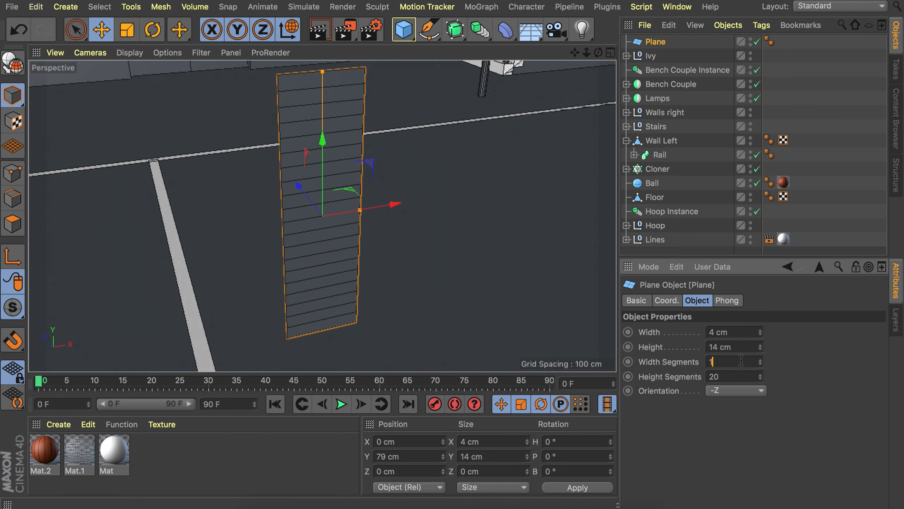
Narrow the plane to about 2.975 cm and add a child Taper deformer with 100% strength
{"action": "left_click", "coordinate": [506, 30]}
{"action": "left_click", "coordinate": [414, 49], "text": "shift"}
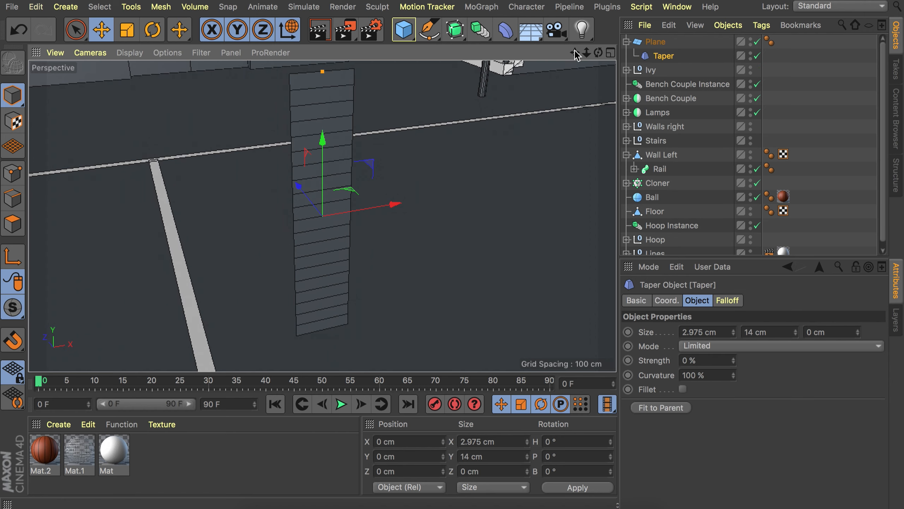
{"action": "left_click_drag", "start_coordinate": [735, 365], "coordinate": [735, 365]}
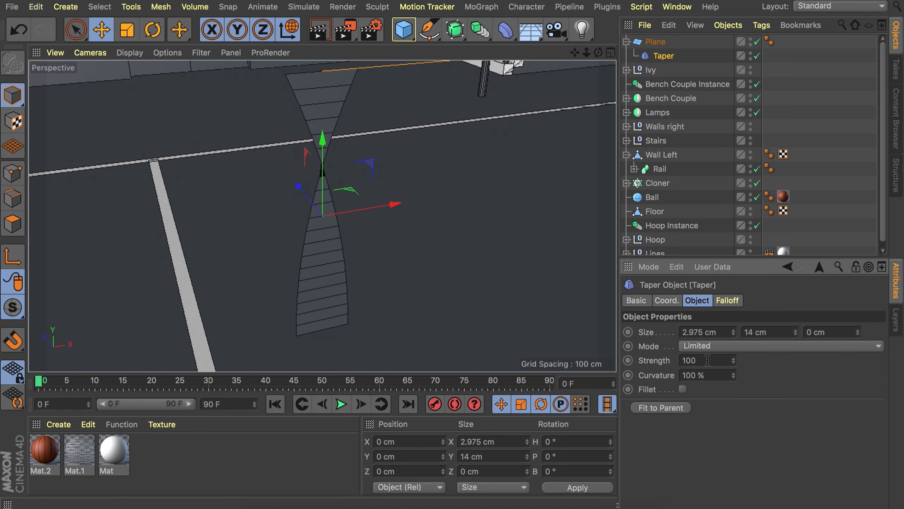
{"action": "key", "text": "Return"}
Add a Bend deformer under the plane and curve the grass blade sideways
{"action": "left_click", "coordinate": [655, 41]}
{"action": "left_click", "coordinate": [506, 30], "text": "shift"}
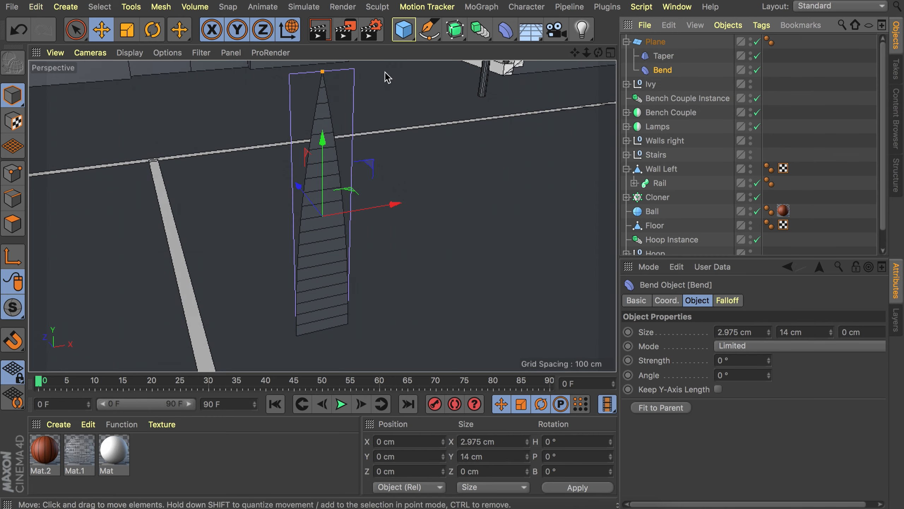
{"action": "left_click_drag", "start_coordinate": [322, 71], "coordinate": [408, 69]}
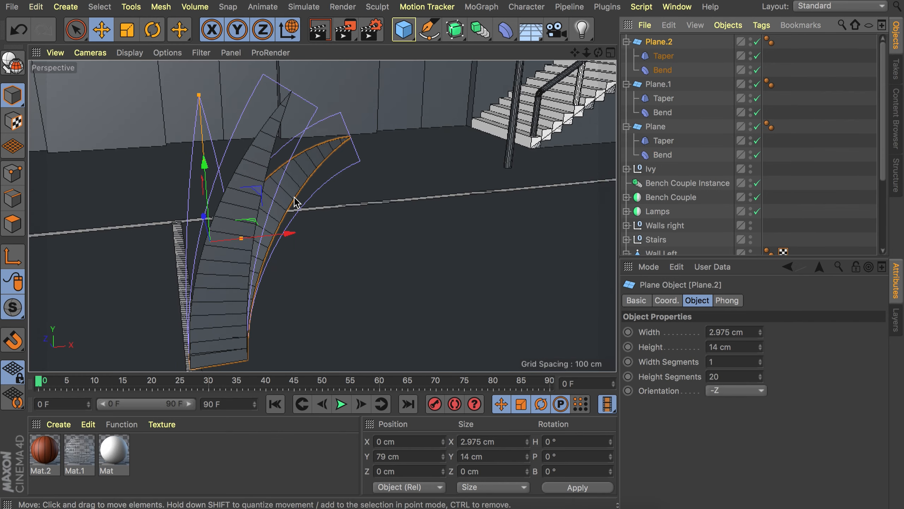
Fan out duplicated grass blades to make five in total, varying their height, position, rotation and bend
{"action": "left_click_drag", "start_coordinate": [760, 347], "coordinate": [760, 353]}
{"action": "left_click", "coordinate": [663, 70]}
{"action": "left_click", "coordinate": [660, 408]}
{"action": "left_click", "coordinate": [659, 42]}
{"action": "left_click_drag", "start_coordinate": [204, 164], "coordinate": [205, 201]}
{"action": "left_click", "coordinate": [660, 72]}
{"action": "left_click_drag", "start_coordinate": [395, 137], "coordinate": [473, 142]}
{"action": "left_click_drag", "start_coordinate": [342, 243], "coordinate": [443, 231]}
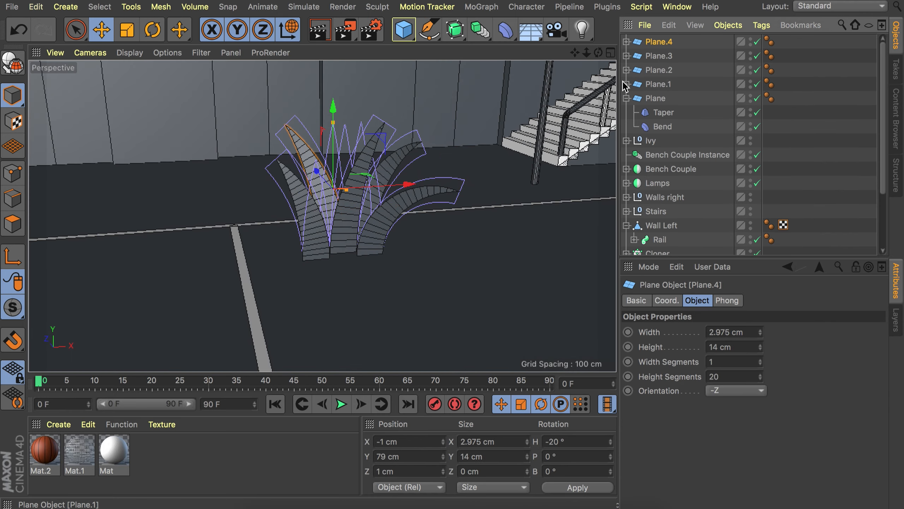
Group the five blade planes into a null and name it Grass pluck
{"action": "left_click", "coordinate": [626, 97]}
{"action": "left_click", "coordinate": [655, 98]}
{"action": "left_click", "coordinate": [659, 41], "text": "shift"}
{"action": "key", "text": "alt+g"}
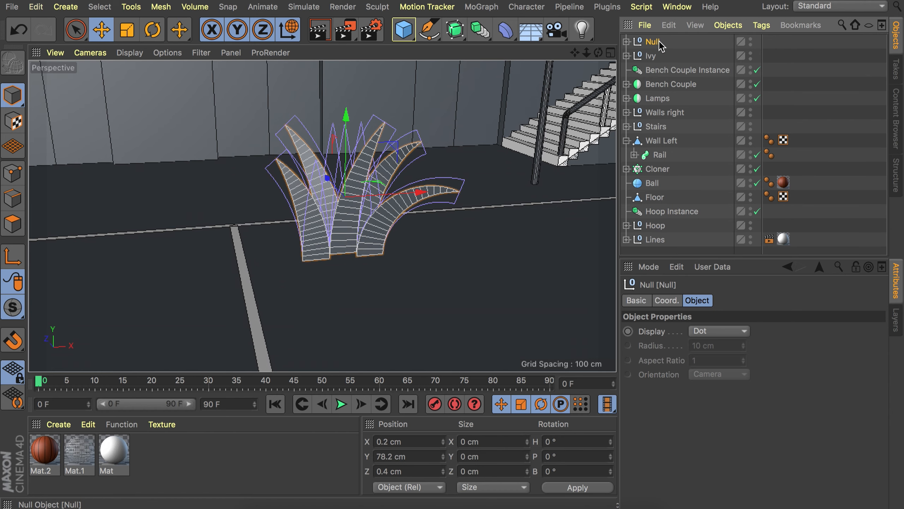
{"action": "double_click", "coordinate": [657, 42]}
{"action": "type", "text": "Grass pluck"}
{"action": "key", "text": "Return"}
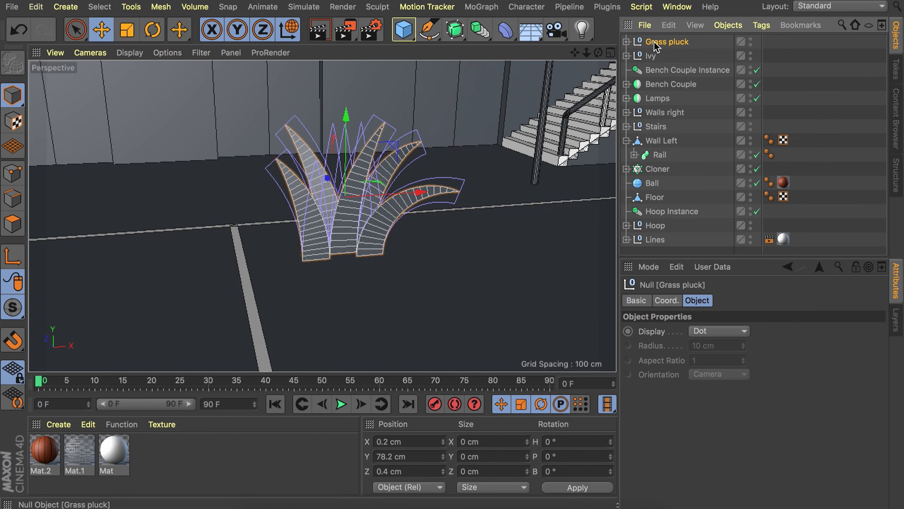
Duplicate the Grass pluck group and hide the original in the editor and renderer
{"action": "key", "text": "ctrl+c"}
{"action": "key", "text": "ctrl+v"}
{"action": "left_click", "coordinate": [750, 53]}
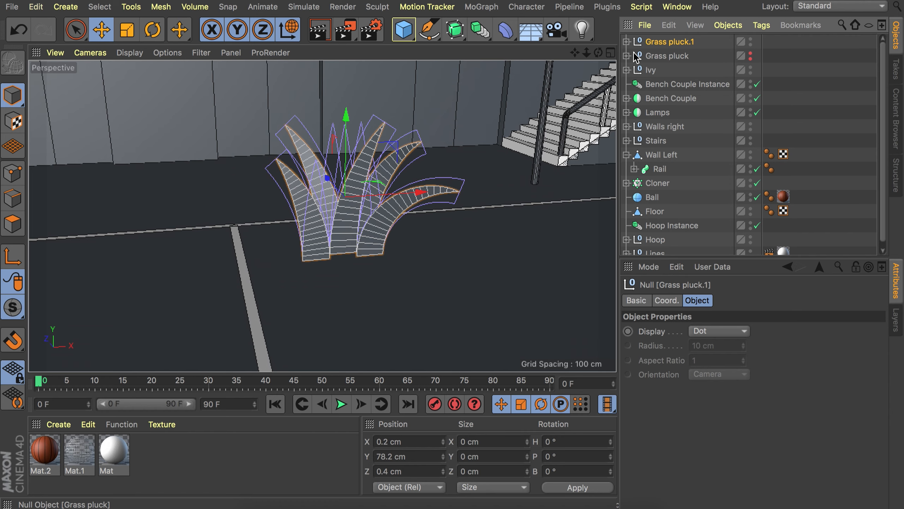
Select the duplicate grass group with all its children and merge them with Connect Objects + Delete
{"action": "right_click", "coordinate": [676, 46]}
{"action": "left_click", "coordinate": [722, 256]}
{"action": "right_click", "coordinate": [668, 45]}
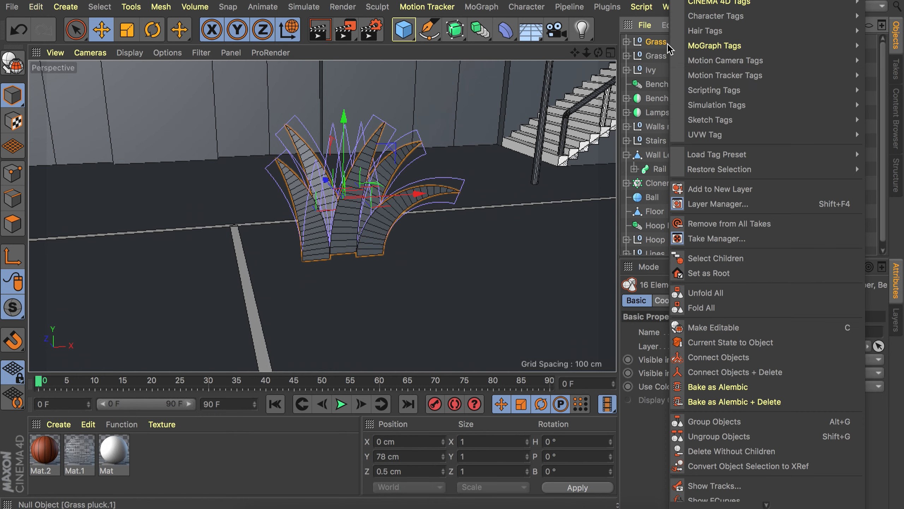
{"action": "left_click", "coordinate": [755, 372]}
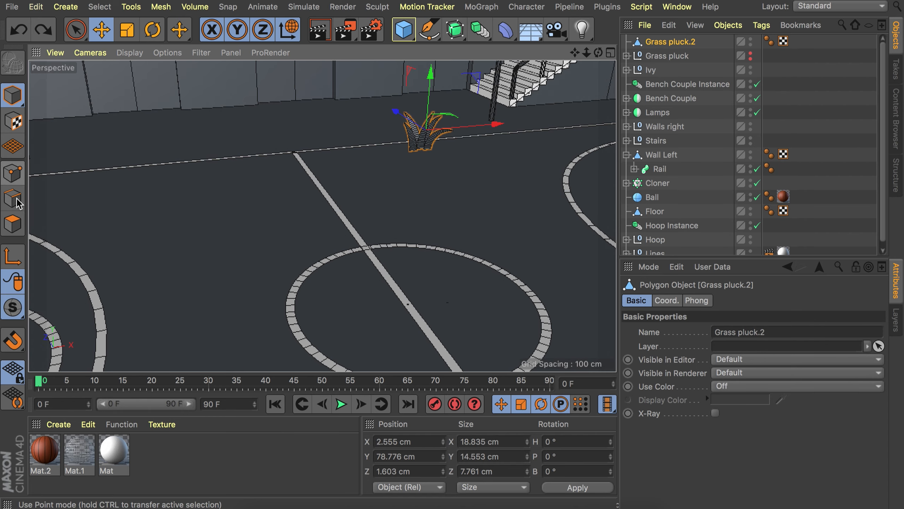
Move the merged grass clump's axis to the centre of its base in the Front view
{"action": "left_click", "coordinate": [16, 260]}
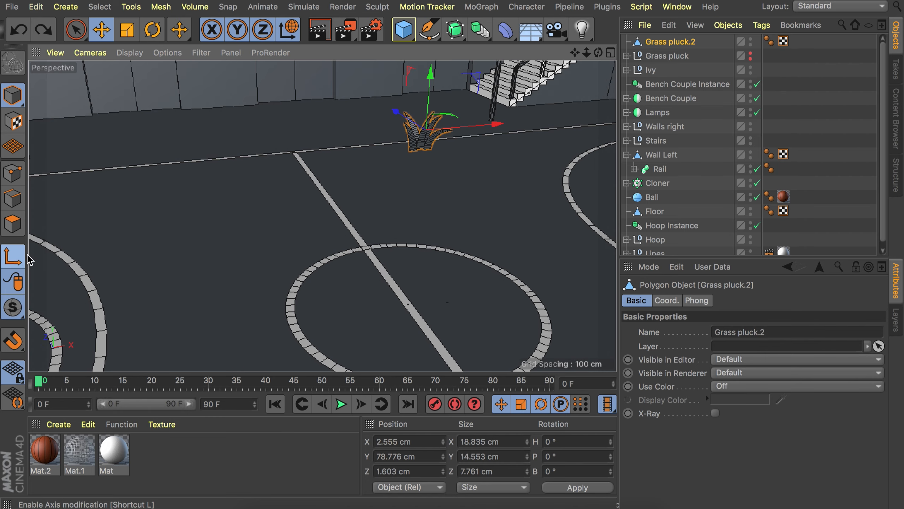
{"action": "middle_click", "coordinate": [441, 128]}
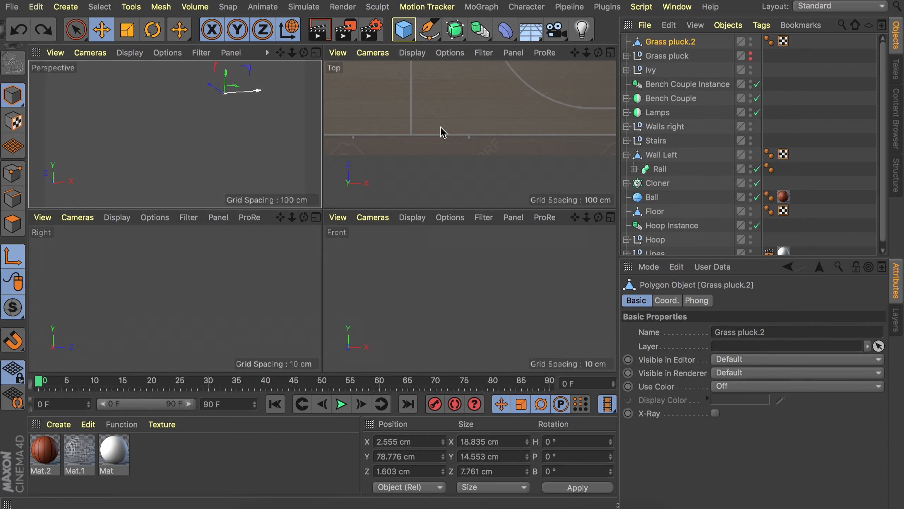
{"action": "middle_click", "coordinate": [440, 311]}
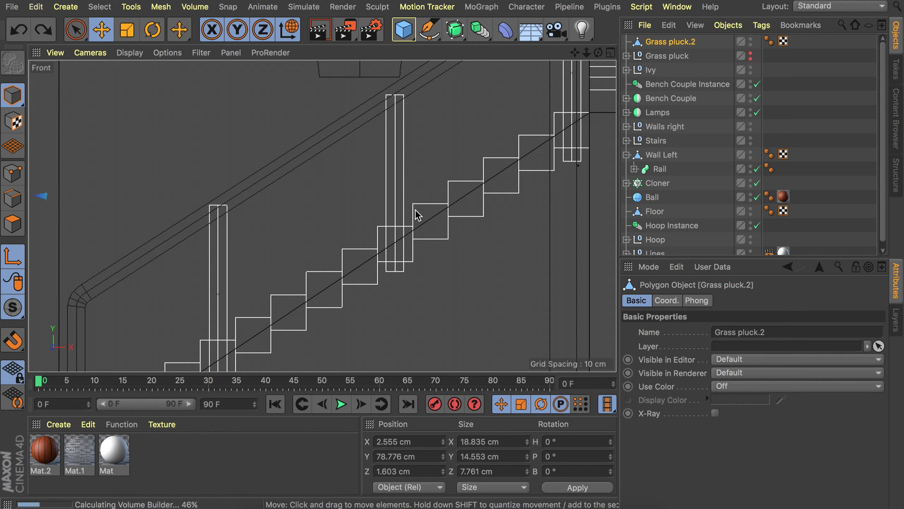
{"action": "key", "text": "o"}
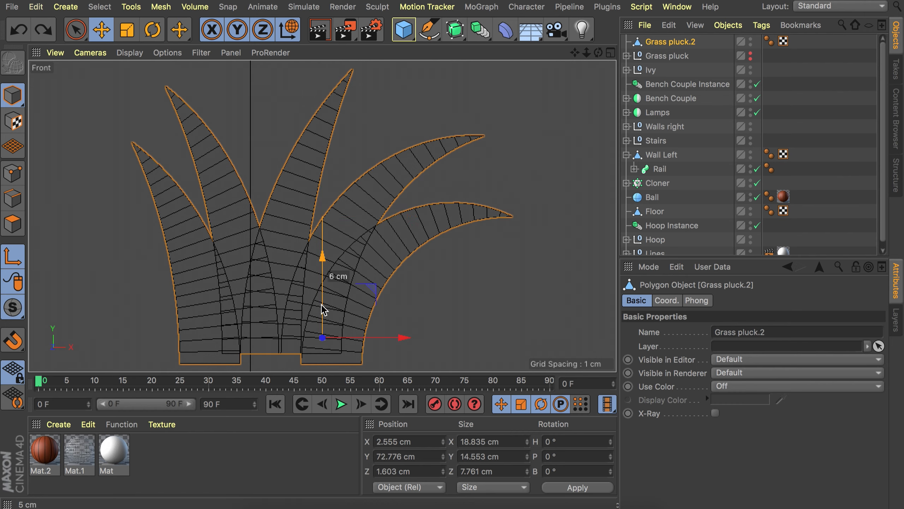
{"action": "left_click", "coordinate": [274, 354]}
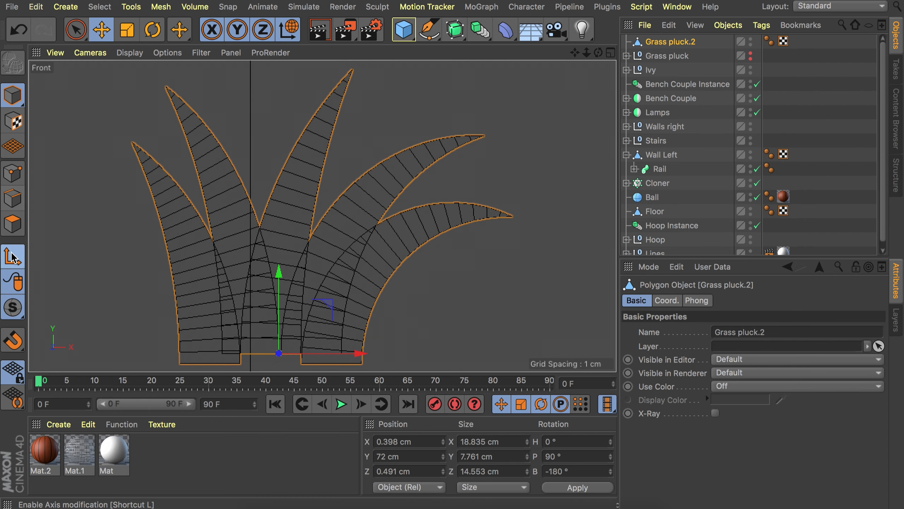
{"action": "middle_click", "coordinate": [288, 162]}
{"action": "middle_click", "coordinate": [212, 145]}
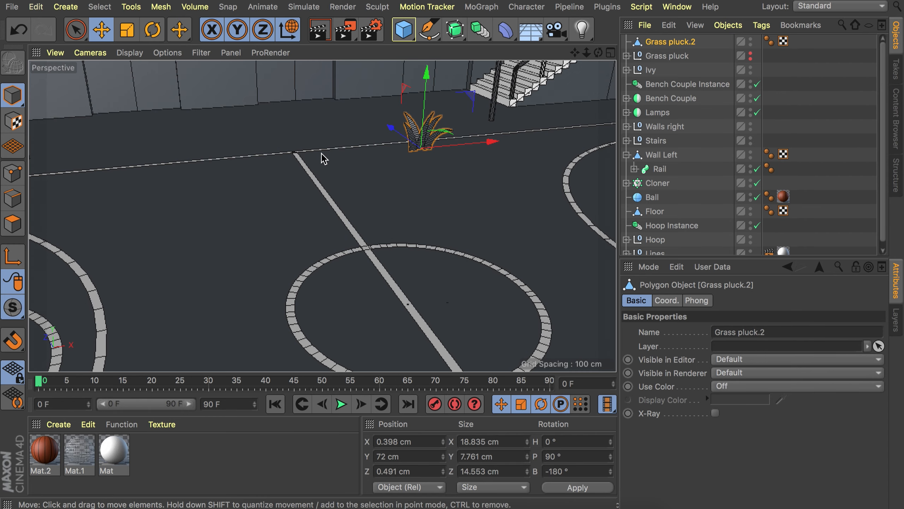
Lower the grass clump onto the court floor by setting its Y position to 0 cm
{"action": "left_click_drag", "start_coordinate": [427, 140], "coordinate": [432, 263]}
{"action": "type", "text": "0"}
{"action": "key", "text": "Return"}
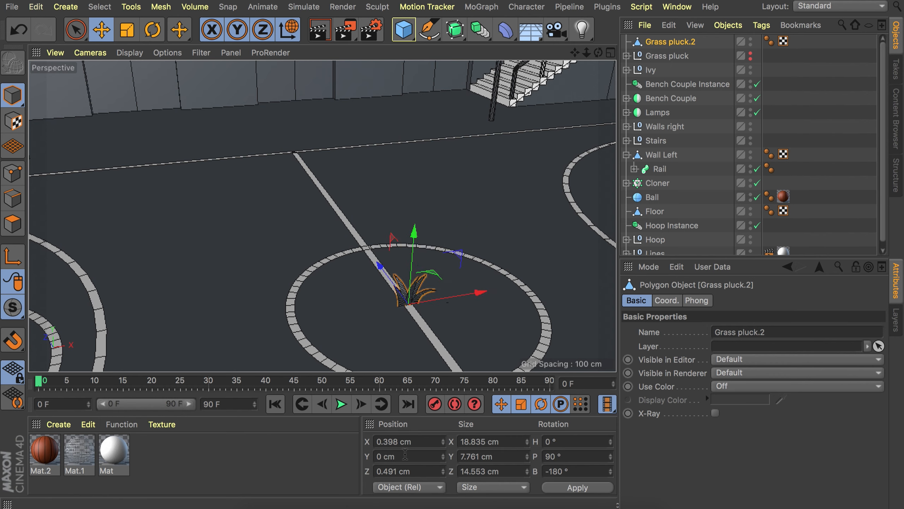
Create an instance of the merged grass clump and set its Instance Mode to Render Instance
{"action": "left_click", "coordinate": [488, 37]}
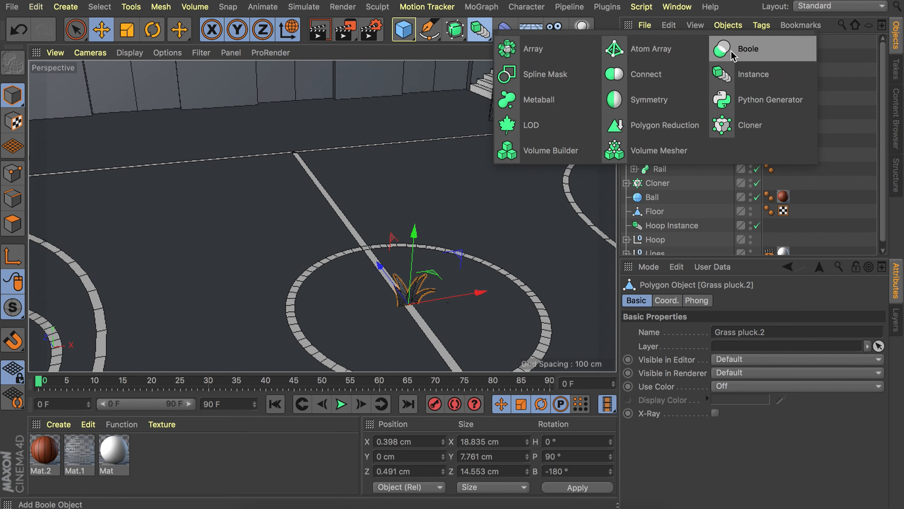
{"action": "left_click", "coordinate": [737, 74]}
{"action": "left_click", "coordinate": [726, 344]}
{"action": "left_click", "coordinate": [732, 372]}
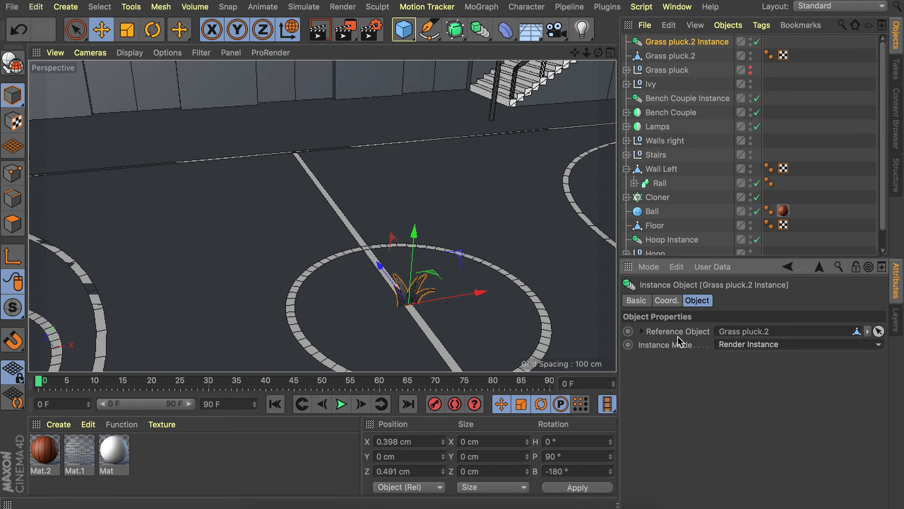
{"action": "left_click", "coordinate": [673, 56]}
{"action": "left_click", "coordinate": [686, 42]}
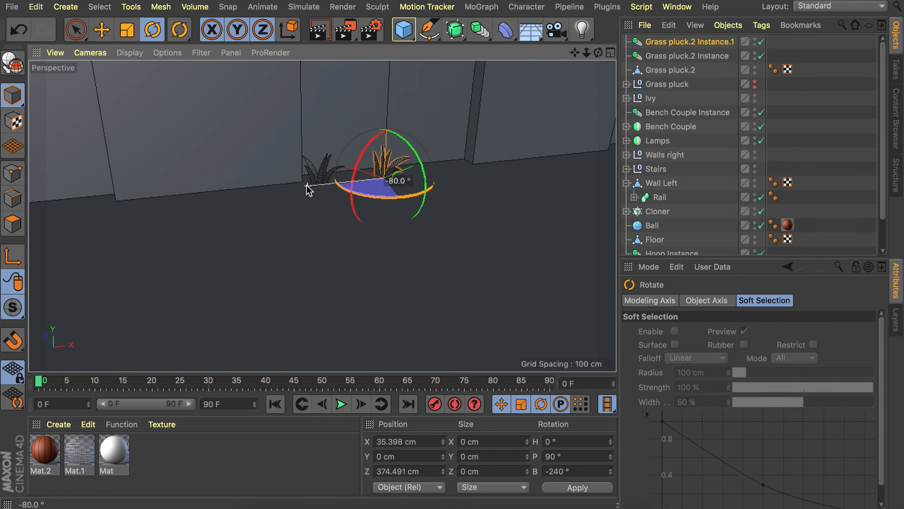
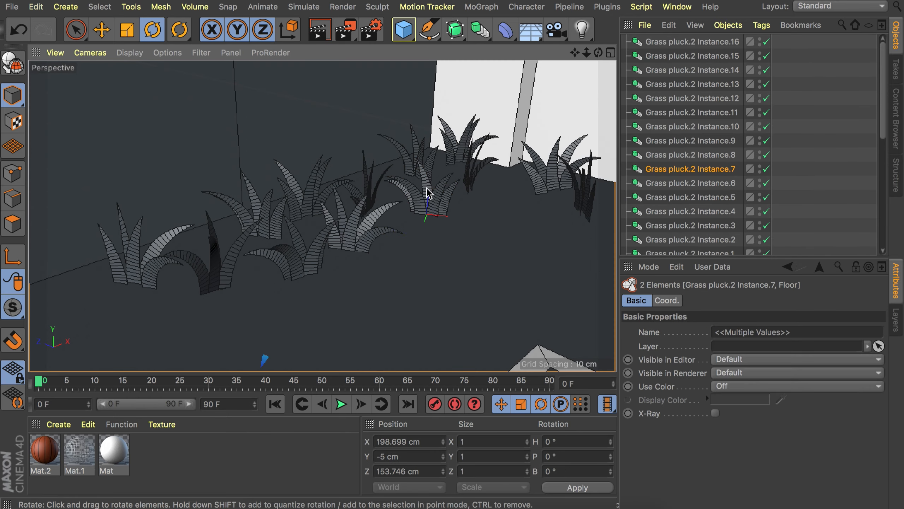
Select five of the grass clumps in the court corner by the right wall and switch to Object mode
{"action": "left_click", "coordinate": [427, 188]}
{"action": "left_click", "coordinate": [133, 255], "text": "shift"}
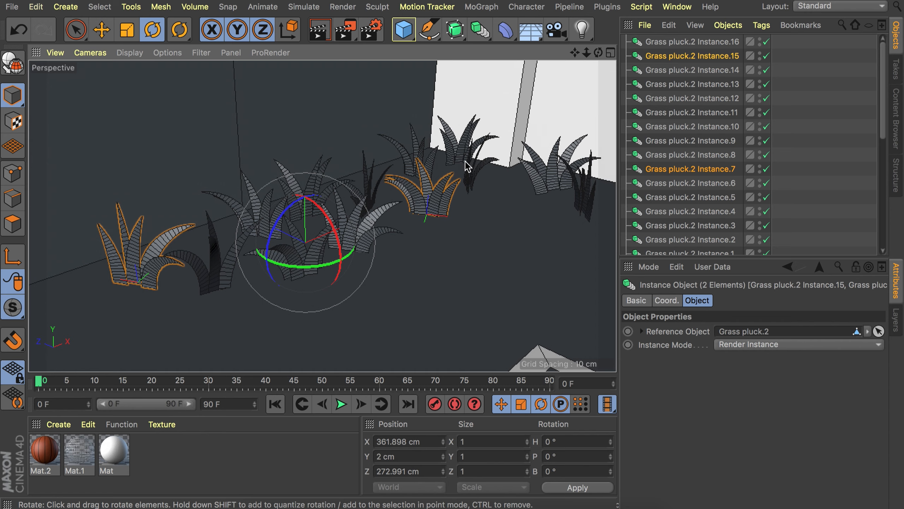
{"action": "left_click", "coordinate": [551, 170], "text": "shift"}
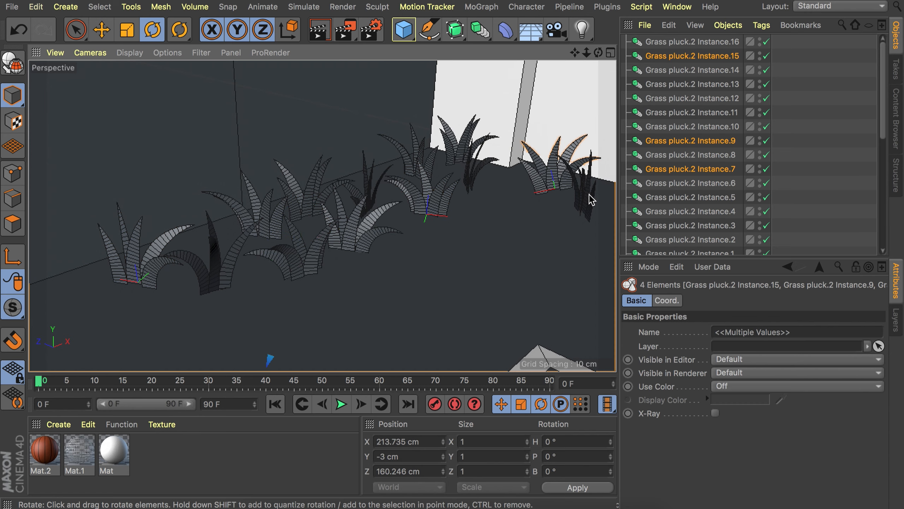
{"action": "key", "text": "ctrl+z"}
{"action": "left_click", "coordinate": [585, 201], "text": "shift"}
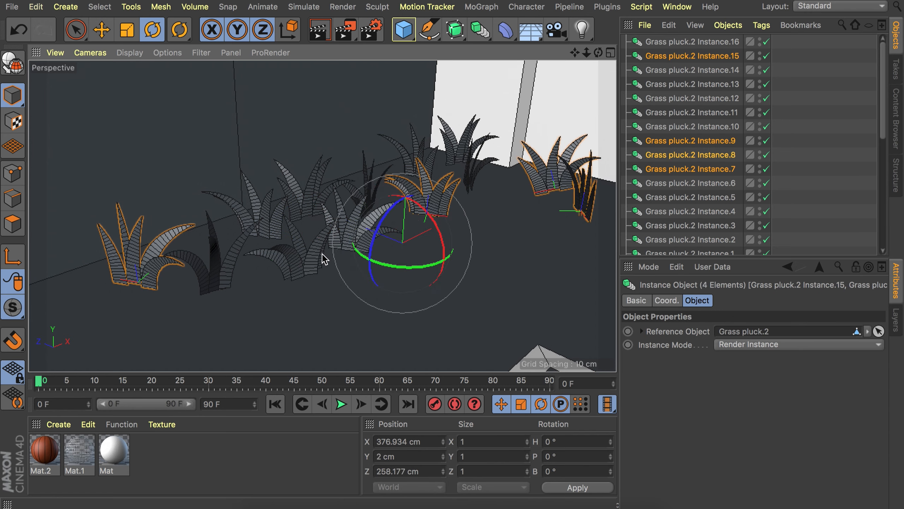
{"action": "left_click", "coordinate": [14, 100]}
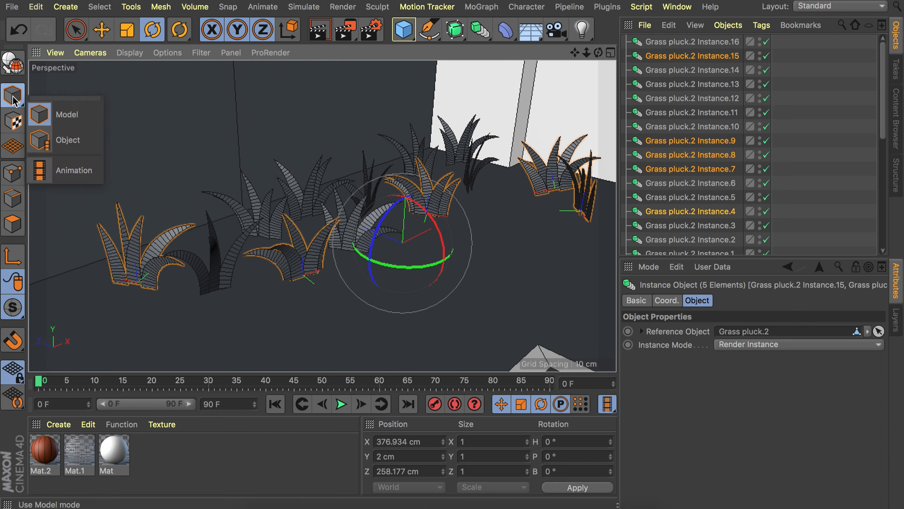
{"action": "left_click", "coordinate": [52, 145]}
Try to scale the five selected grass clumps down together to about 80% and lower them
{"action": "key", "text": "t"}
{"action": "left_click_drag", "start_coordinate": [482, 199], "coordinate": [364, 229]}
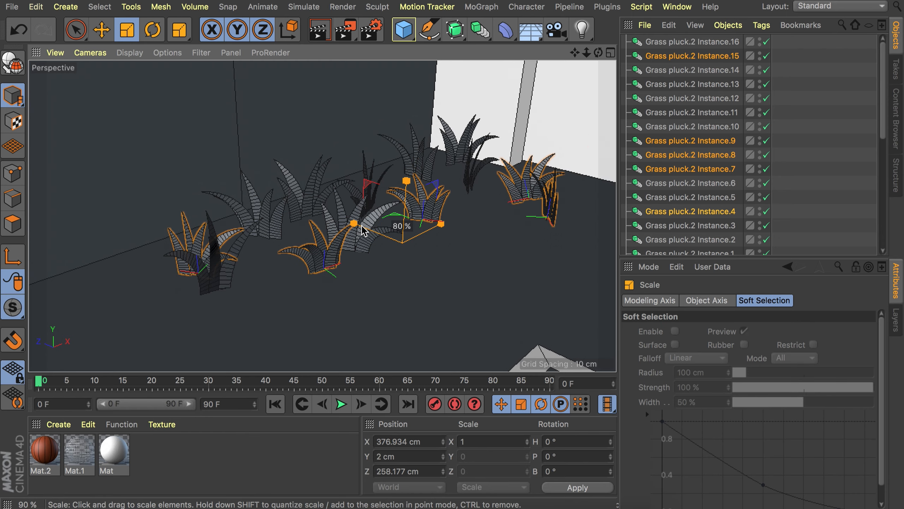
{"action": "key", "text": "e"}
{"action": "left_click_drag", "start_coordinate": [405, 191], "coordinate": [405, 199]}
{"action": "left_click", "coordinate": [161, 238]}
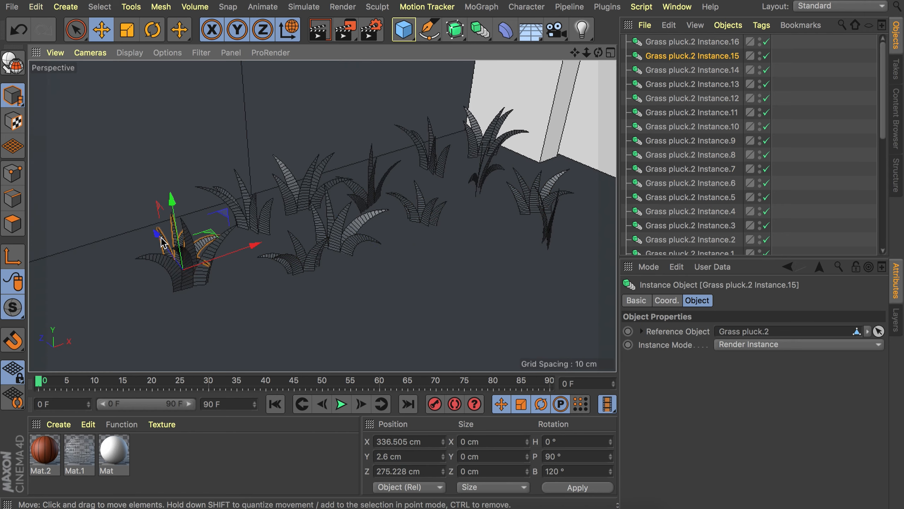
{"action": "key", "text": "super+z"}
{"action": "key", "text": "super+z"}
Scale the selected grass clumps down individually using Per-Object Manipulation, turn the option off and deselect the clumps
{"action": "left_click", "coordinate": [127, 30]}
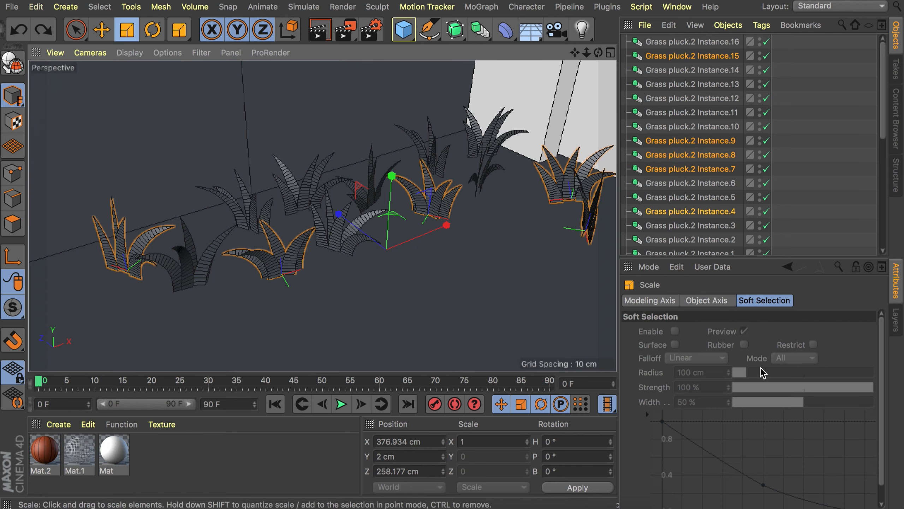
{"action": "left_click", "coordinate": [700, 301]}
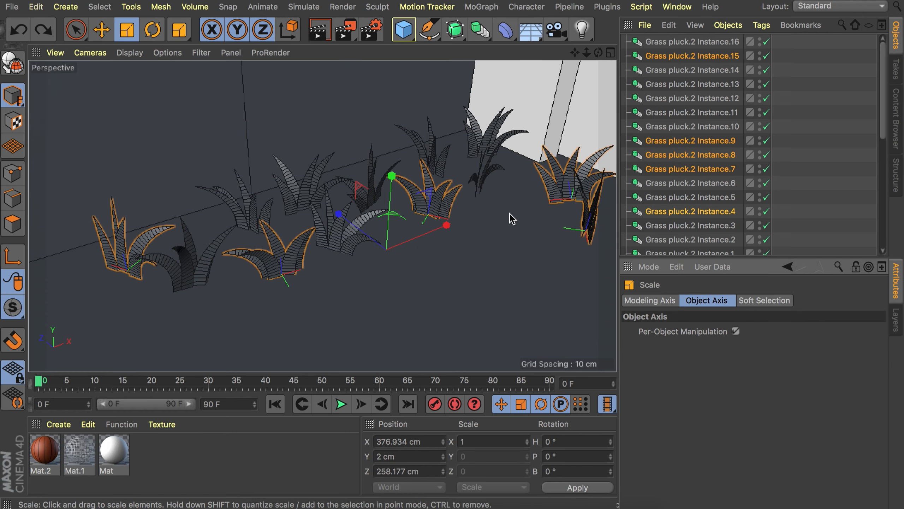
{"action": "left_click_drag", "start_coordinate": [526, 222], "coordinate": [377, 240]}
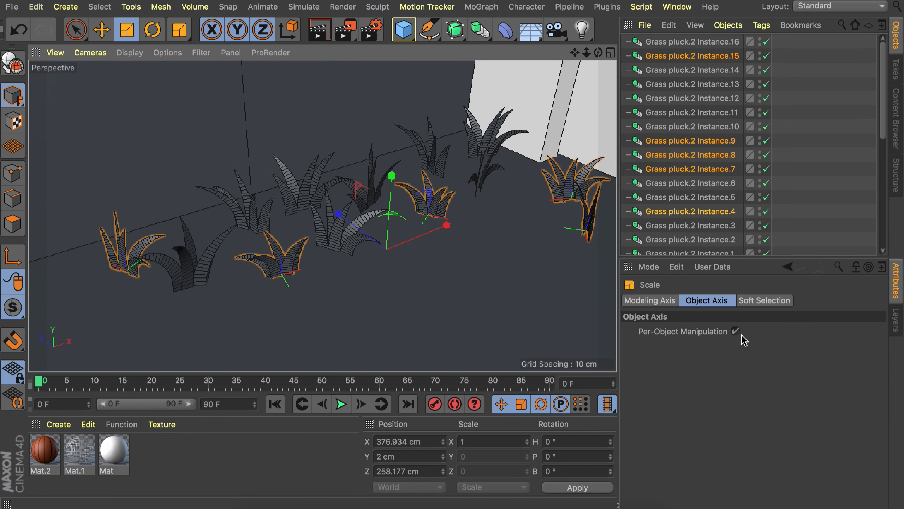
{"action": "left_click", "coordinate": [735, 331]}
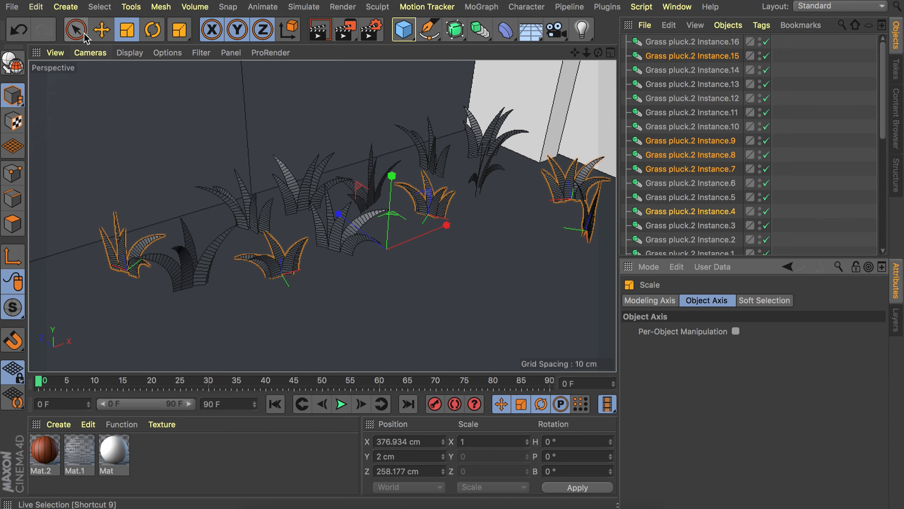
{"action": "scroll", "coordinate": [383, 167], "scroll_direction": "down", "scroll_amount": 5}
{"action": "left_click", "coordinate": [813, 86]}
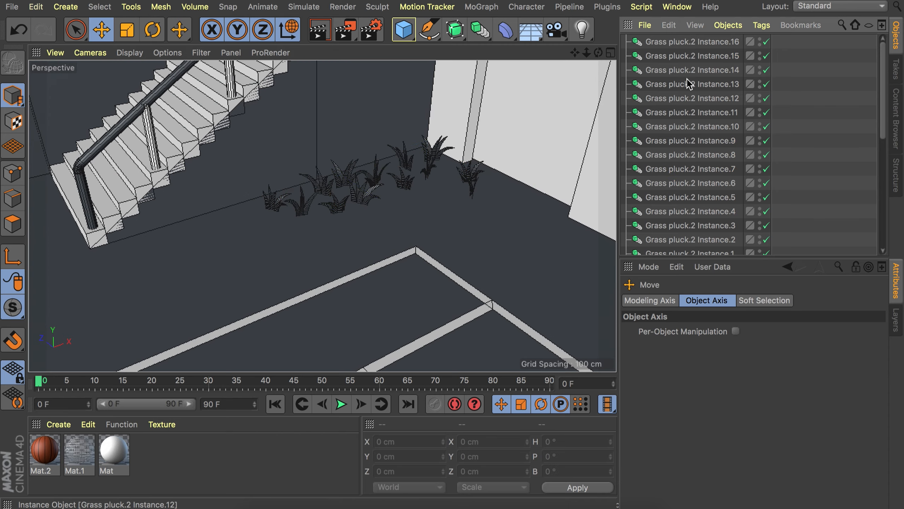
Group all the grass instances and their source objects and name the group Grass
{"action": "left_click", "coordinate": [690, 43]}
{"action": "scroll", "coordinate": [685, 178], "scroll_direction": "down", "scroll_amount": 5}
{"action": "left_click", "coordinate": [684, 188], "text": "shift"}
{"action": "key", "text": "alt+g"}
{"action": "double_click", "coordinate": [652, 42]}
{"action": "type", "text": "Grass"}
{"action": "key", "text": "Return"}
{"action": "left_click", "coordinate": [812, 84]}
Add a cube to the scene and size it 50 x 25 x 50 cm
{"action": "scroll", "coordinate": [340, 199], "scroll_direction": "down", "scroll_amount": 10}
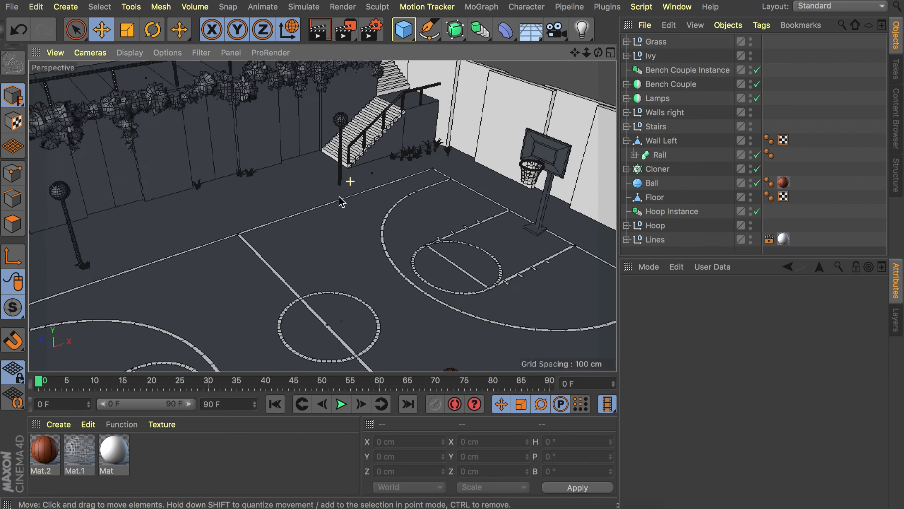
{"action": "left_click_drag", "start_coordinate": [340, 199], "coordinate": [315, 189], "text": "alt"}
{"action": "scroll", "coordinate": [317, 192], "scroll_direction": "up", "scroll_amount": 3}
{"action": "left_click", "coordinate": [403, 30]}
{"action": "double_click", "coordinate": [684, 332]}
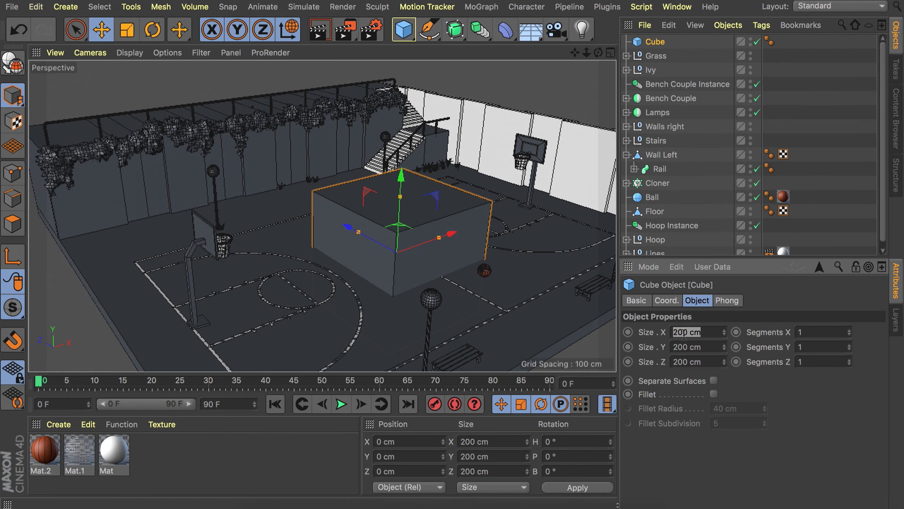
{"action": "type", "text": "50"}
{"action": "key", "text": "Tab"}
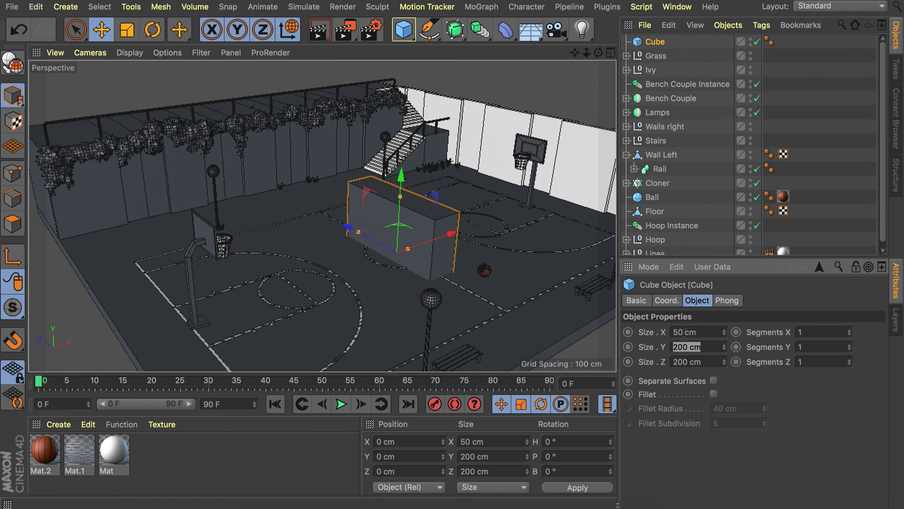
{"action": "type", "text": "25"}
{"action": "key", "text": "Tab"}
{"action": "type", "text": "50"}
{"action": "key", "text": "Return"}
Place the cube on the floor in front of the right wall at about X 417, Y 12, Z 138 cm
{"action": "left_click_drag", "start_coordinate": [399, 214], "coordinate": [398, 209]}
{"action": "scroll", "coordinate": [395, 277], "scroll_direction": "up", "scroll_amount": 5}
{"action": "left_click_drag", "start_coordinate": [403, 131], "coordinate": [403, 125]}
{"action": "left_click_drag", "start_coordinate": [453, 152], "coordinate": [555, 135]}
{"action": "left_click_drag", "start_coordinate": [463, 175], "coordinate": [445, 217], "text": "alt"}
{"action": "scroll", "coordinate": [445, 217], "scroll_direction": "down", "scroll_amount": 5}
{"action": "left_click_drag", "start_coordinate": [360, 253], "coordinate": [546, 229]}
{"action": "left_click_drag", "start_coordinate": [441, 196], "coordinate": [483, 229], "text": "alt"}
{"action": "left_click_drag", "start_coordinate": [408, 215], "coordinate": [247, 215]}
{"action": "scroll", "coordinate": [342, 246], "scroll_direction": "up", "scroll_amount": 5}
{"action": "left_click_drag", "start_coordinate": [347, 246], "coordinate": [409, 319], "text": "alt"}
{"action": "left_click_drag", "start_coordinate": [267, 149], "coordinate": [272, 158]}
{"action": "left_click_drag", "start_coordinate": [309, 252], "coordinate": [251, 167], "text": "alt"}
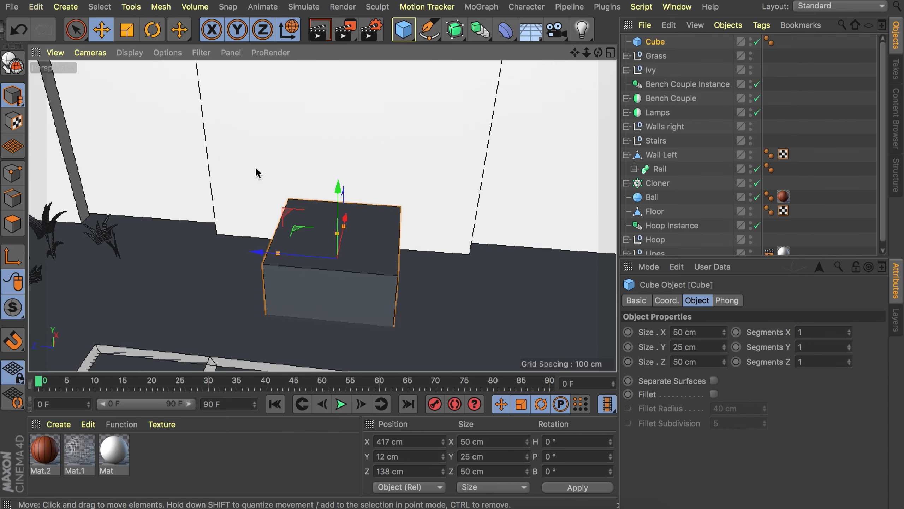
Make the cube editable and inset its top face with Extrude Inner at an offset of 4 cm
{"action": "key", "text": "c"}
{"action": "left_click", "coordinate": [13, 223]}
{"action": "left_click", "coordinate": [318, 223]}
{"action": "key", "text": "i"}
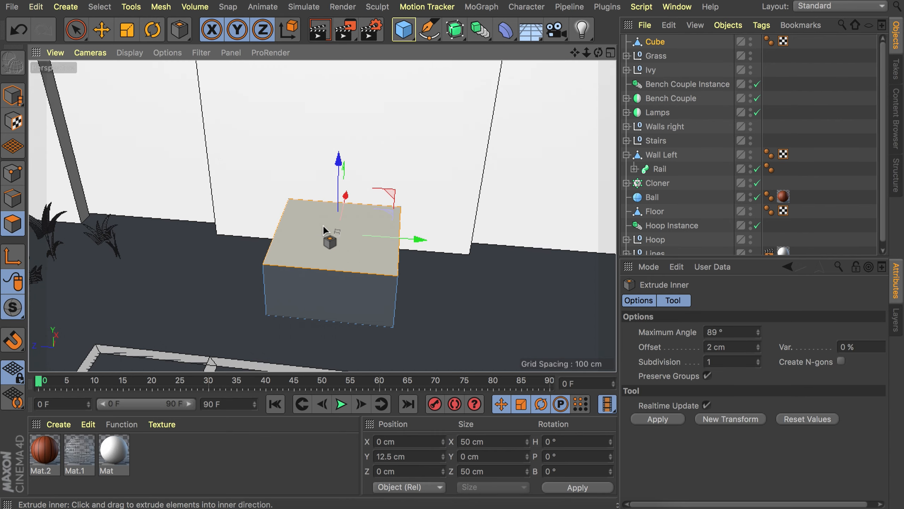
{"action": "double_click", "coordinate": [716, 347]}
{"action": "type", "text": "4"}
{"action": "key", "text": "Return"}
Sink the inset top face down into the box to form the planter's recess
{"action": "key", "text": "e"}
{"action": "key", "text": "w"}
{"action": "left_click_drag", "start_coordinate": [336, 172], "coordinate": [331, 207]}
{"action": "key", "text": "Return"}
{"action": "key", "text": "Return"}
Select the planter's inner and outer rim edge loops together with its vertical corner edges
{"action": "scroll", "coordinate": [292, 285], "scroll_direction": "up", "scroll_amount": 6}
{"action": "key", "text": "u"}
{"action": "key", "text": "l"}
{"action": "left_click", "coordinate": [303, 262]}
{"action": "left_click", "coordinate": [292, 245], "text": "shift"}
{"action": "left_click_drag", "start_coordinate": [227, 273], "coordinate": [306, 264], "text": "alt"}
{"action": "key", "text": "9"}
{"action": "left_click", "coordinate": [53, 242], "text": "shift"}
{"action": "left_click_drag", "start_coordinate": [378, 274], "coordinate": [228, 276], "text": "alt"}
{"action": "left_click", "coordinate": [447, 282], "text": "shift"}
{"action": "left_click", "coordinate": [552, 220], "text": "shift"}
Bevel the selected planter edges in Chamfer mode, adjusting the offset and subdivision, and deselect the box
{"action": "key", "text": "m"}
{"action": "key", "text": "s"}
{"action": "left_click", "coordinate": [742, 372]}
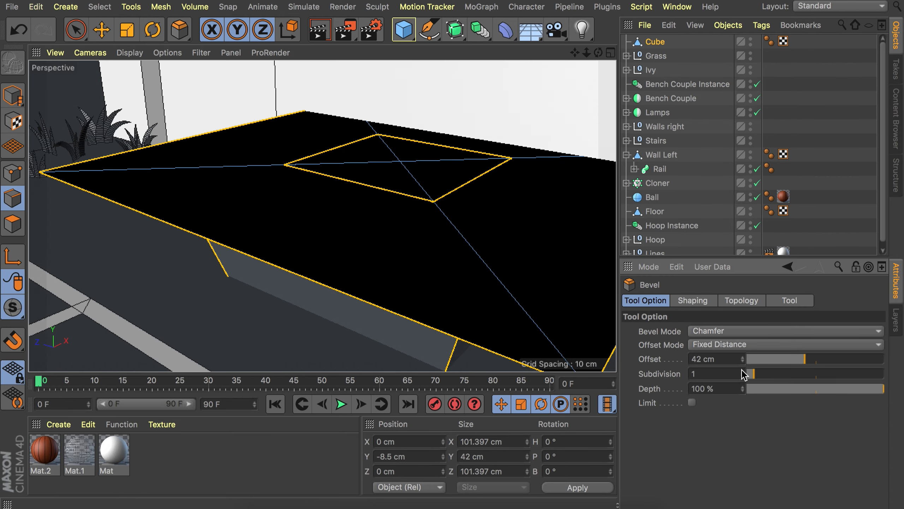
{"action": "left_click", "coordinate": [743, 372]}
{"action": "left_click_drag", "start_coordinate": [742, 358], "coordinate": [744, 367]}
{"action": "left_click", "coordinate": [743, 361]}
{"action": "double_click", "coordinate": [742, 372]}
{"action": "left_click", "coordinate": [742, 372]}
{"action": "double_click", "coordinate": [743, 375]}
{"action": "left_click_drag", "start_coordinate": [491, 206], "coordinate": [512, 235], "text": "alt"}
{"action": "key", "text": "e"}
{"action": "left_click", "coordinate": [826, 135]}
Select the grass clump nearest the planter and switch back to Model mode
{"action": "left_click_drag", "start_coordinate": [440, 233], "coordinate": [400, 192], "text": "alt"}
{"action": "right_click_drag", "start_coordinate": [400, 192], "coordinate": [363, 213], "text": "alt"}
{"action": "left_click", "coordinate": [273, 161]}
{"action": "left_click_drag", "start_coordinate": [13, 95], "coordinate": [86, 137]}
{"action": "left_click", "coordinate": [267, 168]}
Try to copy the selected grass clump into the planter by moving a duplicate out of its group
{"action": "left_click_drag", "start_coordinate": [220, 148], "coordinate": [338, 186], "text": "ctrl"}
{"action": "left_click_drag", "start_coordinate": [403, 121], "coordinate": [403, 107]}
{"action": "right_click_drag", "start_coordinate": [406, 165], "coordinate": [600, 92], "text": "alt"}
{"action": "key", "text": "super+z"}
{"action": "key", "text": "super+z"}
Paste a copy of the grass clump and raise it into the planter's rear corner
{"action": "key", "text": "super+c"}
{"action": "key", "text": "super+v"}
{"action": "left_click_drag", "start_coordinate": [91, 151], "coordinate": [333, 228]}
{"action": "left_click_drag", "start_coordinate": [404, 168], "coordinate": [404, 131]}
Duplicate the planter's grass clump to the front corner and rotate and tilt it to vary its look
{"action": "left_click_drag", "start_coordinate": [409, 212], "coordinate": [395, 249]}
{"action": "key", "text": "r"}
{"action": "left_click_drag", "start_coordinate": [395, 265], "coordinate": [423, 267]}
{"action": "left_click_drag", "start_coordinate": [398, 316], "coordinate": [452, 306]}
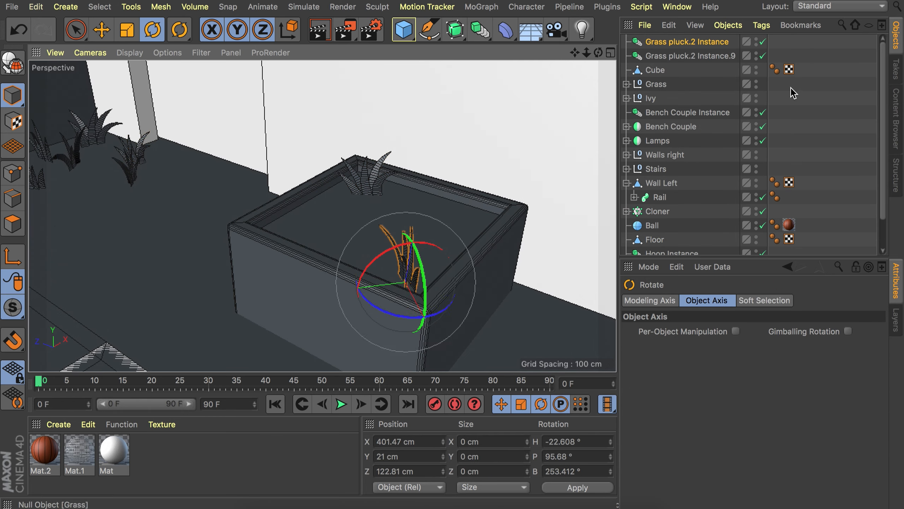
{"action": "left_click", "coordinate": [792, 92]}
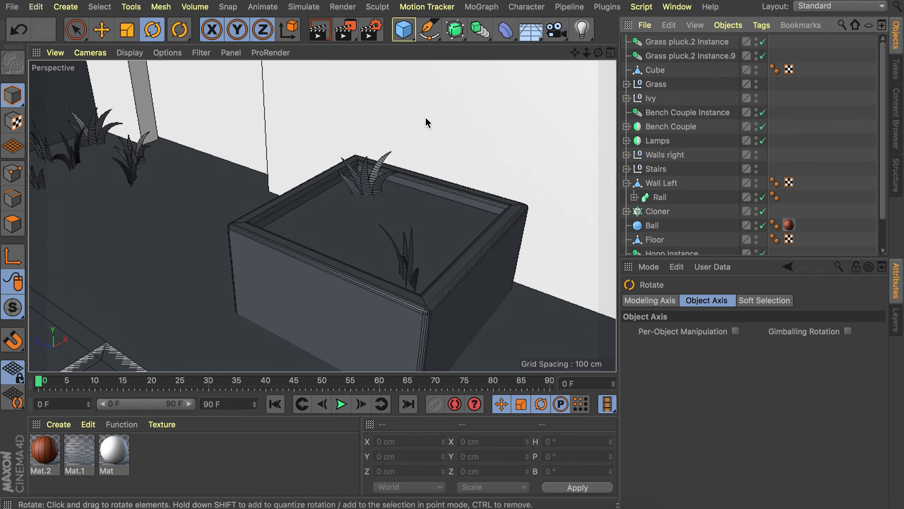
Draw a two-point vertical spline in the Front view from the origin up to Y 124 cm with the Pen tool
{"action": "left_click", "coordinate": [423, 36]}
{"action": "middle_click", "coordinate": [389, 129]}
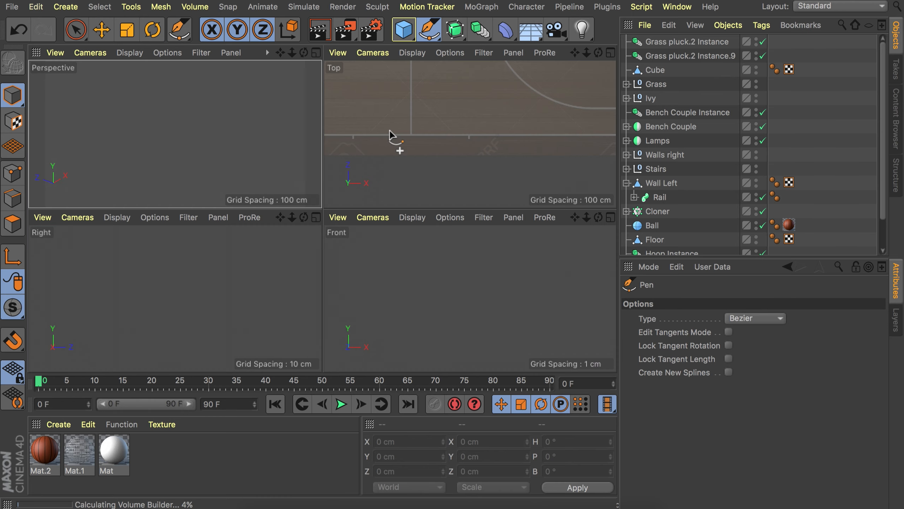
{"action": "middle_click", "coordinate": [398, 229]}
{"action": "right_click_drag", "start_coordinate": [273, 264], "coordinate": [94, 309], "text": "alt"}
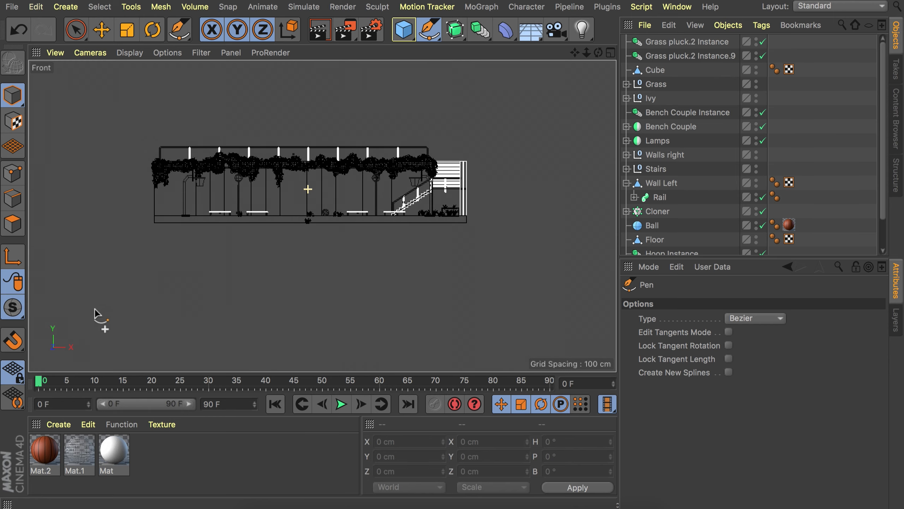
{"action": "right_click_drag", "start_coordinate": [282, 210], "coordinate": [398, 173], "text": "alt"}
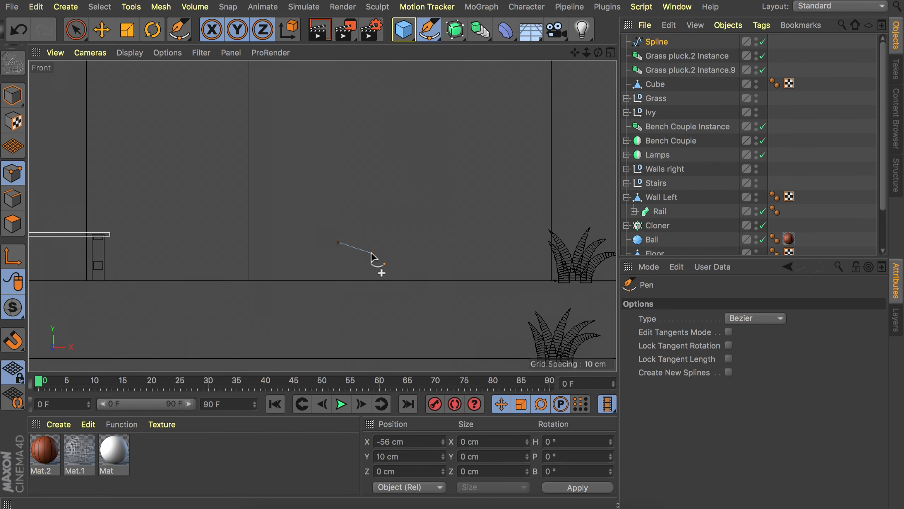
{"action": "key", "text": "e"}
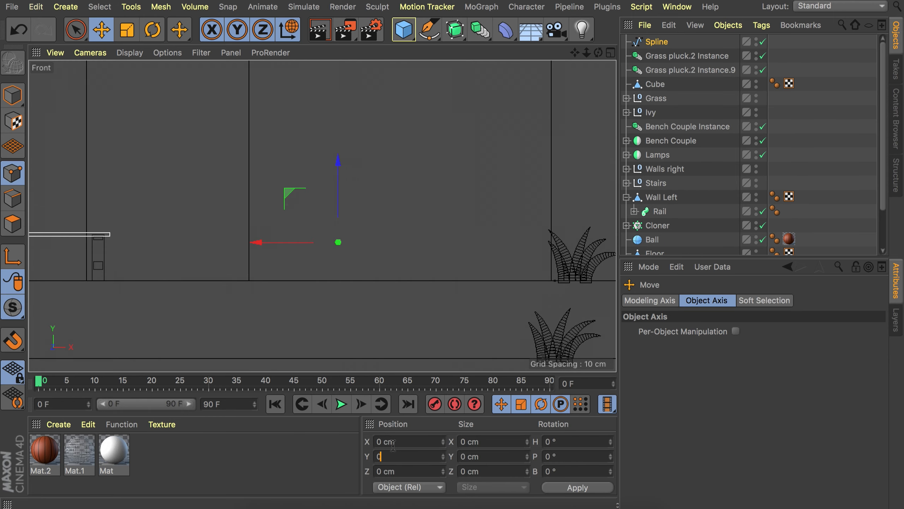
{"action": "middle_click_drag", "start_coordinate": [531, 199], "coordinate": [349, 204], "text": "alt"}
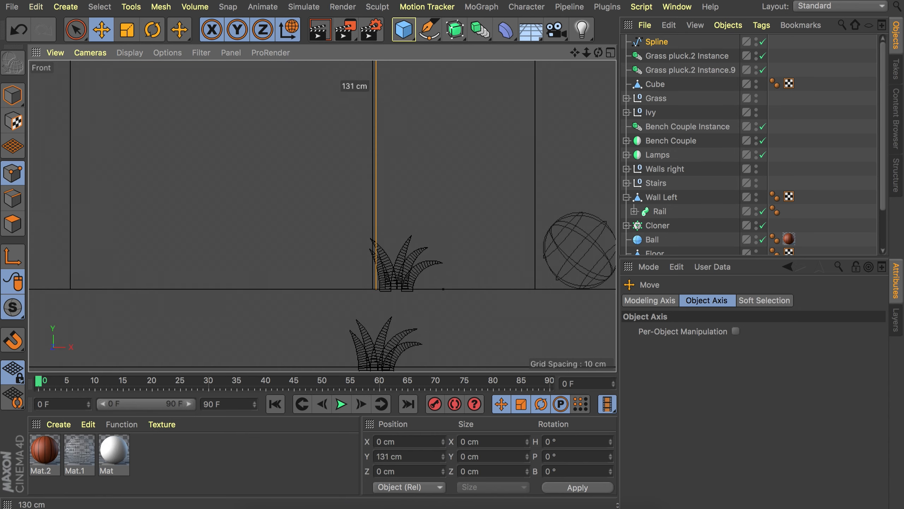
{"action": "scroll", "coordinate": [367, 185], "scroll_direction": "down", "scroll_amount": 5}
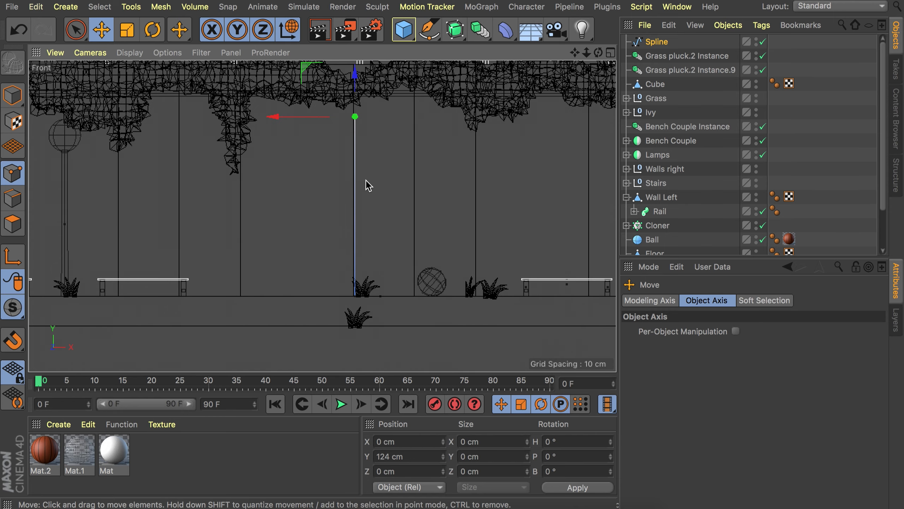
Try to apply Soft Interpolation to both points of the vertical spline
{"action": "right_click", "coordinate": [391, 178]}
{"action": "left_click", "coordinate": [394, 125]}
{"action": "key", "text": "super+a"}
{"action": "right_click", "coordinate": [384, 222]}
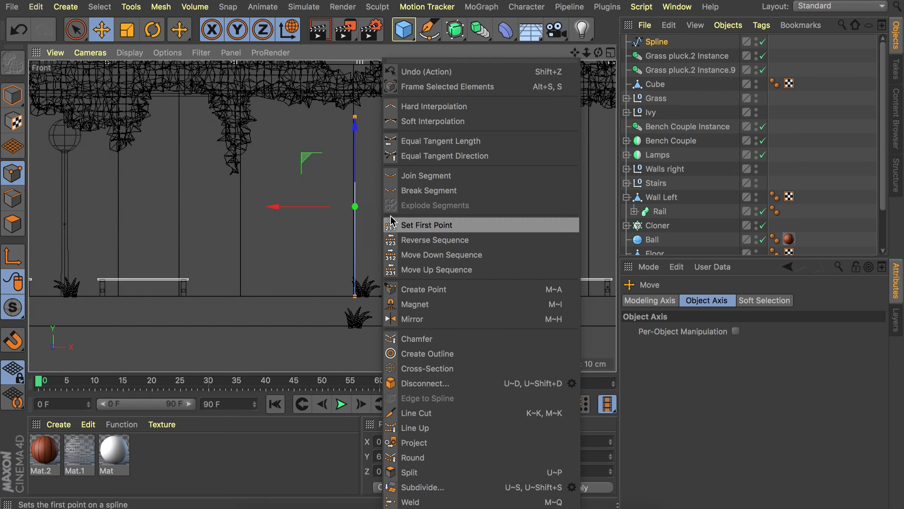
{"action": "left_click", "coordinate": [422, 125]}
{"action": "middle_click_drag", "start_coordinate": [375, 145], "coordinate": [351, 195], "text": "alt"}
{"action": "key", "text": "ctrl+z"}
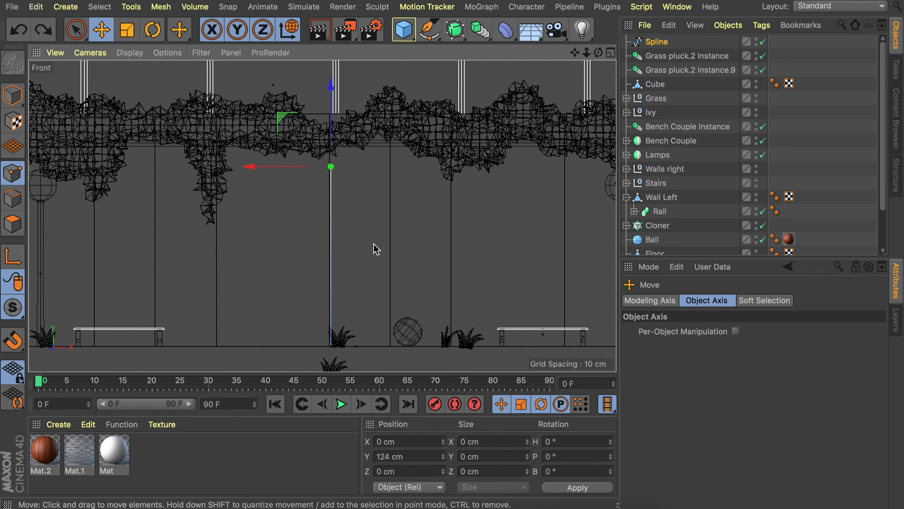
Add a point about midway along the spline and apply Soft Interpolation to all its points
{"action": "left_click", "coordinate": [330, 244], "text": "ctrl"}
{"action": "right_click", "coordinate": [351, 247]}
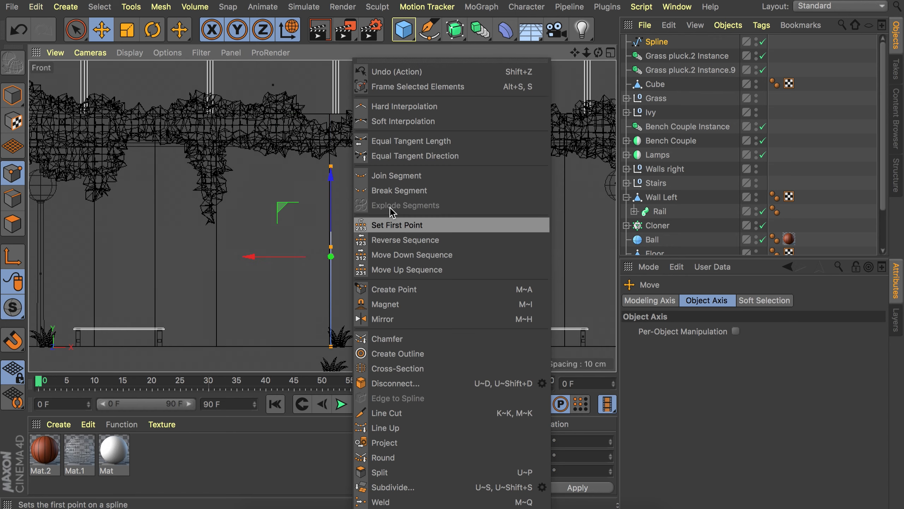
{"action": "left_click", "coordinate": [404, 119]}
{"action": "left_click", "coordinate": [380, 214]}
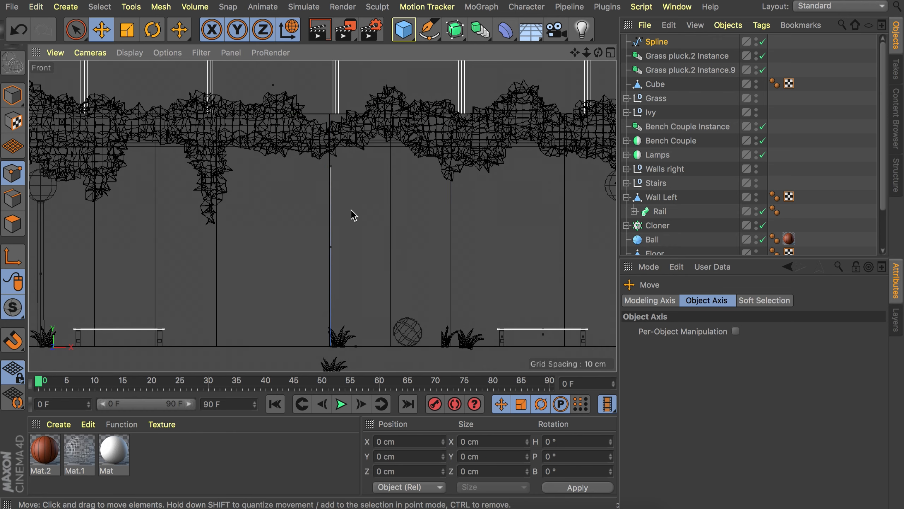
Bend the spline into a leftward curve by shifting its top point, deleting the middle point and adjusting the tangent
{"action": "left_click_drag", "start_coordinate": [330, 167], "coordinate": [288, 158]}
{"action": "left_click", "coordinate": [330, 244]}
{"action": "key", "text": "Delete"}
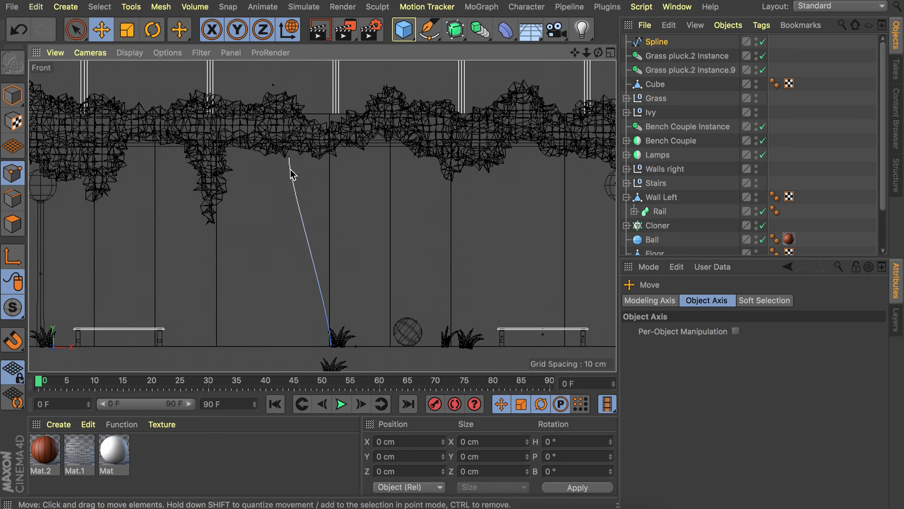
{"action": "left_click_drag", "start_coordinate": [289, 140], "coordinate": [252, 86]}
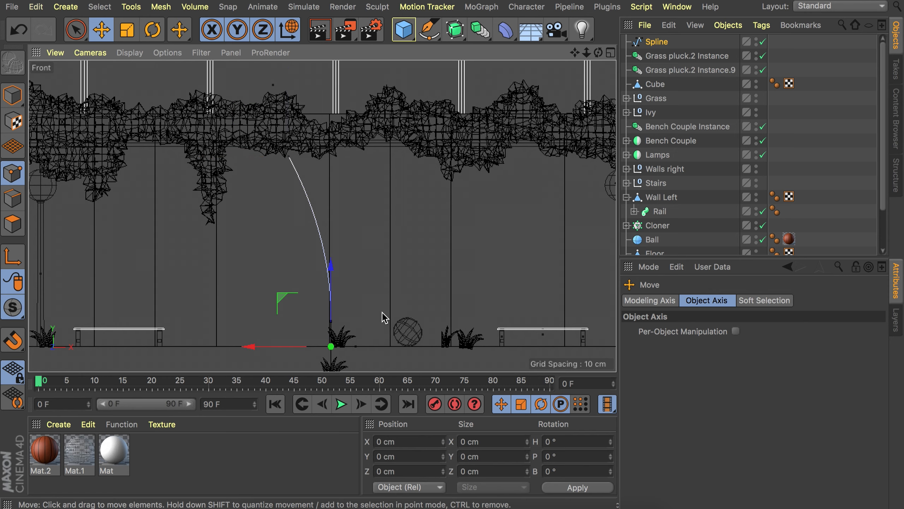
Adjust the first spline's top point, then duplicate the spline and give the copy a different bend near its tip
{"action": "right_click", "coordinate": [383, 312]}
{"action": "left_click", "coordinate": [427, 107]}
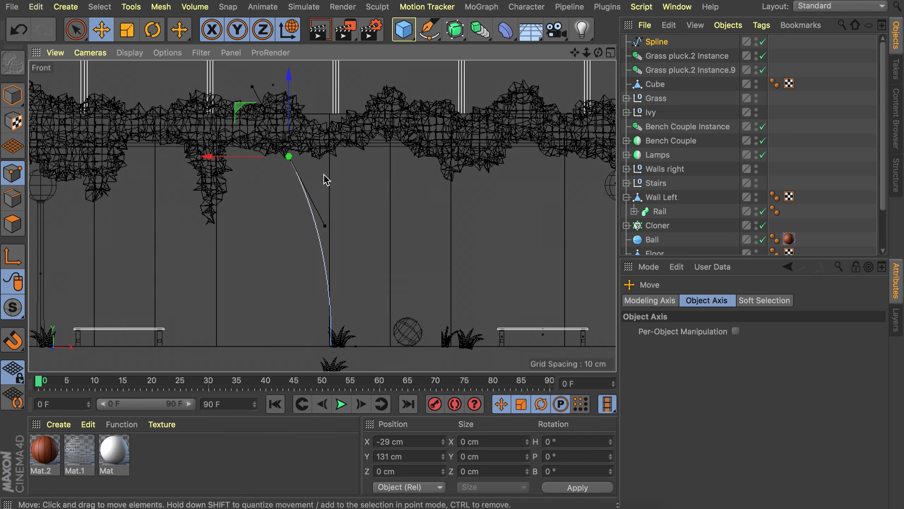
{"action": "left_click_drag", "start_coordinate": [289, 103], "coordinate": [289, 114]}
{"action": "key", "text": "super+c"}
{"action": "key", "text": "super+v"}
{"action": "left_click_drag", "start_coordinate": [325, 235], "coordinate": [263, 228]}
{"action": "left_click_drag", "start_coordinate": [216, 166], "coordinate": [248, 166]}
{"action": "left_click_drag", "start_coordinate": [314, 198], "coordinate": [336, 209]}
Adjust the second spline's curve, then duplicate it and lower the copy's top point to form a shorter branch
{"action": "left_click", "coordinate": [656, 56]}
{"action": "left_click_drag", "start_coordinate": [257, 167], "coordinate": [274, 166]}
{"action": "key", "text": "super+c"}
{"action": "key", "text": "super+v"}
{"action": "left_click_drag", "start_coordinate": [307, 125], "coordinate": [290, 196]}
Duplicate the branch spline as a whole object and rotate the copy around its base in another direction
{"action": "left_click", "coordinate": [13, 95]}
{"action": "key", "text": "super+c"}
{"action": "key", "text": "super+v"}
{"action": "key", "text": "r"}
{"action": "left_click_drag", "start_coordinate": [346, 346], "coordinate": [378, 347]}
Duplicate two of the branch splines and lower each copy's top point, the first by about 30 cm, to make short branches
{"action": "left_click", "coordinate": [13, 173]}
{"action": "key", "text": "super+c"}
{"action": "key", "text": "super+v"}
{"action": "key", "text": "e"}
{"action": "left_click_drag", "start_coordinate": [359, 183], "coordinate": [359, 239]}
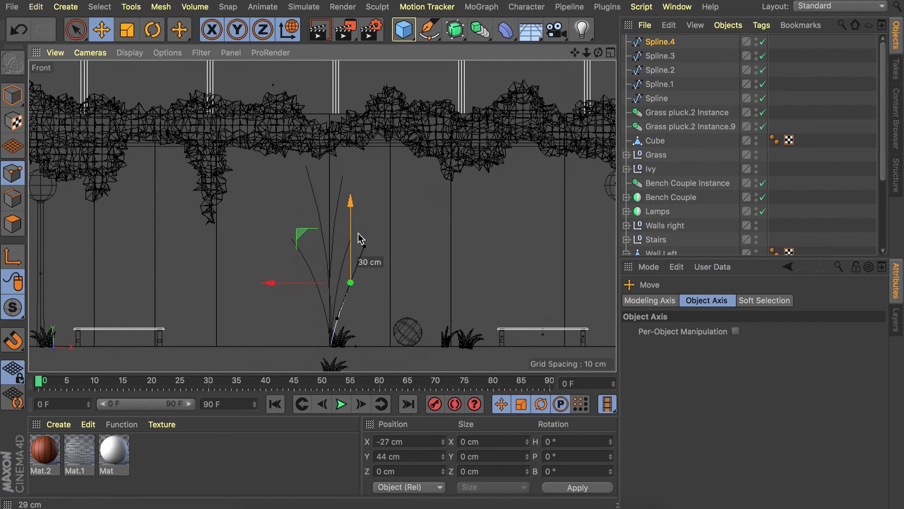
{"action": "left_click", "coordinate": [658, 87]}
{"action": "key", "text": "super+c"}
{"action": "key", "text": "super+v"}
{"action": "left_click_drag", "start_coordinate": [301, 178], "coordinate": [301, 237]}
Spread the branches in perspective by rotating Spline.3 about 100° around the vertical axis
{"action": "key", "text": "F1"}
{"action": "left_click", "coordinate": [13, 95]}
{"action": "left_click", "coordinate": [659, 70]}
{"action": "key", "text": "r"}
{"action": "left_click_drag", "start_coordinate": [334, 332], "coordinate": [504, 307]}
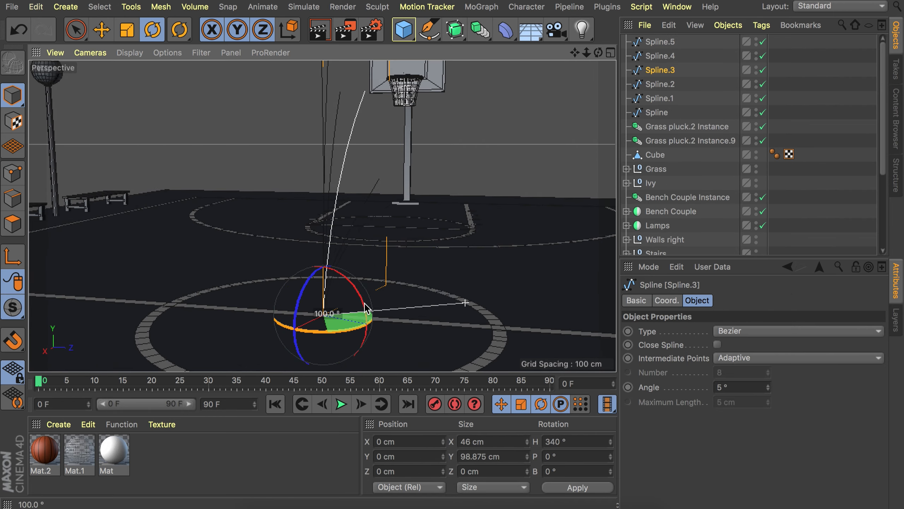
{"action": "left_click_drag", "start_coordinate": [463, 250], "coordinate": [420, 303], "text": "alt"}
{"action": "left_click", "coordinate": [652, 86]}
{"action": "left_click", "coordinate": [658, 99]}
{"action": "left_click", "coordinate": [798, 87]}
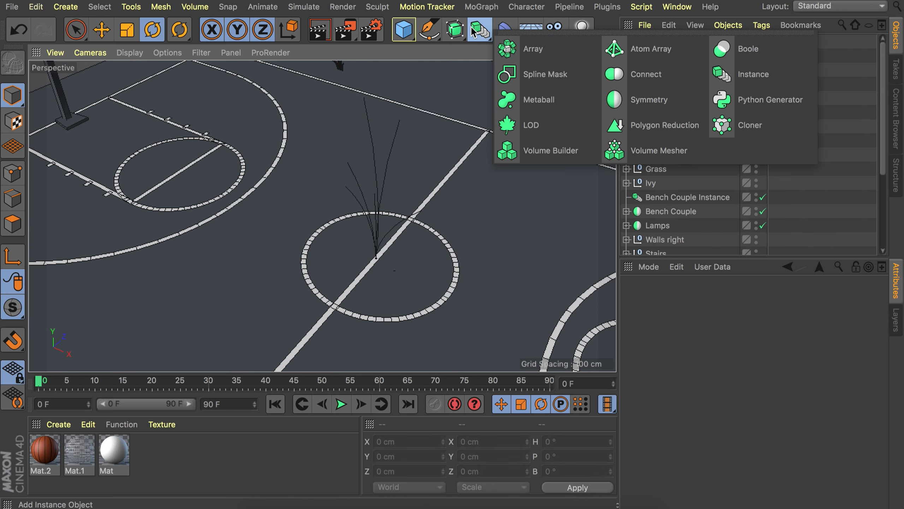
Group the six branch splines under a new Connect object and nest it in a new Sweep object
{"action": "left_click_drag", "start_coordinate": [473, 31], "coordinate": [555, 68]}
{"action": "left_click", "coordinate": [659, 56]}
{"action": "left_click", "coordinate": [658, 126], "text": "shift"}
{"action": "left_click_drag", "start_coordinate": [659, 126], "coordinate": [663, 44]}
{"action": "left_click", "coordinate": [663, 44]}
{"action": "left_click", "coordinate": [627, 41]}
{"action": "left_click_drag", "start_coordinate": [455, 31], "coordinate": [505, 98]}
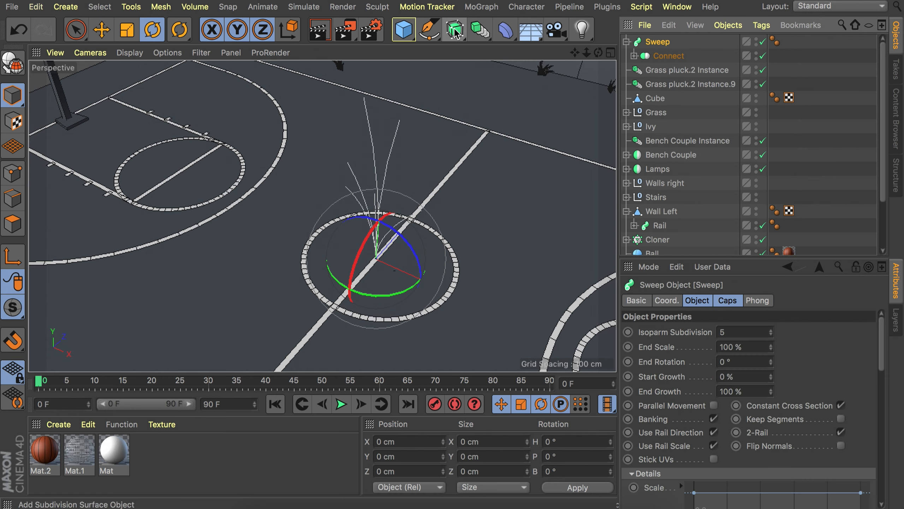
Add a Circle profile to the Sweep with radius 0.5 cm, Natural intermediate points and a number of 3
{"action": "left_click_drag", "start_coordinate": [430, 31], "coordinate": [544, 72], "text": "shift"}
{"action": "left_click", "coordinate": [733, 358]}
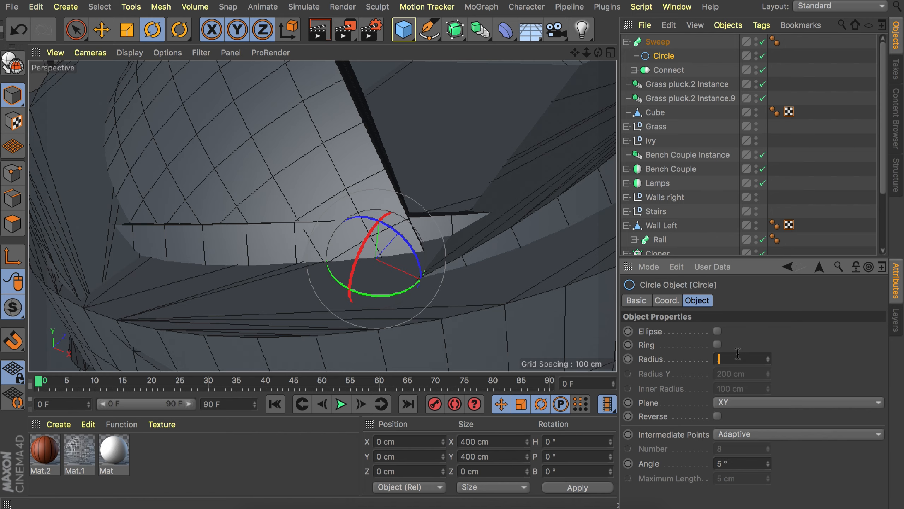
{"action": "key", "text": "Return"}
{"action": "left_click", "coordinate": [747, 434]}
{"action": "left_click", "coordinate": [744, 380]}
{"action": "double_click", "coordinate": [738, 449]}
{"action": "type", "text": "3"}
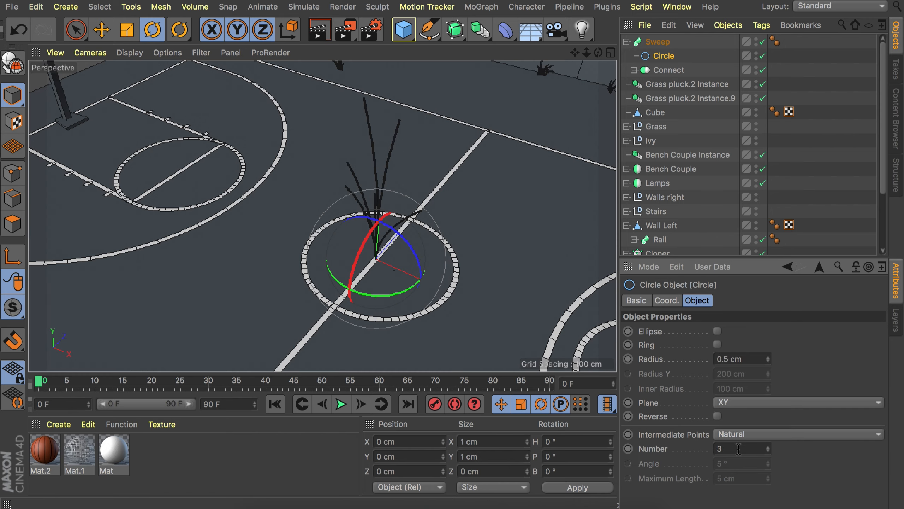
Rename the Sweep object as Branches and the planter Cube as Box
{"action": "right_click_drag", "start_coordinate": [375, 196], "coordinate": [441, 133], "text": "alt"}
{"action": "left_click_drag", "start_coordinate": [390, 183], "coordinate": [403, 166], "text": "alt"}
{"action": "right_click_drag", "start_coordinate": [399, 171], "coordinate": [368, 237], "text": "alt"}
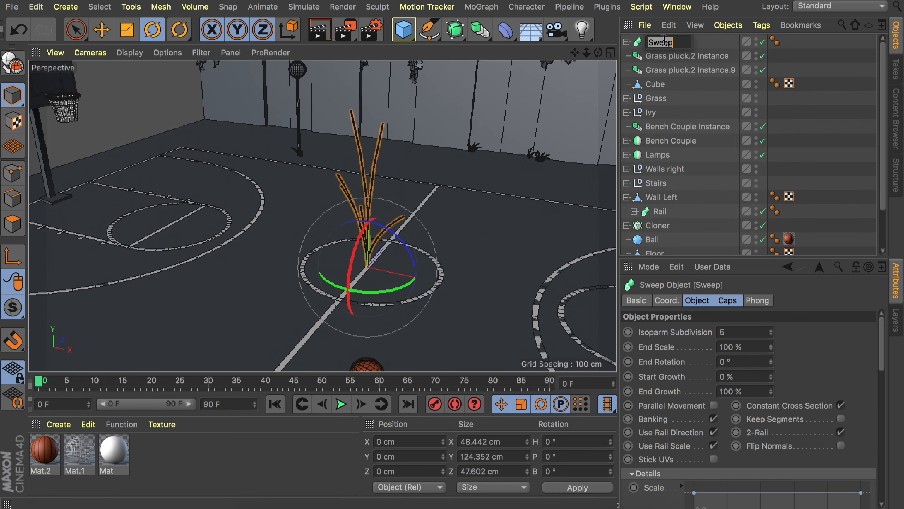
{"action": "key", "text": "Return"}
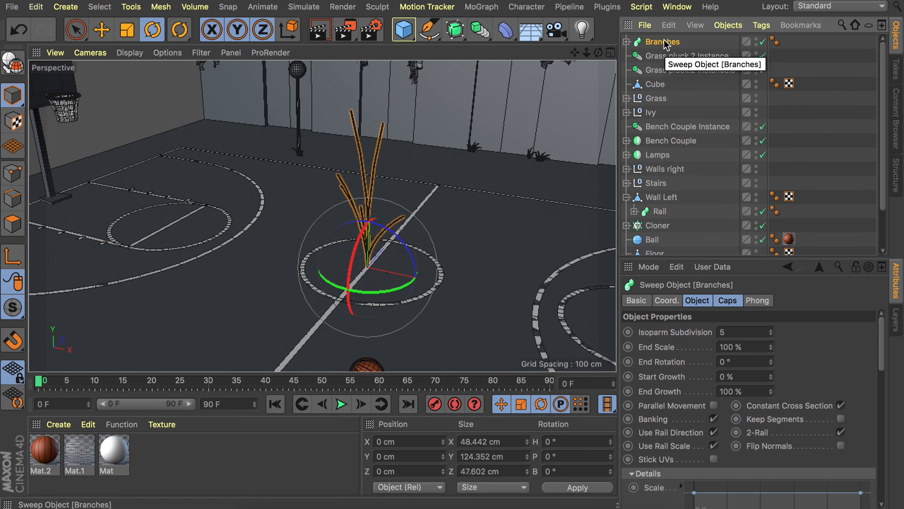
{"action": "double_click", "coordinate": [657, 84]}
{"action": "type", "text": "Box"}
{"action": "key", "text": "Return"}
{"action": "left_click_drag", "start_coordinate": [335, 275], "coordinate": [428, 249], "text": "alt"}
Move the Branches object from the court's centre into the planter box by the wall
{"action": "left_click", "coordinate": [663, 42]}
{"action": "key", "text": "e"}
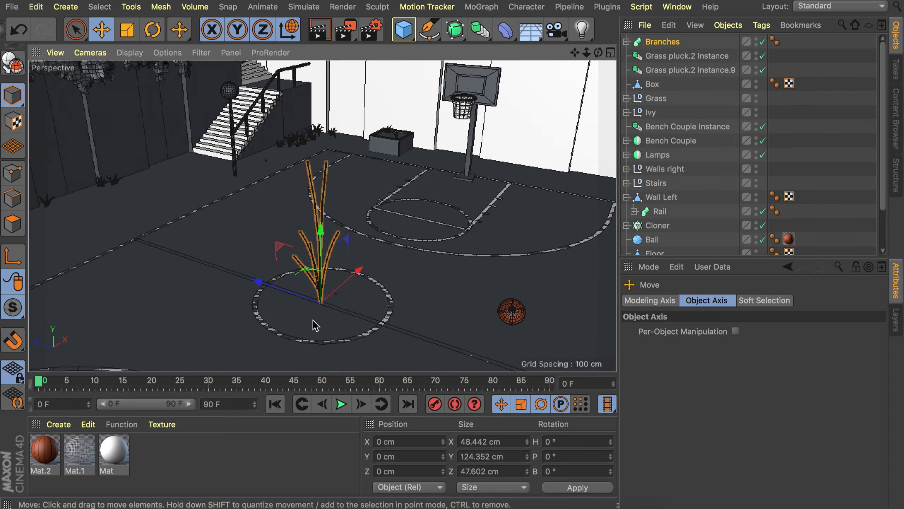
{"action": "left_click_drag", "start_coordinate": [315, 323], "coordinate": [370, 292], "text": "alt"}
{"action": "left_click_drag", "start_coordinate": [314, 281], "coordinate": [297, 157]}
{"action": "key", "text": "super+z"}
{"action": "middle_click_drag", "start_coordinate": [303, 171], "coordinate": [410, 257], "text": "alt"}
{"action": "left_click_drag", "start_coordinate": [409, 256], "coordinate": [486, 284], "text": "alt"}
{"action": "left_click_drag", "start_coordinate": [545, 317], "coordinate": [194, 161]}
{"action": "right_click_drag", "start_coordinate": [213, 153], "coordinate": [271, 171], "text": "alt"}
{"action": "left_click_drag", "start_coordinate": [271, 171], "coordinate": [263, 345], "text": "alt"}
{"action": "key", "text": "super+z"}
{"action": "key", "text": "super+y"}
{"action": "left_click_drag", "start_coordinate": [375, 87], "coordinate": [316, 231], "text": "alt"}
{"action": "left_click", "coordinate": [822, 141]}
{"action": "right_click_drag", "start_coordinate": [476, 210], "coordinate": [385, 225], "text": "alt"}
{"action": "left_click_drag", "start_coordinate": [384, 224], "coordinate": [288, 260], "text": "alt"}
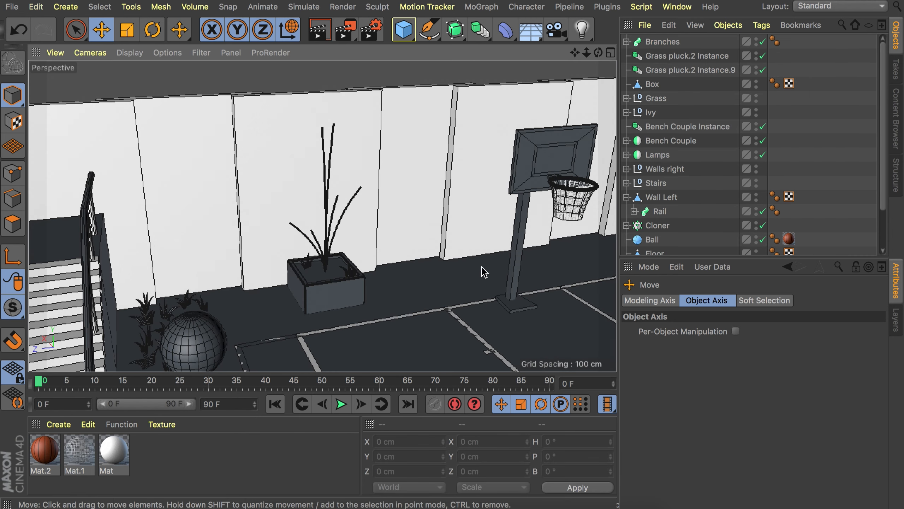
Copy the original Grass pluck group from inside the Grass null and paste it at the top level of the scene
{"action": "left_click", "coordinate": [626, 98]}
{"action": "scroll", "coordinate": [677, 166], "scroll_direction": "down", "scroll_amount": 10}
{"action": "left_click", "coordinate": [674, 77]}
{"action": "key", "text": "super+c"}
{"action": "scroll", "coordinate": [681, 115], "scroll_direction": "up", "scroll_amount": 10}
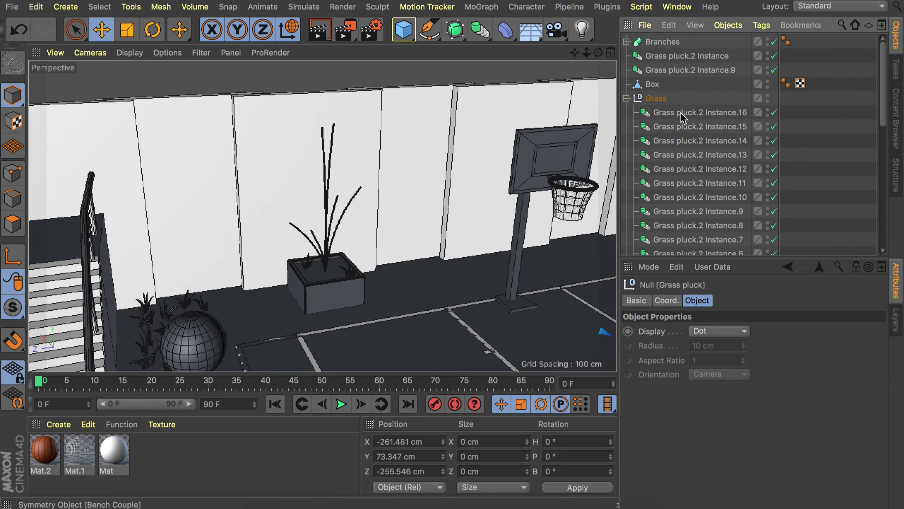
{"action": "left_click", "coordinate": [627, 98]}
{"action": "key", "text": "super+v"}
{"action": "key", "text": "s"}
{"action": "left_click_drag", "start_coordinate": [422, 229], "coordinate": [331, 271], "text": "alt"}
Rotate all five planes of the copied Grass pluck to a pitch of -90° so they lie flat
{"action": "left_click", "coordinate": [627, 42]}
{"action": "left_click", "coordinate": [667, 55]}
{"action": "left_click", "coordinate": [663, 113], "text": "shift"}
{"action": "key", "text": "r"}
{"action": "key", "text": "w"}
{"action": "left_click_drag", "start_coordinate": [375, 219], "coordinate": [398, 193]}
{"action": "middle_click", "coordinate": [402, 189]}
{"action": "middle_click", "coordinate": [464, 144]}
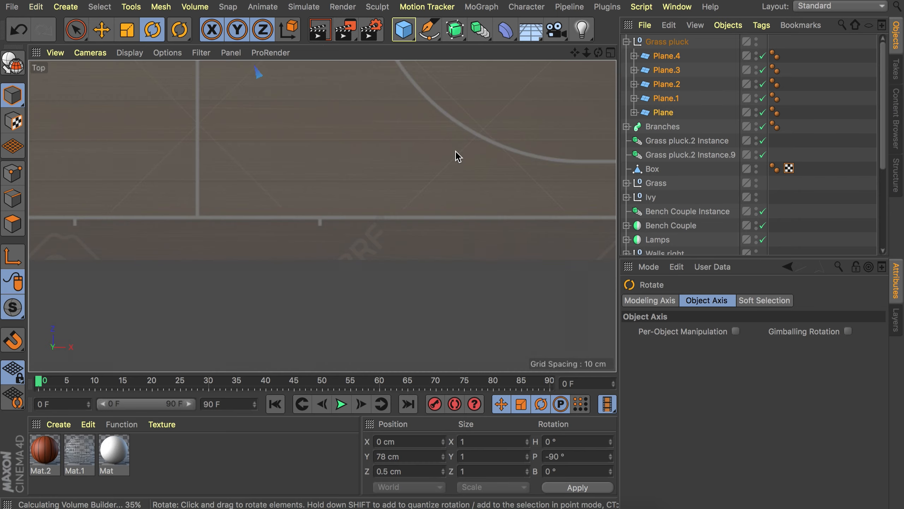
Move the copied Grass pluck along X in the Top view, clear of its surroundings
{"action": "key", "text": "s"}
{"action": "scroll", "coordinate": [383, 169], "scroll_direction": "down", "scroll_amount": 4}
{"action": "left_click", "coordinate": [667, 42]}
{"action": "key", "text": "w"}
{"action": "key", "text": "e"}
{"action": "left_click_drag", "start_coordinate": [338, 205], "coordinate": [656, 204]}
Bend the Plane.3 blade of the copied clump further outward with its Bend deformer
{"action": "left_click", "coordinate": [667, 56]}
{"action": "left_click", "coordinate": [295, 196]}
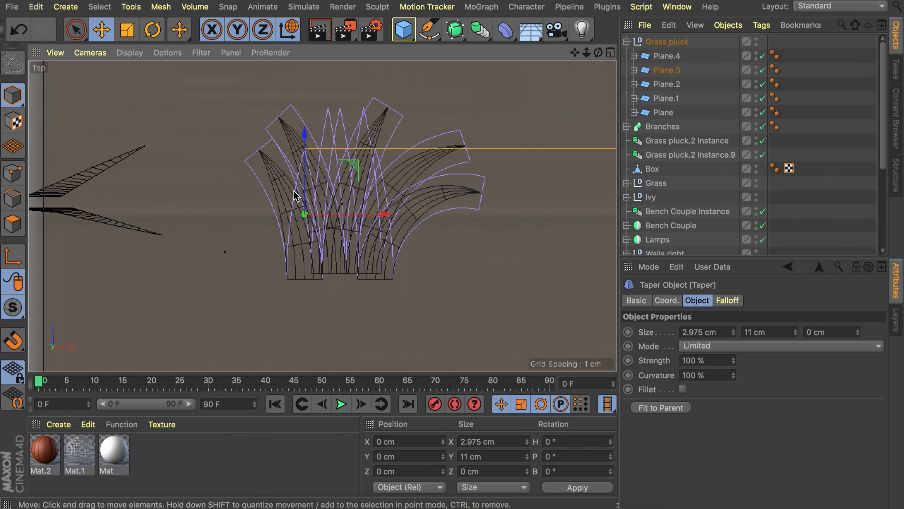
{"action": "left_click", "coordinate": [634, 70]}
{"action": "left_click", "coordinate": [671, 98]}
{"action": "left_click_drag", "start_coordinate": [259, 148], "coordinate": [206, 121]}
Set the length of Plane.3's Taper and Bend deformers to 16 cm and reposition the blade
{"action": "left_click", "coordinate": [671, 84]}
{"action": "left_click", "coordinate": [670, 98], "text": "shift"}
{"action": "double_click", "coordinate": [754, 332]}
{"action": "type", "text": "16"}
{"action": "left_click", "coordinate": [666, 70]}
{"action": "left_click_drag", "start_coordinate": [353, 167], "coordinate": [366, 131]}
Adjust the opposite blade's bend, then rotate Plane.3 to a bank of -30° and shift it toward the clump's base
{"action": "left_click", "coordinate": [440, 196]}
{"action": "mouse_move", "coordinate": [426, 165]}
{"action": "left_mouse_down"}
{"action": "mouse_move", "coordinate": [414, 159]}
{"action": "mouse_move", "coordinate": [434, 189]}
{"action": "mouse_move", "coordinate": [427, 164]}
{"action": "mouse_move", "coordinate": [438, 166]}
{"action": "left_mouse_up"}
{"action": "left_click", "coordinate": [667, 70]}
{"action": "key", "text": "r"}
{"action": "key", "text": "e"}
{"action": "left_click_drag", "start_coordinate": [367, 130], "coordinate": [356, 141]}
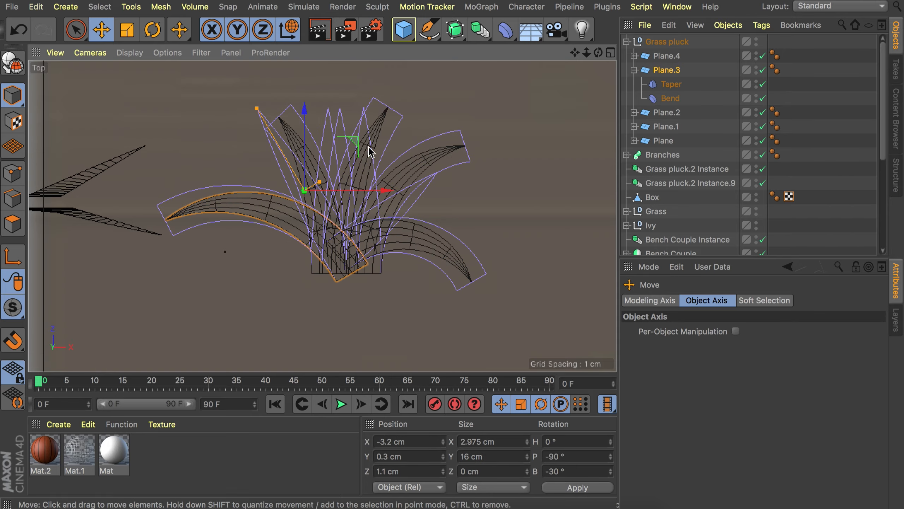
Duplicate the Plane blade within the copied clump and move the copy to the clump's opposite side
{"action": "left_click_drag", "start_coordinate": [667, 141], "coordinate": [666, 147], "text": "ctrl"}
{"action": "left_click_drag", "start_coordinate": [393, 136], "coordinate": [393, 265]}
{"action": "middle_click", "coordinate": [393, 265]}
{"action": "left_click_drag", "start_coordinate": [406, 177], "coordinate": [377, 142], "text": "alt"}
Fine-tune the Bend deformers of Plane.3, Plane.5 and Plane in perspective so the leaves arch outward
{"action": "left_click", "coordinate": [670, 98]}
{"action": "left_click", "coordinate": [634, 56]}
{"action": "left_click", "coordinate": [634, 183]}
{"action": "left_click", "coordinate": [671, 211]}
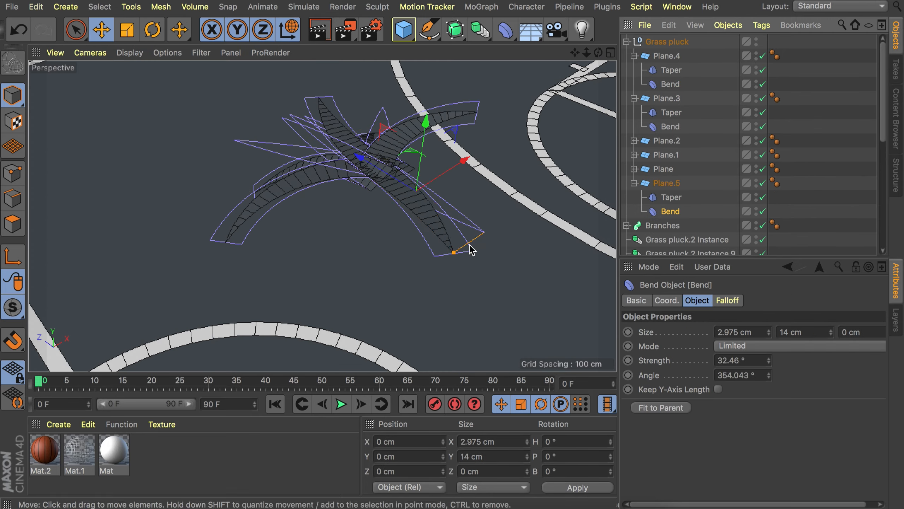
{"action": "left_click", "coordinate": [670, 126]}
{"action": "left_click", "coordinate": [634, 169]}
{"action": "left_click", "coordinate": [664, 169]}
{"action": "left_click", "coordinate": [670, 197]}
{"action": "left_click_drag", "start_coordinate": [321, 157], "coordinate": [299, 183], "text": "alt"}
{"action": "left_click", "coordinate": [667, 211]}
{"action": "left_click_drag", "start_coordinate": [244, 223], "coordinate": [284, 214], "text": "alt"}
Rename the reshaped Grass pluck as Leafs, duplicate the group and hide the original
{"action": "double_click", "coordinate": [667, 42]}
{"action": "type", "text": "Leafs"}
{"action": "key", "text": "Return"}
{"action": "left_click", "coordinate": [626, 42]}
{"action": "key", "text": "super+c"}
{"action": "key", "text": "super+v"}
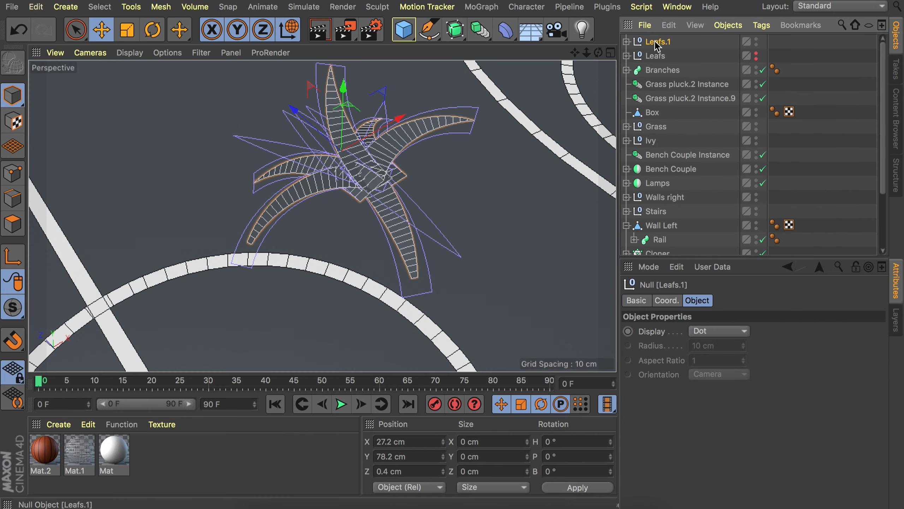
Merge the duplicated Leafs group with its children into a single polygon object
{"action": "right_click", "coordinate": [656, 42]}
{"action": "left_click", "coordinate": [713, 259]}
{"action": "right_click", "coordinate": [660, 42]}
{"action": "left_click", "coordinate": [740, 372]}
Place the merged leaf in a new Cloner using Render Instance and Object mode, with Branches as the target object
{"action": "left_click_drag", "start_coordinate": [444, 186], "coordinate": [355, 162], "text": "alt"}
{"action": "scroll", "coordinate": [406, 187], "scroll_direction": "down", "scroll_amount": 5}
{"action": "left_click", "coordinate": [473, 8]}
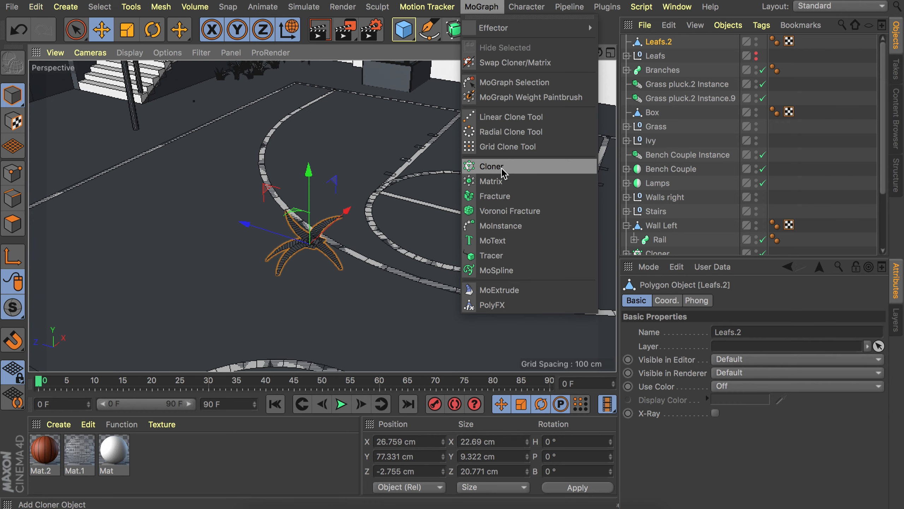
{"action": "left_click", "coordinate": [484, 168], "text": "alt"}
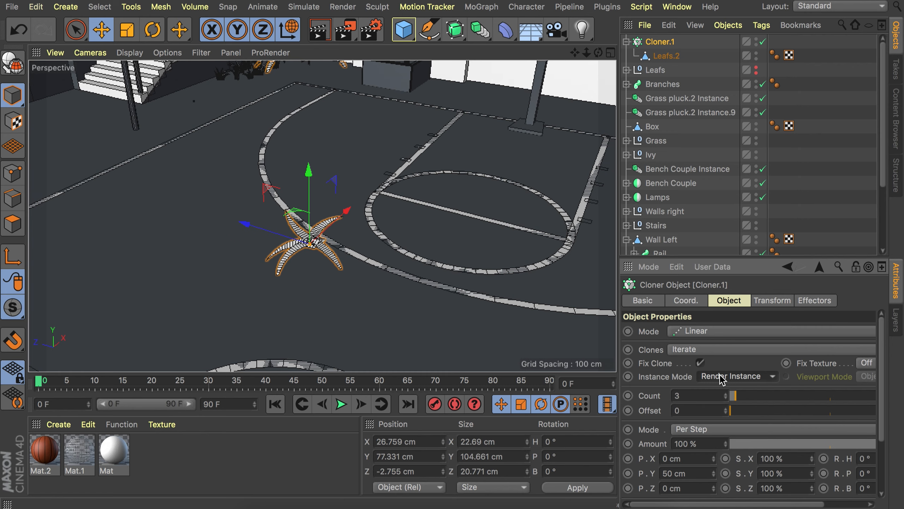
{"action": "left_click", "coordinate": [697, 331]}
{"action": "left_click", "coordinate": [669, 343]}
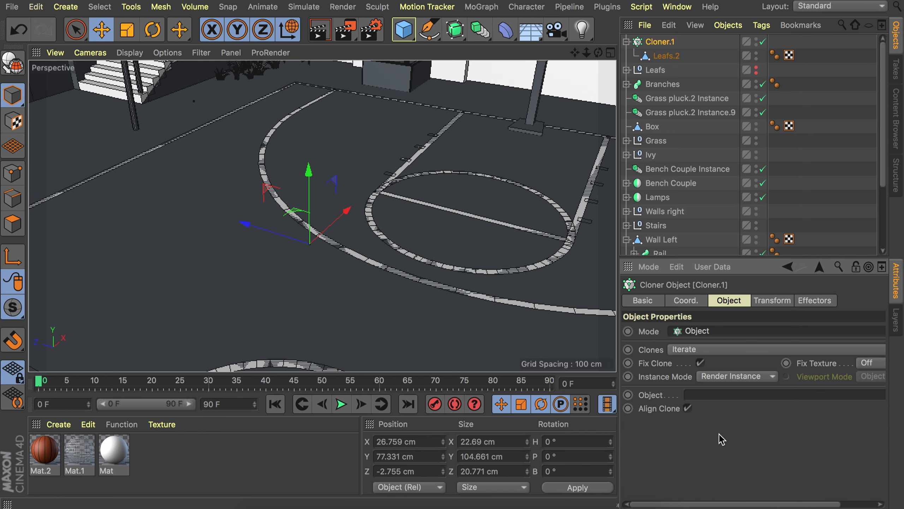
{"action": "left_click_drag", "start_coordinate": [657, 84], "coordinate": [726, 313]}
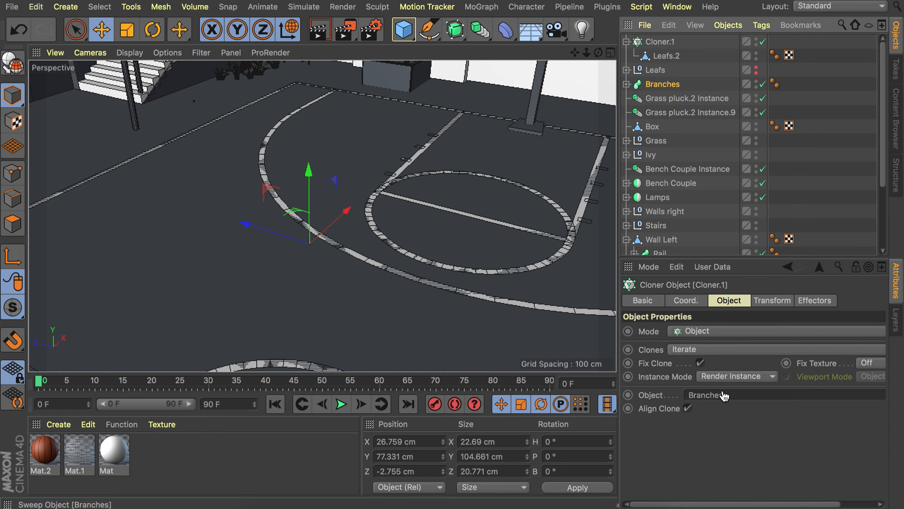
{"action": "left_click_drag", "start_coordinate": [725, 396], "coordinate": [722, 395]}
Switch the perspective view to Gouraud Shading and change the number of leaf clones on the branches
{"action": "middle_click_drag", "start_coordinate": [448, 133], "coordinate": [422, 260], "text": "alt"}
{"action": "right_click_drag", "start_coordinate": [422, 260], "coordinate": [510, 368], "text": "alt"}
{"action": "left_click", "coordinate": [129, 52]}
{"action": "left_click", "coordinate": [136, 67]}
{"action": "mouse_move", "coordinate": [421, 177]}
{"action": "left_mouse_down", "text": "alt"}
{"action": "mouse_move", "coordinate": [434, 163]}
{"action": "mouse_move", "coordinate": [418, 194]}
{"action": "left_mouse_up", "text": "alt"}
{"action": "scroll", "coordinate": [641, 429], "scroll_direction": "down", "scroll_amount": 1}
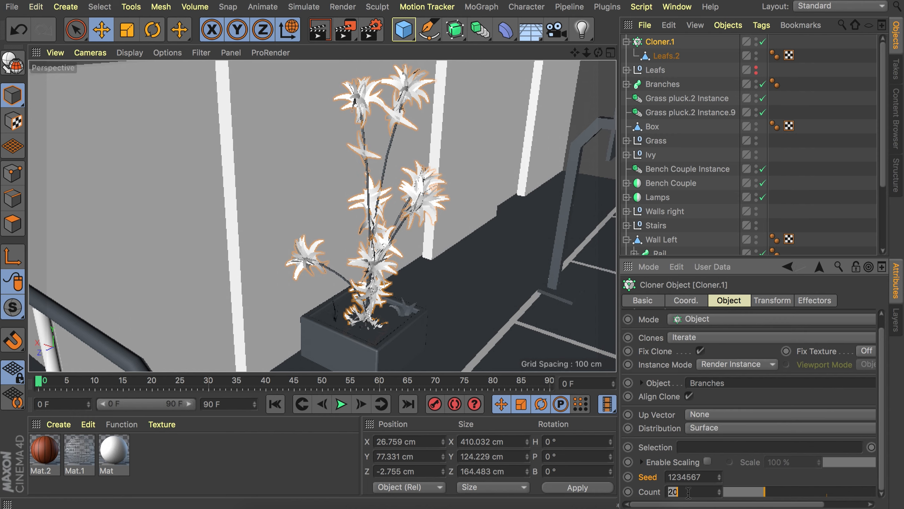
{"action": "key", "text": "Return"}
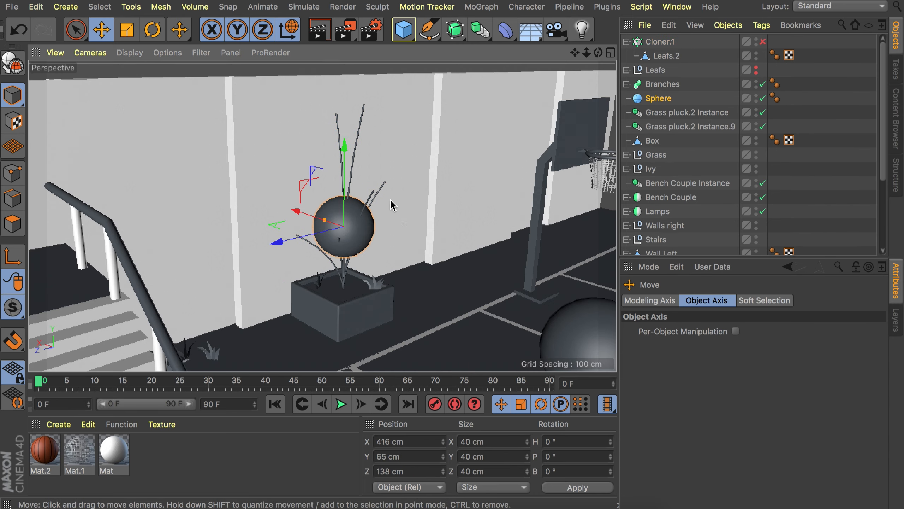
Duplicate the sphere five times, moving and scaling the copies to cover the plant's upper and side branches
{"action": "left_click_drag", "start_coordinate": [277, 241], "coordinate": [242, 250], "text": "ctrl"}
{"action": "mouse_move", "coordinate": [307, 164]}
{"action": "left_mouse_down"}
{"action": "mouse_move", "coordinate": [307, 146]}
{"action": "mouse_move", "coordinate": [307, 175]}
{"action": "left_mouse_up"}
{"action": "left_click_drag", "start_coordinate": [292, 142], "coordinate": [293, 82], "text": "ctrl"}
{"action": "left_click_drag", "start_coordinate": [462, 150], "coordinate": [444, 187], "text": "alt"}
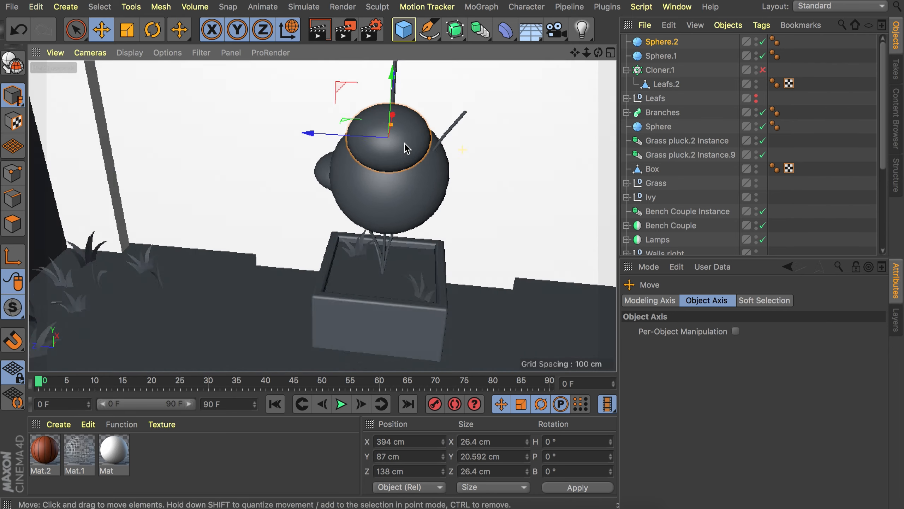
{"action": "key", "text": "t"}
{"action": "key", "text": "e"}
{"action": "left_click", "coordinate": [310, 296]}
{"action": "left_click_drag", "start_coordinate": [309, 262], "coordinate": [250, 214], "text": "ctrl"}
{"action": "scroll", "coordinate": [232, 231], "scroll_direction": "down", "scroll_amount": 5}
Merge the five sphere copies into one polygon object, deleting the originals
{"action": "left_click", "coordinate": [662, 98], "text": "shift"}
{"action": "right_click", "coordinate": [662, 97]}
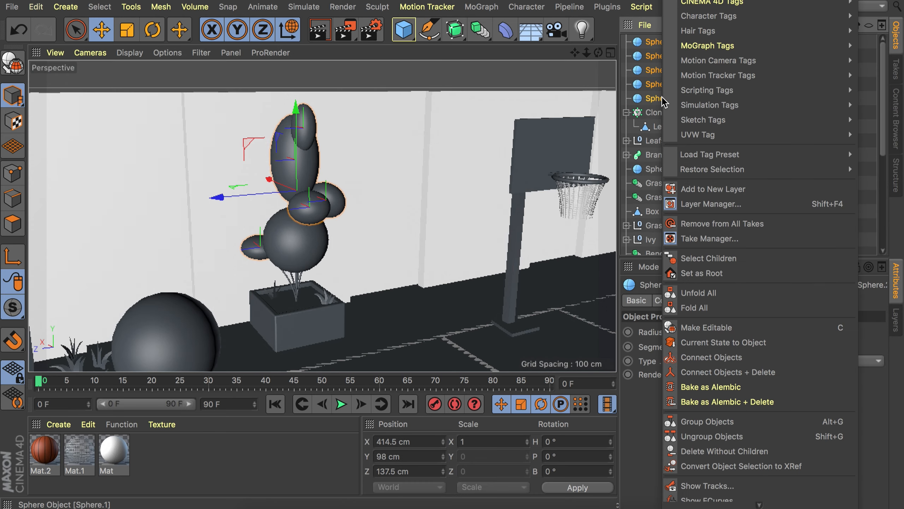
{"action": "left_click", "coordinate": [737, 370]}
Assign the merged spheres as the leaf Cloner's target object, then enable the Cloner and hide the spheres
{"action": "left_click", "coordinate": [661, 56]}
{"action": "left_click_drag", "start_coordinate": [662, 42], "coordinate": [682, 136]}
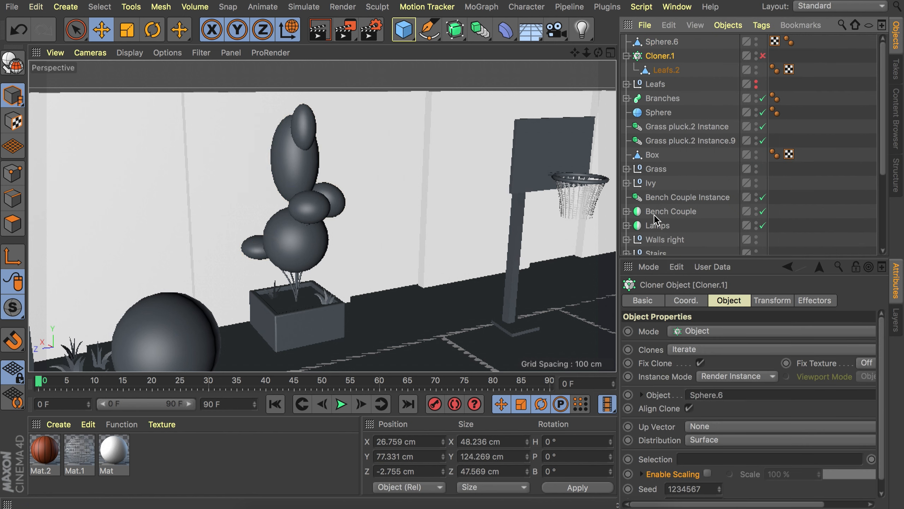
{"action": "left_click", "coordinate": [763, 56]}
{"action": "left_click", "coordinate": [757, 40]}
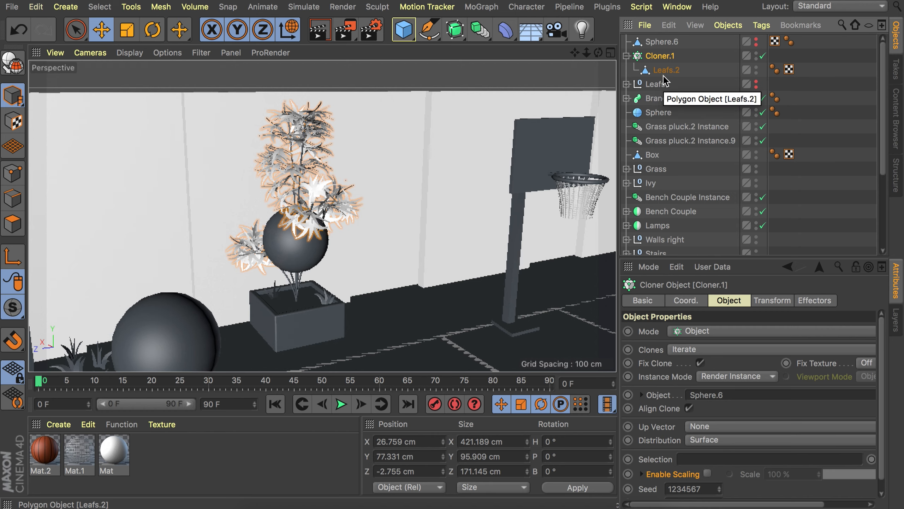
Merge the remaining sphere with the hidden sphere object and use the result as the leaf Cloner's target, with seed 1234568
{"action": "left_click", "coordinate": [658, 112]}
{"action": "left_click_drag", "start_coordinate": [658, 112], "coordinate": [668, 46]}
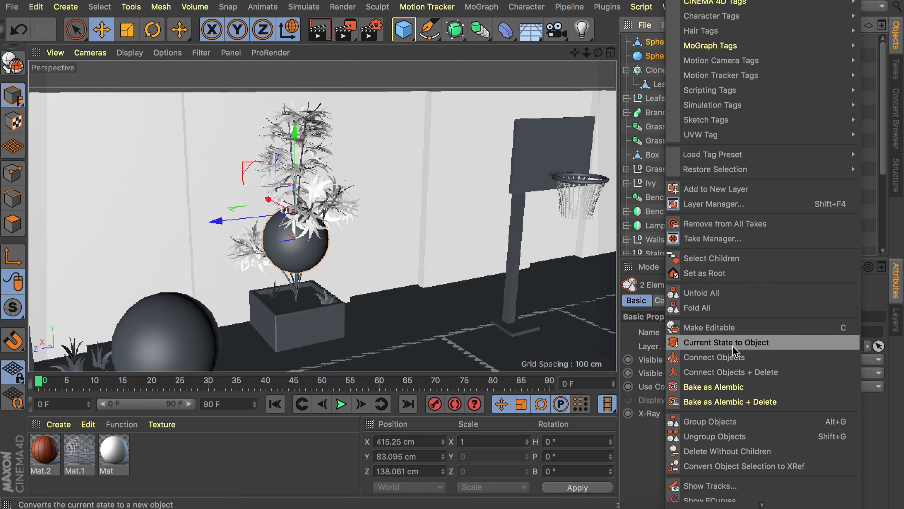
{"action": "left_click", "coordinate": [742, 372]}
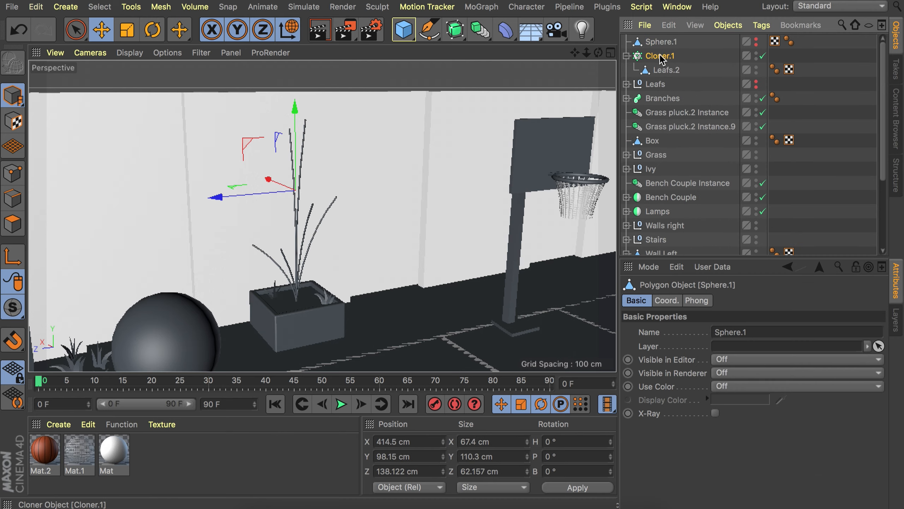
{"action": "left_click_drag", "start_coordinate": [661, 59], "coordinate": [767, 393]}
{"action": "right_click_drag", "start_coordinate": [248, 253], "coordinate": [304, 220], "text": "alt"}
{"action": "left_click_drag", "start_coordinate": [307, 219], "coordinate": [329, 232], "text": "alt"}
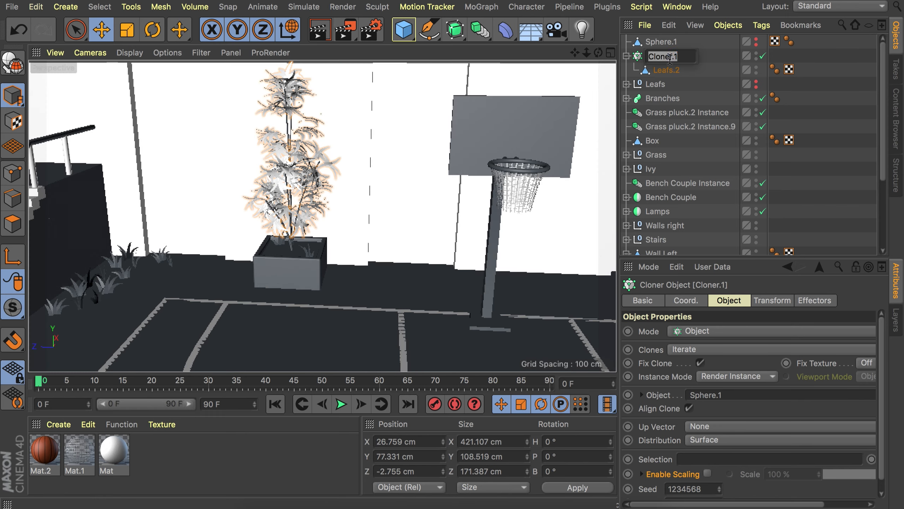
Rename the merged spheres Leafs placeholder and group all parts of the planted box as Plant box
{"action": "left_click", "coordinate": [661, 42]}
{"action": "double_click", "coordinate": [662, 41]}
{"action": "type", "text": "Leafs placeholder"}
{"action": "key", "text": "Return"}
{"action": "left_click", "coordinate": [652, 142], "text": "shift"}
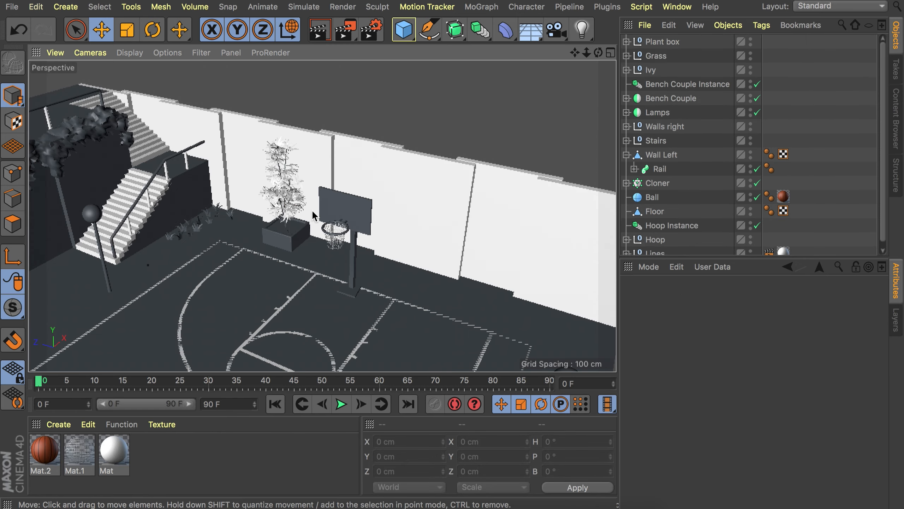
Place a Render Instance of Plant box at Z -52 cm and duplicate it along the wall to Z -246 cm
{"action": "left_click", "coordinate": [798, 344]}
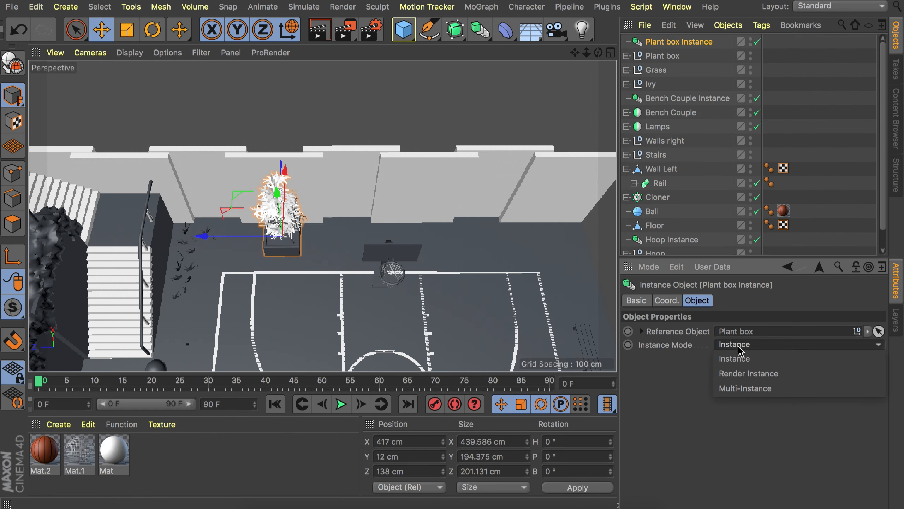
{"action": "left_click", "coordinate": [669, 367]}
{"action": "middle_click", "coordinate": [574, 86]}
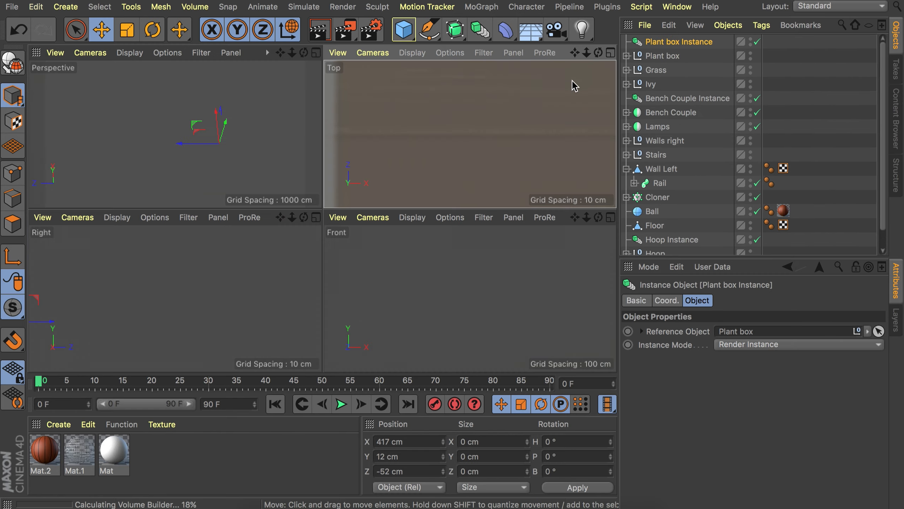
{"action": "middle_click", "coordinate": [572, 80]}
{"action": "scroll", "coordinate": [402, 267], "scroll_direction": "down", "scroll_amount": 5}
{"action": "key", "text": "s"}
{"action": "scroll", "coordinate": [402, 266], "scroll_direction": "down", "scroll_amount": 5}
{"action": "middle_click_drag", "start_coordinate": [375, 266], "coordinate": [400, 147], "text": "alt"}
{"action": "left_click_drag", "start_coordinate": [401, 89], "coordinate": [402, 298], "text": "ctrl"}
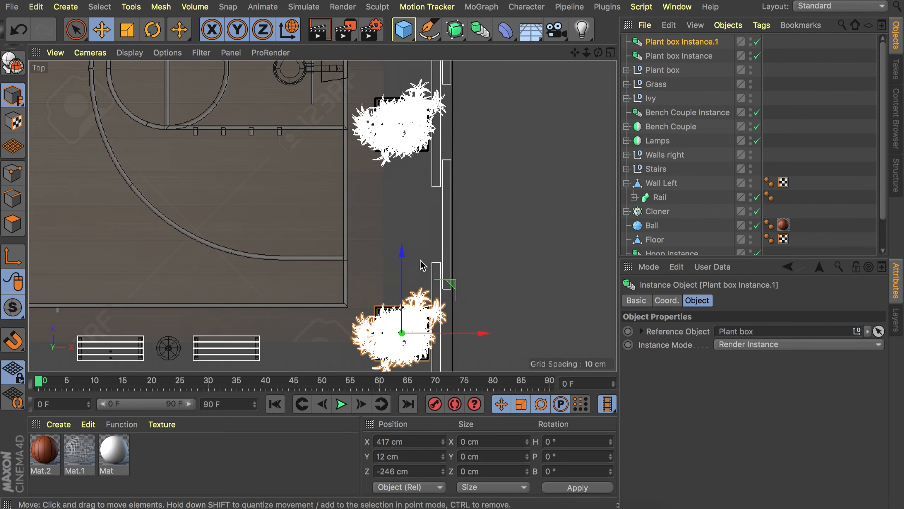
Rotate the duplicated plant box instance to a heading of -180° and clear the selection
{"action": "scroll", "coordinate": [423, 266], "scroll_direction": "down", "scroll_amount": 10}
{"action": "key", "text": "r"}
{"action": "left_click_drag", "start_coordinate": [462, 253], "coordinate": [389, 309]}
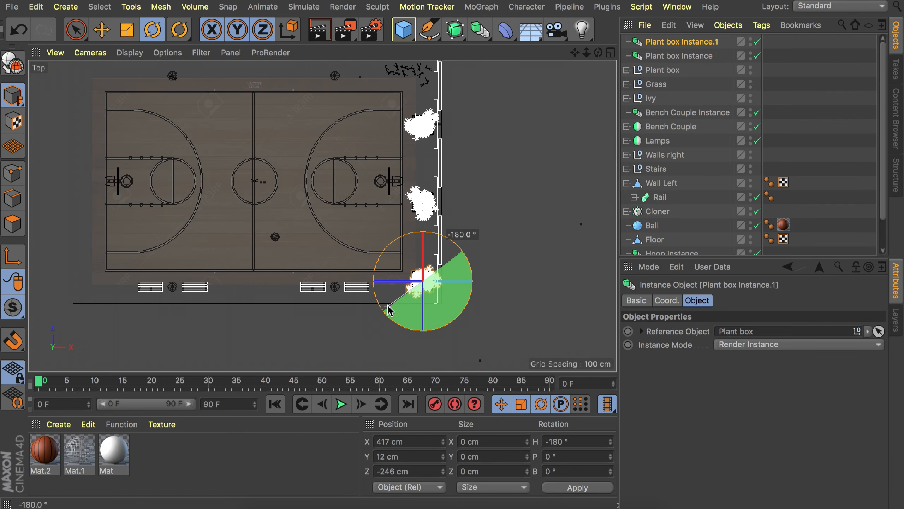
{"action": "left_click", "coordinate": [419, 171]}
Return to the perspective view of the whole court and switch its display to shading with lines
{"action": "middle_click", "coordinate": [419, 171]}
{"action": "middle_click", "coordinate": [303, 160]}
{"action": "scroll", "coordinate": [475, 178], "scroll_direction": "down", "scroll_amount": 5}
{"action": "left_click_drag", "start_coordinate": [475, 178], "coordinate": [311, 217], "text": "alt"}
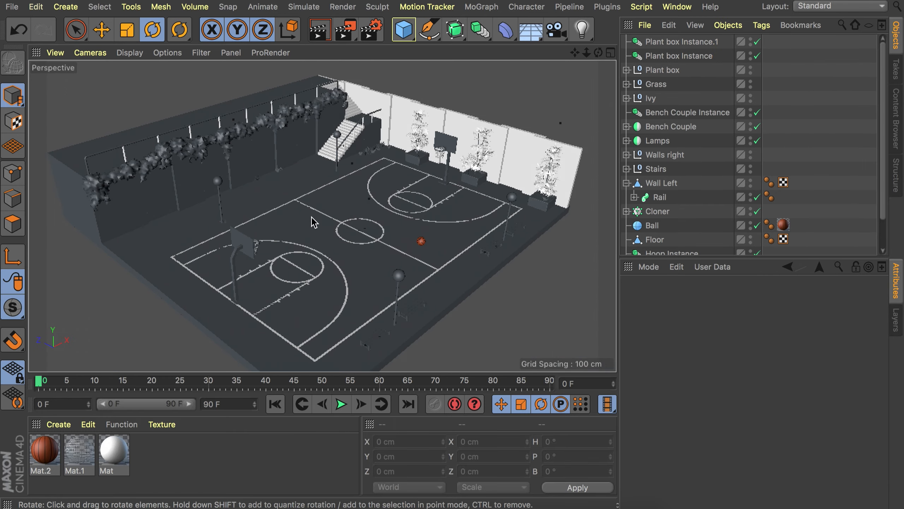
{"action": "left_click", "coordinate": [135, 55]}
{"action": "left_click", "coordinate": [157, 82]}
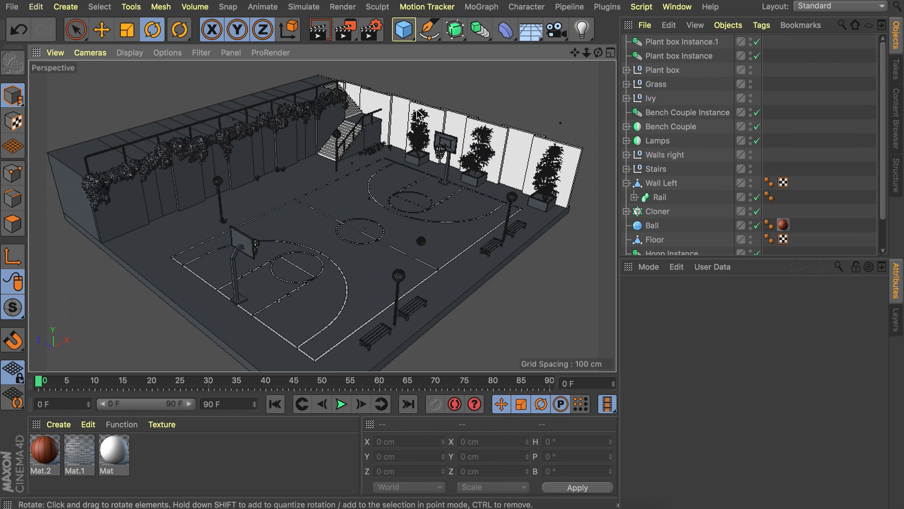
Add a Platonic object of type Dodeca with a radius of 2 cm
{"action": "right_click_drag", "start_coordinate": [359, 162], "coordinate": [403, 117], "text": "alt"}
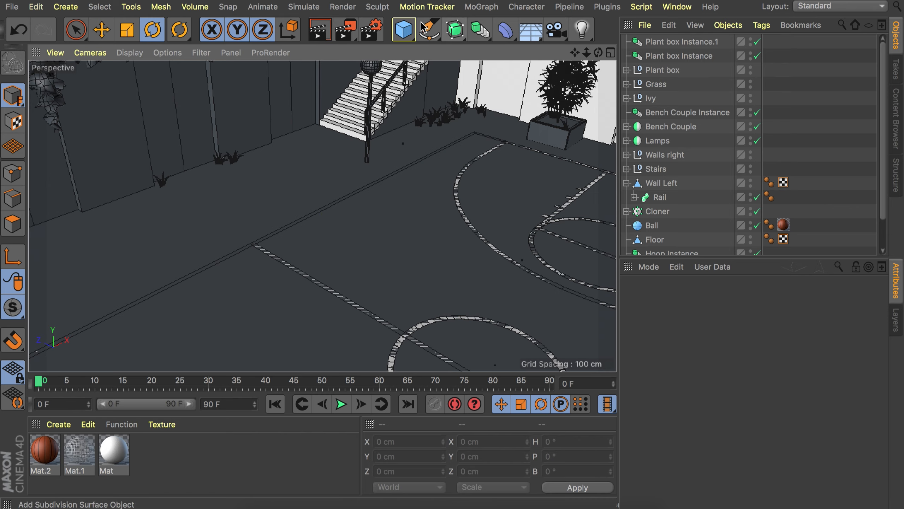
{"action": "left_click", "coordinate": [404, 29]}
{"action": "left_click", "coordinate": [510, 124]}
{"action": "left_click", "coordinate": [707, 361]}
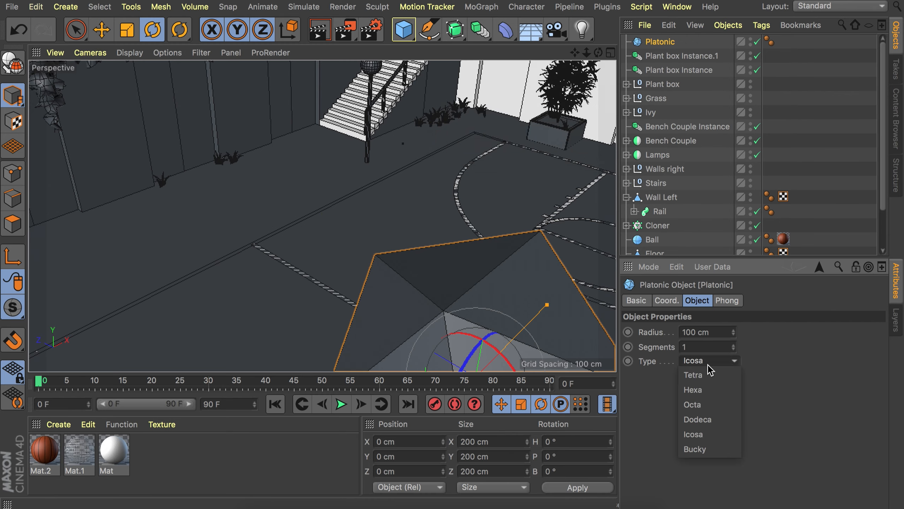
{"action": "left_click", "coordinate": [705, 421]}
{"action": "right_click_drag", "start_coordinate": [485, 271], "coordinate": [472, 306], "text": "alt"}
{"action": "middle_click_drag", "start_coordinate": [472, 306], "coordinate": [431, 249], "text": "alt"}
{"action": "double_click", "coordinate": [705, 332]}
{"action": "type", "text": "2"}
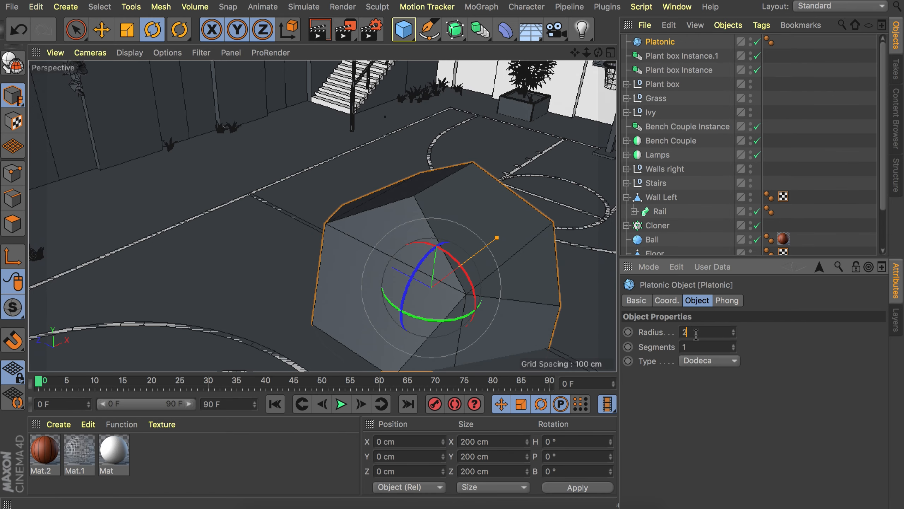
{"action": "key", "text": "Return"}
Place the Platonic in a new Cloner named Pebbles and set its instance mode to Render Instance
{"action": "key", "text": "e"}
{"action": "left_click", "coordinate": [482, 7]}
{"action": "left_click", "coordinate": [495, 47], "text": "alt"}
{"action": "double_click", "coordinate": [659, 42]}
{"action": "type", "text": "Pebbles"}
{"action": "key", "text": "Return"}
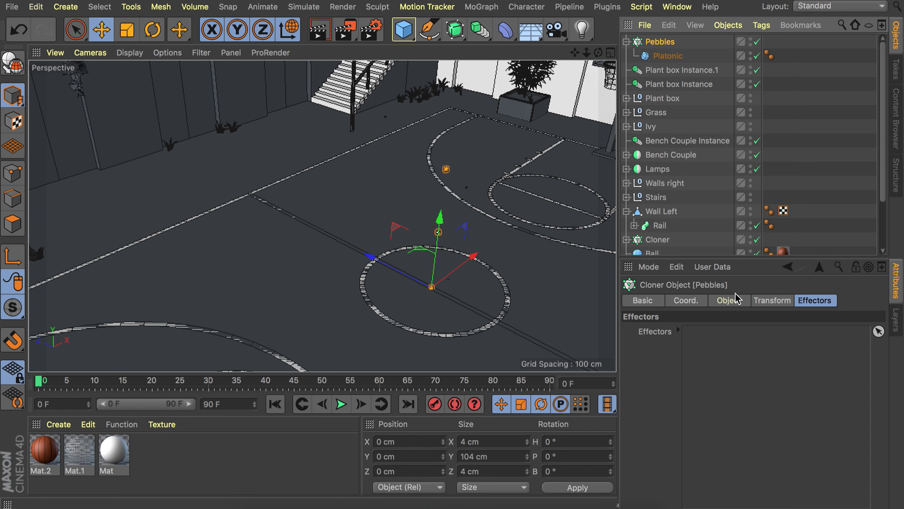
{"action": "left_click", "coordinate": [737, 300]}
{"action": "left_click", "coordinate": [744, 378]}
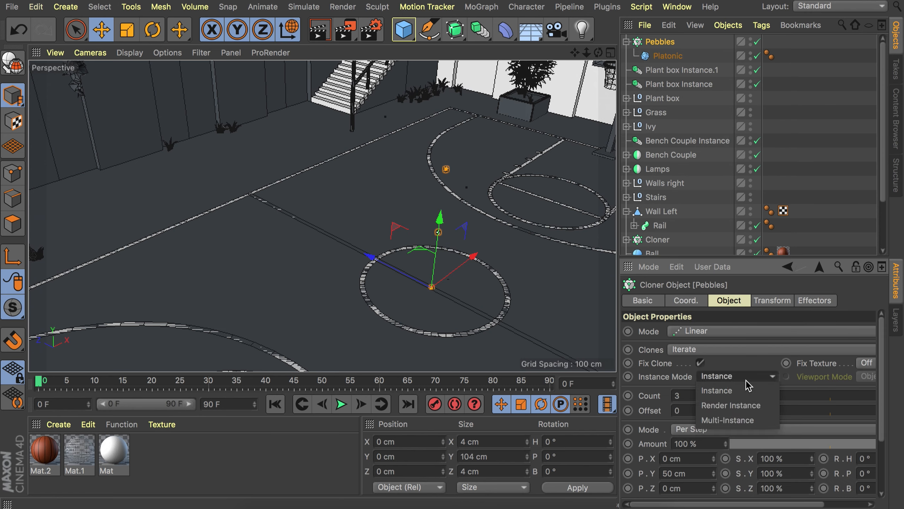
{"action": "left_click", "coordinate": [739, 406]}
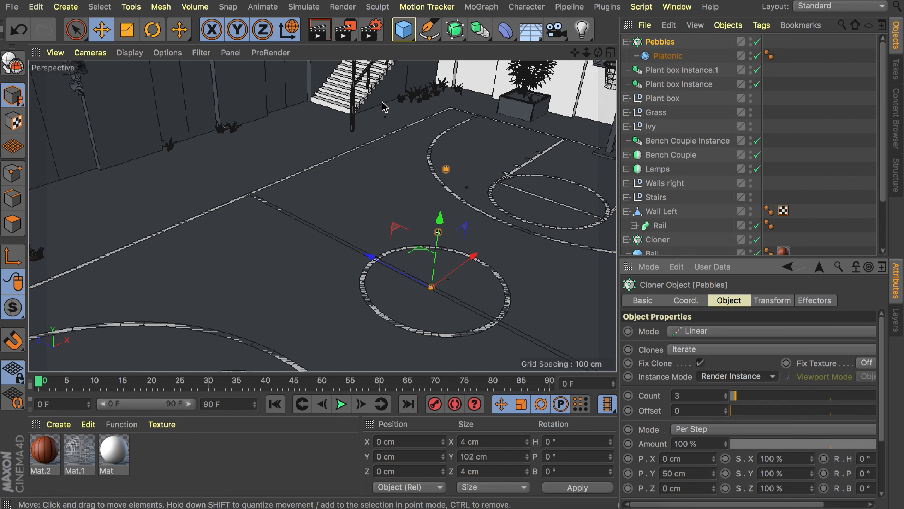
Add a Plane with 1 width segment and 1 height segment
{"action": "left_click", "coordinate": [512, 75]}
{"action": "double_click", "coordinate": [726, 362]}
{"action": "type", "text": "1"}
{"action": "key", "text": "Tab"}
{"action": "type", "text": "1"}
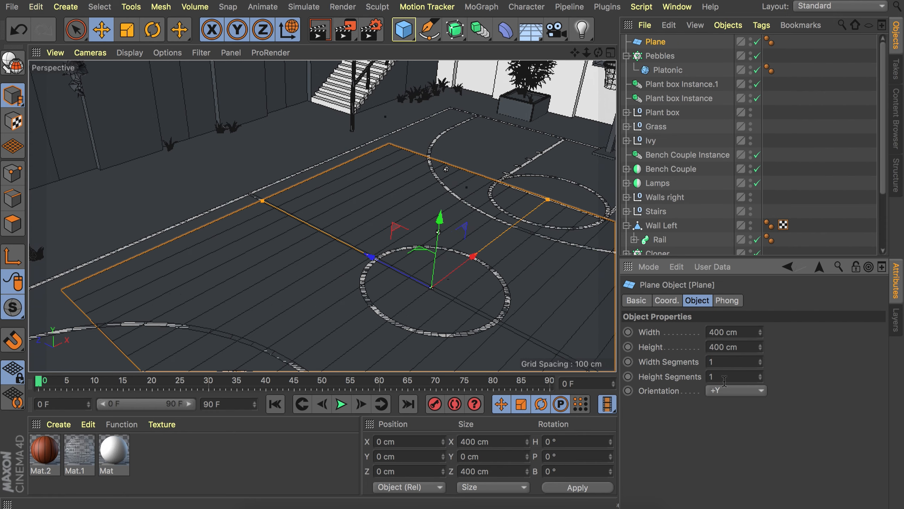
Shrink the plane and move it over the grass area in the court corner beside the stairs
{"action": "left_click_drag", "start_coordinate": [262, 200], "coordinate": [363, 253]}
{"action": "left_click_drag", "start_coordinate": [420, 249], "coordinate": [379, 125]}
{"action": "left_click_drag", "start_coordinate": [478, 95], "coordinate": [443, 98]}
{"action": "left_click_drag", "start_coordinate": [409, 135], "coordinate": [388, 185], "text": "alt"}
{"action": "left_click_drag", "start_coordinate": [438, 88], "coordinate": [449, 75]}
{"action": "left_click_drag", "start_coordinate": [387, 101], "coordinate": [364, 87]}
{"action": "scroll", "coordinate": [371, 150], "scroll_direction": "down", "scroll_amount": 5}
{"action": "left_click_drag", "start_coordinate": [372, 156], "coordinate": [356, 156], "text": "alt"}
Duplicate the plane along the ivy wall and resize the copy to about 415.5 cm by 69.9 cm
{"action": "left_click_drag", "start_coordinate": [392, 86], "coordinate": [282, 170], "text": "ctrl"}
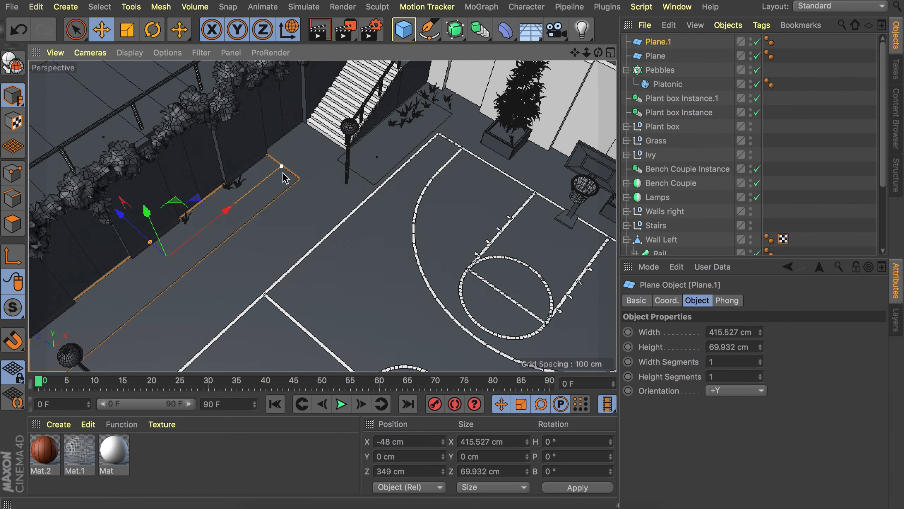
{"action": "scroll", "coordinate": [328, 195], "scroll_direction": "down", "scroll_amount": 4}
{"action": "middle_click_drag", "start_coordinate": [328, 196], "coordinate": [390, 150], "text": "alt"}
Merge the two planes into one polygon object and rename it Pebble placeholder
{"action": "left_click", "coordinate": [653, 56], "text": "shift"}
{"action": "right_click", "coordinate": [648, 55]}
{"action": "left_click", "coordinate": [712, 348]}
{"action": "double_click", "coordinate": [660, 42]}
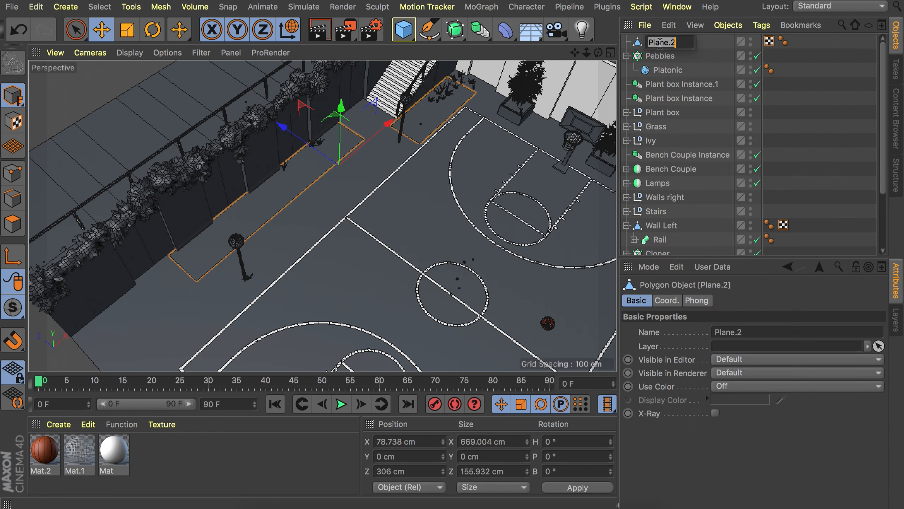
{"action": "type", "text": "Pebble placeholder"}
{"action": "key", "text": "Return"}
{"action": "left_click_drag", "start_coordinate": [397, 183], "coordinate": [403, 139], "text": "alt"}
{"action": "scroll", "coordinate": [406, 143], "scroll_direction": "up", "scroll_amount": 4}
Distribute the Pebbles Cloner in Object mode over Pebble placeholder with a count of 50, hiding the placeholder
{"action": "left_click", "coordinate": [666, 56]}
{"action": "left_click", "coordinate": [698, 331]}
{"action": "left_click", "coordinate": [697, 341]}
{"action": "left_click_drag", "start_coordinate": [678, 42], "coordinate": [748, 395]}
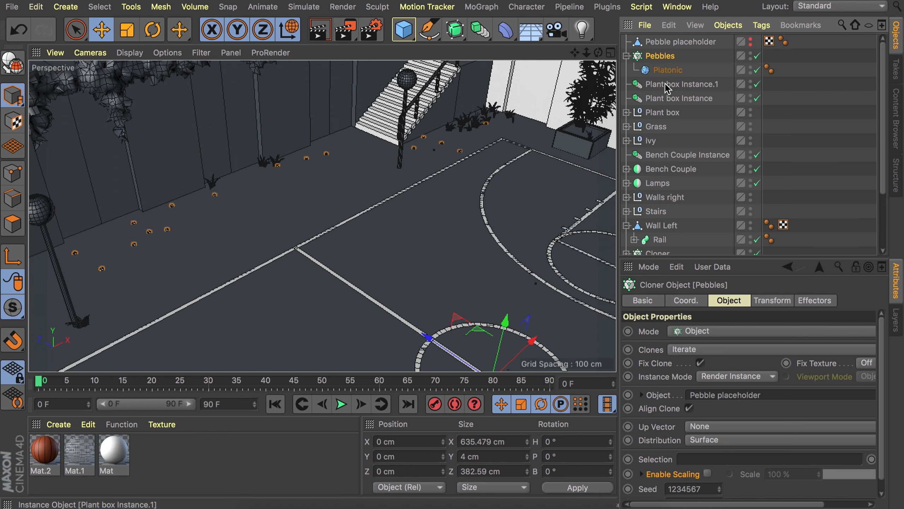
{"action": "scroll", "coordinate": [660, 442], "scroll_direction": "down", "scroll_amount": 1}
Add a Random effector to Pebbles with position offsets of X 11 cm, Y 0.5 cm and Z 1 cm
{"action": "left_click", "coordinate": [481, 7]}
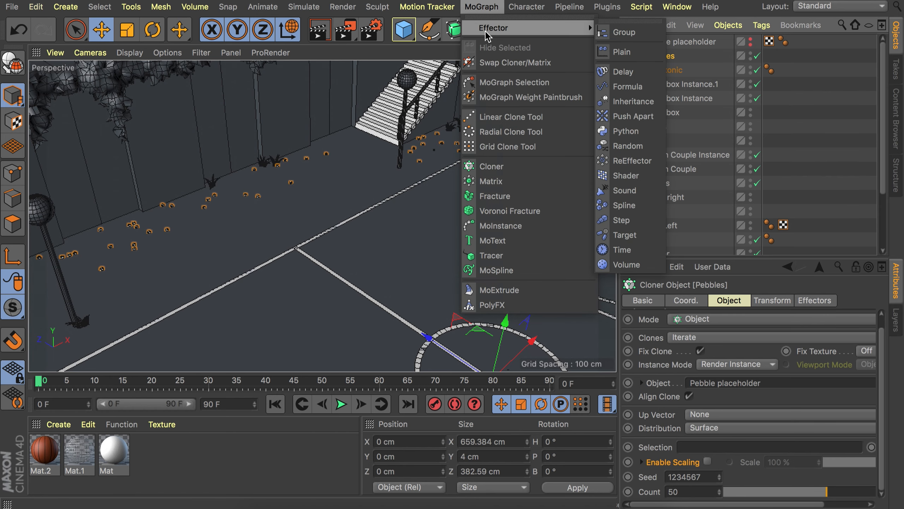
{"action": "left_click", "coordinate": [630, 164]}
{"action": "left_click", "coordinate": [774, 299]}
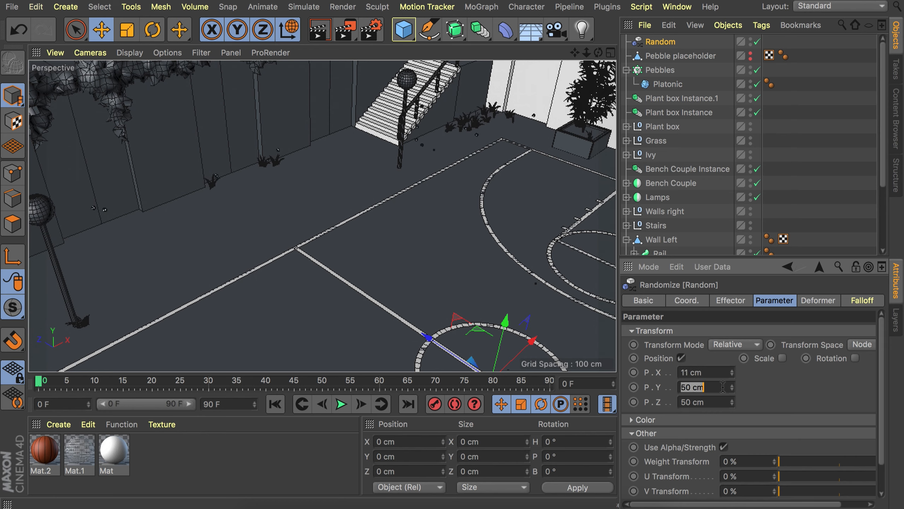
{"action": "type", "text": "0.5"}
{"action": "key", "text": "Tab"}
{"action": "type", "text": "1"}
{"action": "key", "text": "Return"}
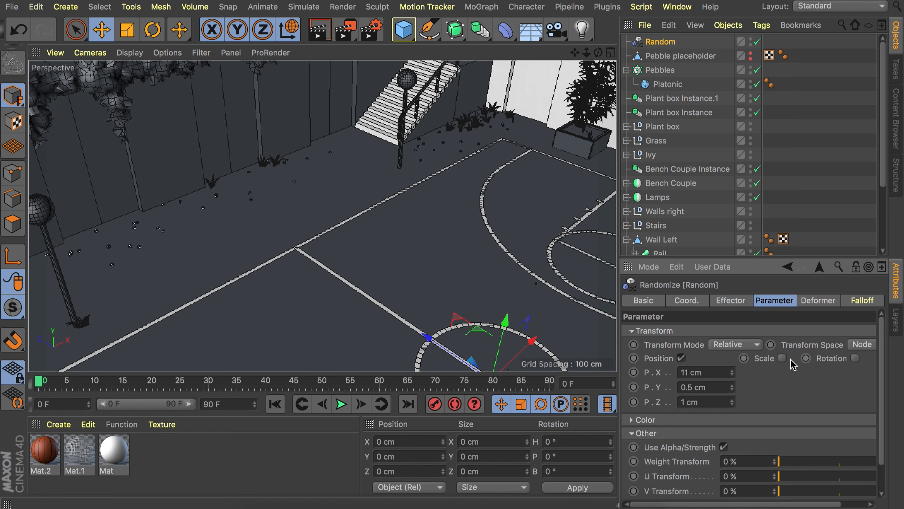
Enable the Random effector's scale at X -0.66, Y -0.02, Z -0.53 and its rotation with a 360° heading
{"action": "left_click", "coordinate": [783, 357]}
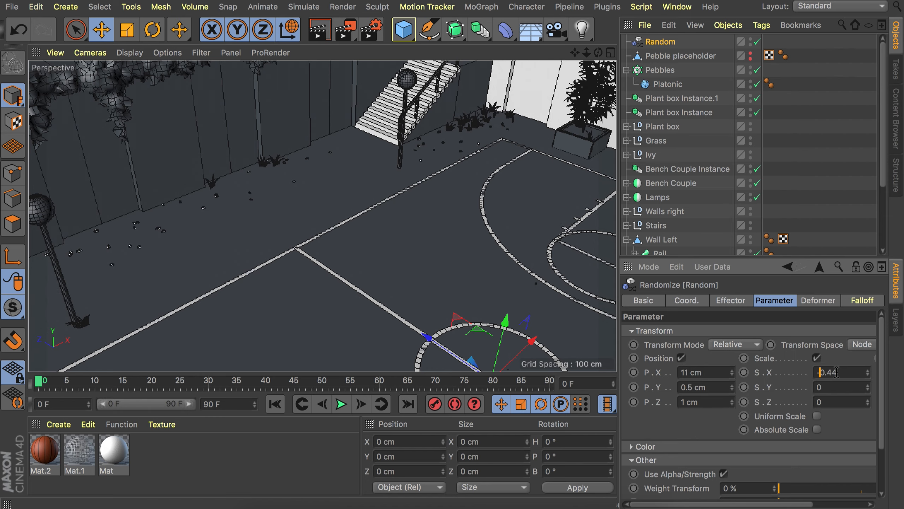
{"action": "scroll", "coordinate": [307, 158], "scroll_direction": "up", "scroll_amount": 5}
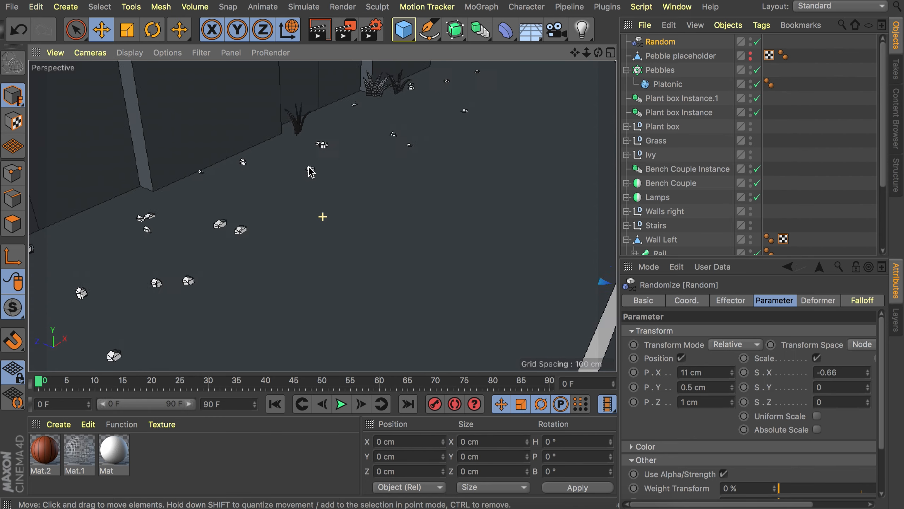
{"action": "left_click", "coordinate": [837, 387]}
{"action": "scroll", "coordinate": [837, 386], "scroll_direction": "down", "scroll_amount": 2}
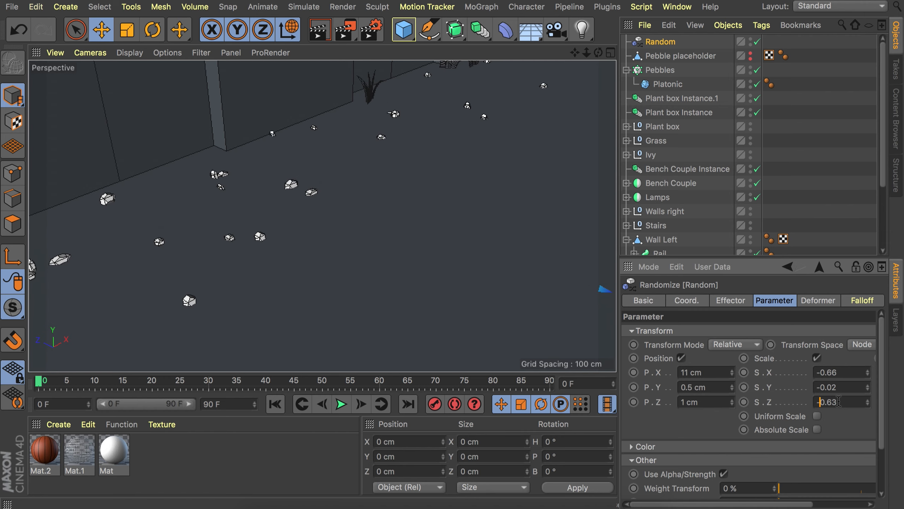
{"action": "scroll", "coordinate": [752, 463], "scroll_direction": "right", "scroll_amount": 3}
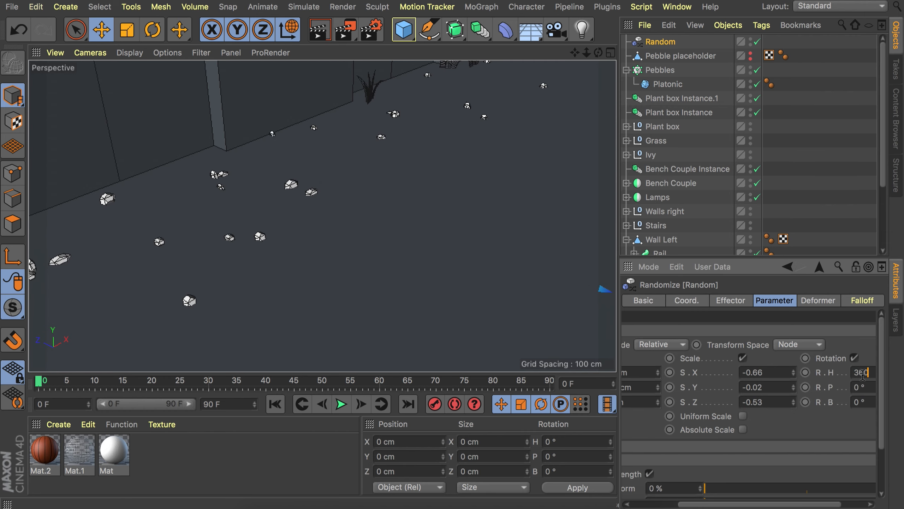
Add a second Random effector to Pebbles without position, using a negative scale with Uniform Scale and Absolute Scale enabled
{"action": "left_click", "coordinate": [659, 71]}
{"action": "left_click", "coordinate": [488, 8]}
{"action": "mouse_move", "coordinate": [496, 28]}
{"action": "left_click", "coordinate": [628, 149]}
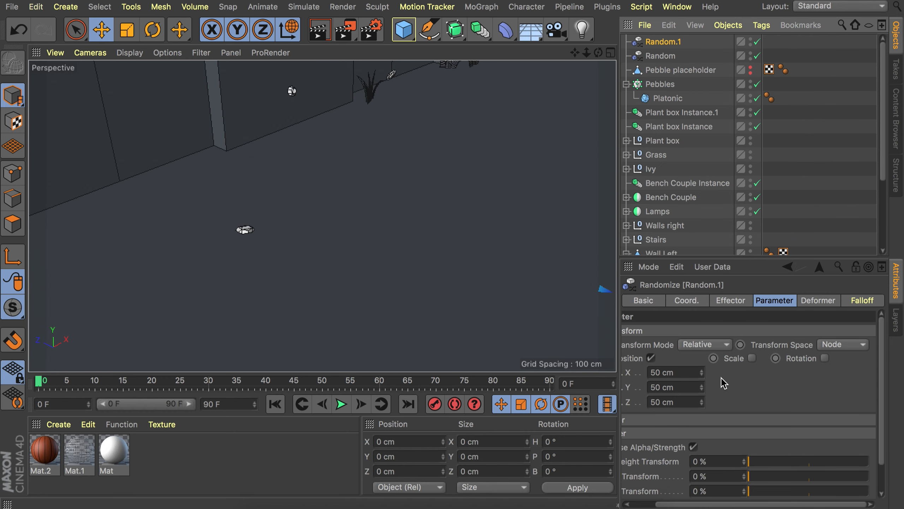
{"action": "left_click", "coordinate": [649, 358]}
{"action": "left_click", "coordinate": [724, 358]}
{"action": "left_click", "coordinate": [758, 415]}
{"action": "left_click", "coordinate": [761, 399]}
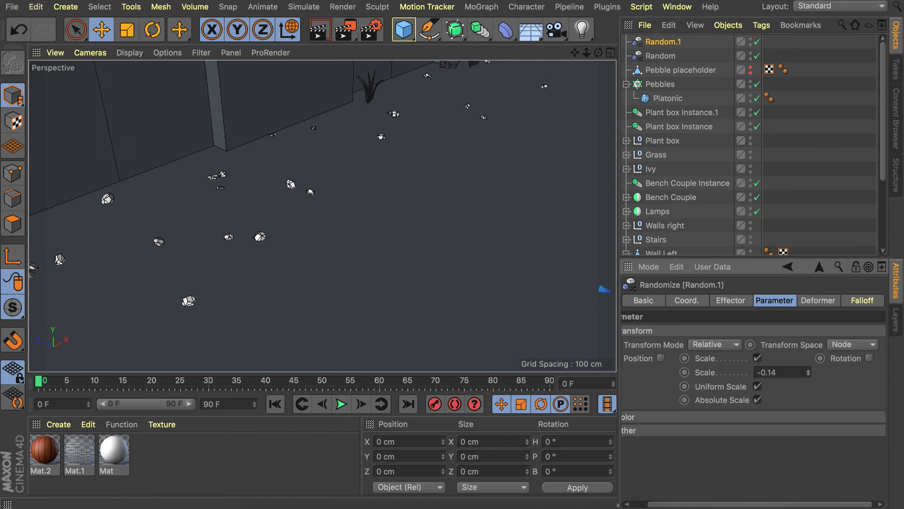
{"action": "left_click_drag", "start_coordinate": [808, 376], "coordinate": [808, 379]}
{"action": "left_click", "coordinate": [728, 140]}
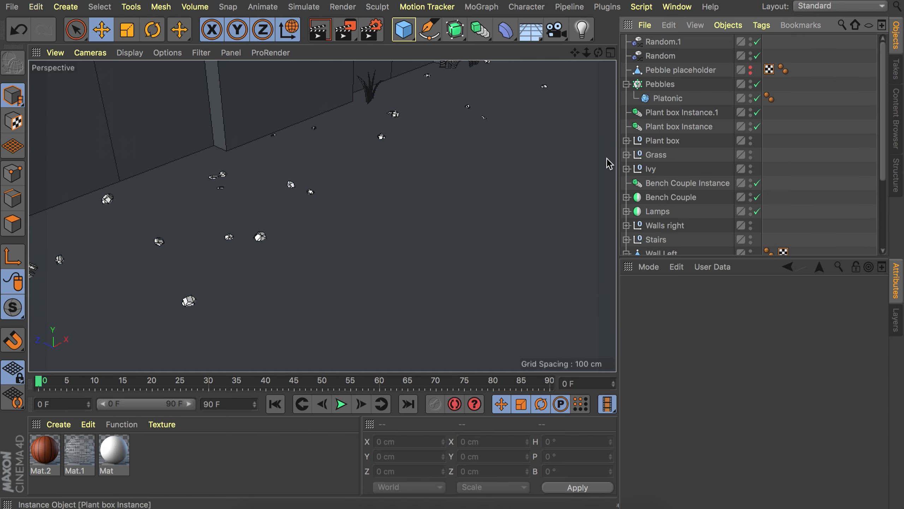
{"action": "right_click_drag", "start_coordinate": [382, 165], "coordinate": [353, 171], "text": "alt"}
{"action": "right_click_drag", "start_coordinate": [464, 141], "coordinate": [379, 204], "text": "alt"}
{"action": "left_click_drag", "start_coordinate": [380, 204], "coordinate": [448, 228], "text": "alt"}
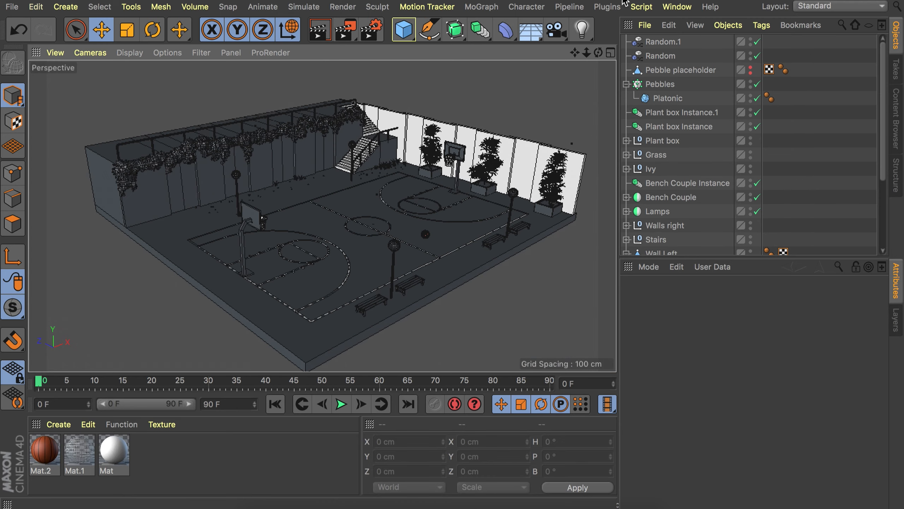
Add a camera with a 200 mm focal length, look through it and frame the whole court from a low corner angle
{"action": "left_click", "coordinate": [556, 30]}
{"action": "double_click", "coordinate": [745, 363]}
{"action": "type", "text": "200"}
{"action": "key", "text": "Return"}
{"action": "left_click", "coordinate": [757, 41]}
{"action": "right_click_drag", "start_coordinate": [395, 128], "coordinate": [411, 158], "text": "alt"}
{"action": "left_click_drag", "start_coordinate": [411, 158], "coordinate": [414, 134], "text": "alt"}
{"action": "middle_click_drag", "start_coordinate": [414, 133], "coordinate": [319, 216], "text": "alt"}
{"action": "right_click_drag", "start_coordinate": [320, 216], "coordinate": [313, 237], "text": "alt"}
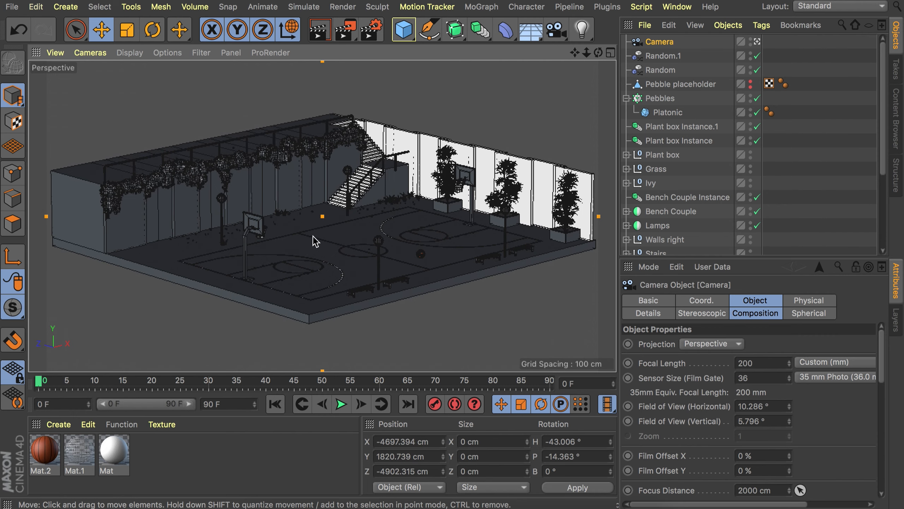
Add an effect to the render settings and render the camera view as a test
{"action": "left_click", "coordinate": [371, 30]}
{"action": "left_click", "coordinate": [325, 21]}
{"action": "left_click", "coordinate": [325, 30]}
{"action": "left_click", "coordinate": [371, 30]}
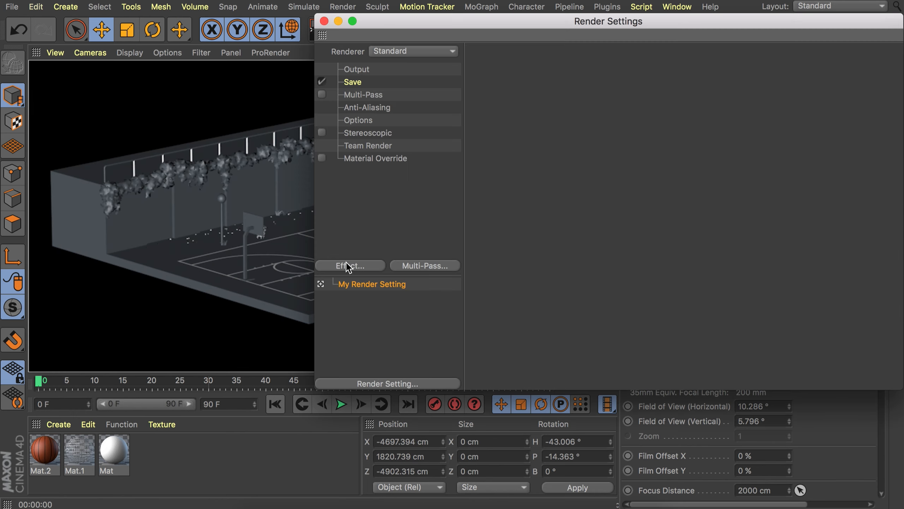
{"action": "left_click", "coordinate": [349, 267]}
{"action": "left_click", "coordinate": [428, 146]}
{"action": "left_click", "coordinate": [324, 21]}
{"action": "left_click", "coordinate": [322, 31]}
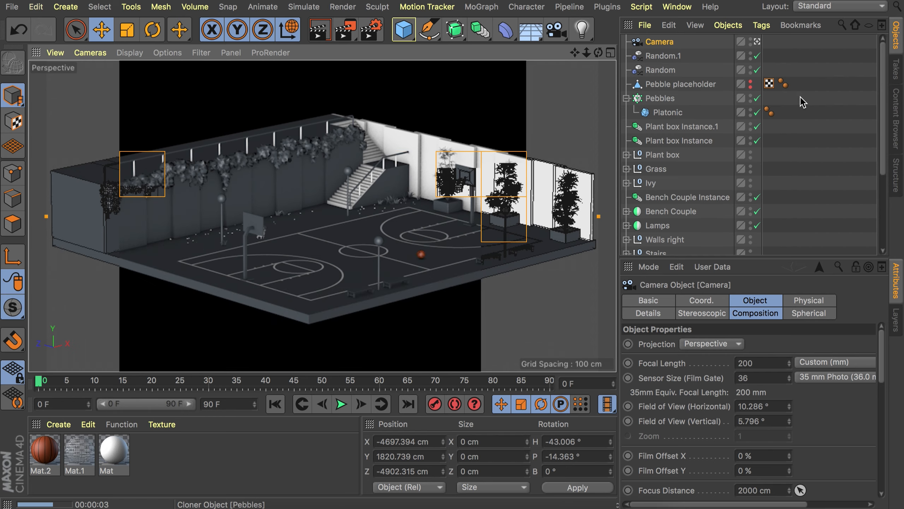
Add a Physical Sky with its time set to 16:38 and render the view
{"action": "left_click", "coordinate": [582, 30]}
{"action": "left_click", "coordinate": [531, 30]}
{"action": "left_click", "coordinate": [673, 49]}
{"action": "left_click", "coordinate": [805, 300]}
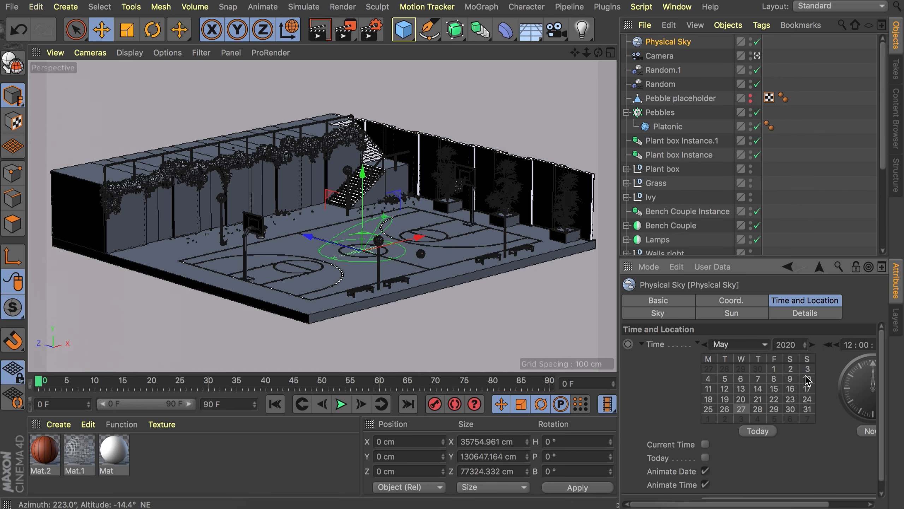
{"action": "scroll", "coordinate": [798, 355], "scroll_direction": "right", "scroll_amount": 3}
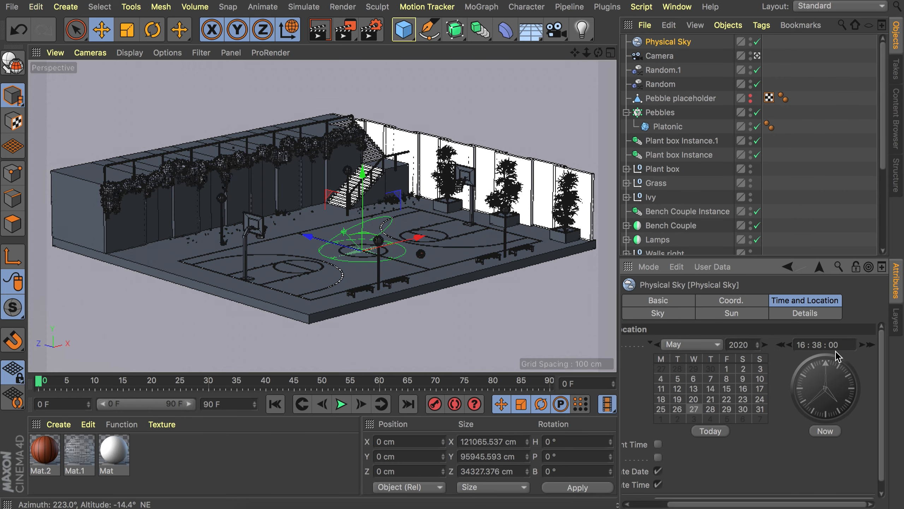
{"action": "left_click", "coordinate": [319, 31]}
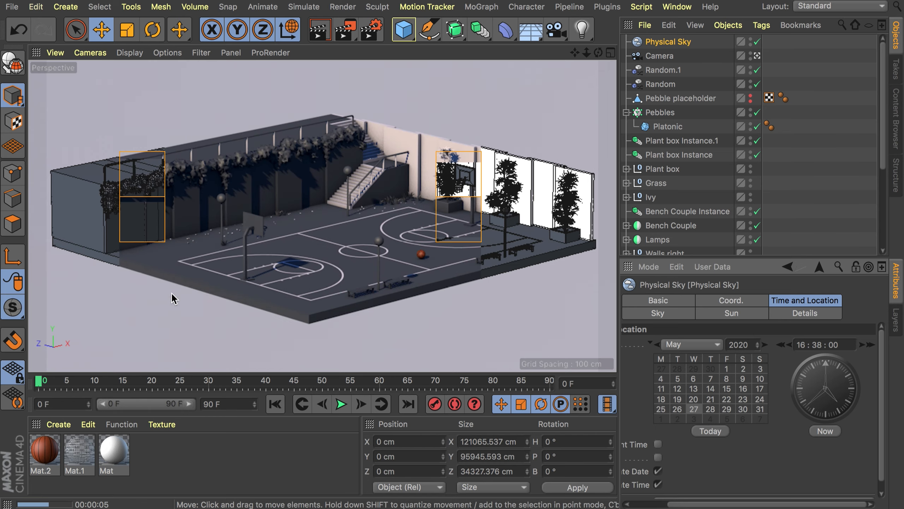
Rotate the Physical Sky to a heading of -410° and a bank of 5°, then render the view
{"action": "key", "text": "r"}
{"action": "left_click_drag", "start_coordinate": [364, 270], "coordinate": [250, 276]}
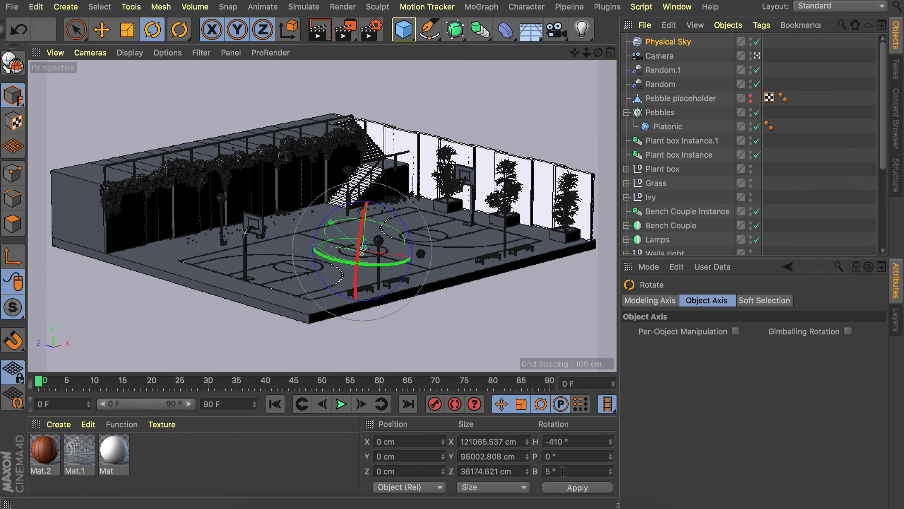
{"action": "left_click", "coordinate": [320, 31]}
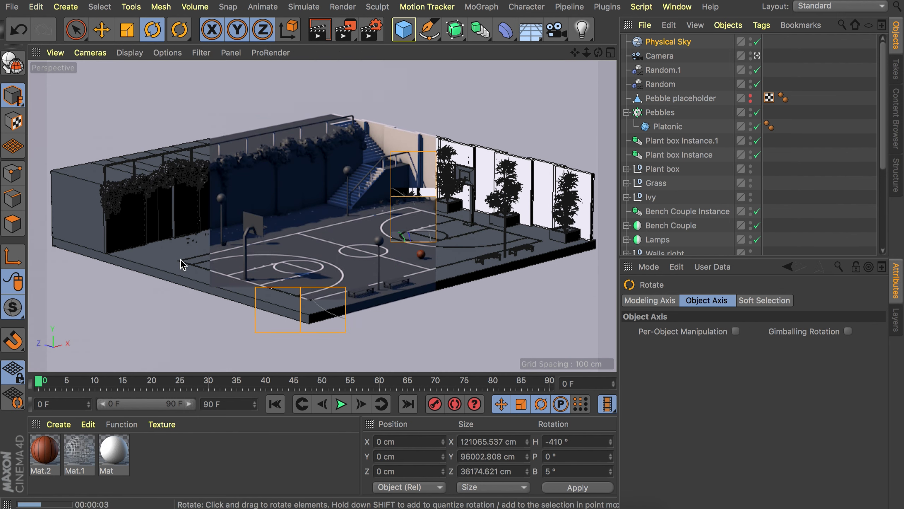
Start an interactive render region and stretch it over most of the court
{"action": "key", "text": "alt+r"}
{"action": "left_click_drag", "start_coordinate": [178, 138], "coordinate": [87, 106]}
{"action": "left_click_drag", "start_coordinate": [468, 294], "coordinate": [595, 340]}
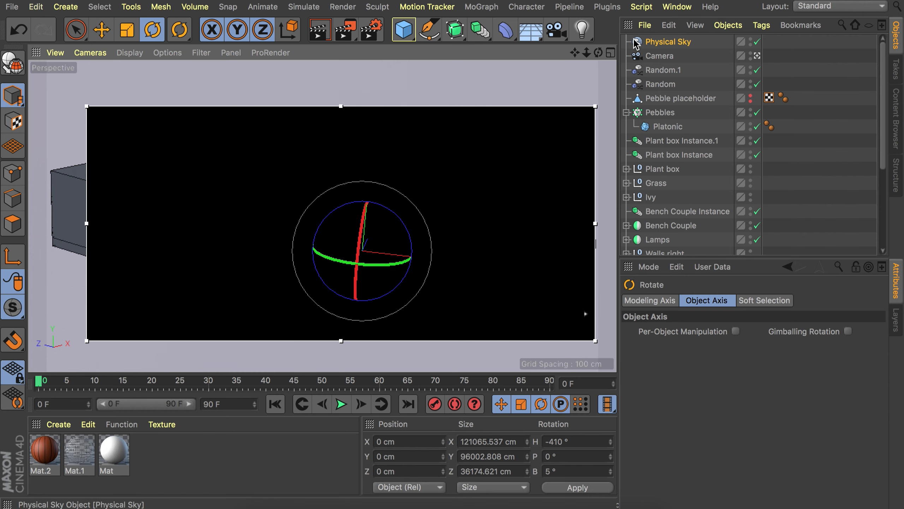
Set the Physical Sky's sun intensity to 120%
{"action": "left_click", "coordinate": [663, 43]}
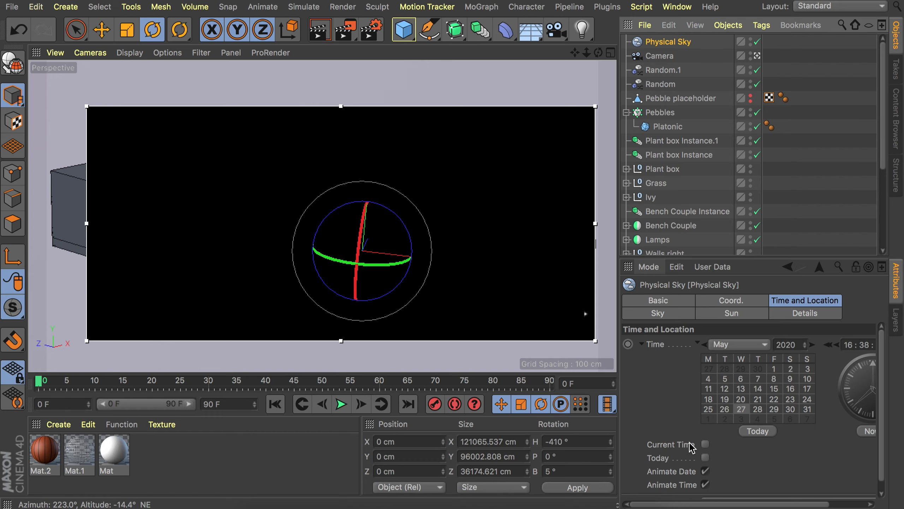
{"action": "left_click", "coordinate": [718, 314]}
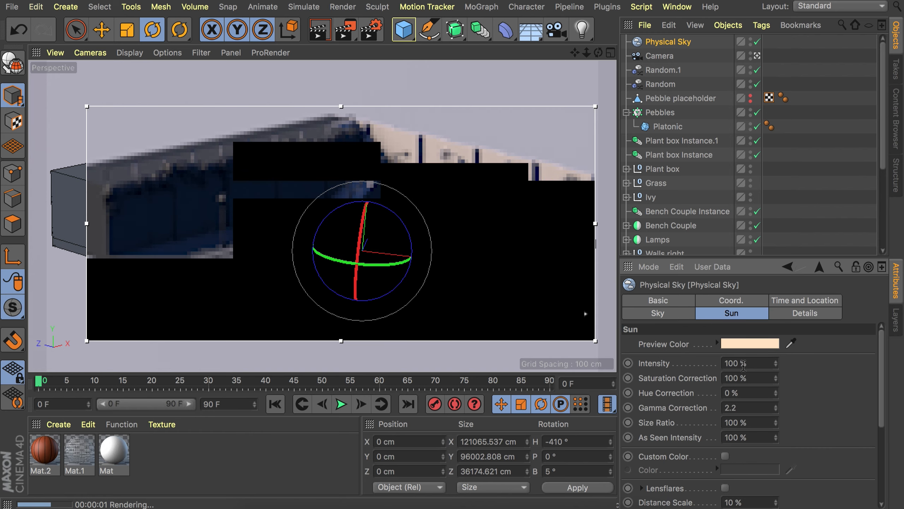
{"action": "left_click", "coordinate": [743, 364]}
{"action": "type", "text": "120"}
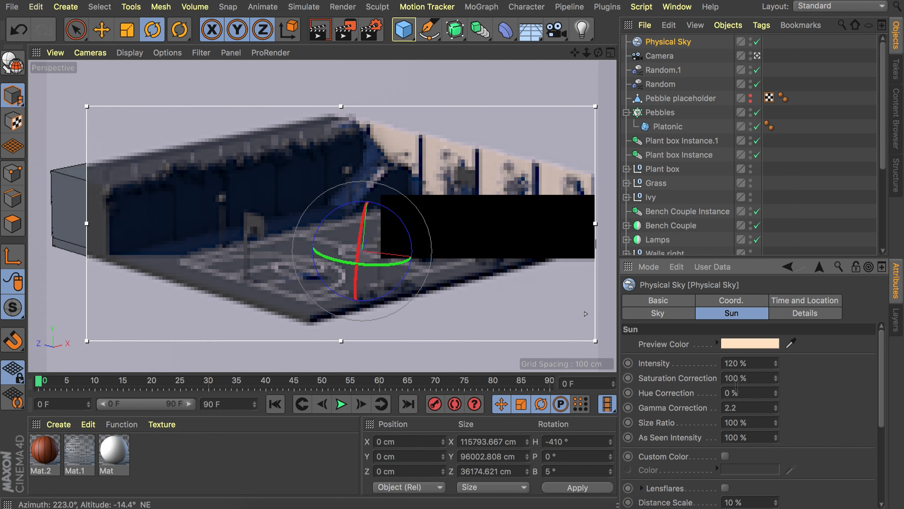
Enable a custom color for the Physical Sky's sun and make it a saturated orange
{"action": "scroll", "coordinate": [820, 432], "scroll_direction": "down", "scroll_amount": 3}
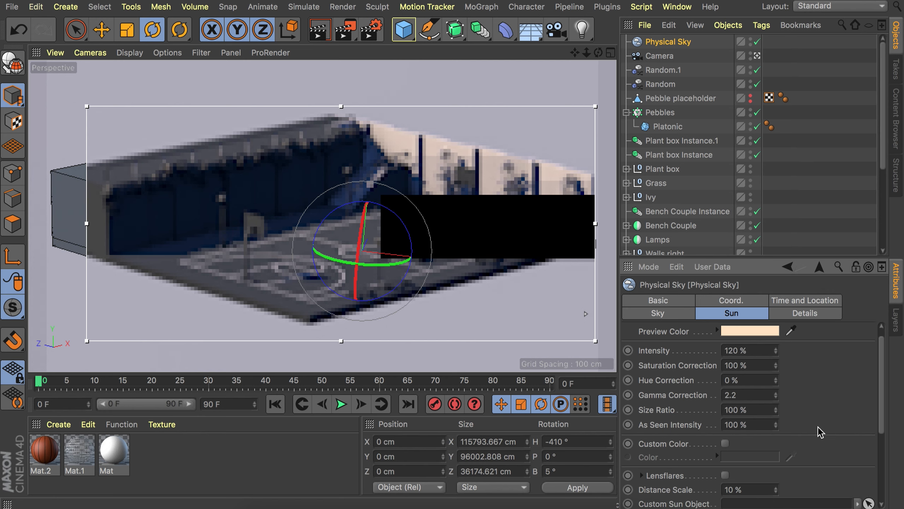
{"action": "left_click", "coordinate": [725, 397]}
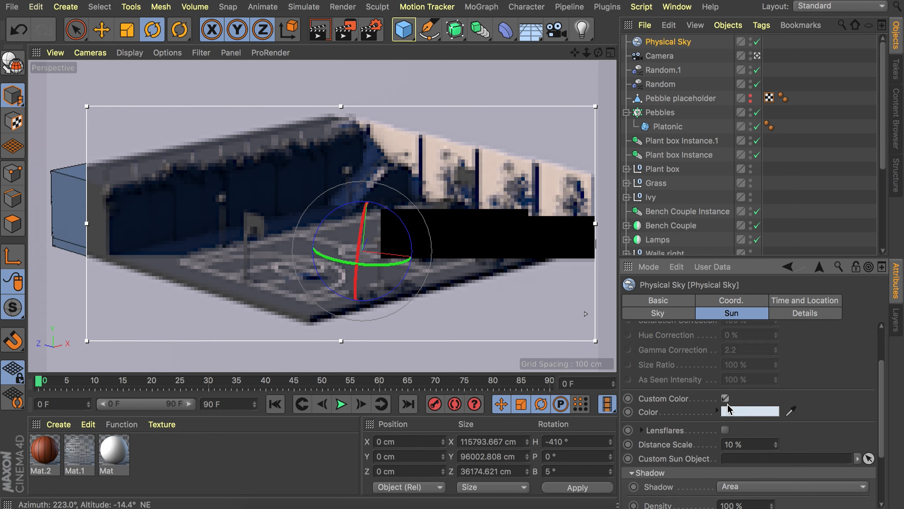
{"action": "left_click", "coordinate": [733, 411]}
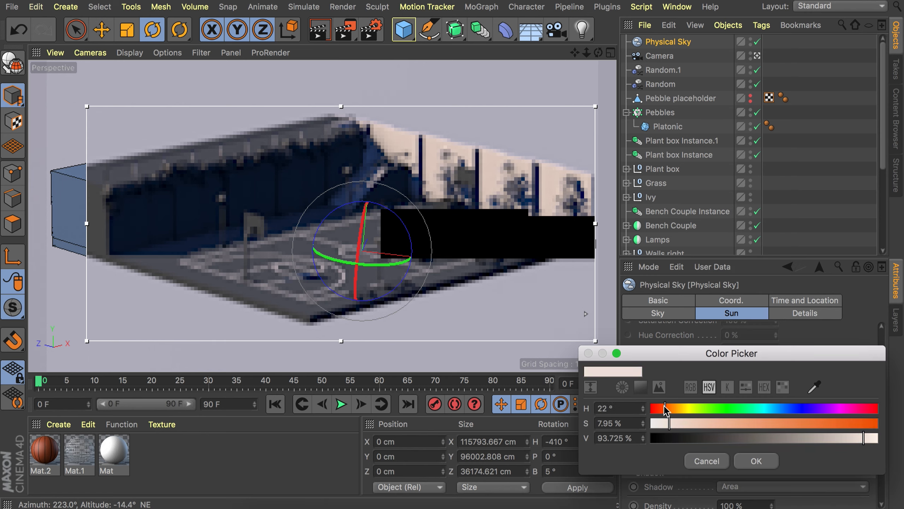
{"action": "left_click_drag", "start_coordinate": [669, 424], "coordinate": [804, 425]}
{"action": "key", "text": "Return"}
Set the Physical Sky's sun shadow color to a dark blue
{"action": "scroll", "coordinate": [680, 445], "scroll_direction": "down", "scroll_amount": 3}
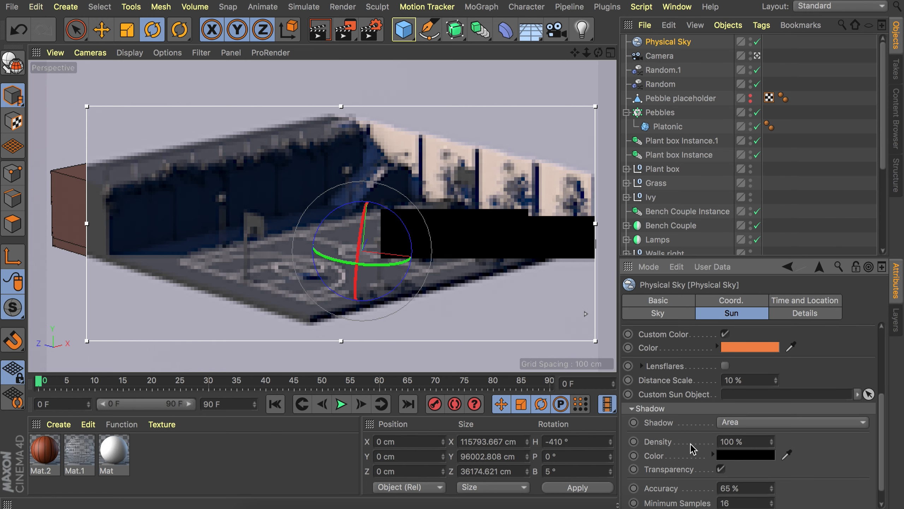
{"action": "left_click", "coordinate": [740, 453]}
{"action": "left_click", "coordinate": [815, 444]}
{"action": "mouse_move", "coordinate": [717, 458]}
{"action": "left_mouse_down"}
{"action": "mouse_move", "coordinate": [755, 460]}
{"action": "mouse_move", "coordinate": [726, 473]}
{"action": "left_mouse_up"}
{"action": "key", "text": "Return"}
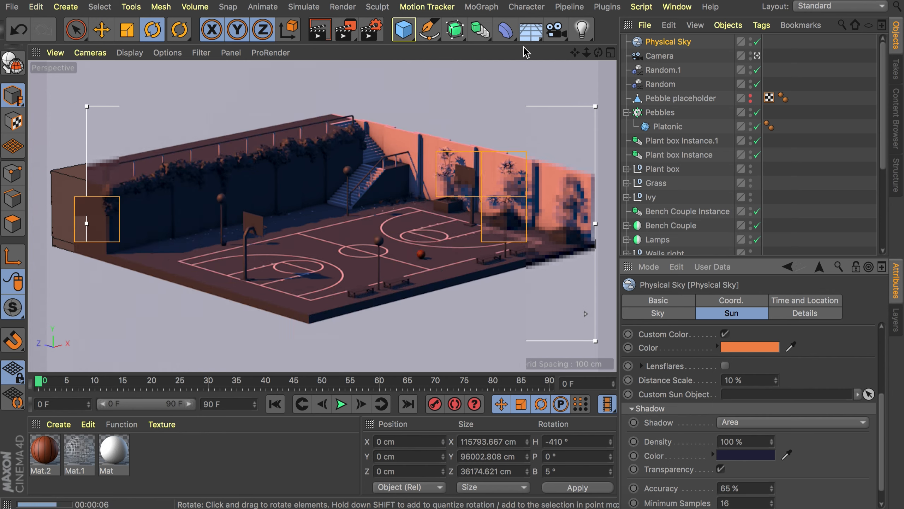
Add an Environment object and tint its environment color a very pale blue
{"action": "left_click_drag", "start_coordinate": [531, 30], "coordinate": [597, 99]}
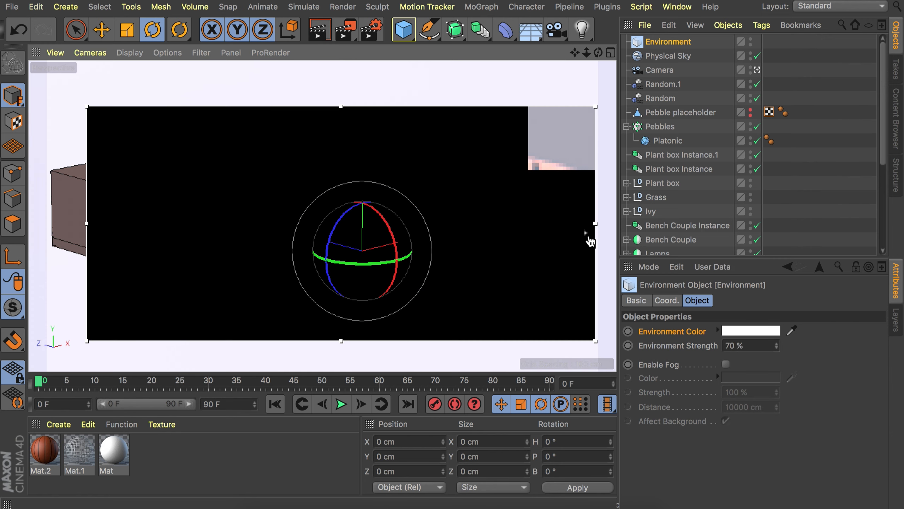
{"action": "left_click", "coordinate": [751, 330]}
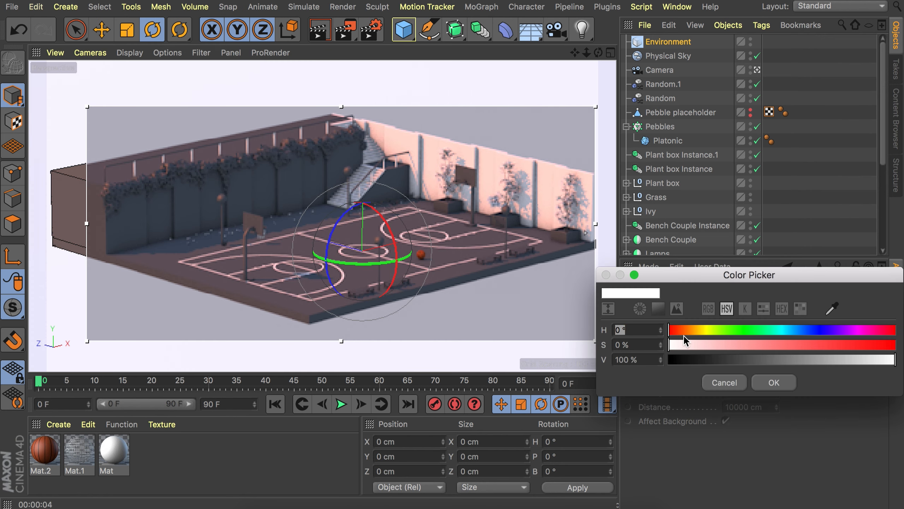
{"action": "left_click_drag", "start_coordinate": [683, 334], "coordinate": [740, 331]}
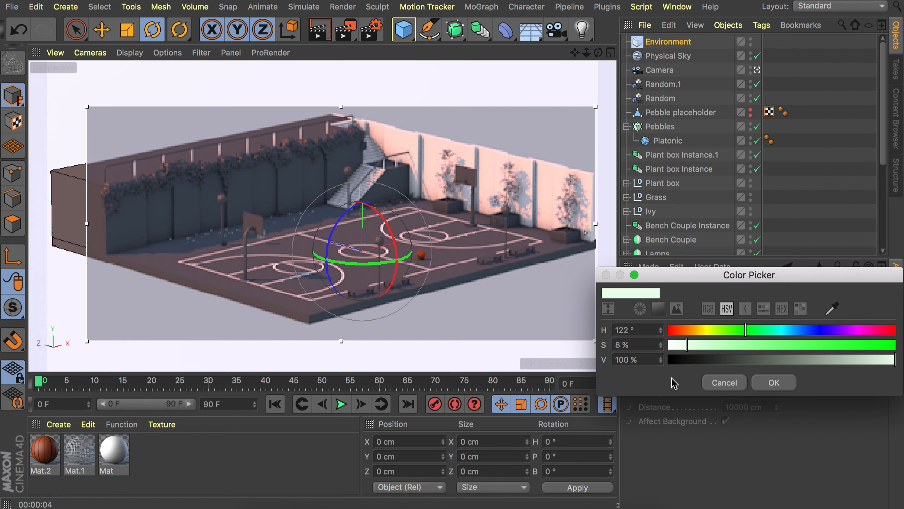
{"action": "left_click", "coordinate": [772, 384]}
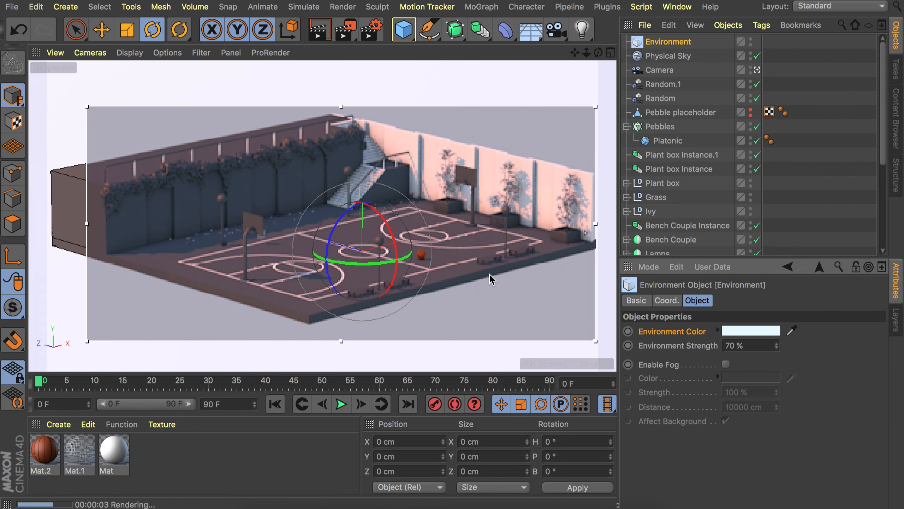
Add a floor and an Omni light, placing the light at X -645 cm, Y 165 cm and Z -517 cm
{"action": "left_click", "coordinate": [531, 30]}
{"action": "left_click", "coordinate": [583, 30]}
{"action": "left_click_drag", "start_coordinate": [416, 230], "coordinate": [201, 279]}
{"action": "left_click_drag", "start_coordinate": [99, 288], "coordinate": [258, 345]}
{"action": "left_click_drag", "start_coordinate": [310, 285], "coordinate": [309, 252]}
{"action": "left_click_drag", "start_coordinate": [309, 252], "coordinate": [310, 206]}
Set the light's color to H 226.667°, S 14%, V 84% and its intensity to 30%, then render the view
{"action": "scroll", "coordinate": [819, 410], "scroll_direction": "down", "scroll_amount": 1}
{"action": "mouse_move", "coordinate": [786, 391]}
{"action": "left_mouse_down"}
{"action": "mouse_move", "coordinate": [855, 392]}
{"action": "mouse_move", "coordinate": [797, 391]}
{"action": "left_mouse_up"}
{"action": "left_click_drag", "start_coordinate": [872, 406], "coordinate": [859, 406]}
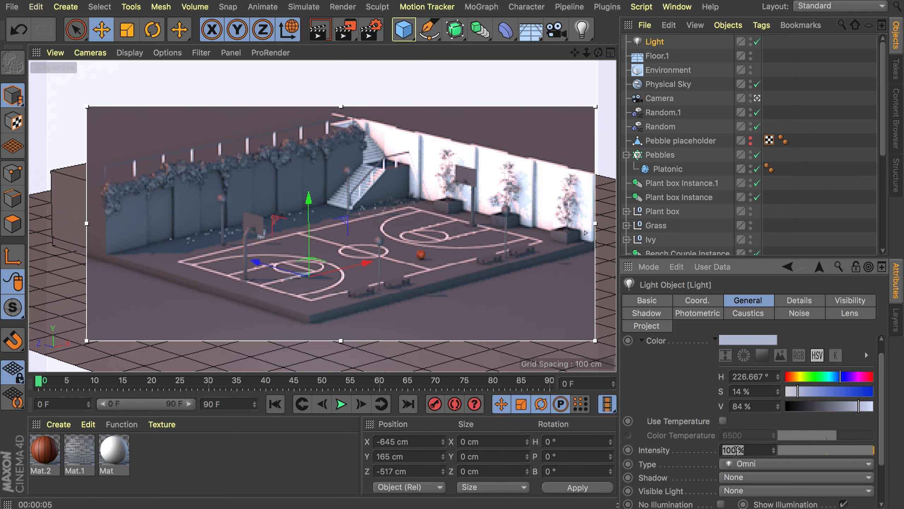
{"action": "left_click", "coordinate": [735, 450]}
{"action": "type", "text": "30"}
{"action": "key", "text": "Return"}
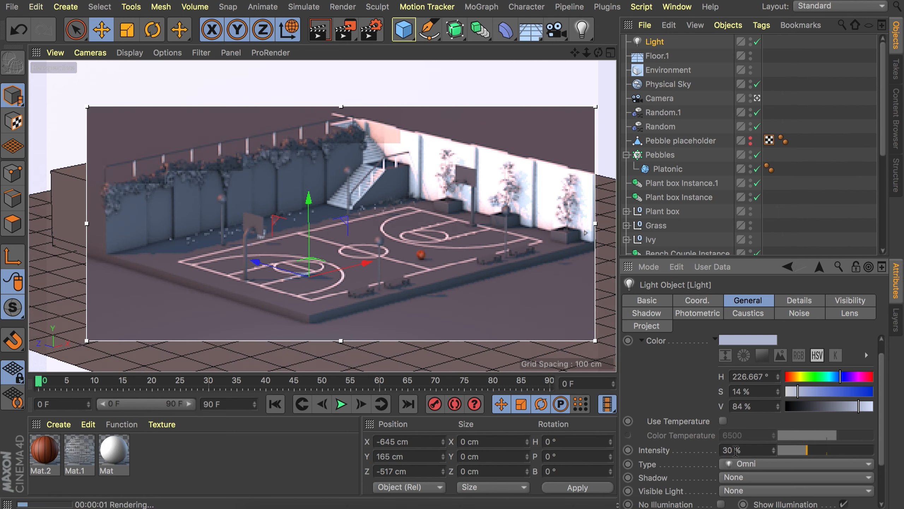
{"action": "key", "text": "ctrl+r"}
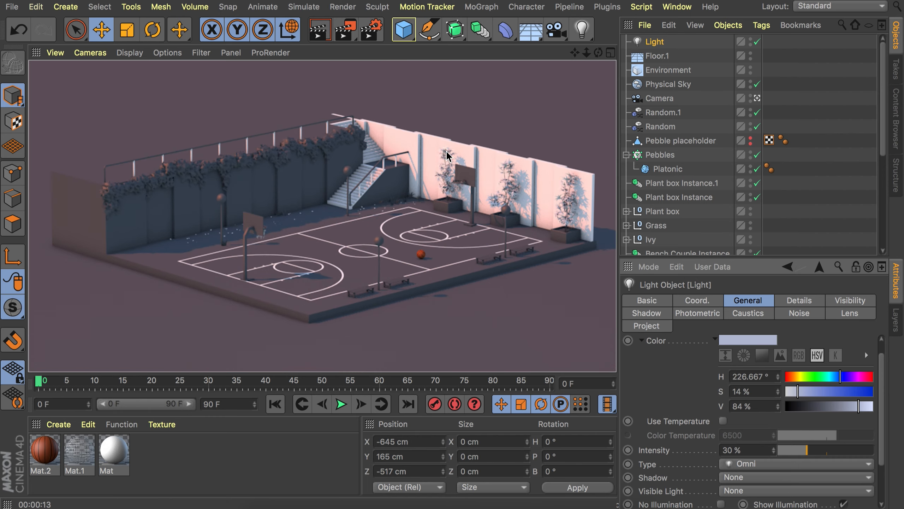
{"action": "left_click", "coordinate": [330, 54]}
{"action": "left_click", "coordinate": [345, 30]}
{"action": "left_click", "coordinate": [402, 306]}
Rename the net, basketball and white court-line materials as Net, Ball and Lines
{"action": "double_click", "coordinate": [78, 456]}
{"action": "type", "text": "Net"}
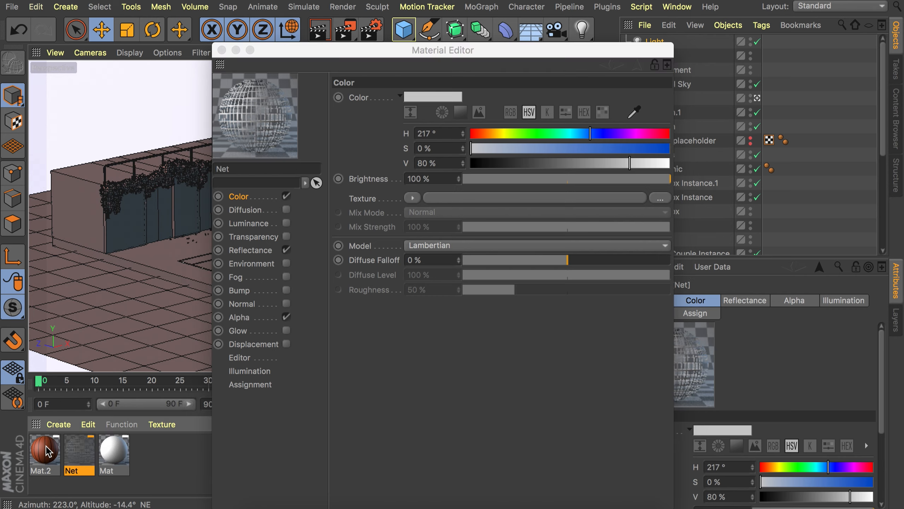
{"action": "double_click", "coordinate": [46, 450]}
{"action": "type", "text": "Ball"}
{"action": "left_click", "coordinate": [114, 449]}
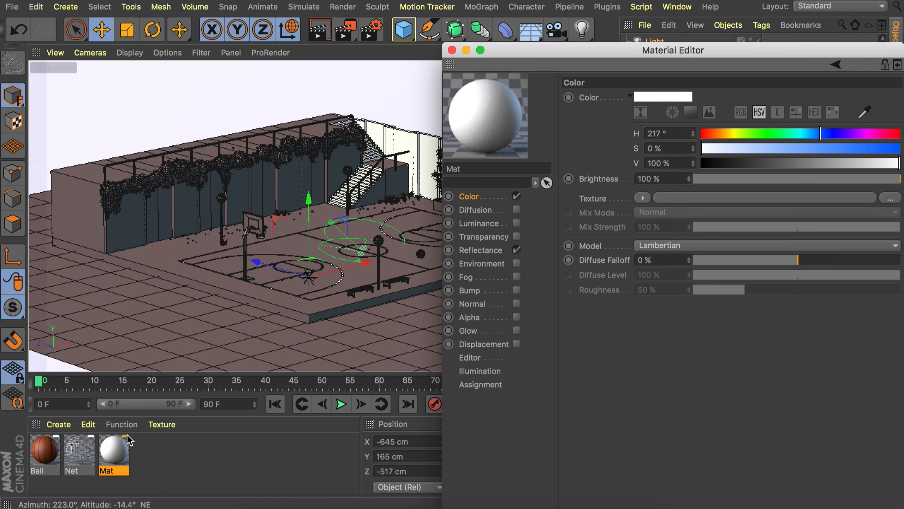
{"action": "right_click", "coordinate": [129, 440]}
{"action": "left_click", "coordinate": [197, 307]}
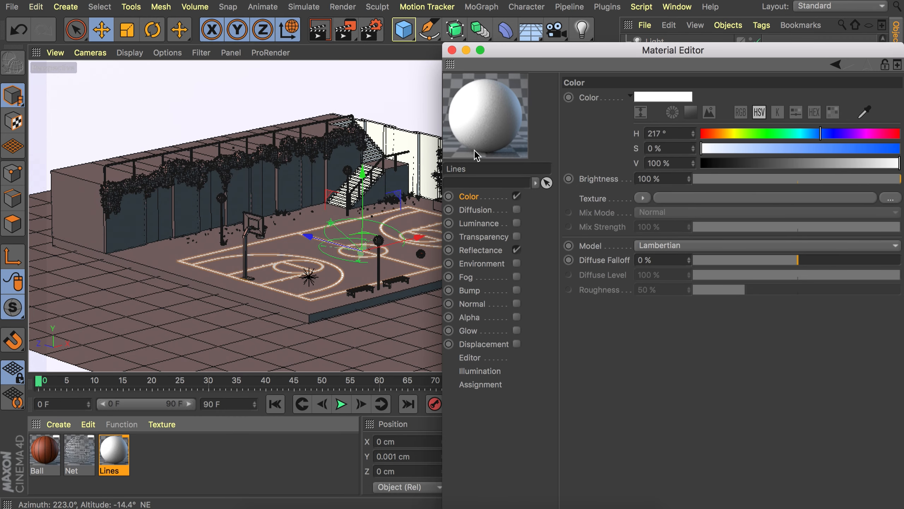
{"action": "left_click", "coordinate": [452, 50]}
Create a material named Concrete with a light grey color of H 257°, S 2% and V 80%
{"action": "double_click", "coordinate": [192, 479]}
{"action": "double_click", "coordinate": [47, 455]}
{"action": "double_click", "coordinate": [269, 164]}
{"action": "type", "text": "Concrete"}
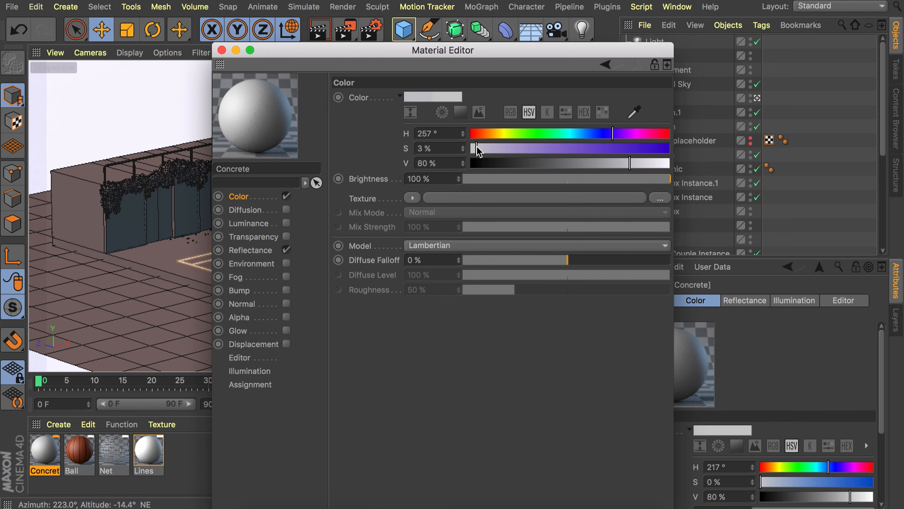
{"action": "left_click_drag", "start_coordinate": [477, 151], "coordinate": [475, 152]}
Give Concrete a Noise bump with 11% strength and change the noise's global scale
{"action": "left_click", "coordinate": [239, 290]}
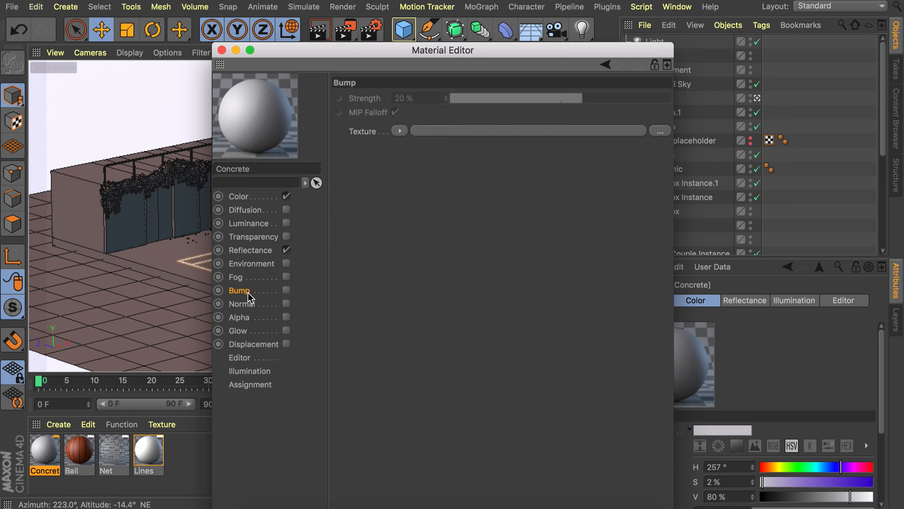
{"action": "left_click", "coordinate": [286, 291]}
{"action": "left_click", "coordinate": [400, 130]}
{"action": "left_click", "coordinate": [423, 339]}
{"action": "left_click", "coordinate": [572, 98]}
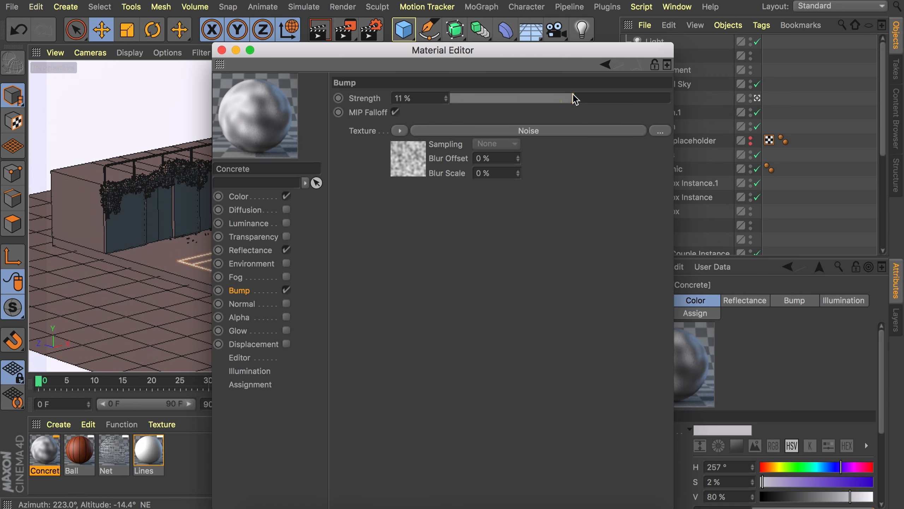
{"action": "left_click", "coordinate": [421, 174]}
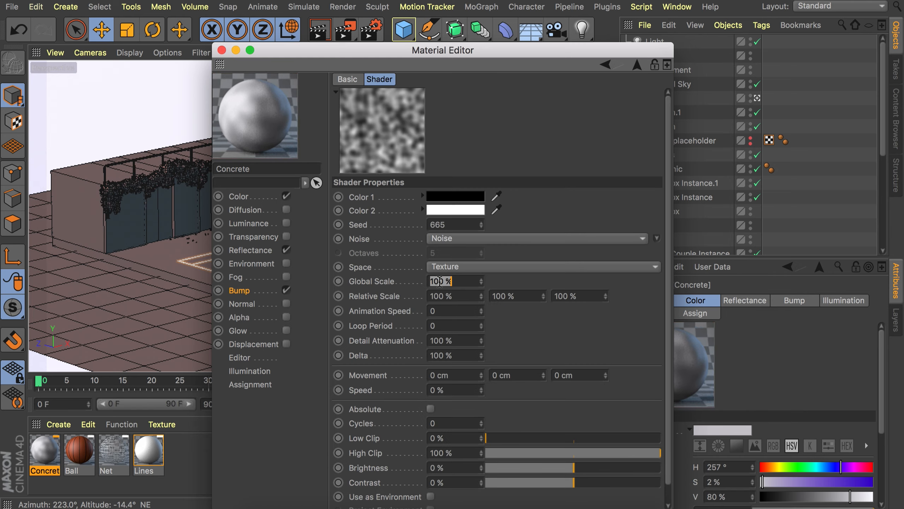
{"action": "key", "text": "Return"}
{"action": "left_click", "coordinate": [637, 66]}
{"action": "left_click", "coordinate": [221, 51]}
Apply Concrete to the court base and the right wall's panels, and create another new material
{"action": "left_click_drag", "start_coordinate": [45, 450], "coordinate": [228, 278]}
{"action": "left_click_drag", "start_coordinate": [45, 449], "coordinate": [409, 152]}
{"action": "double_click", "coordinate": [292, 453]}
Hide the Physical Sky, Light and Environment objects in the viewport
{"action": "left_click", "coordinate": [751, 82]}
{"action": "left_click", "coordinate": [750, 40]}
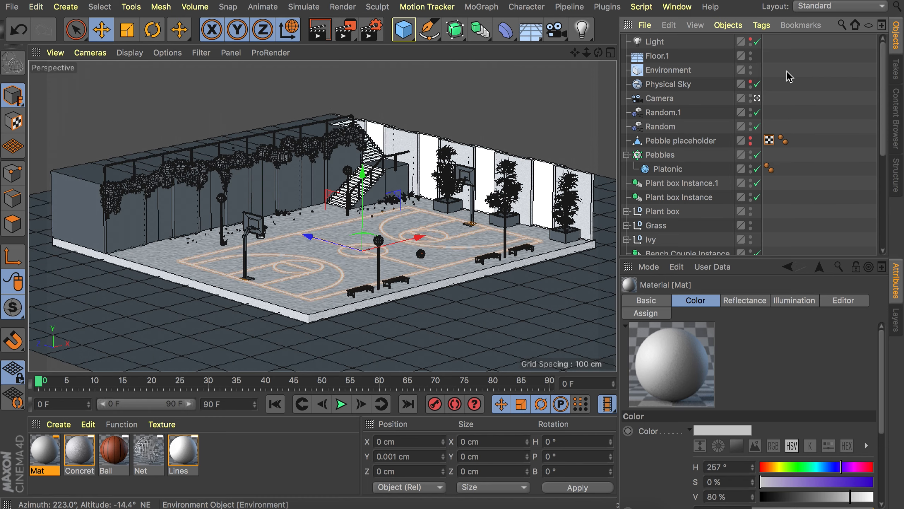
{"action": "left_click", "coordinate": [750, 68]}
{"action": "left_click", "coordinate": [786, 67]}
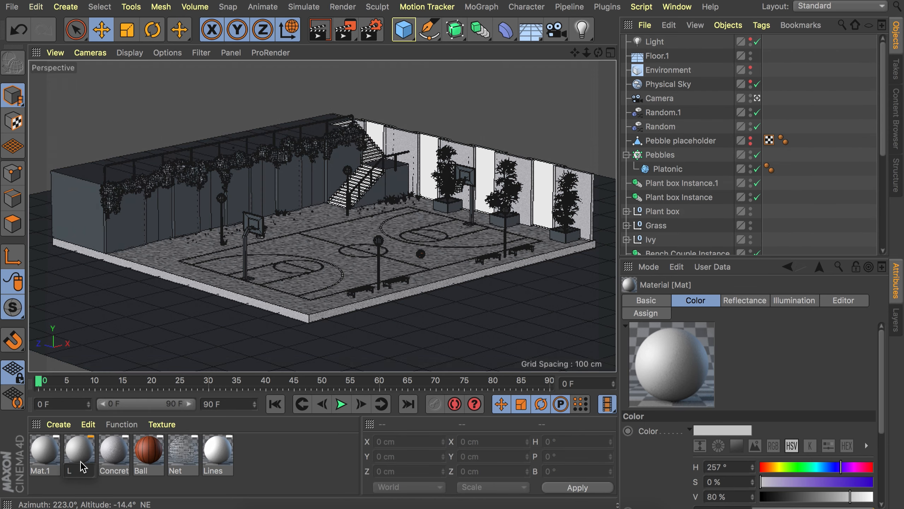
Set the Lamp material's color to a pale yellow of H 61°, S 10% and V 92%
{"action": "double_click", "coordinate": [79, 450]}
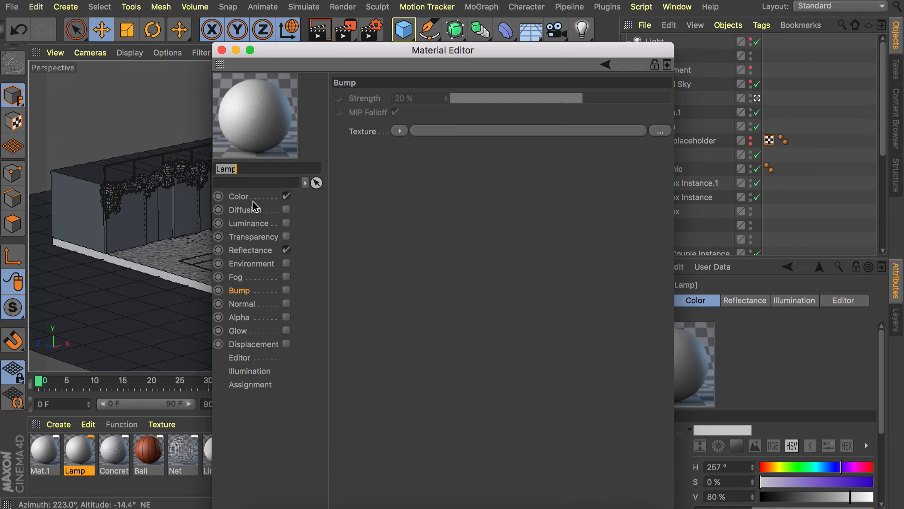
{"action": "left_click", "coordinate": [238, 196]}
{"action": "left_click", "coordinate": [505, 134]}
{"action": "left_click_drag", "start_coordinate": [630, 163], "coordinate": [655, 164]}
Give Lamp a warm luminance with hue 30°, 42% saturation and 70% brightness, and enable its Glow channel
{"action": "left_click", "coordinate": [286, 223]}
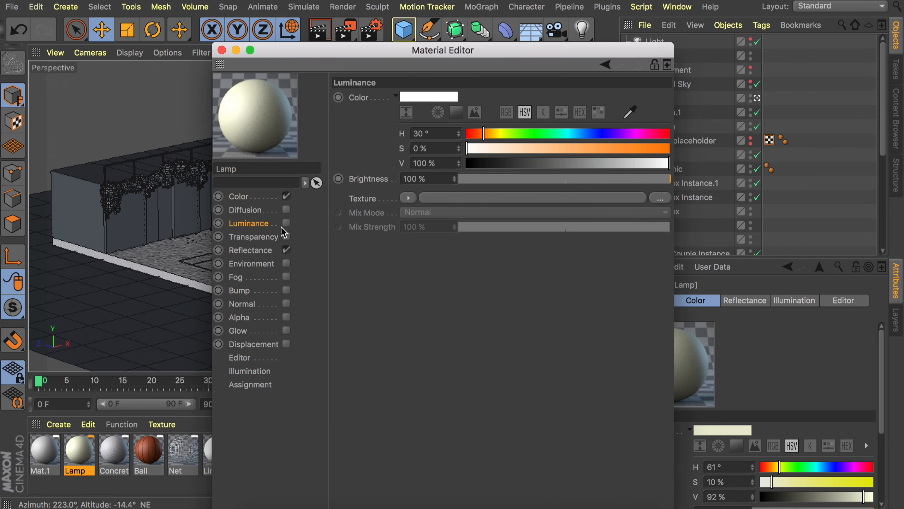
{"action": "left_click_drag", "start_coordinate": [503, 149], "coordinate": [552, 148]}
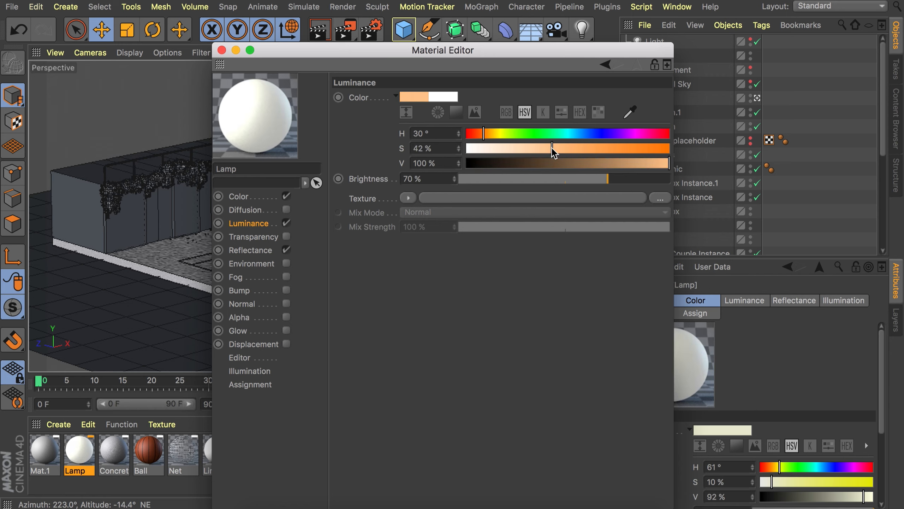
{"action": "left_click", "coordinate": [287, 331]}
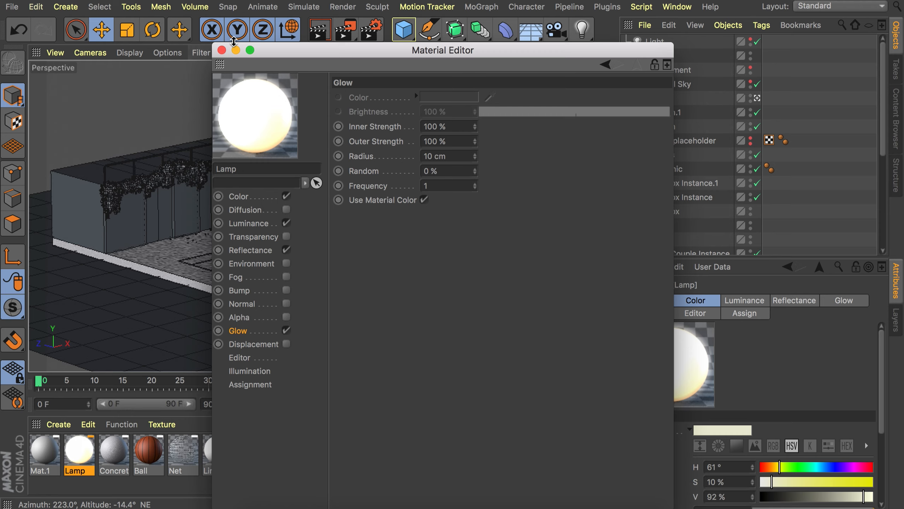
{"action": "left_click", "coordinate": [222, 50]}
Apply the Lamp material to the Sphere inside the Lamp group of the Lamps object
{"action": "left_click", "coordinate": [379, 241]}
{"action": "scroll", "coordinate": [676, 161], "scroll_direction": "down", "scroll_amount": 5}
{"action": "left_click", "coordinate": [626, 163]}
{"action": "left_click_drag", "start_coordinate": [79, 450], "coordinate": [682, 220]}
{"action": "left_click", "coordinate": [816, 199]}
Rename the Mat.1 material as Bush and switch the viewport display to Gouraud shading
{"action": "double_click", "coordinate": [43, 471]}
{"action": "type", "text": "Bush"}
{"action": "key", "text": "Return"}
{"action": "double_click", "coordinate": [44, 451]}
{"action": "left_click_drag", "start_coordinate": [329, 50], "coordinate": [545, 51]}
{"action": "key", "text": "n"}
{"action": "key", "text": "a"}
Give Bush a soft green color with hue 134° and set its specular strength to 100%
{"action": "left_click", "coordinate": [455, 196]}
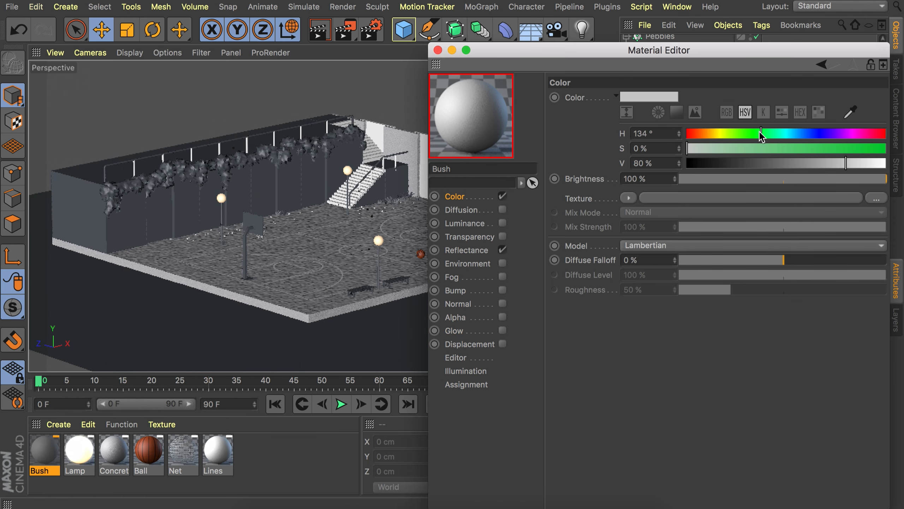
{"action": "left_click_drag", "start_coordinate": [772, 151], "coordinate": [793, 157]}
{"action": "left_click", "coordinate": [466, 250]}
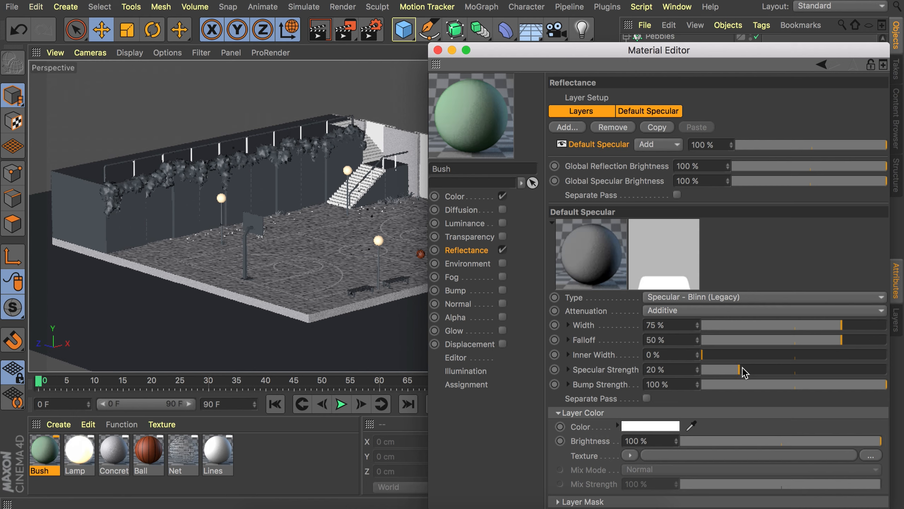
{"action": "left_click_drag", "start_coordinate": [743, 371], "coordinate": [889, 371]}
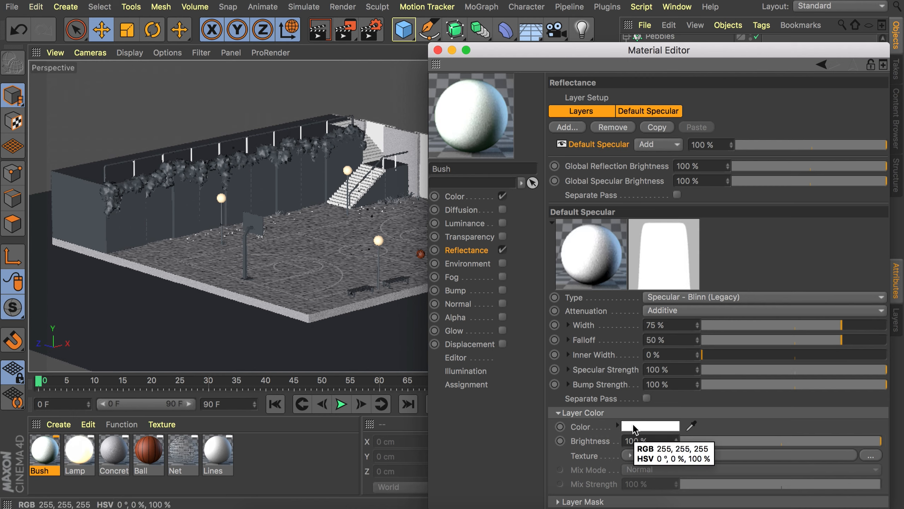
Set Bush's specular layer color to H 76°, S 74% and V 89%, and apply the material to the ivy
{"action": "left_click", "coordinate": [633, 429]}
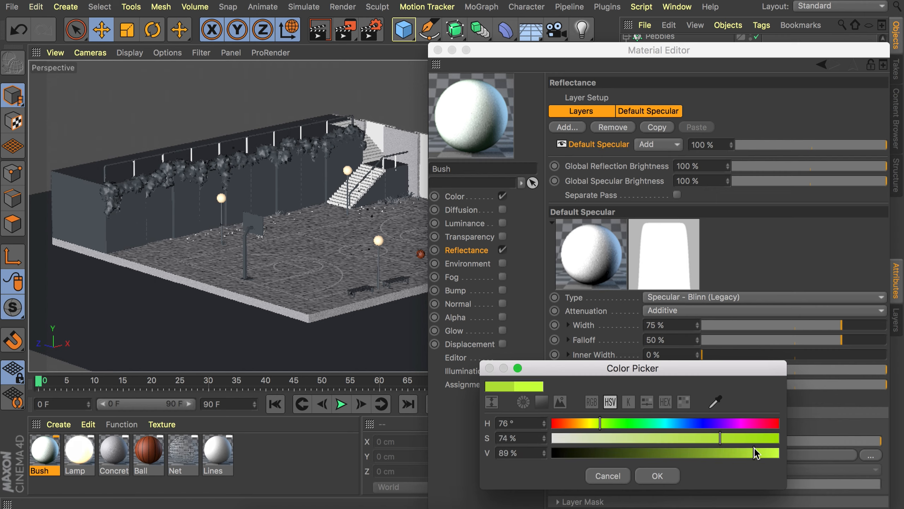
{"action": "left_click", "coordinate": [650, 476]}
{"action": "left_click", "coordinate": [438, 50]}
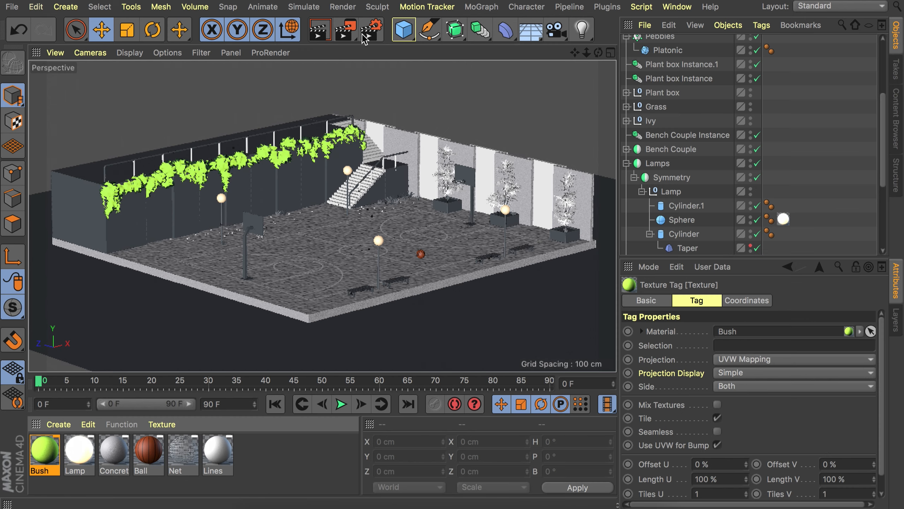